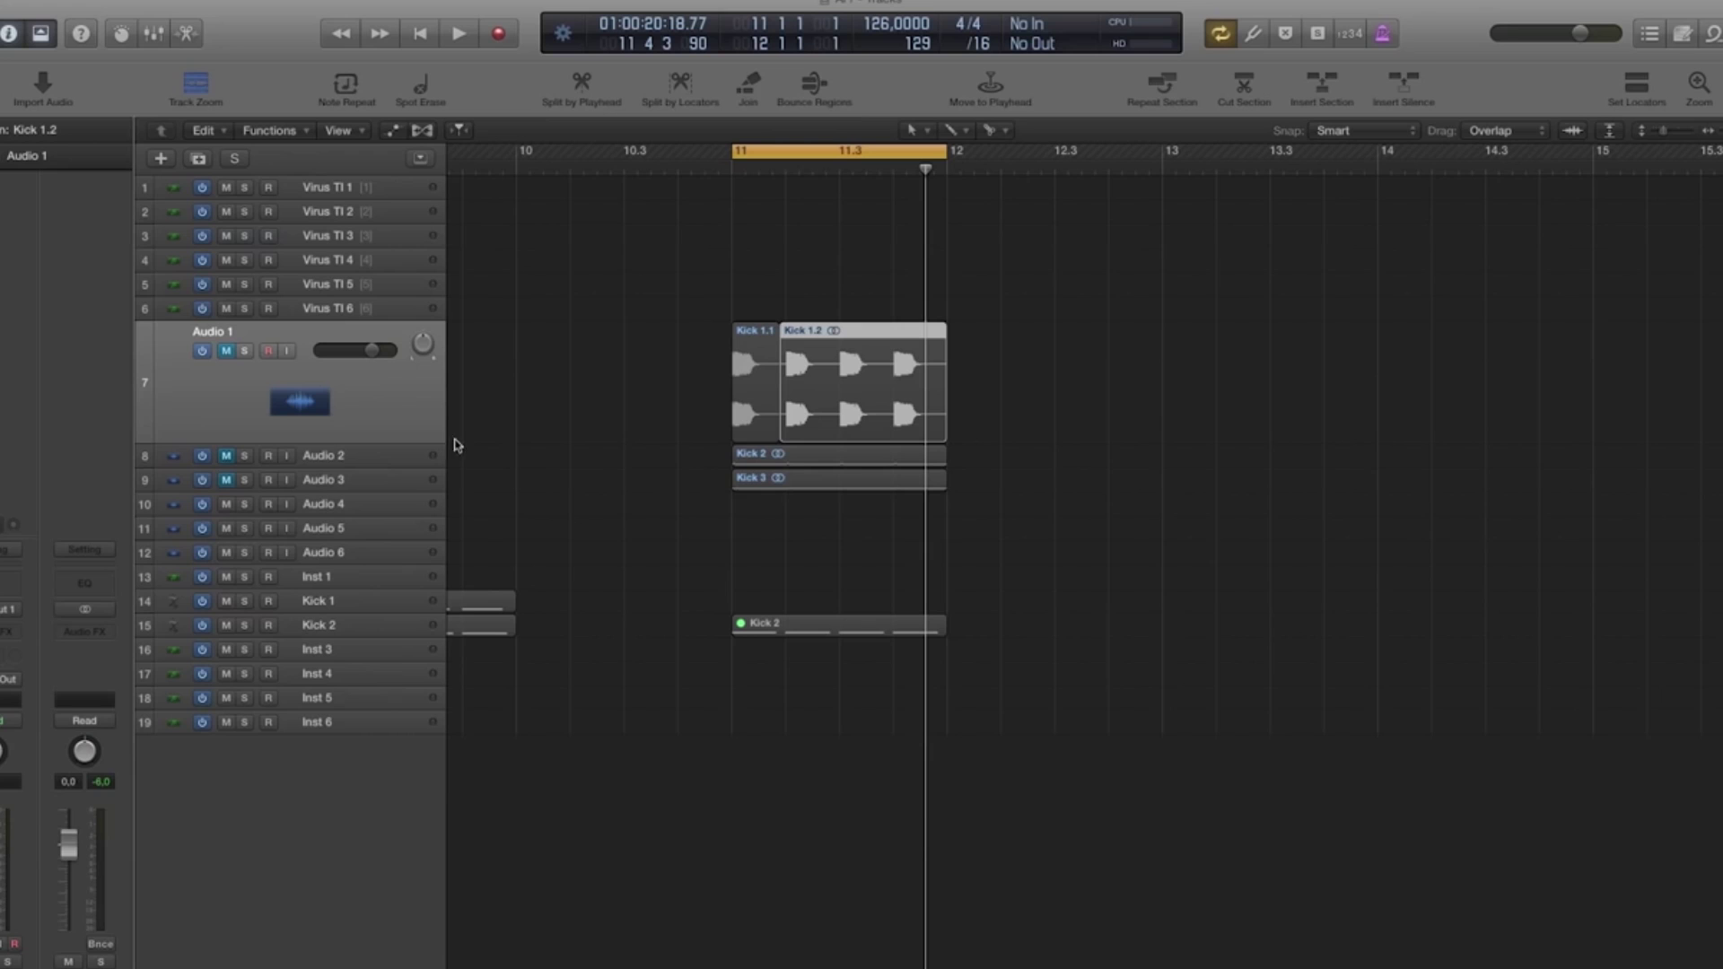
Solo Audio 1 and play back its kick loop across bar 11.
click(319, 454)
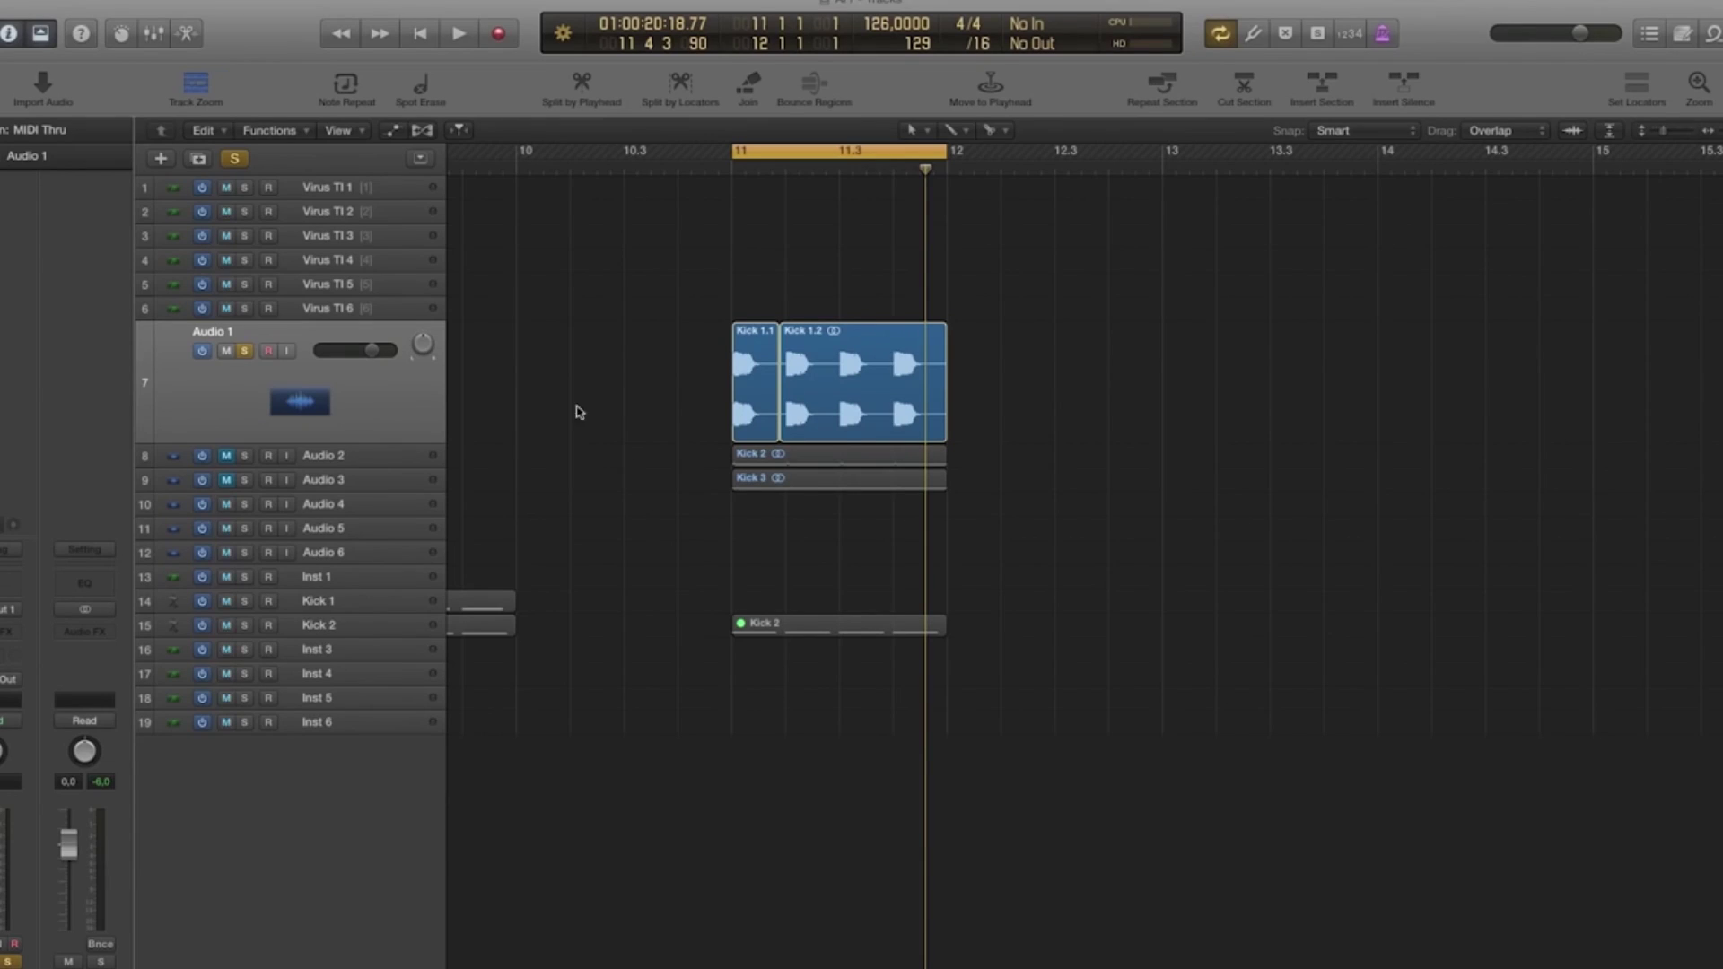
key(space)
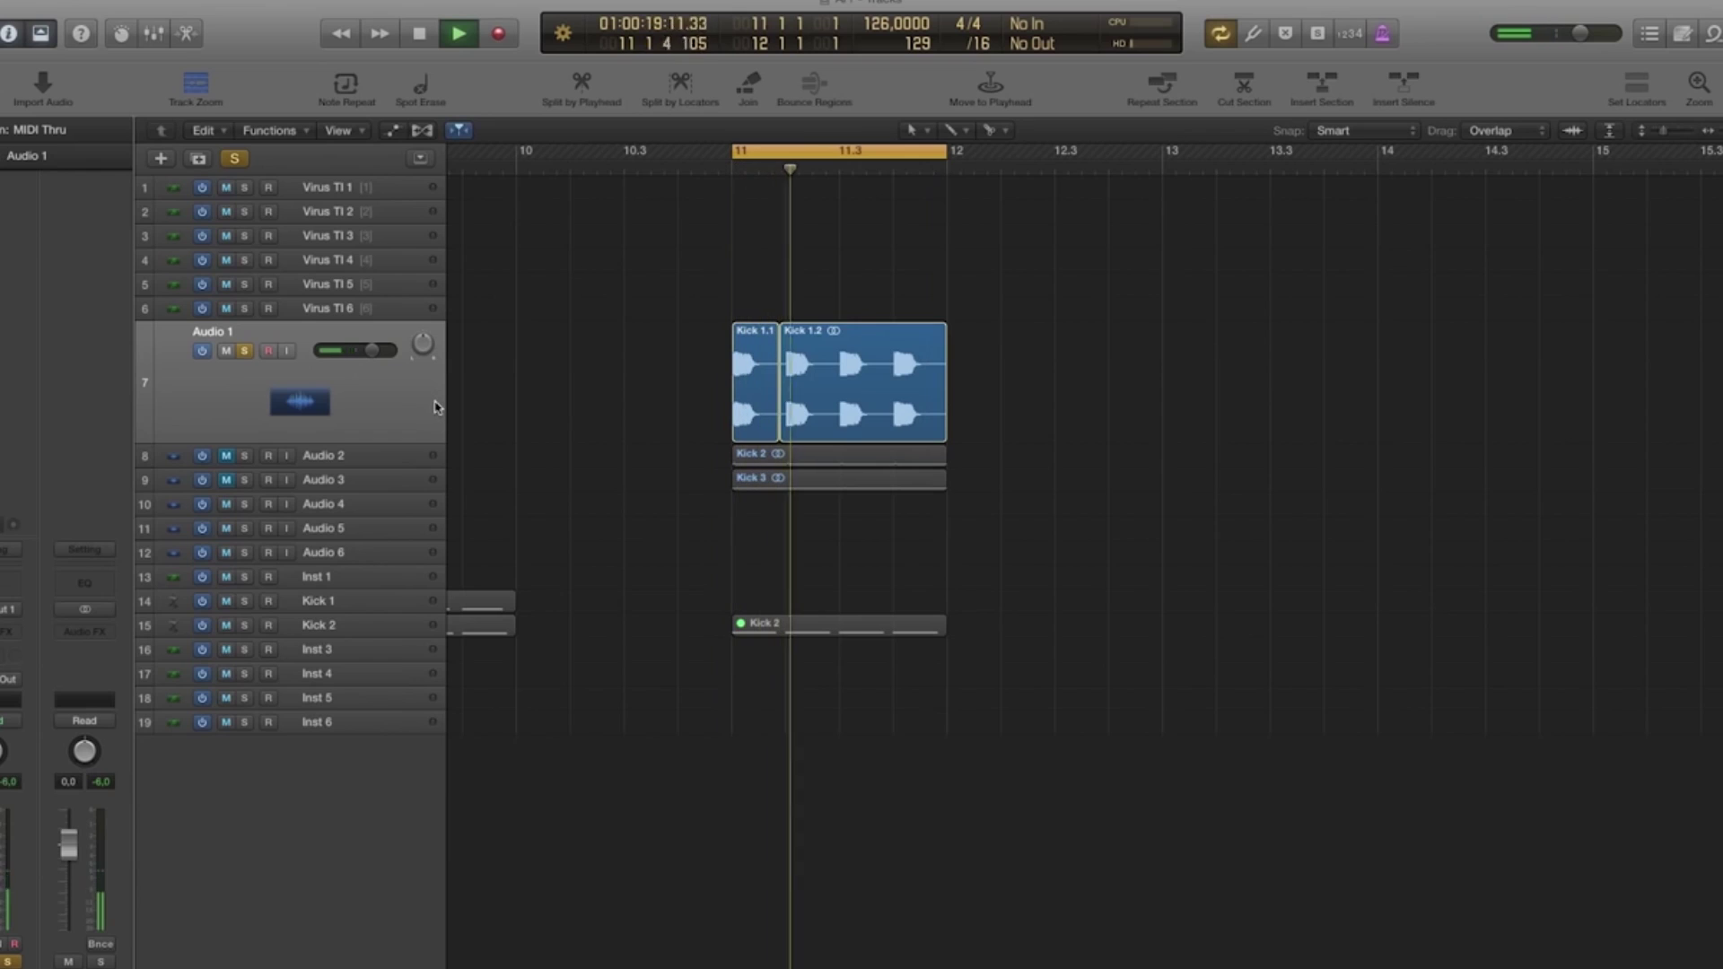
key(space)
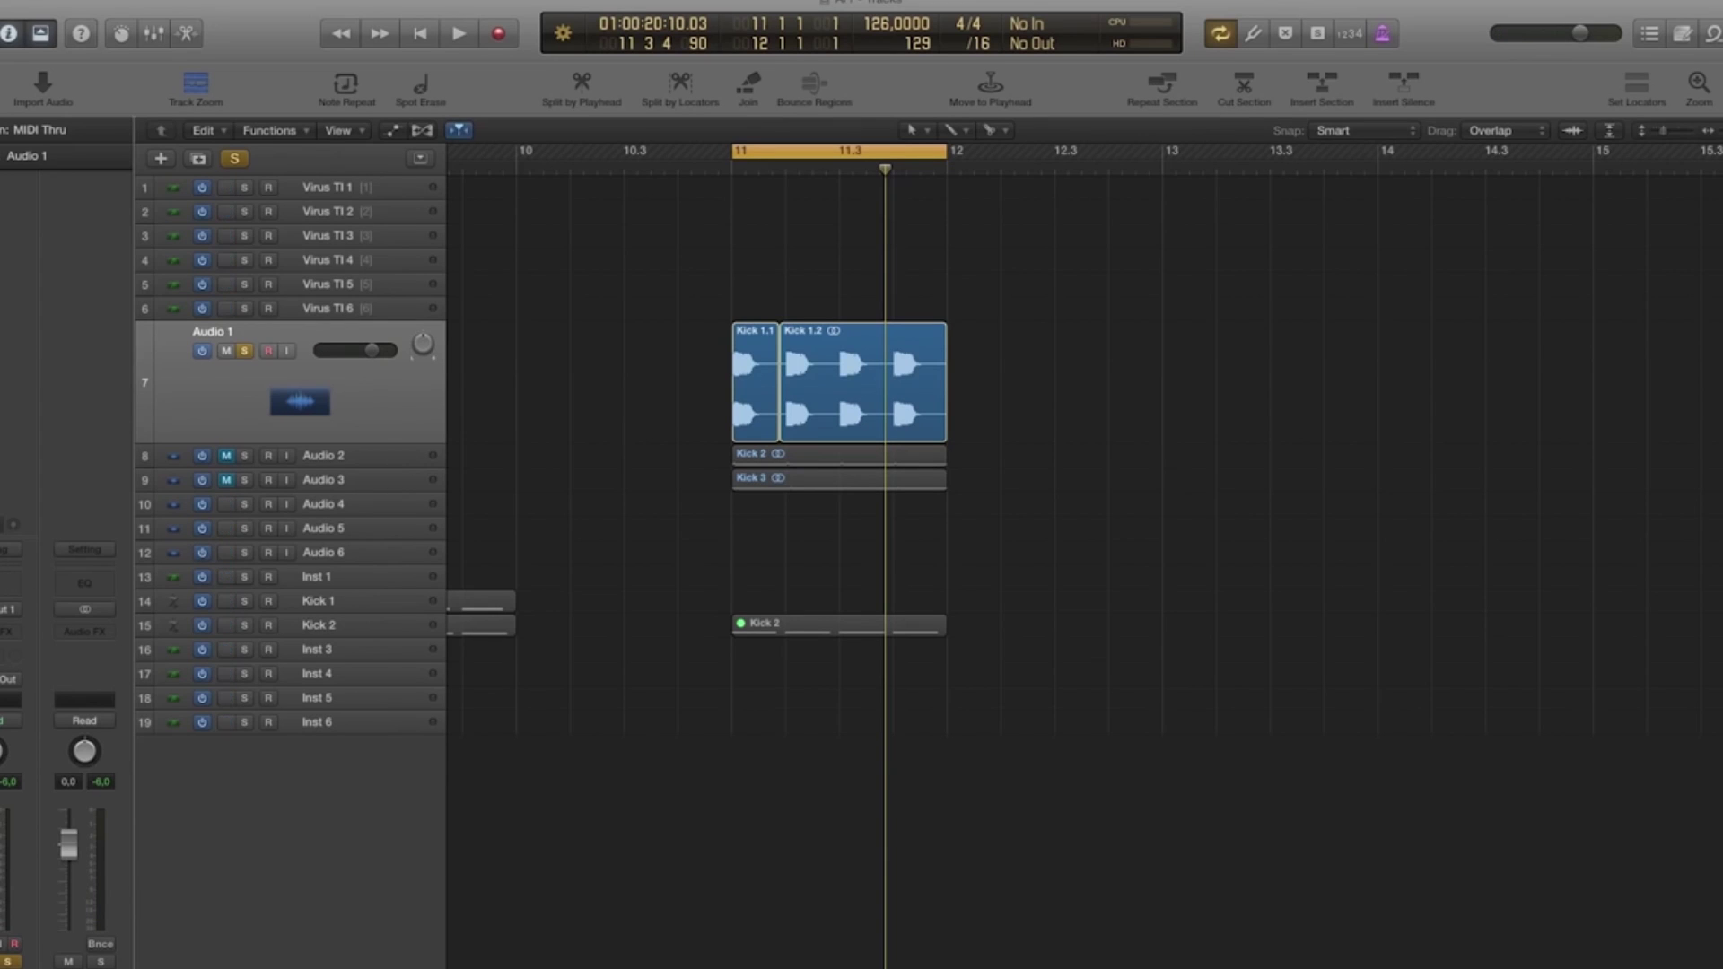
Insert a Single Band EQ on Audio 1, keeping Low Cut mode, and lower its frequency to about 690 Hz.
click(7, 632)
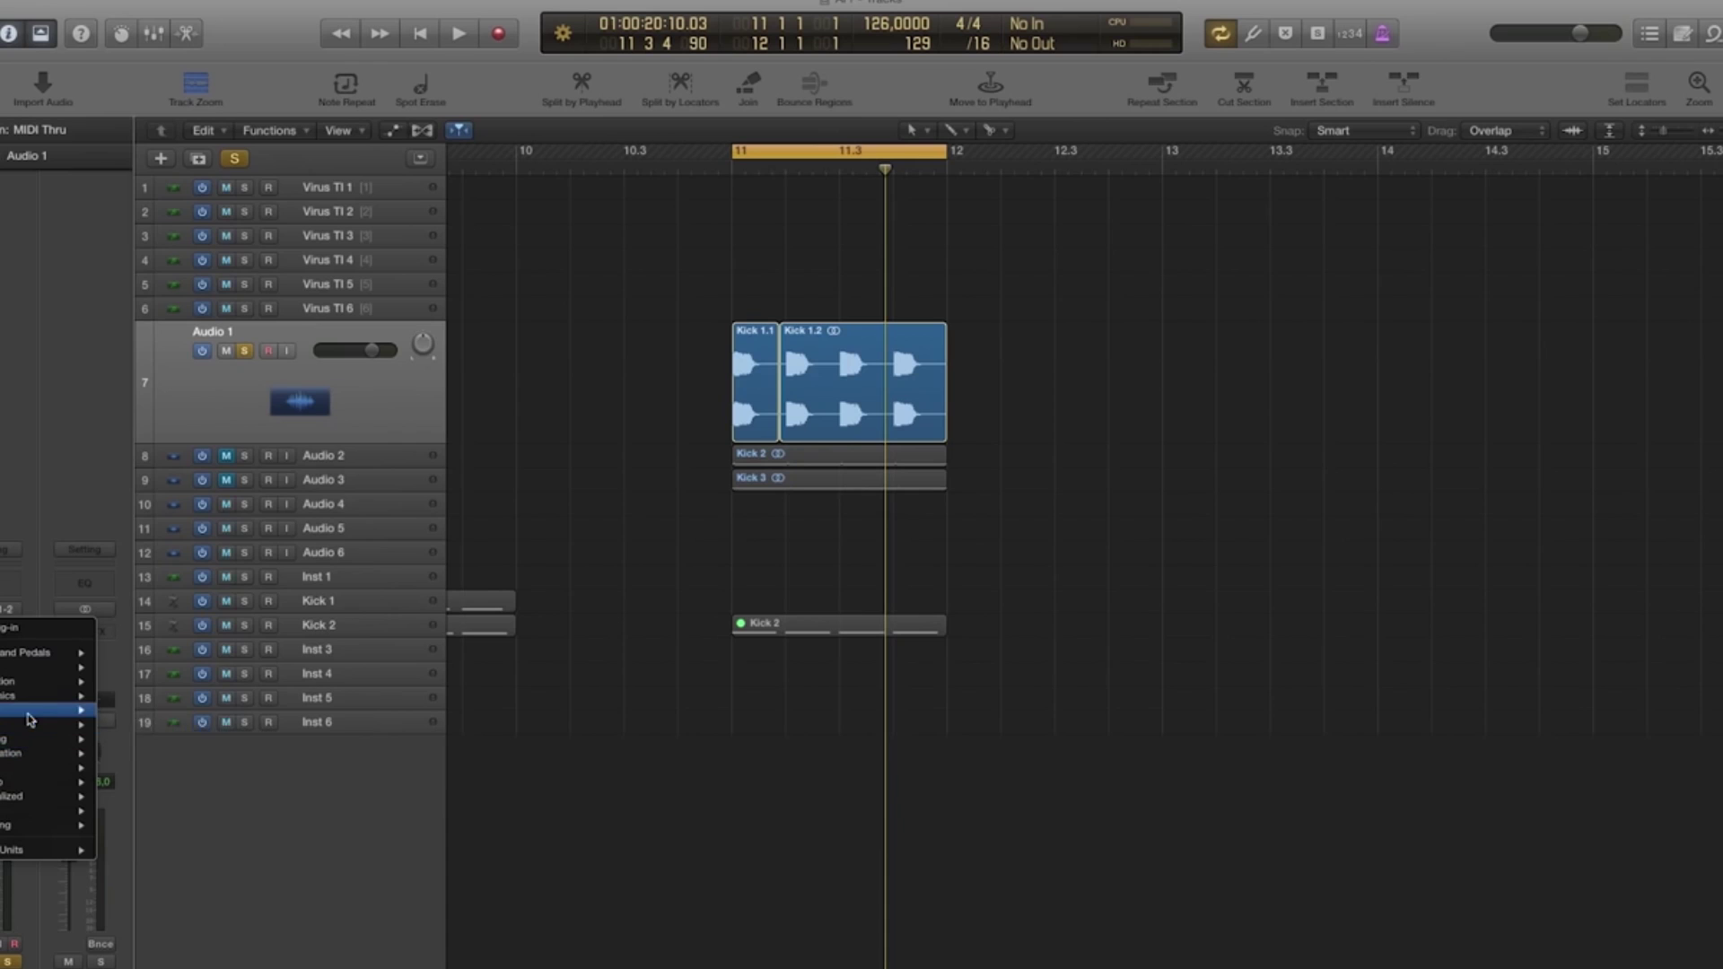
mouse_move(54, 710)
mouse_move(182, 756)
click(278, 756)
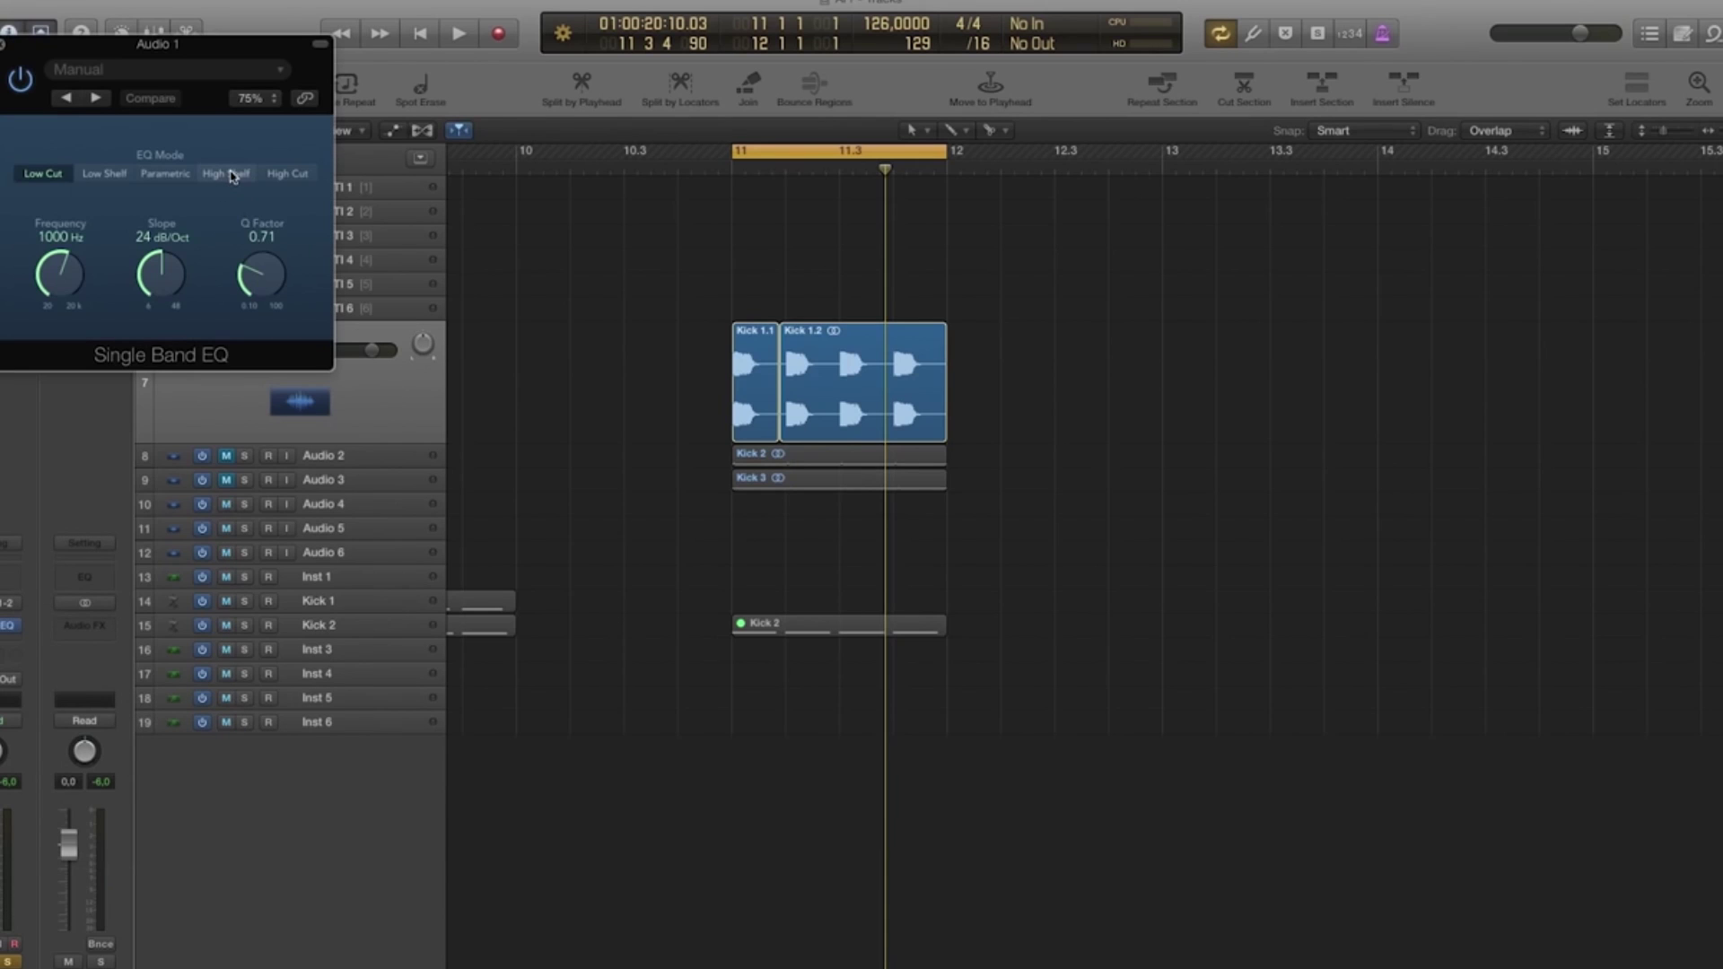
drag(62, 262, 55, 280)
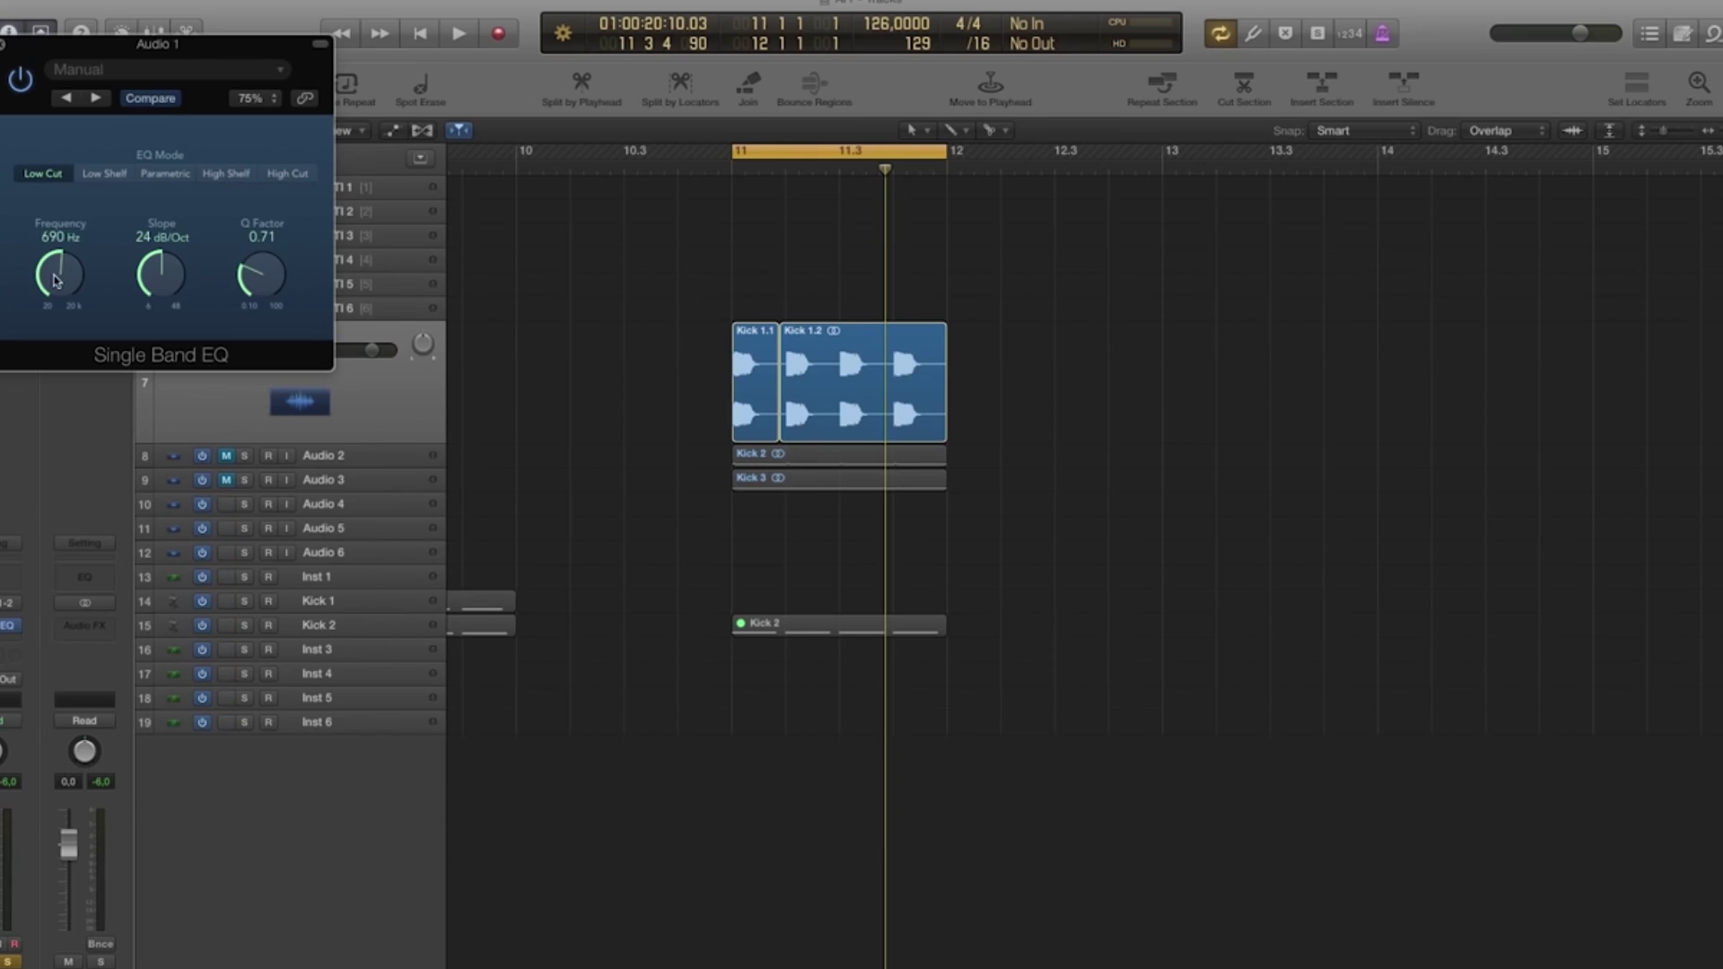
click(4, 43)
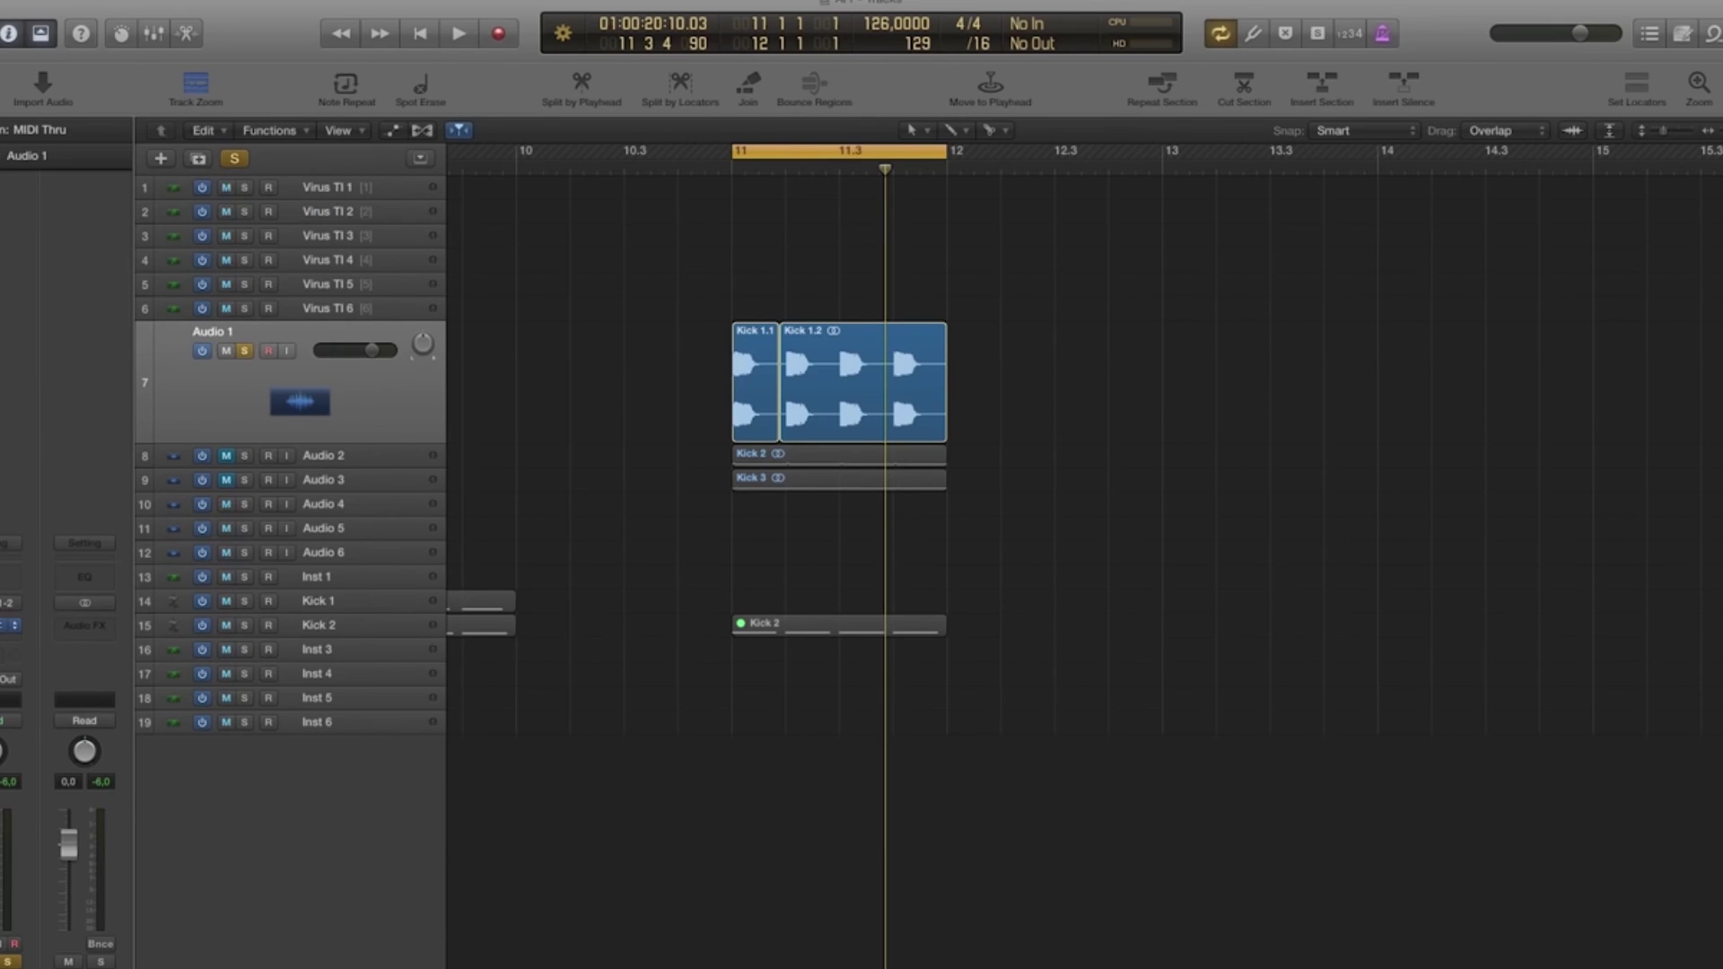
Play the Audio 1 kick loop to check how it sounds with the low-cut EQ.
key(space)
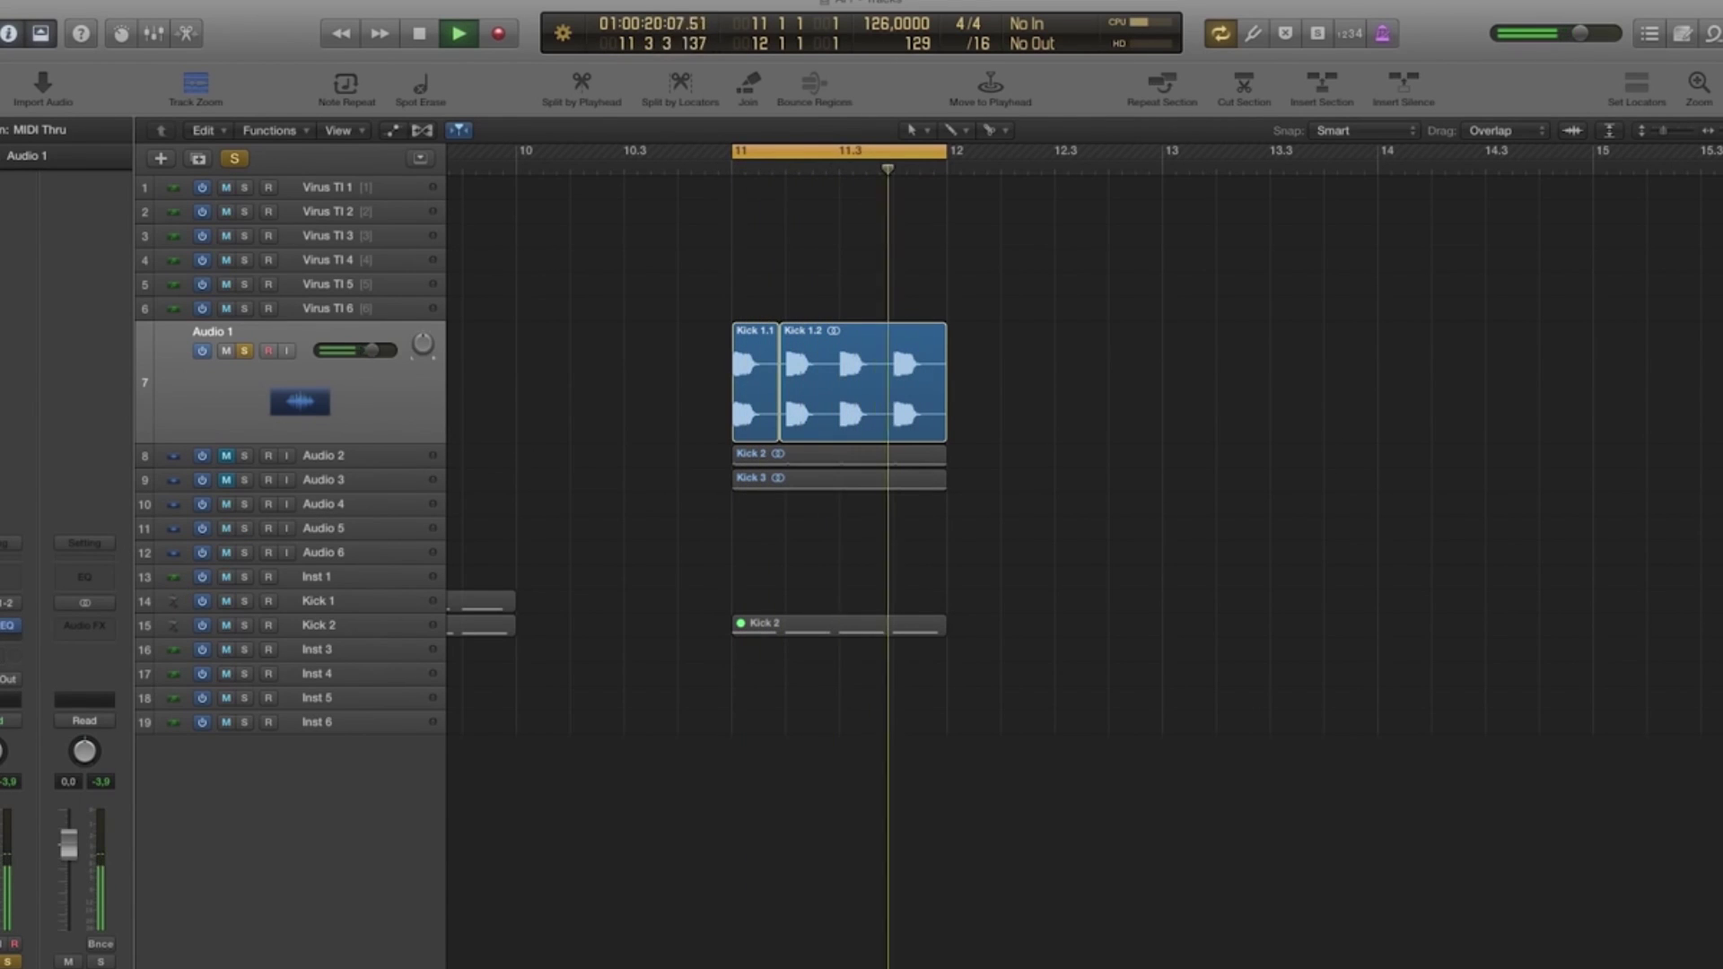
click(14, 625)
key(Escape)
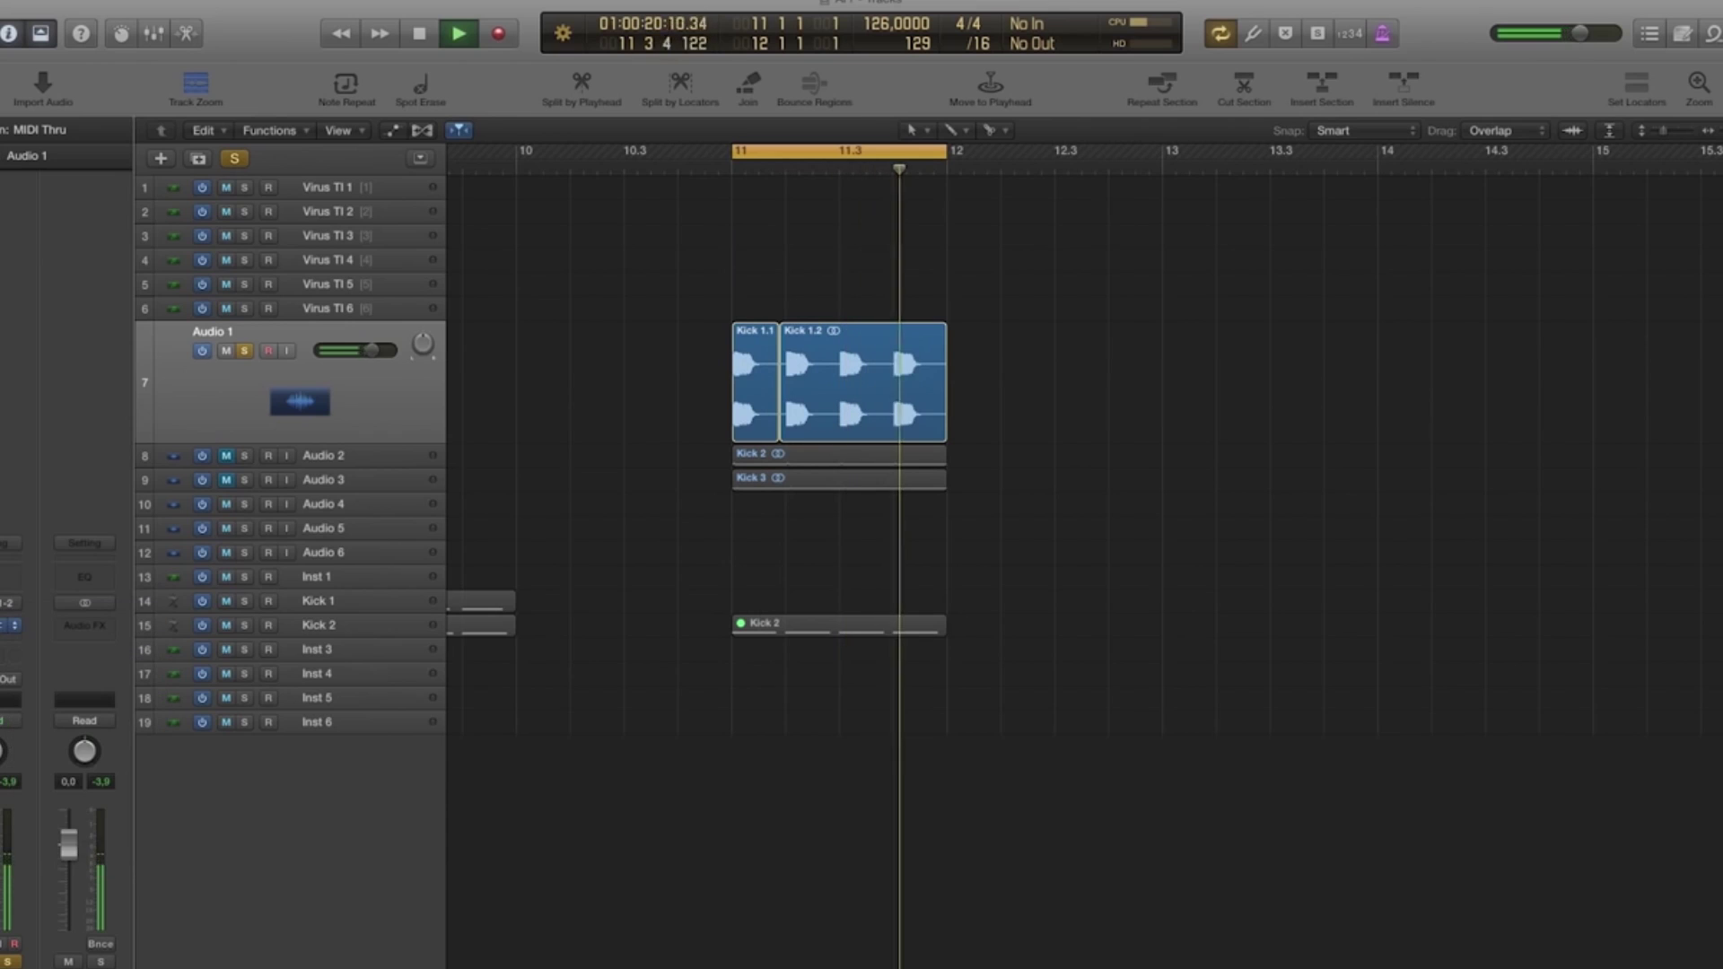
Switch listening to Audio 2: take Audio 1 off solo and mute it, and unmute and solo Audio 2.
click(388, 455)
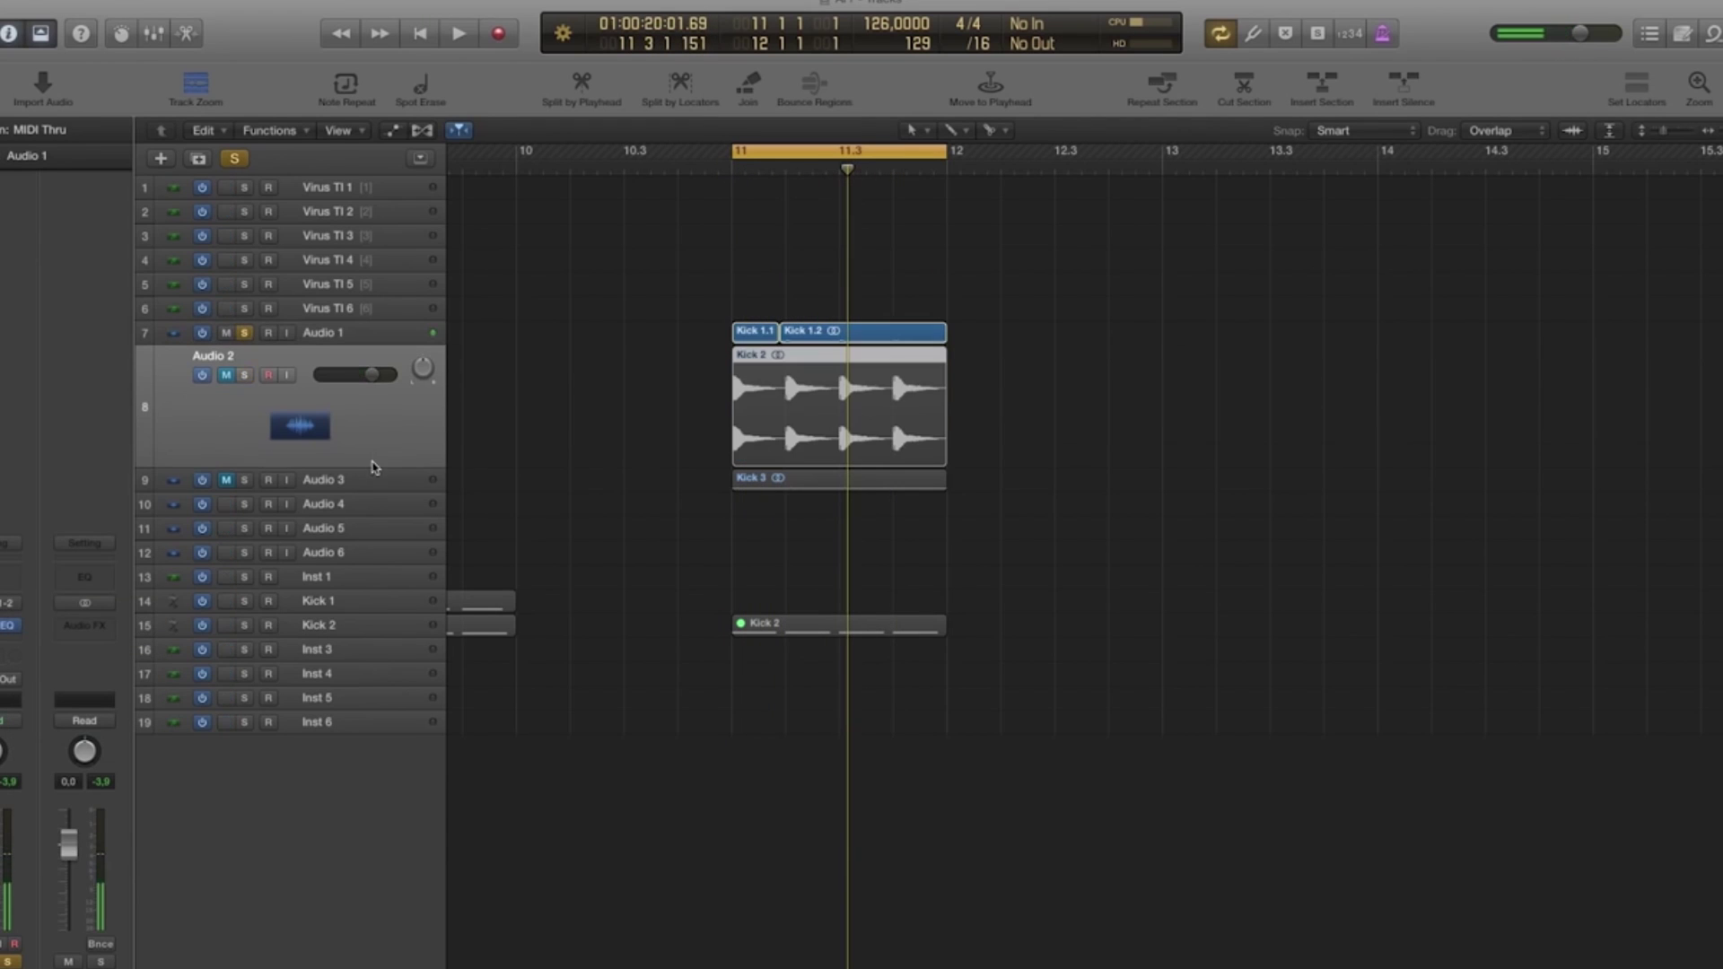
click(244, 333)
click(226, 332)
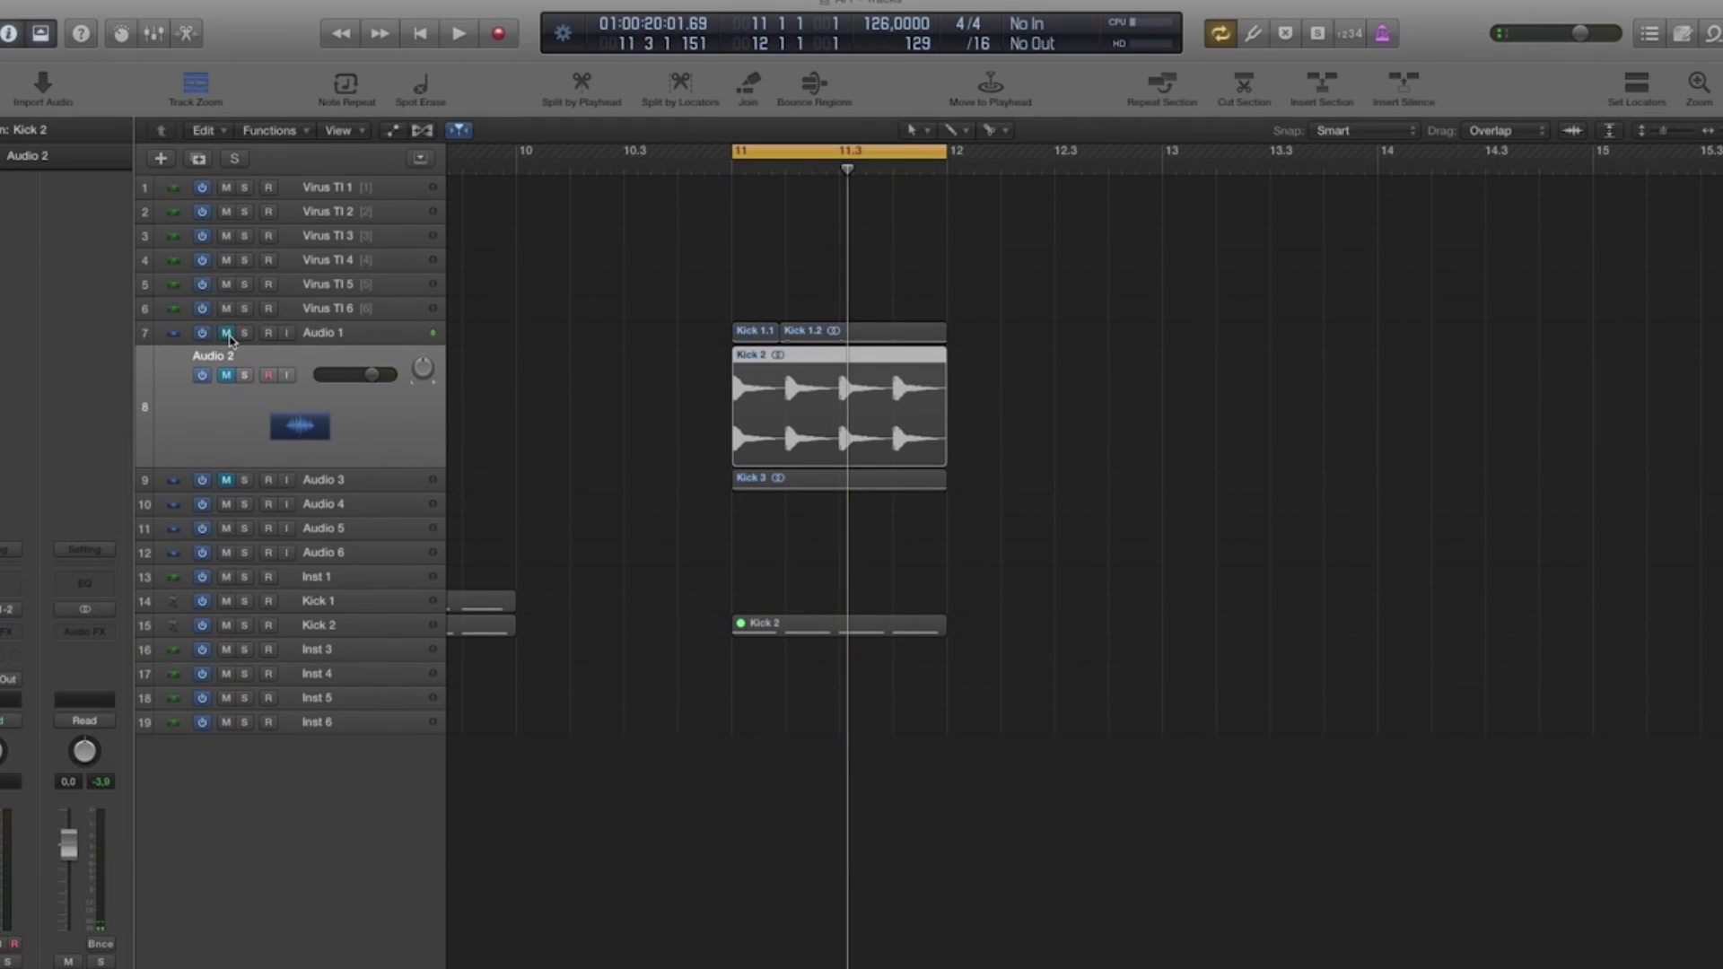
click(227, 375)
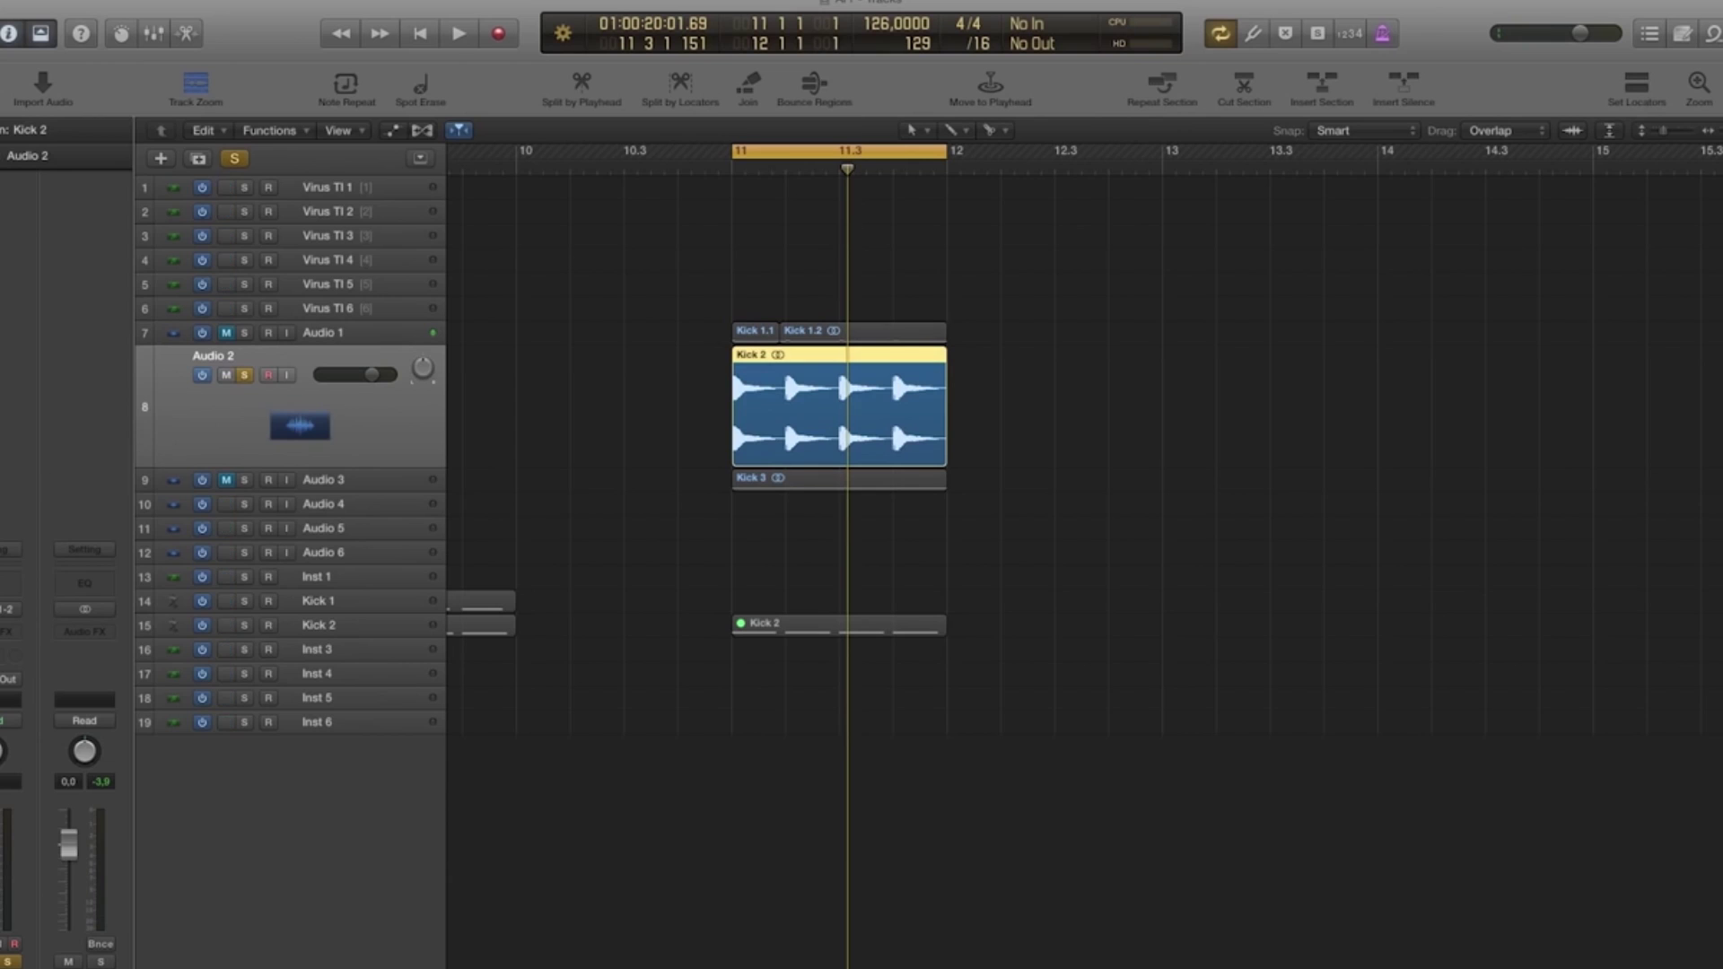
Insert a Single Band EQ on Audio 2, set it to High Cut mode and lower its cutoff frequency.
click(2, 634)
mouse_move(12, 713)
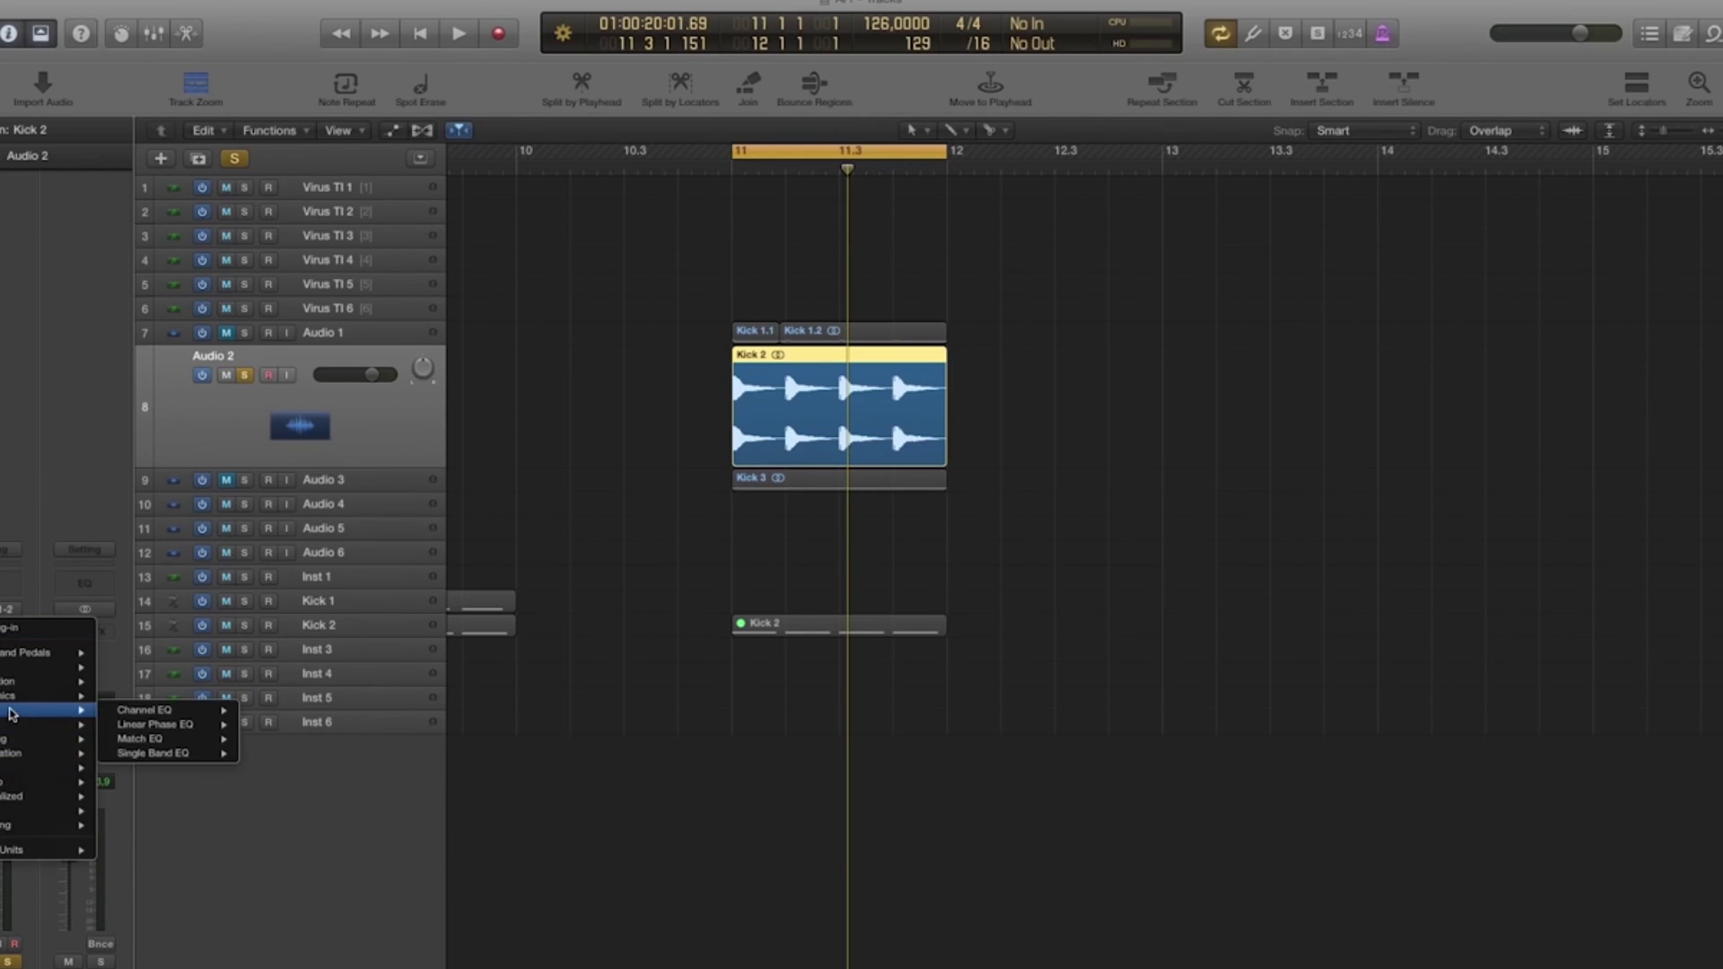
mouse_move(199, 759)
click(269, 754)
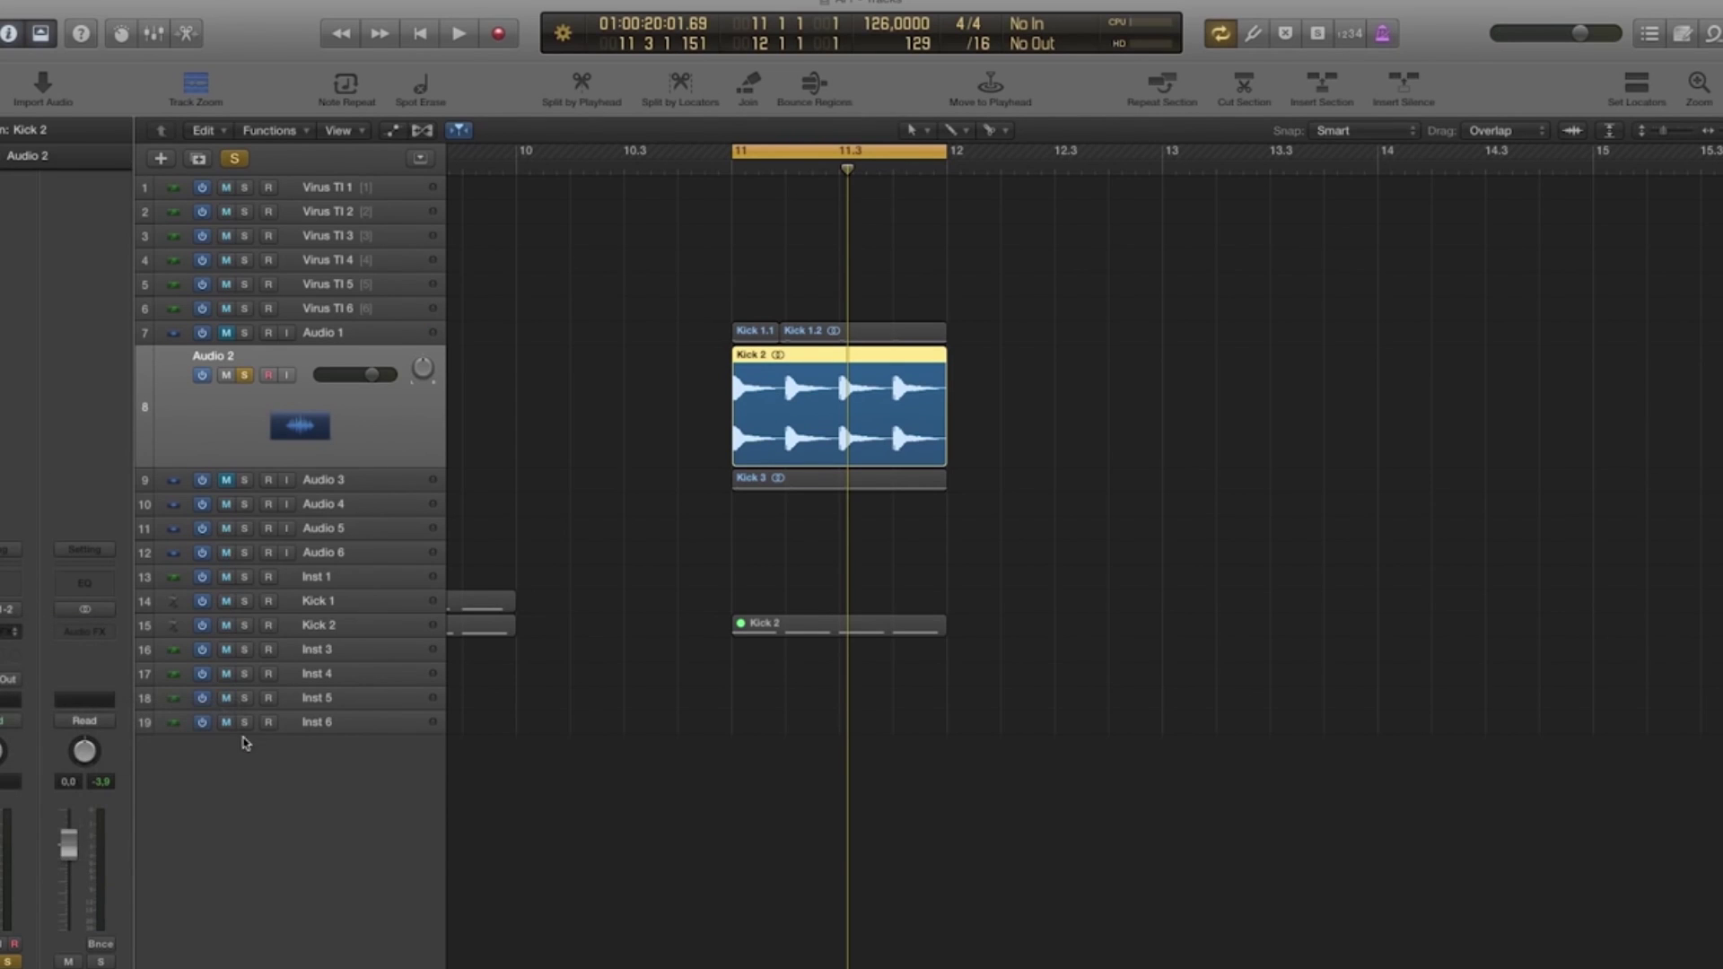
click(278, 179)
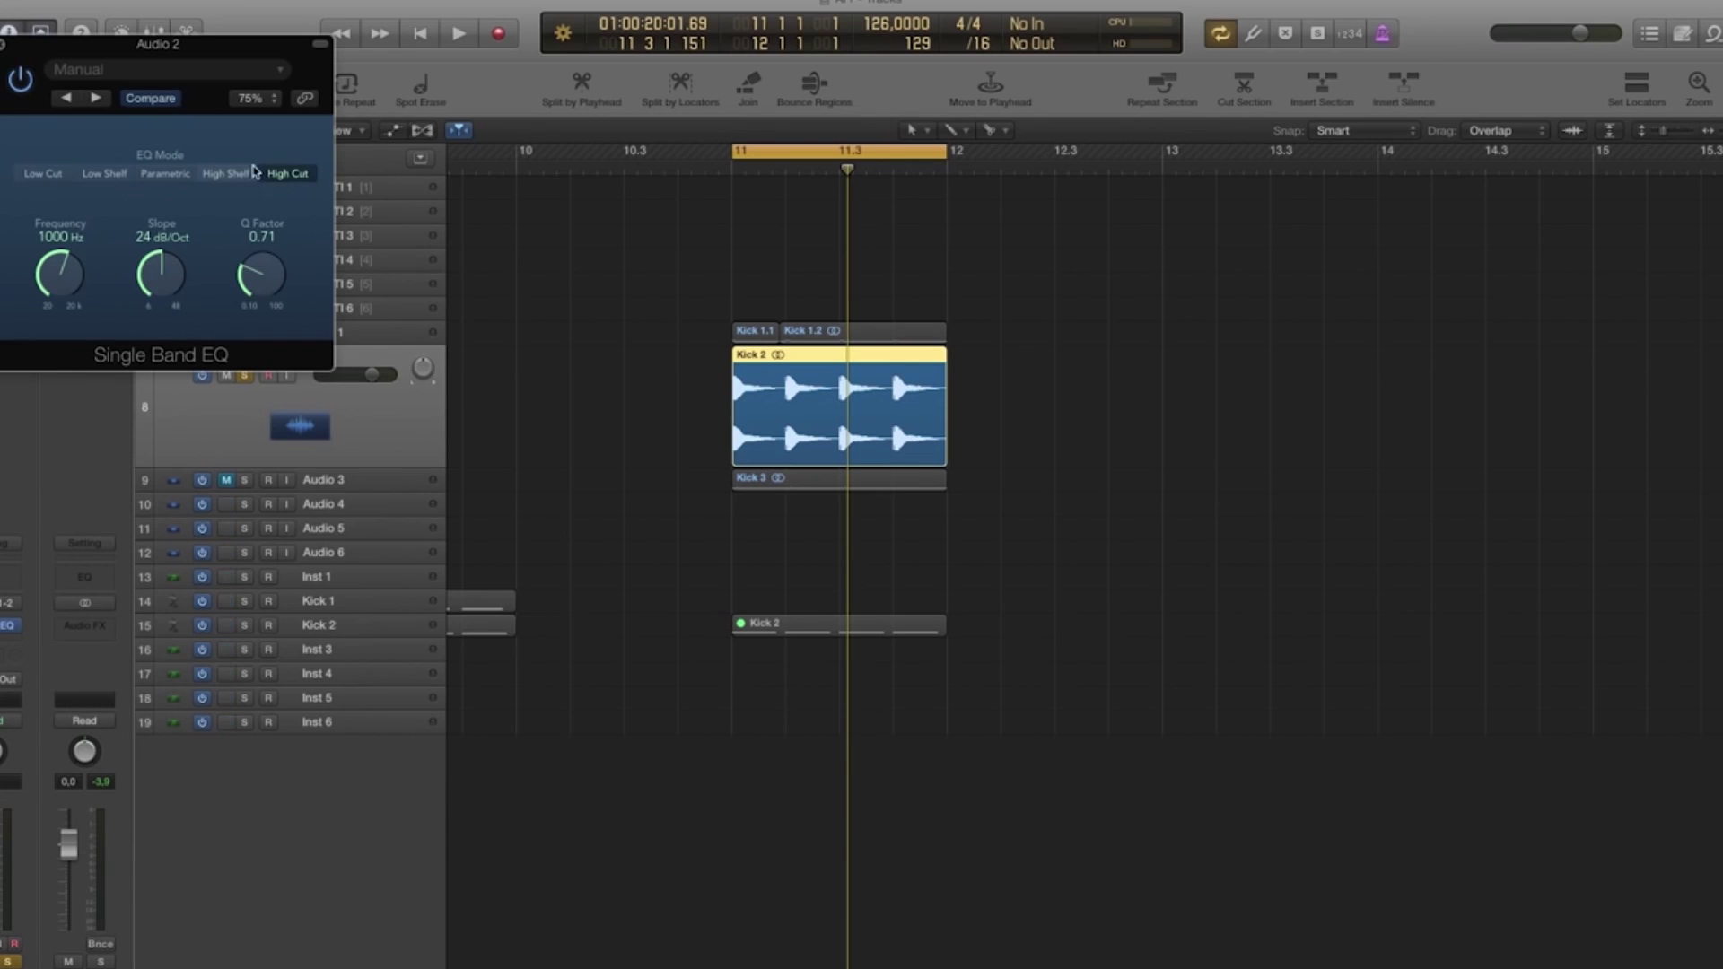
drag(61, 274, 57, 288)
click(3, 43)
Audition the filtered Audio 2 kick alone, and also together with Audio 1 soloed.
key(space)
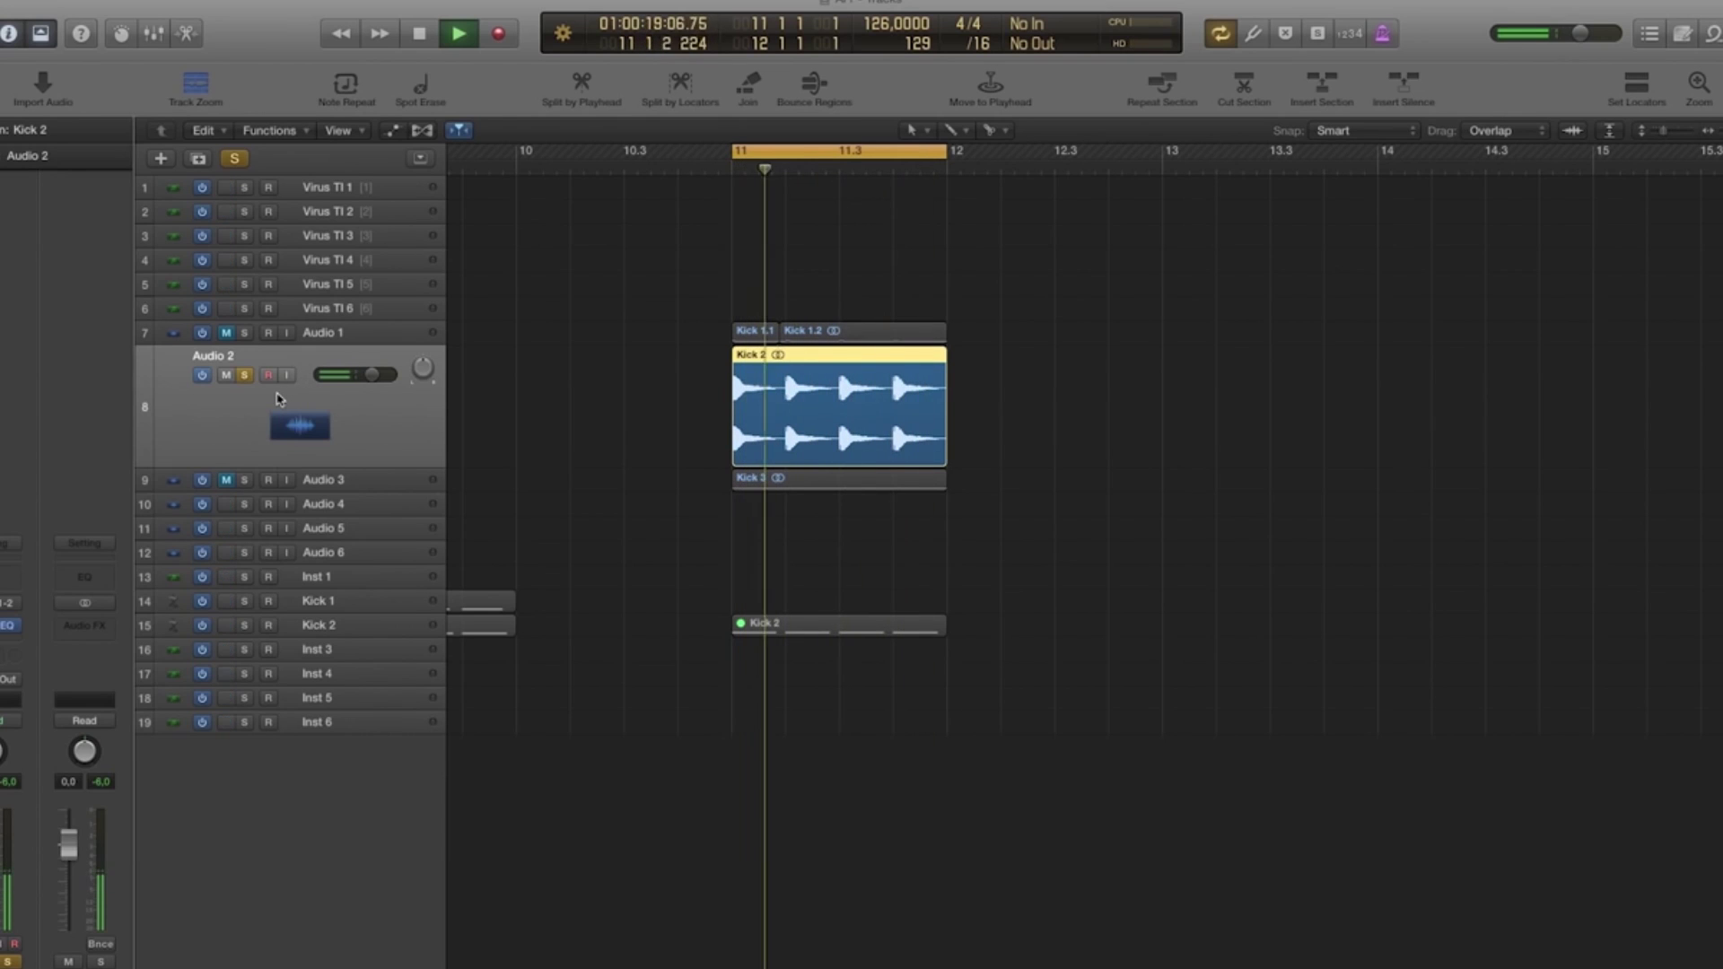
key(space)
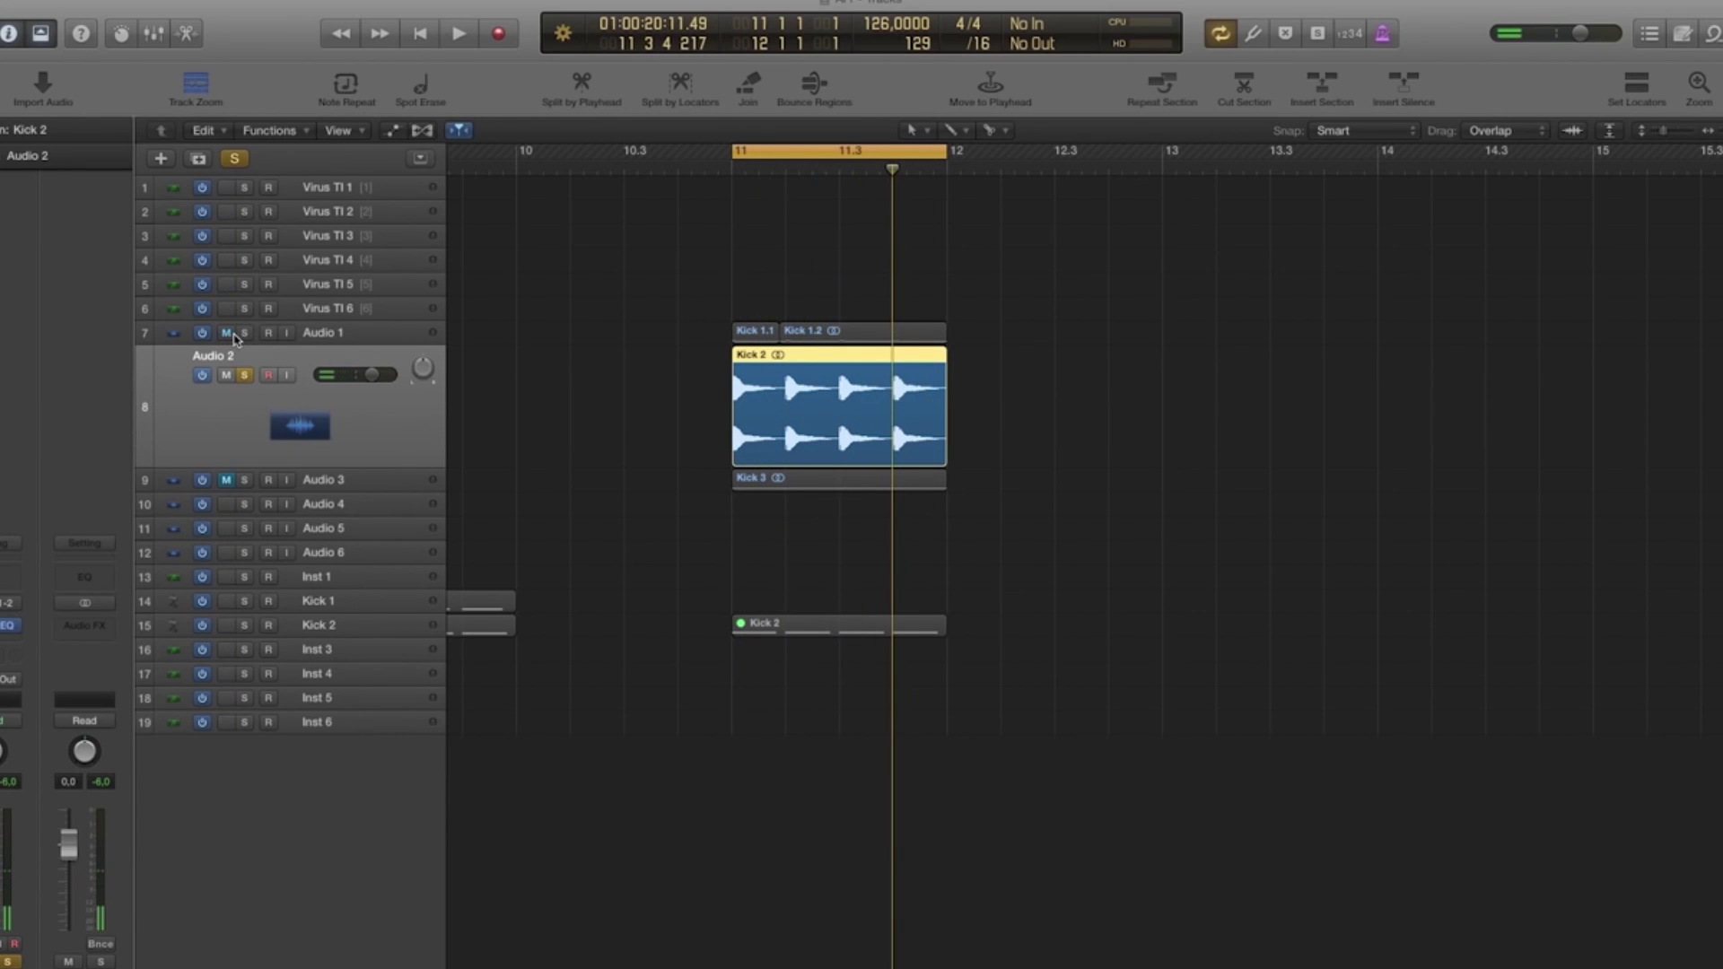
click(243, 333)
key(space)
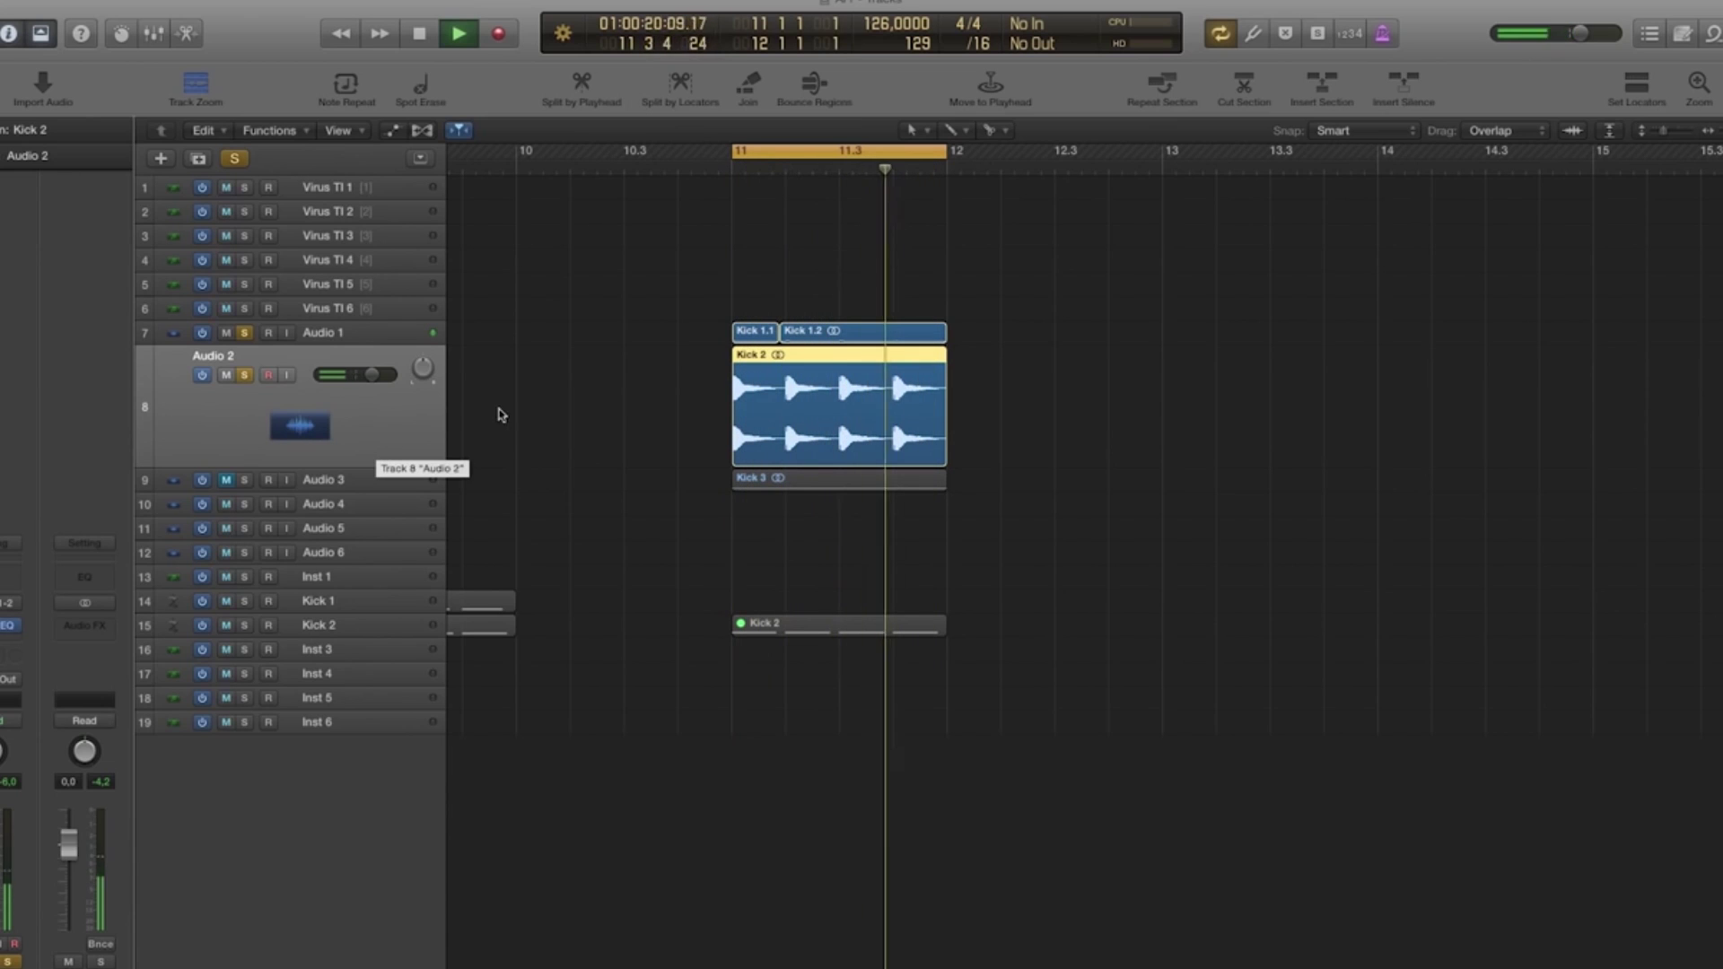
Split the kick regions on Audio 1 and Audio 2 at 11.2 and mute the parts after the first kick.
click(535, 412)
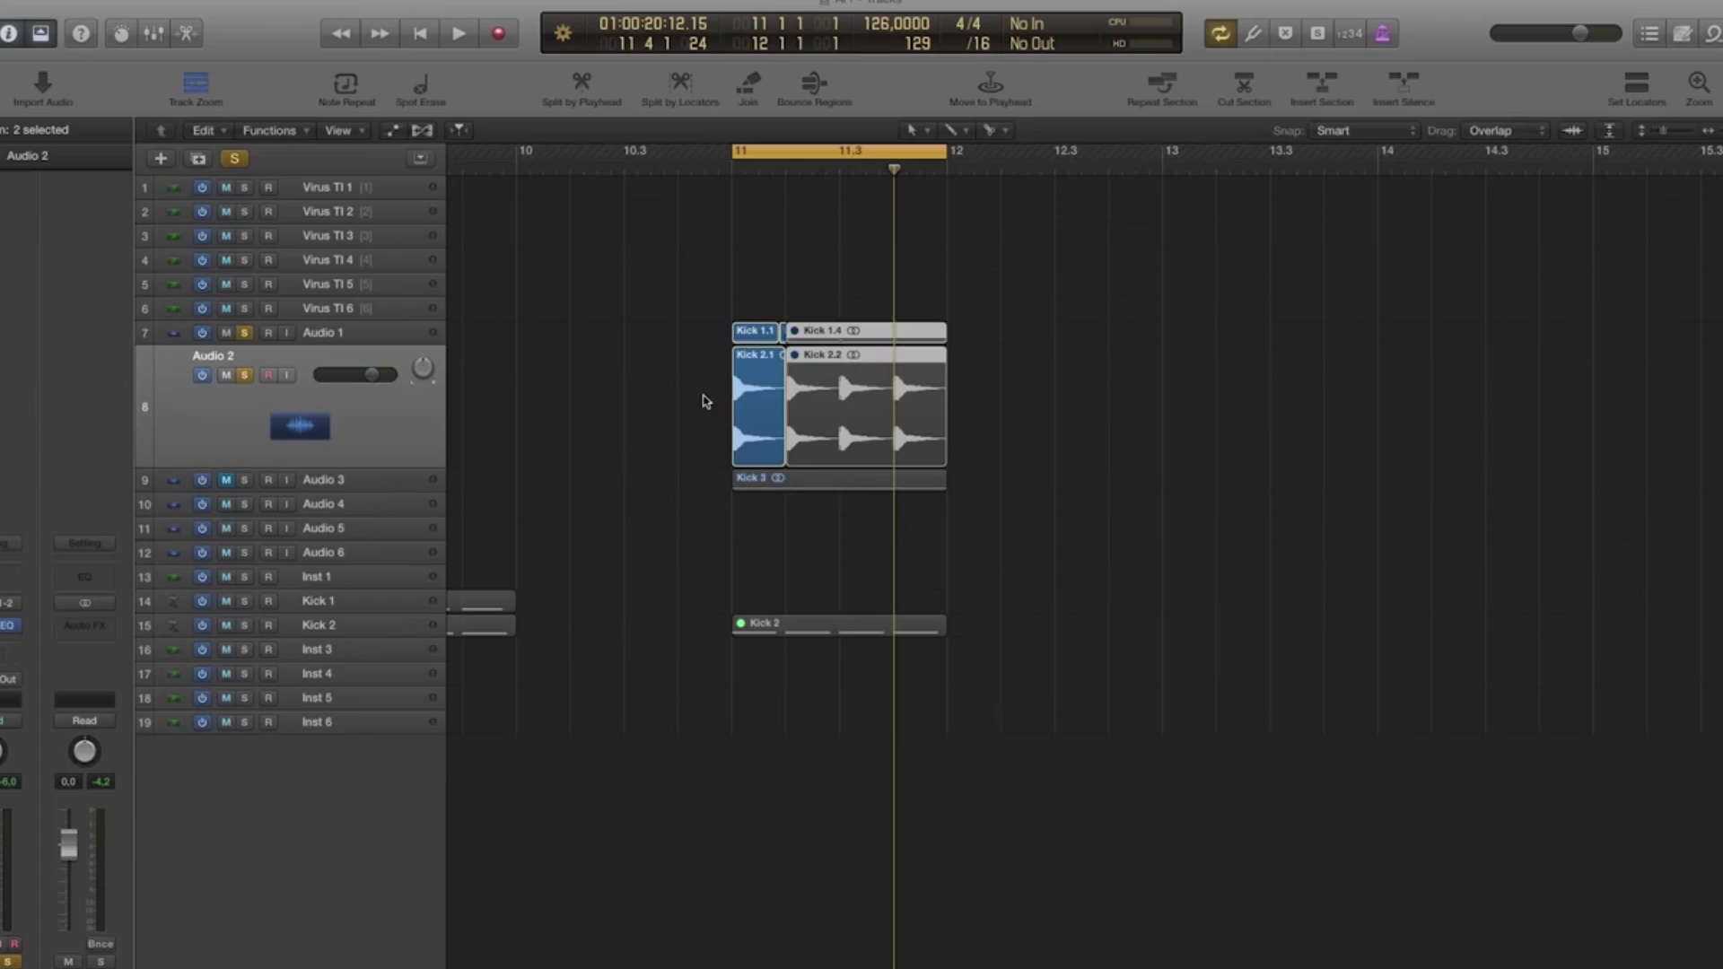
click(741, 401)
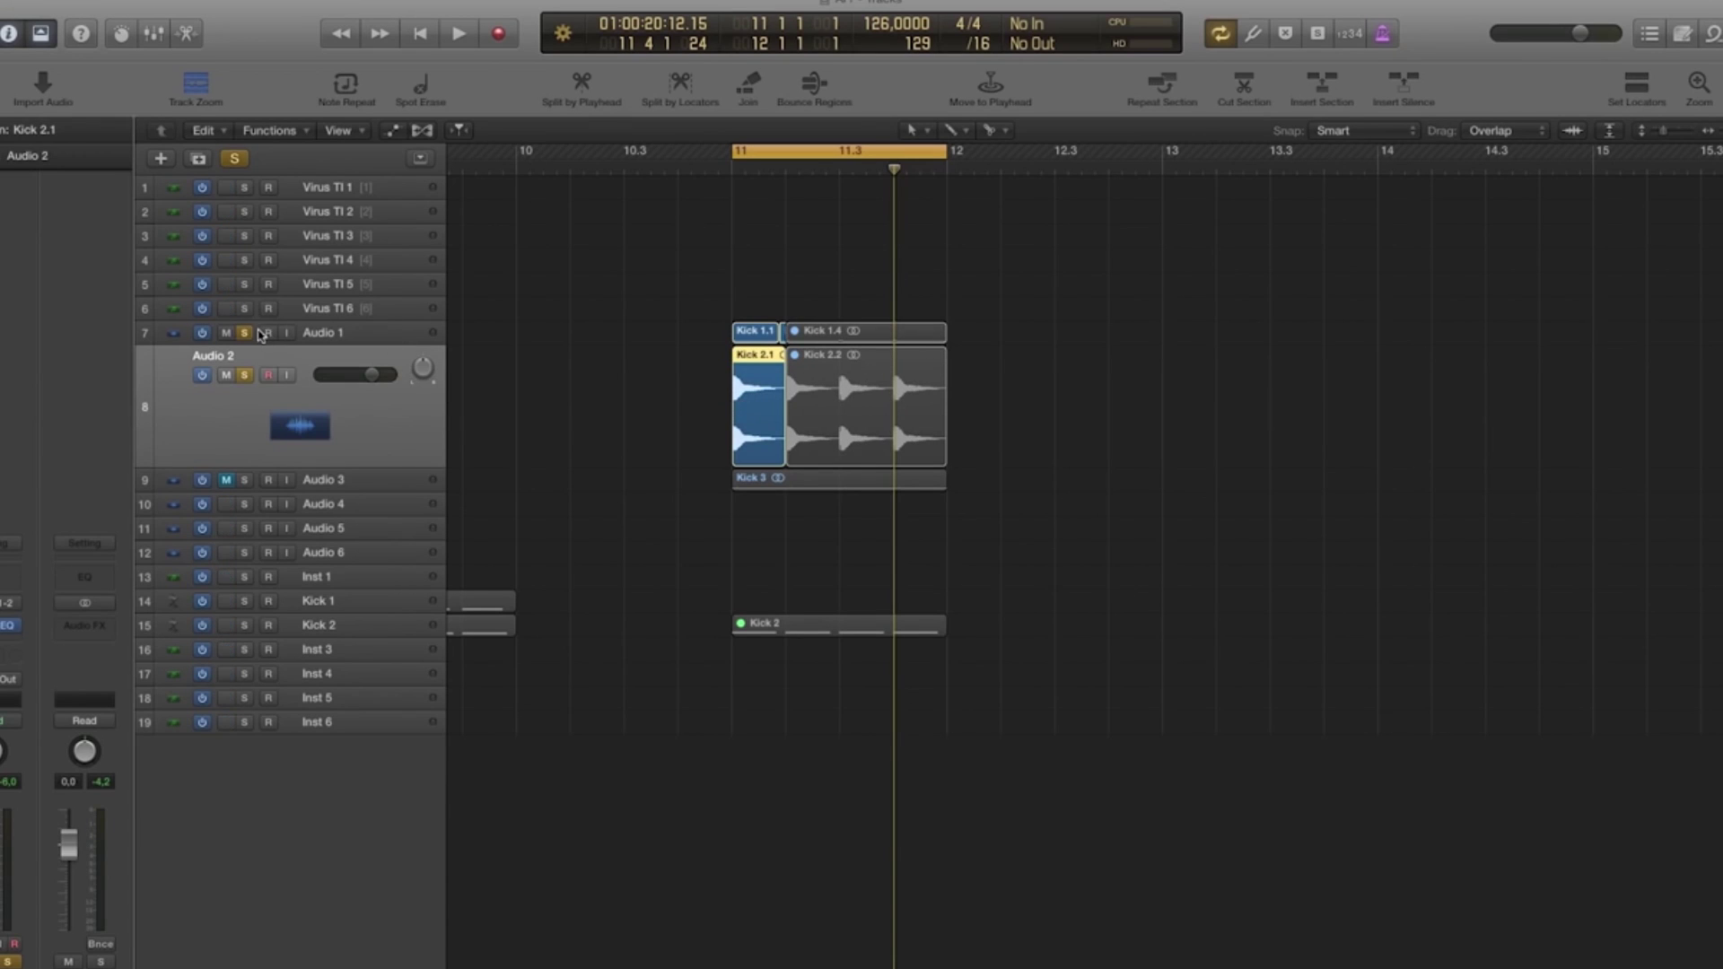
Take Audio 1 off solo and play the first kick on Audio 2 by itself.
click(244, 333)
key(space)
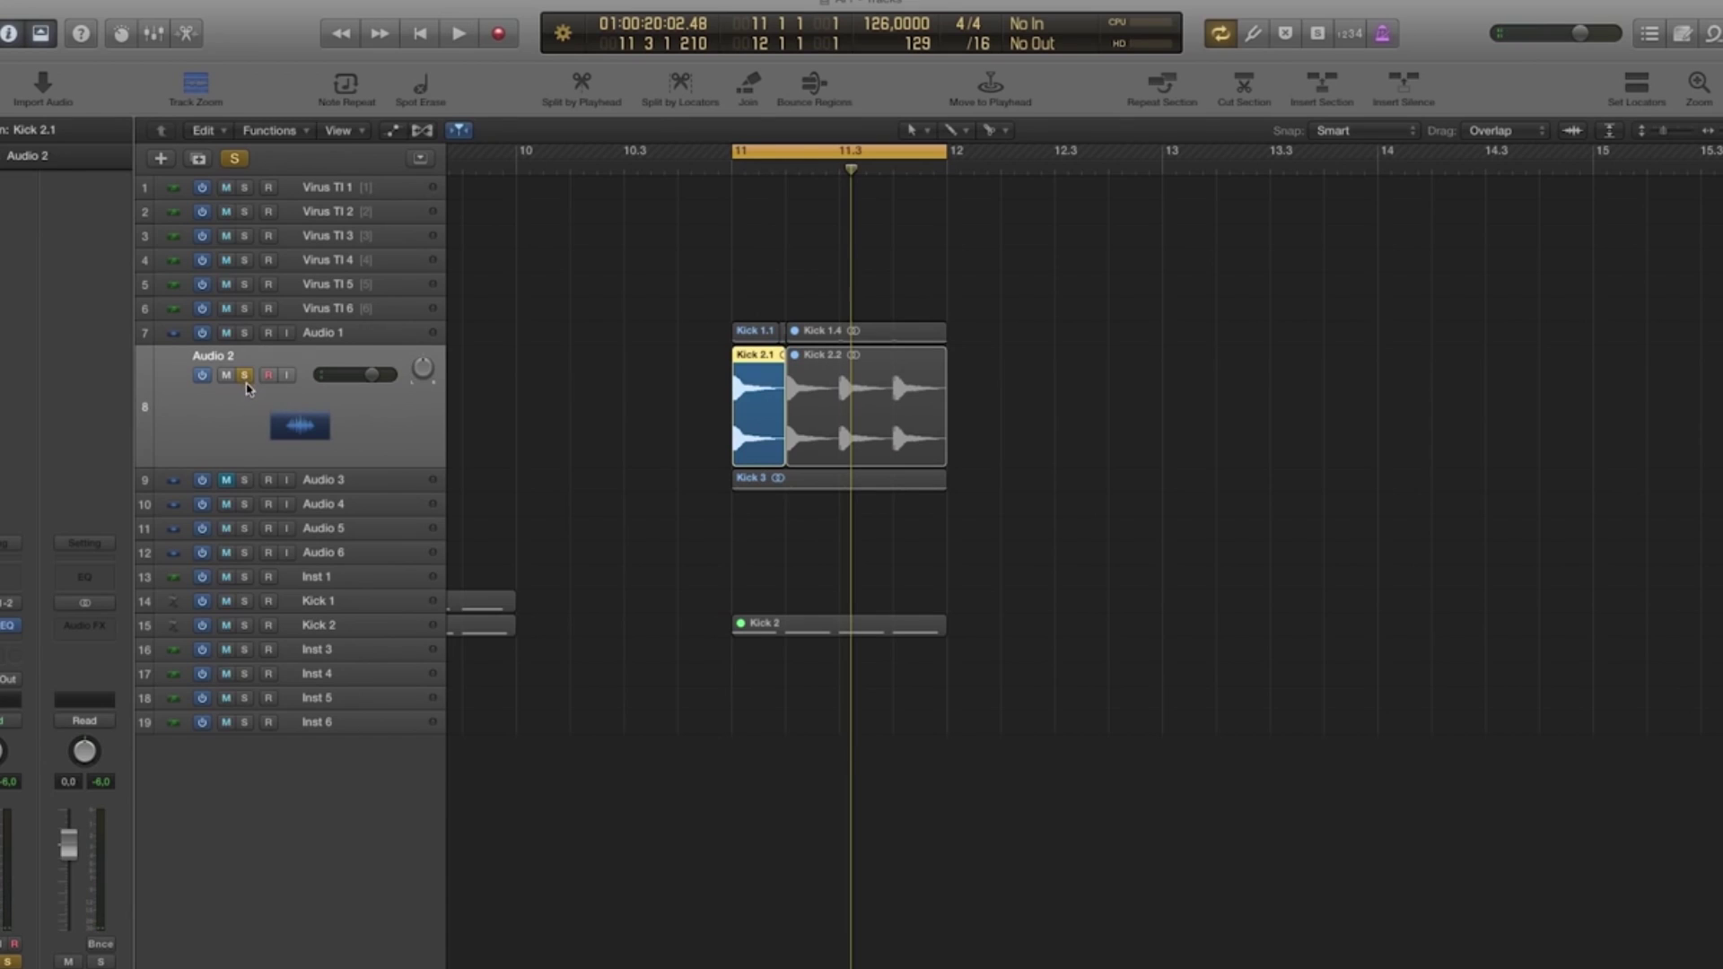
click(628, 387)
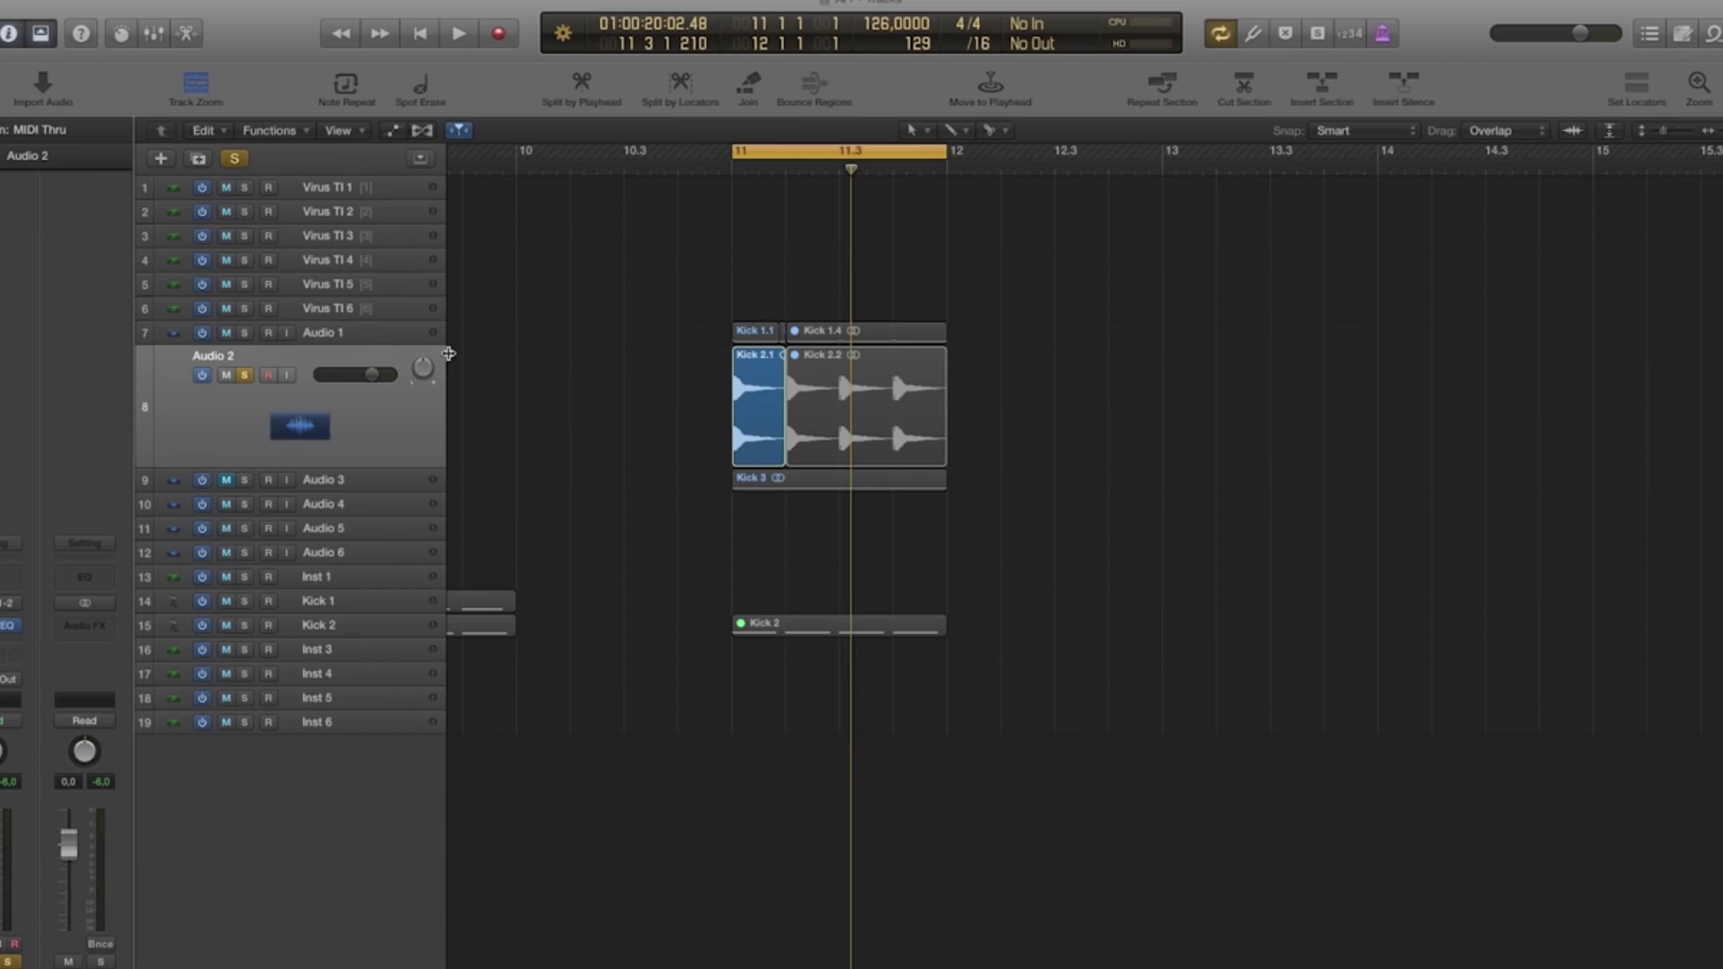
Delete the narrow leftover region between the first kick and the muted region on Audio 1.
click(355, 336)
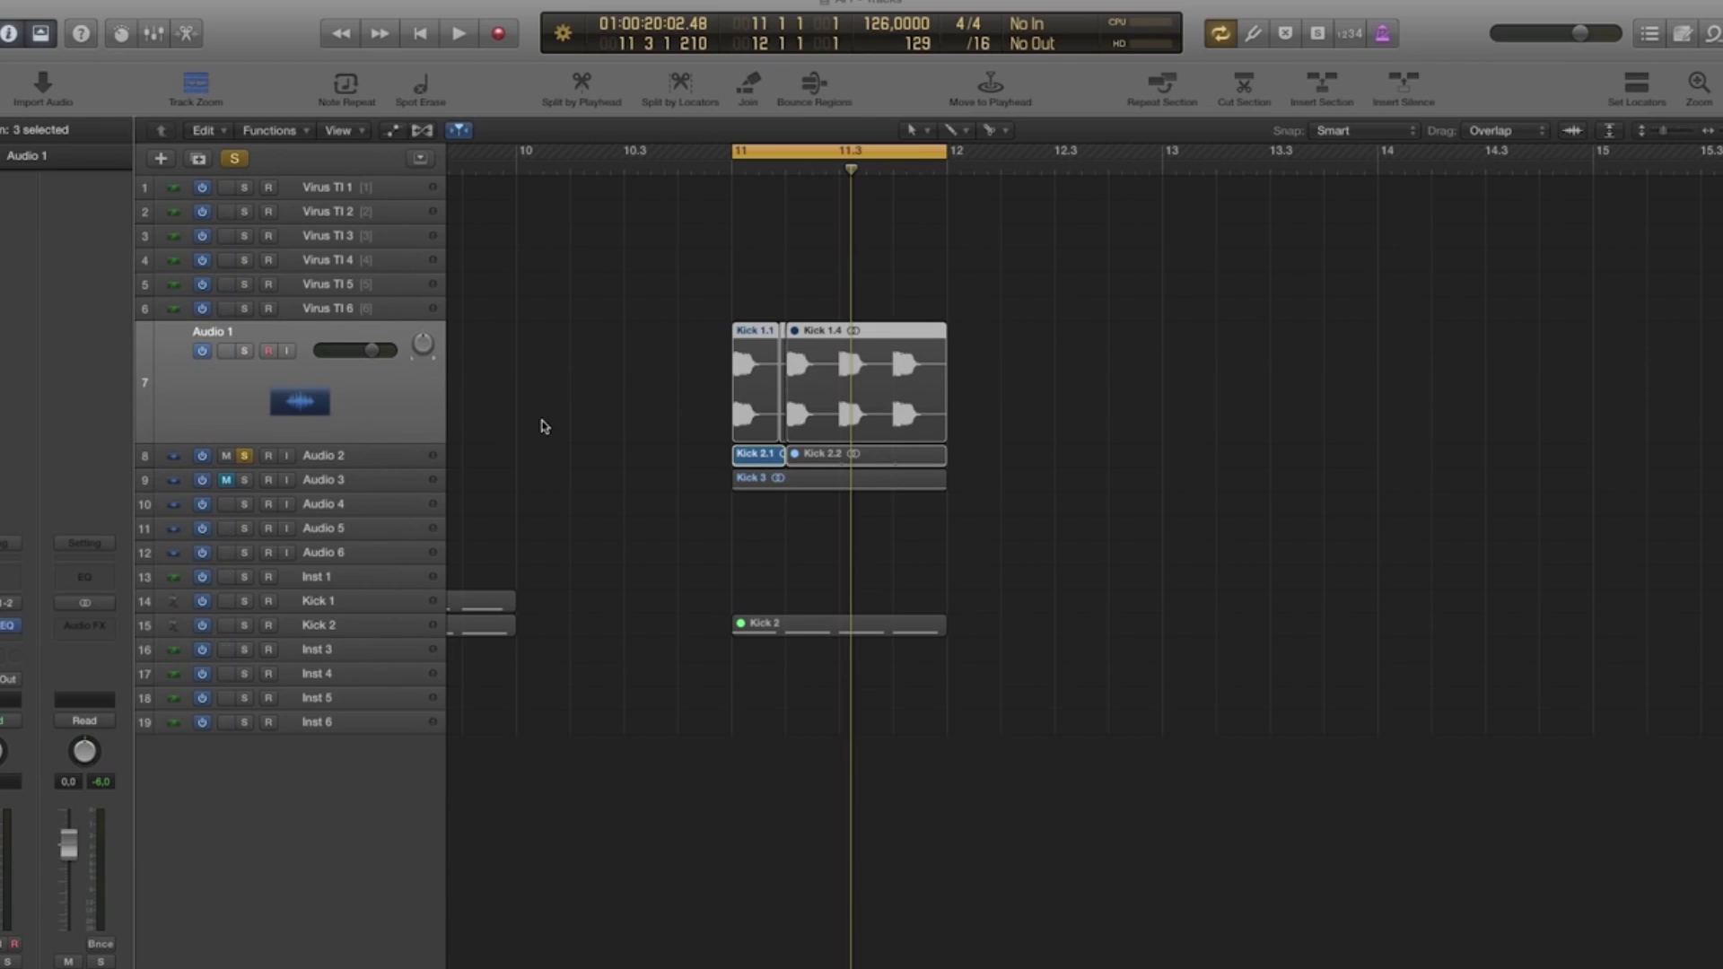
click(690, 380)
click(783, 345)
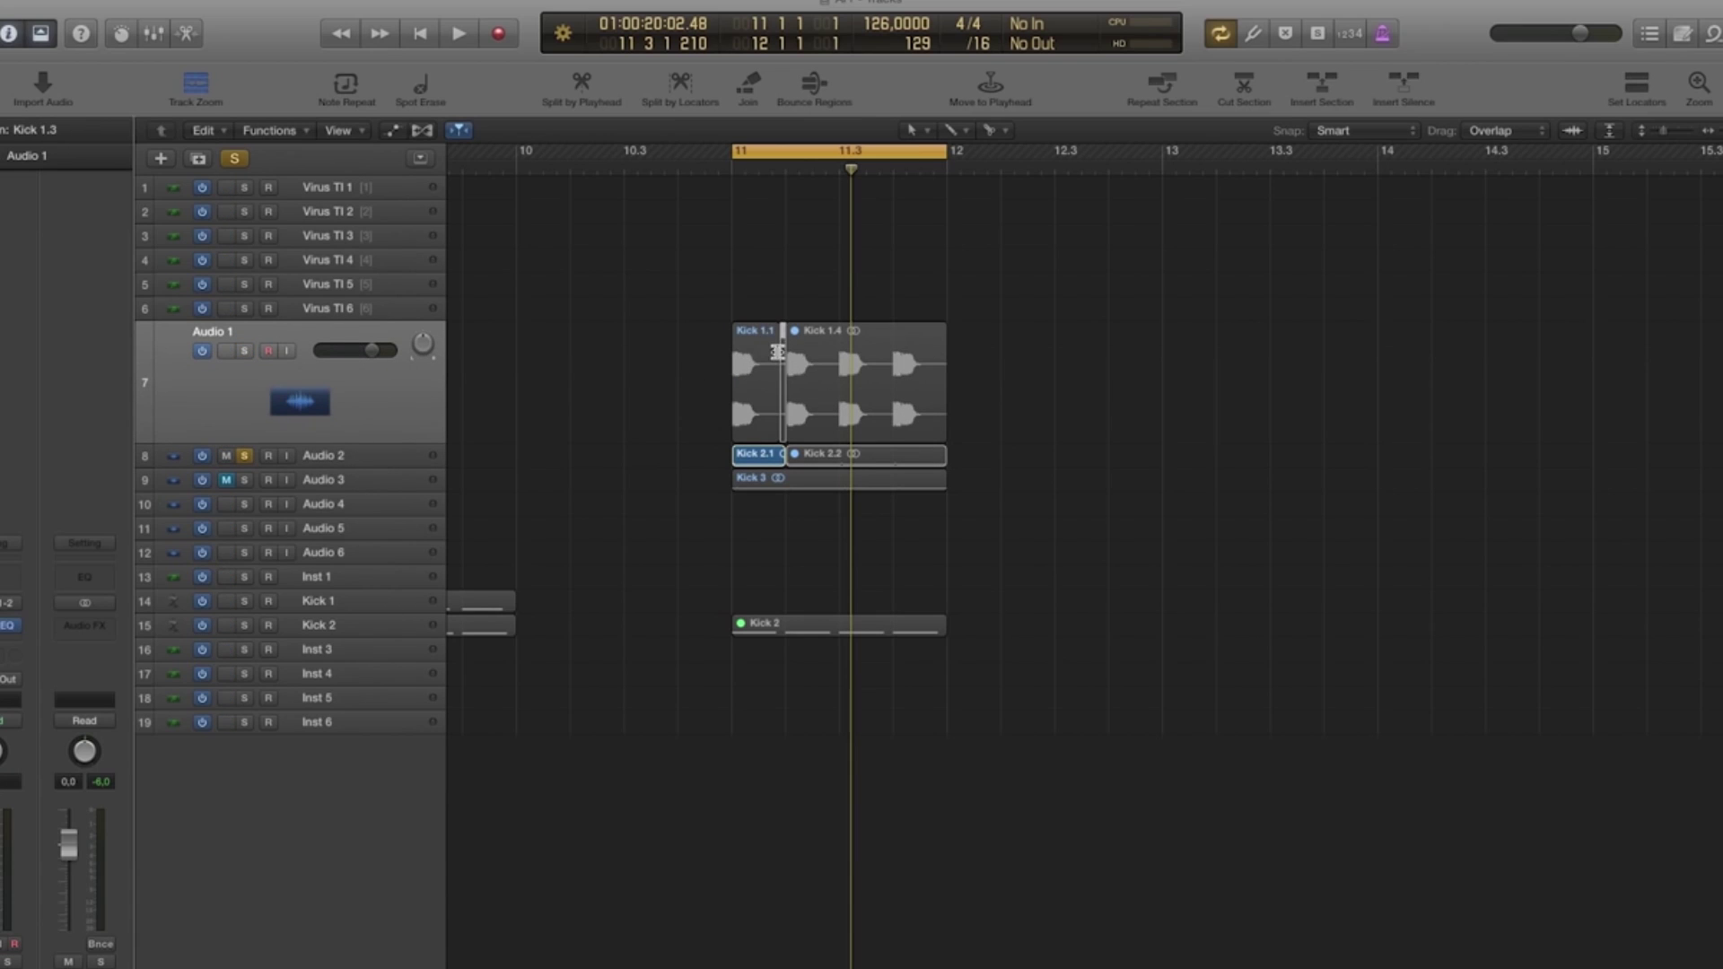
key(Delete)
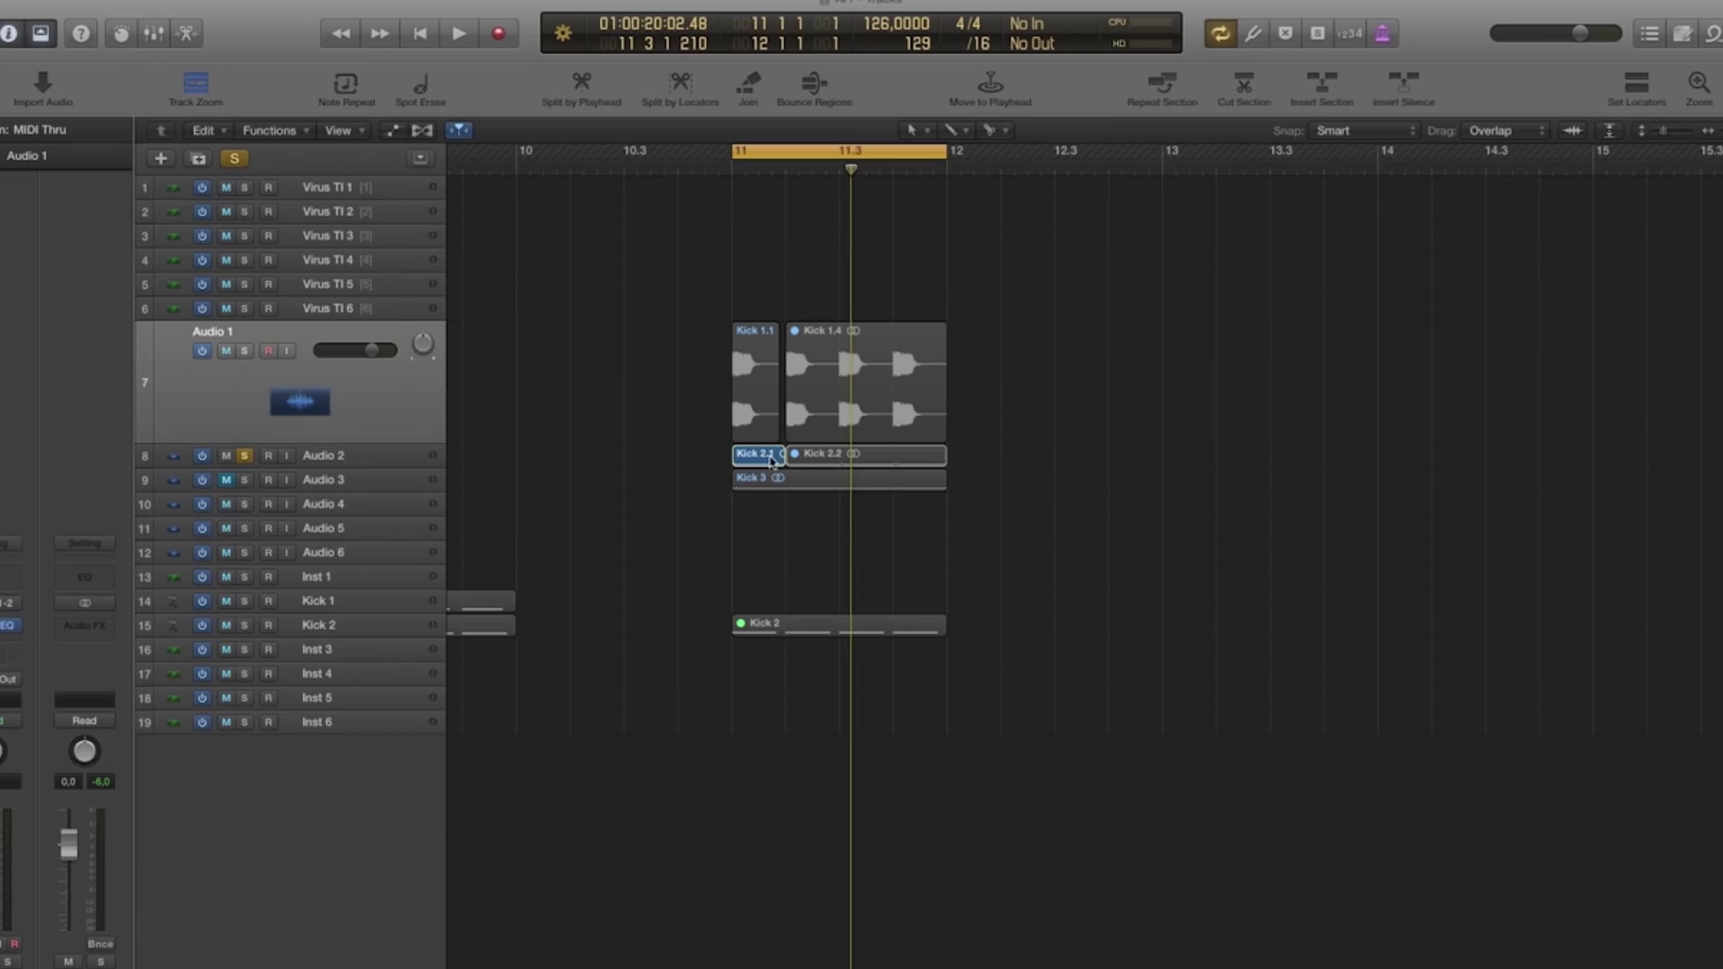
Shorten the first kick regions on Audio 2 and Audio 1 to roughly a quarter beat each.
drag(779, 456, 747, 455)
click(307, 462)
click(711, 352)
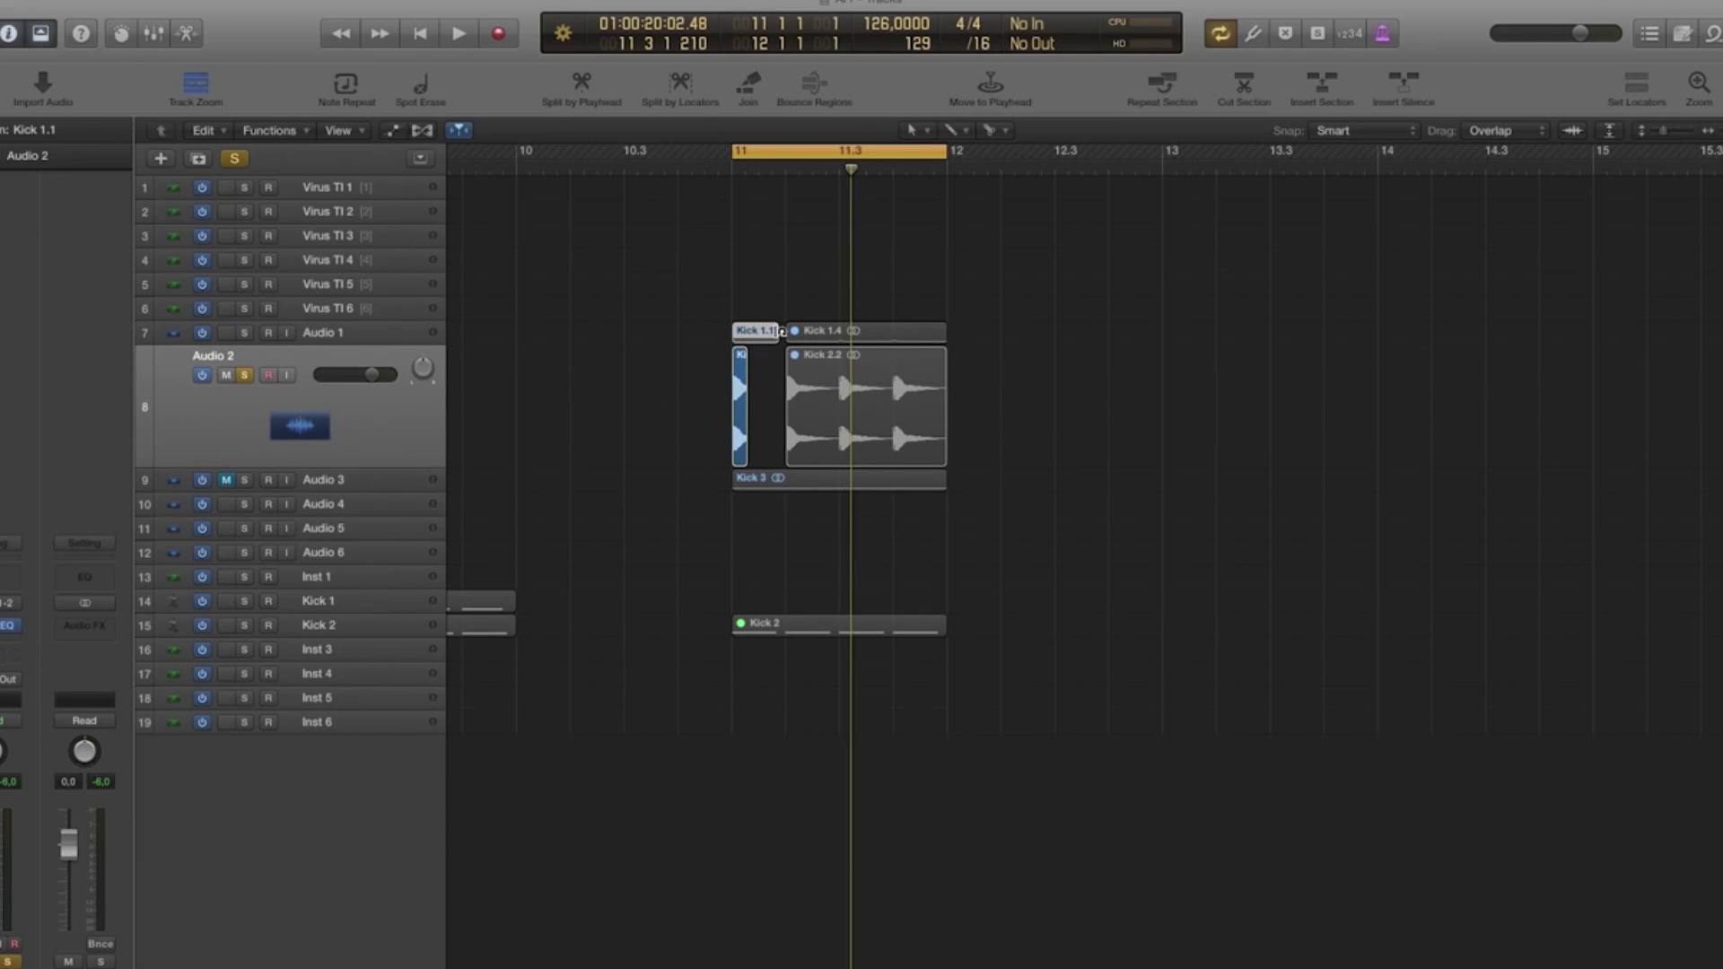
drag(774, 334, 744, 335)
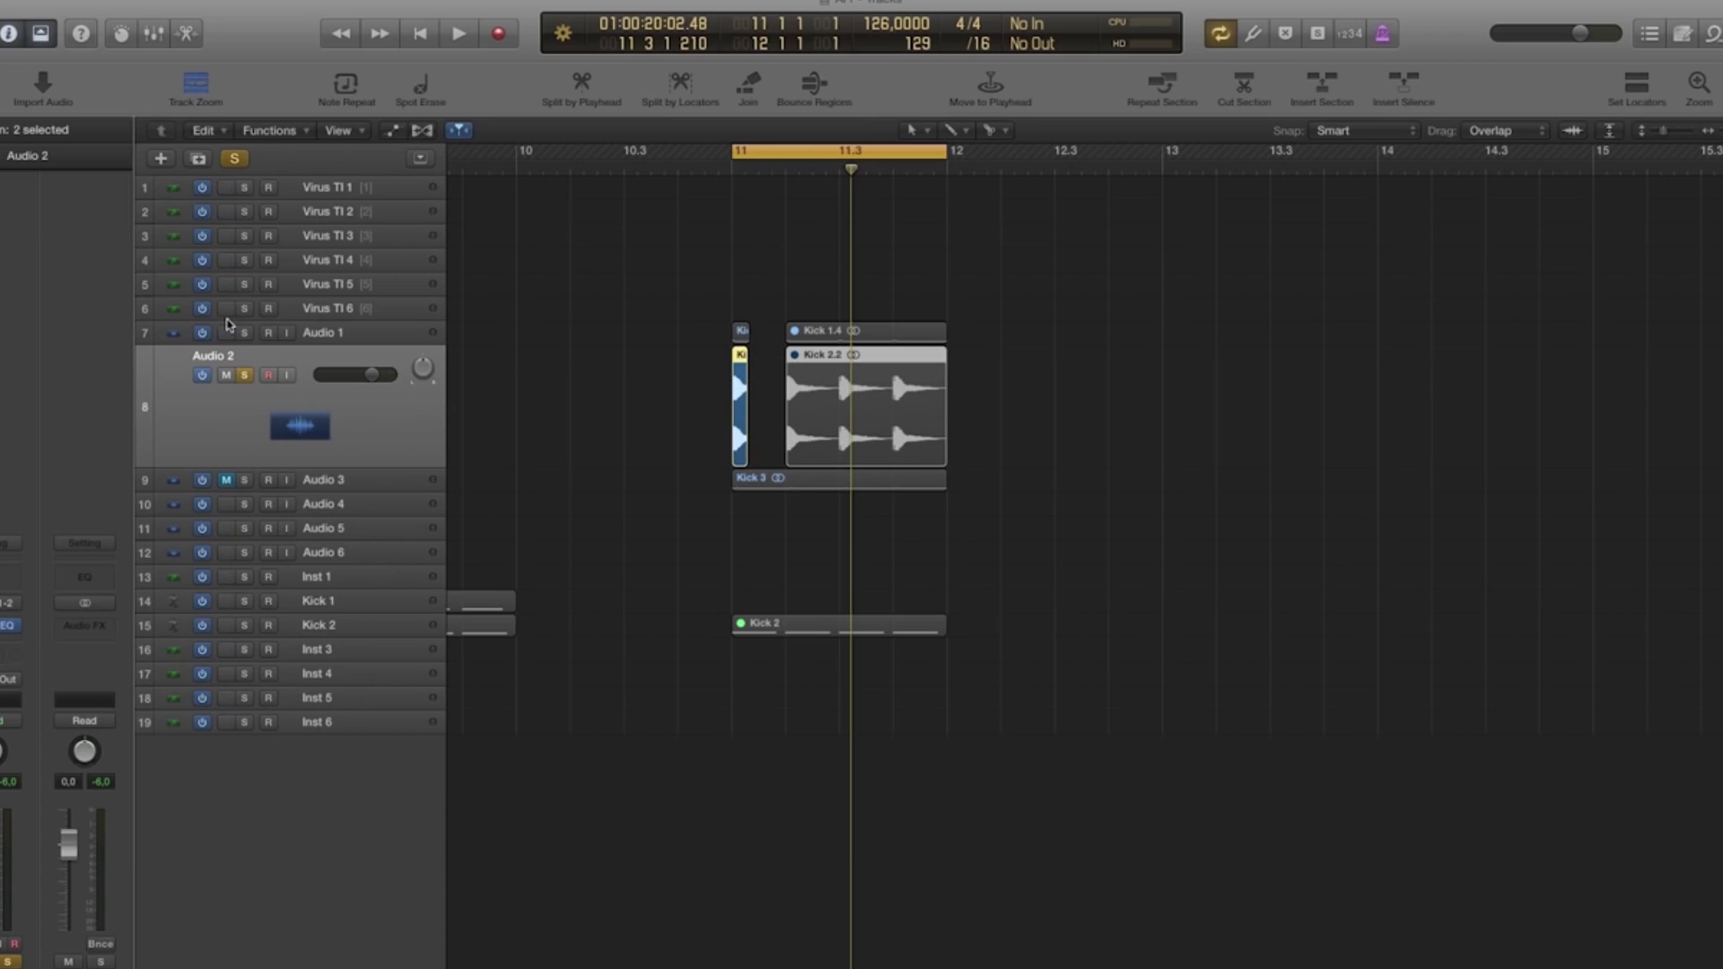
Shorten the cycle range to run from 11 to 11.2, and play the shortened kicks with Audio 1 and Audio 2 soloed.
click(647, 409)
drag(947, 155, 785, 154)
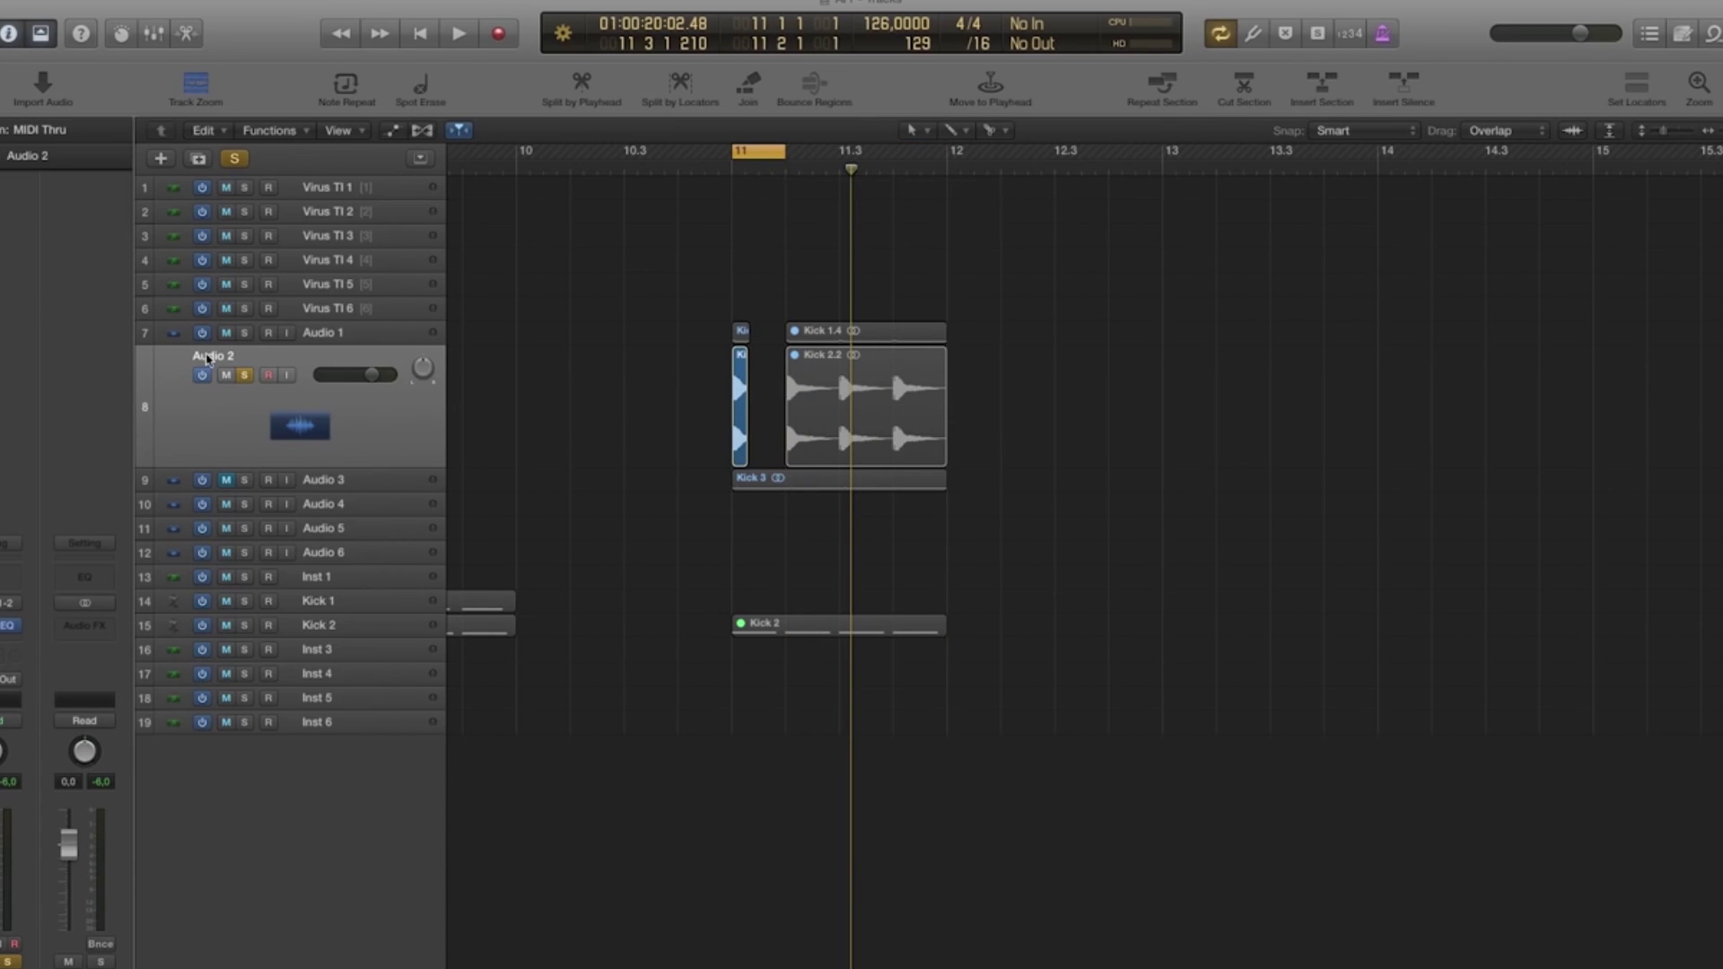
key(space)
click(245, 333)
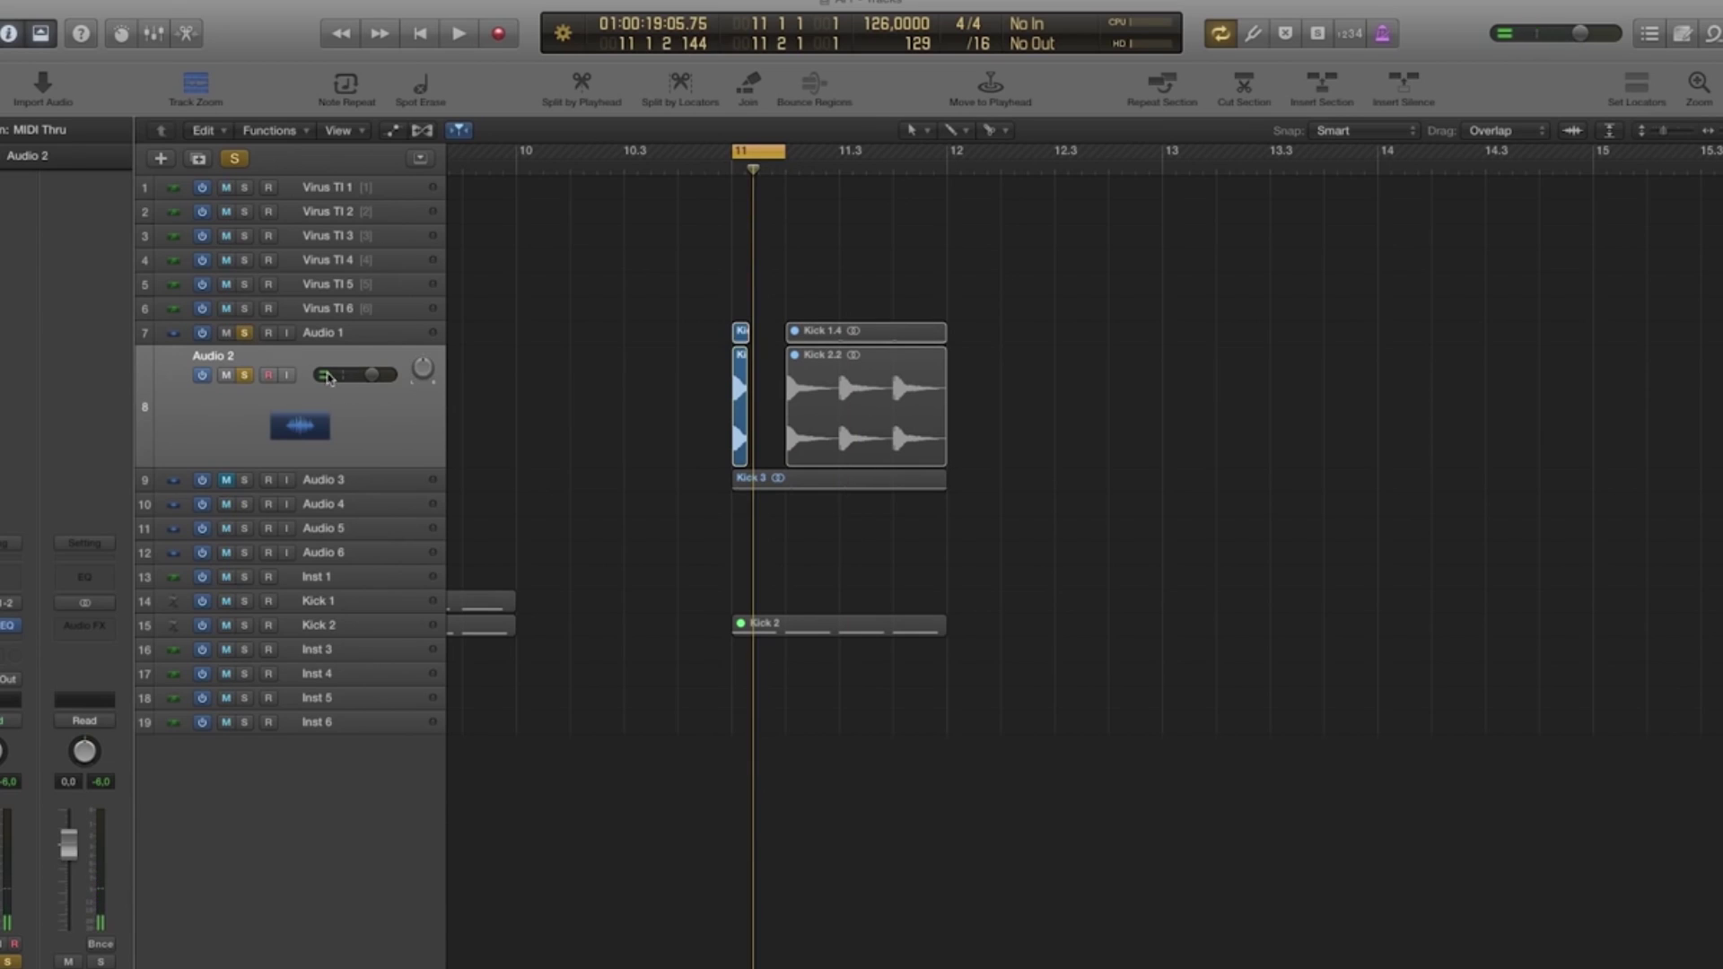
Split off and delete the end of the first Audio 1 kick region, leaving it about a sixteenth note long.
click(361, 332)
click(743, 422)
click(761, 425)
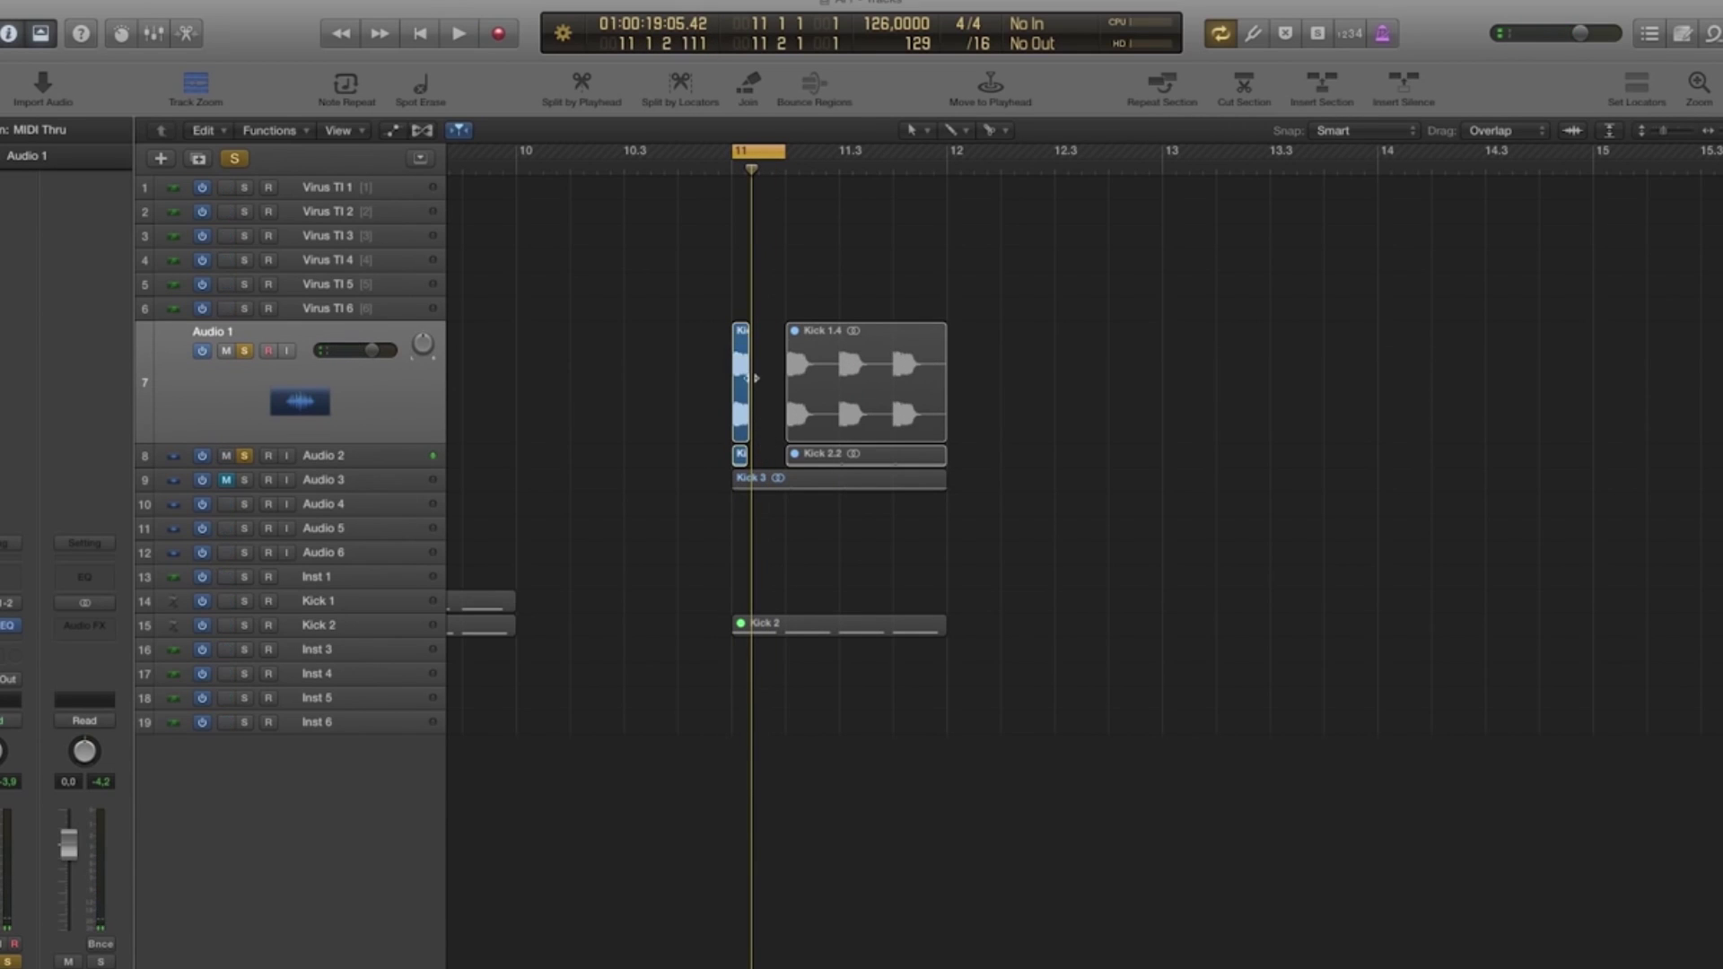
key(super+Right)
key(super+Right)
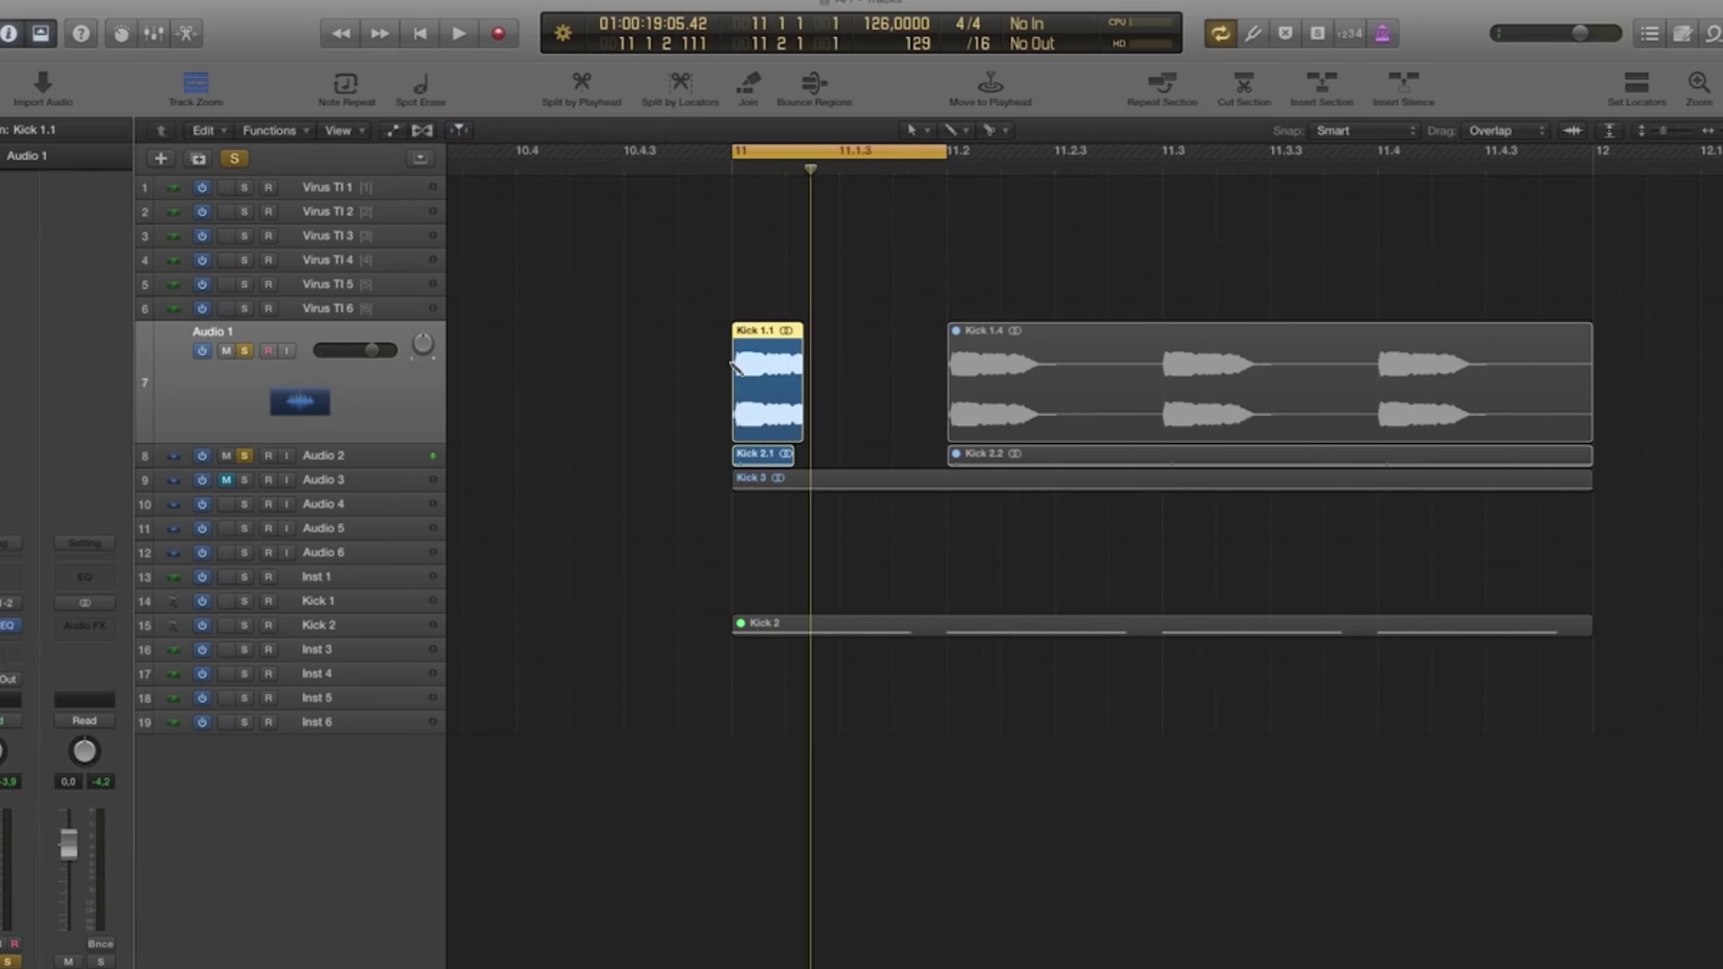
click(901, 428)
right_click(786, 337)
click(816, 343)
click(795, 343)
key(Delete)
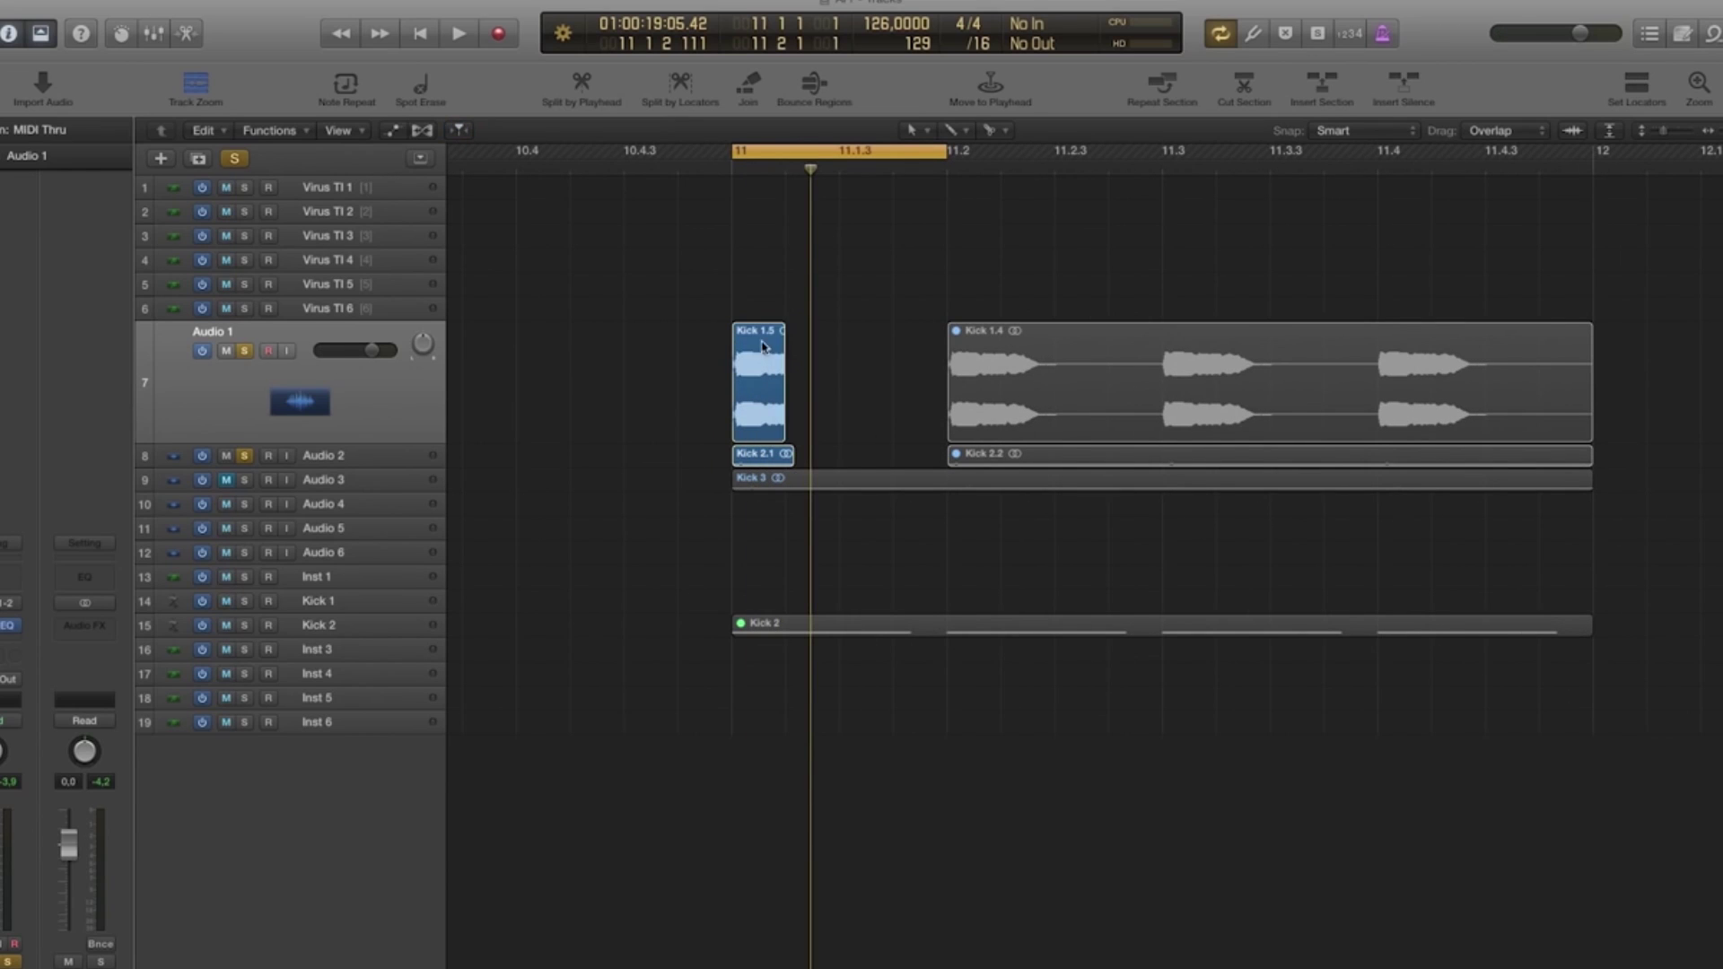
Set the fade-out of the first Audio 1 kick region to 50.
click(758, 346)
click(1, 131)
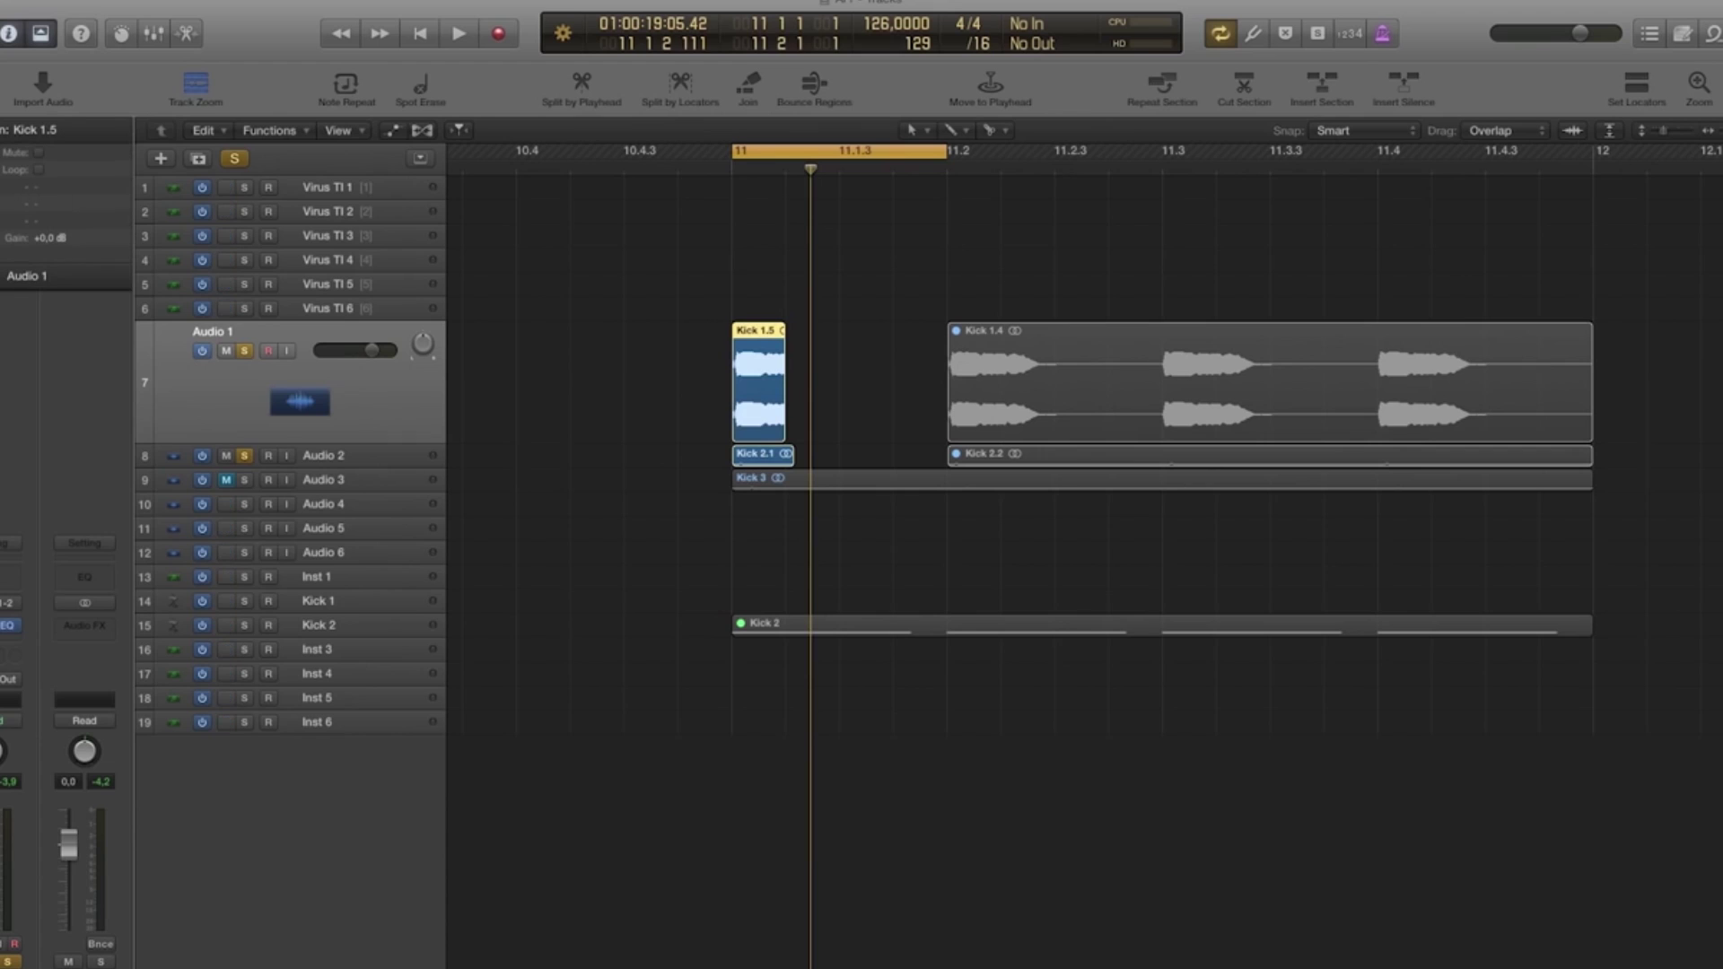
click(1, 276)
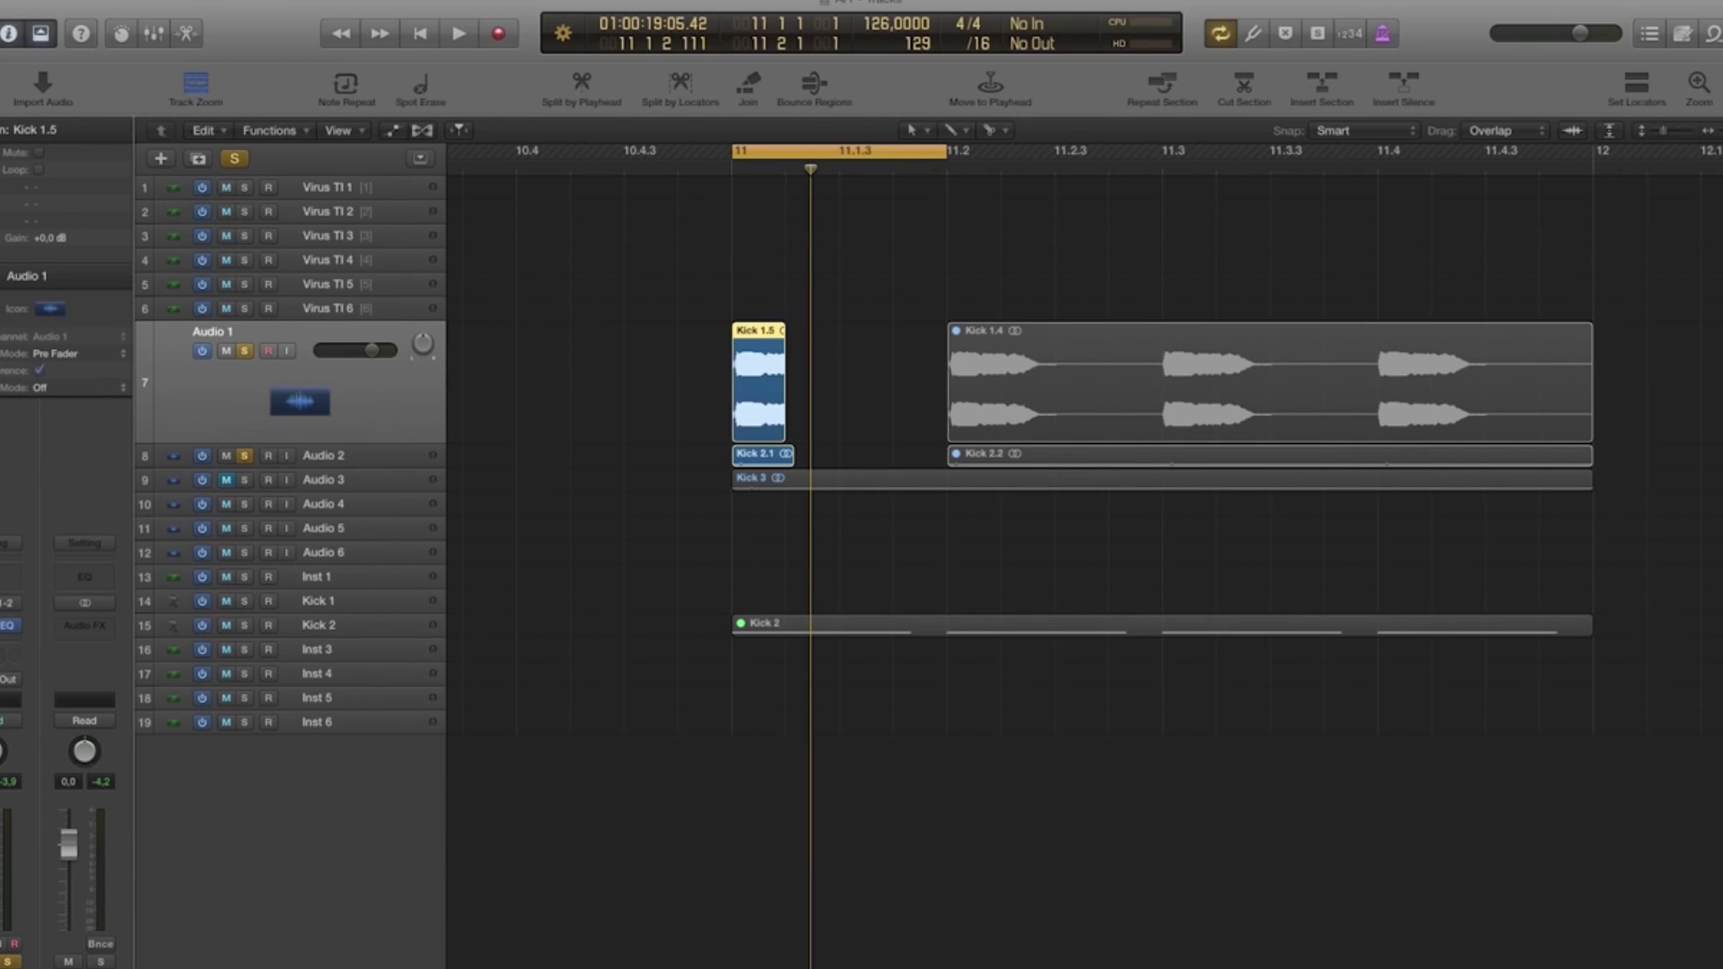
click(1, 255)
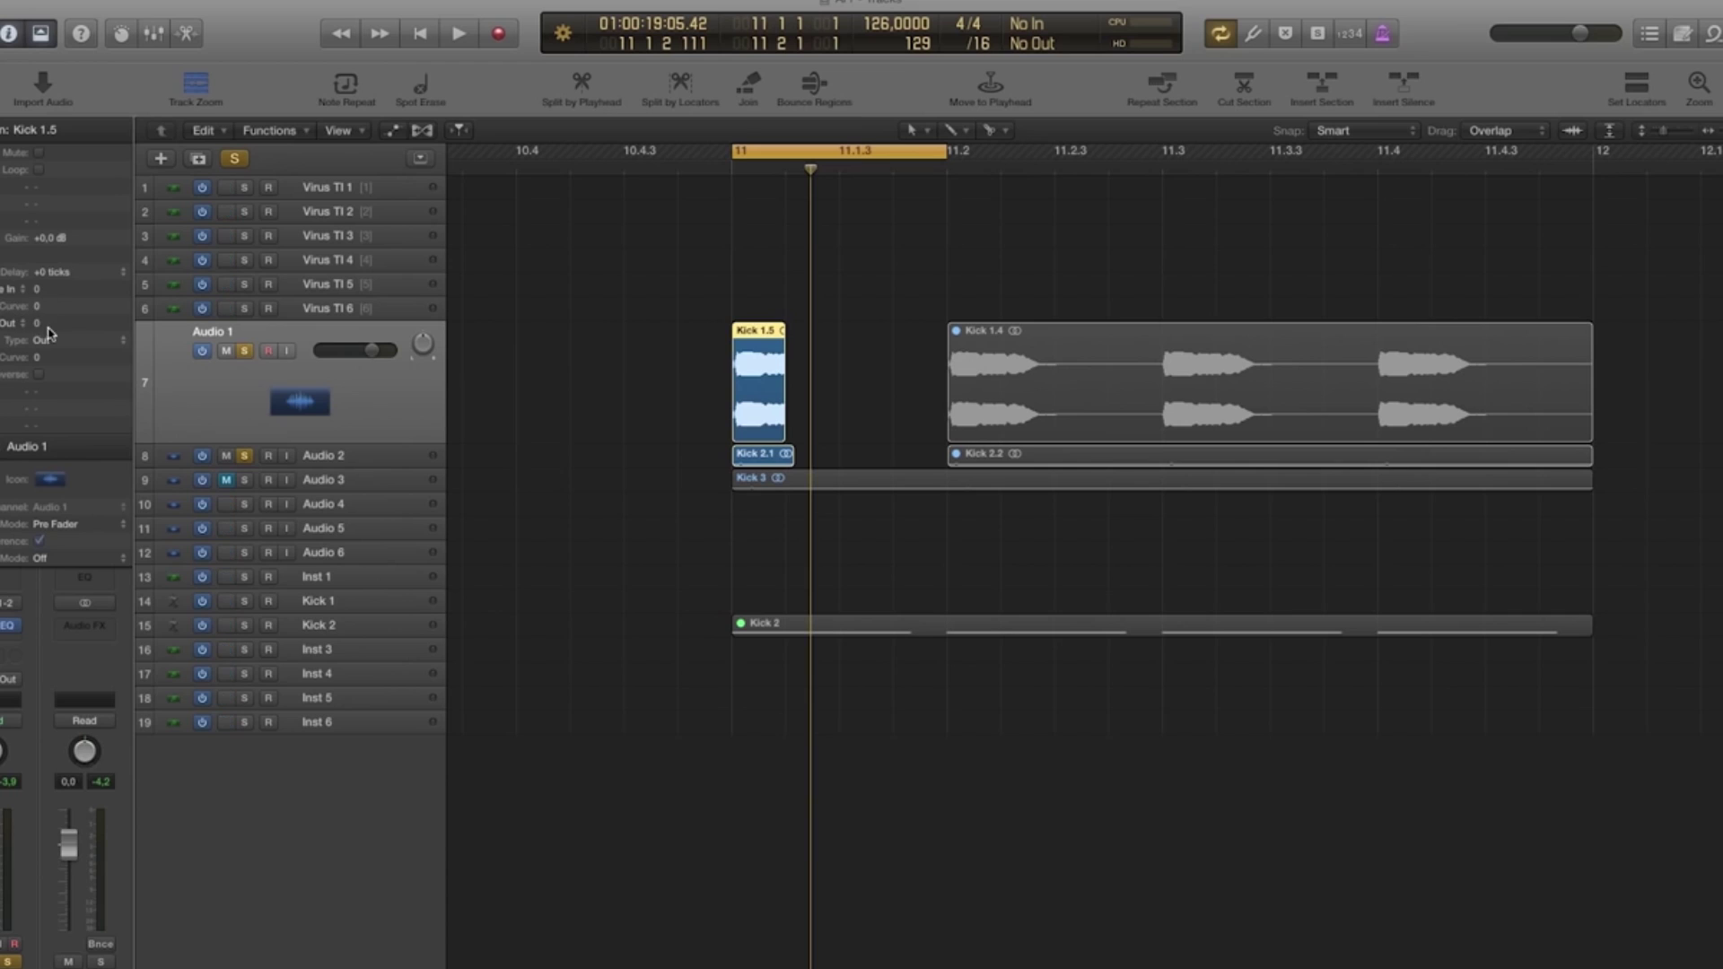
double_click(37, 326)
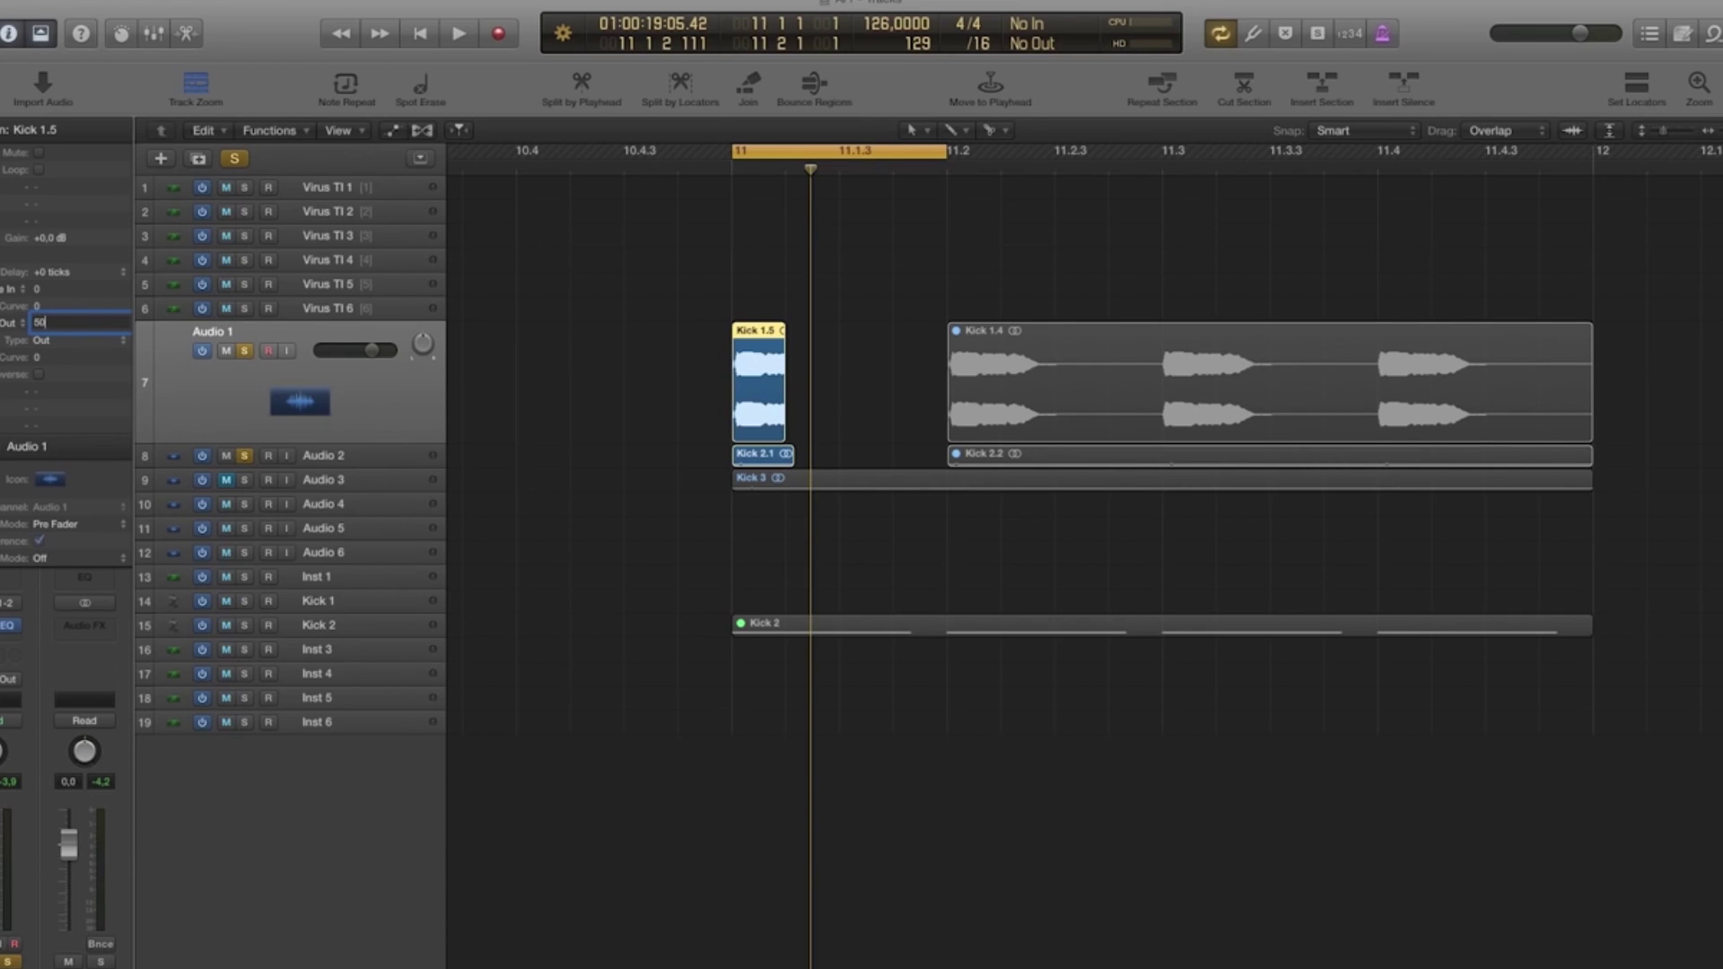
key(Return)
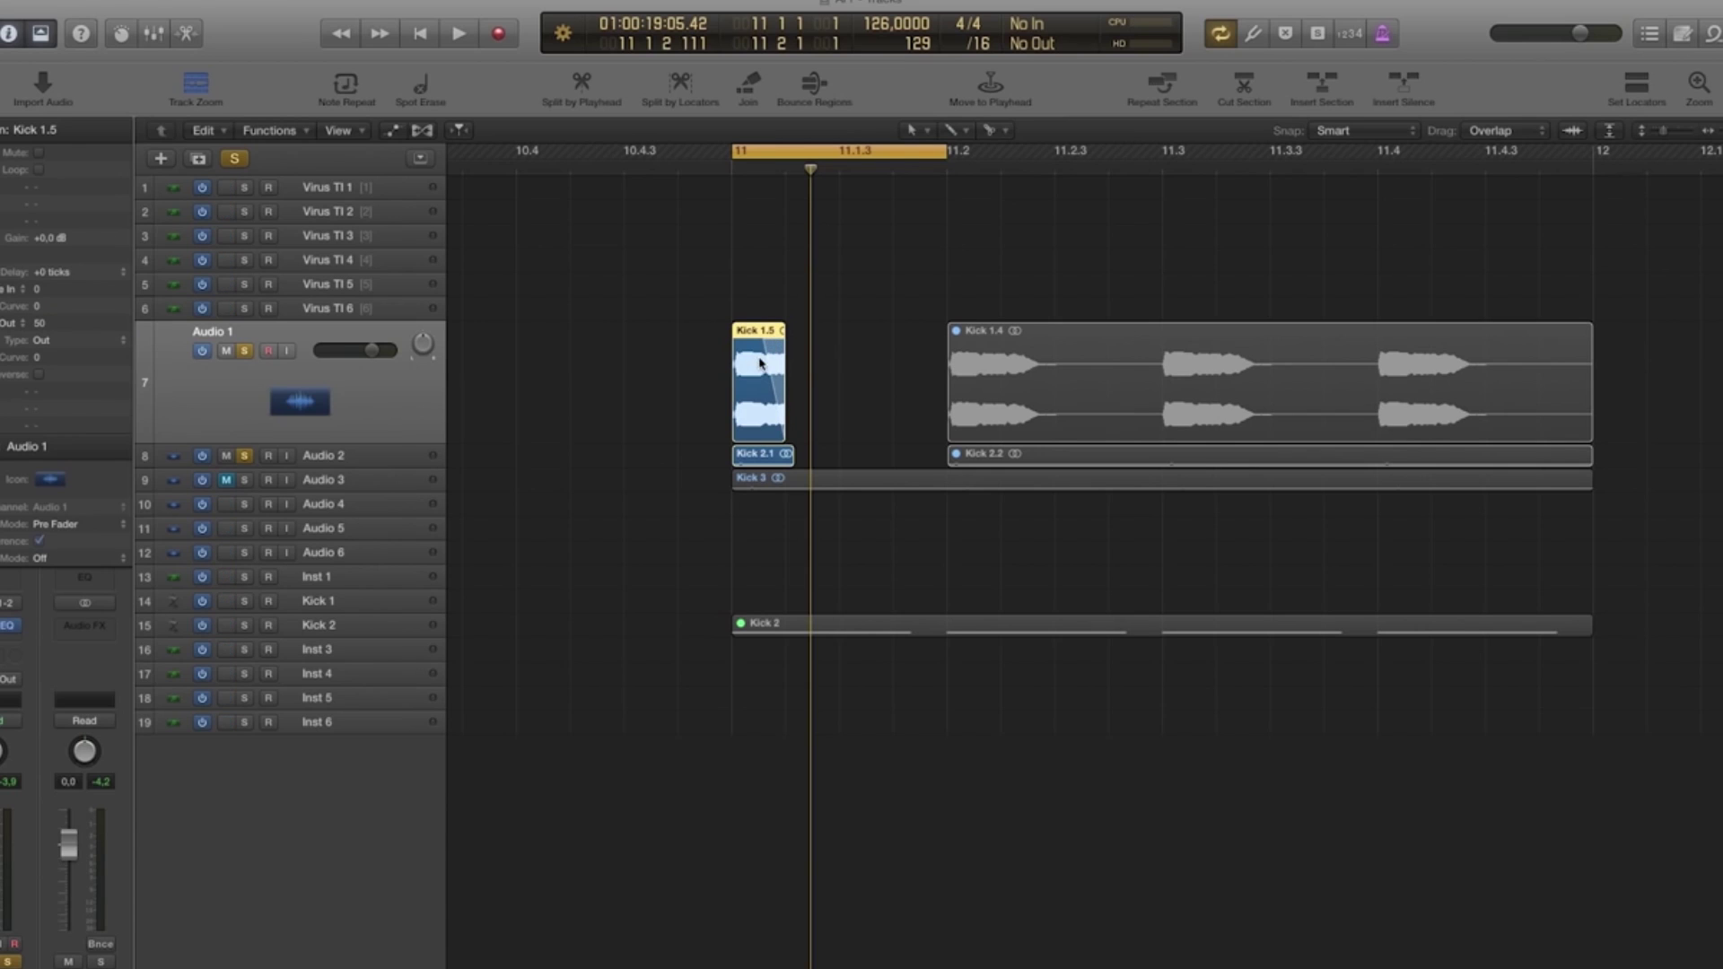
Set the fade-out of the first Audio 2 kick region to 50 and play the combined kicks.
click(387, 459)
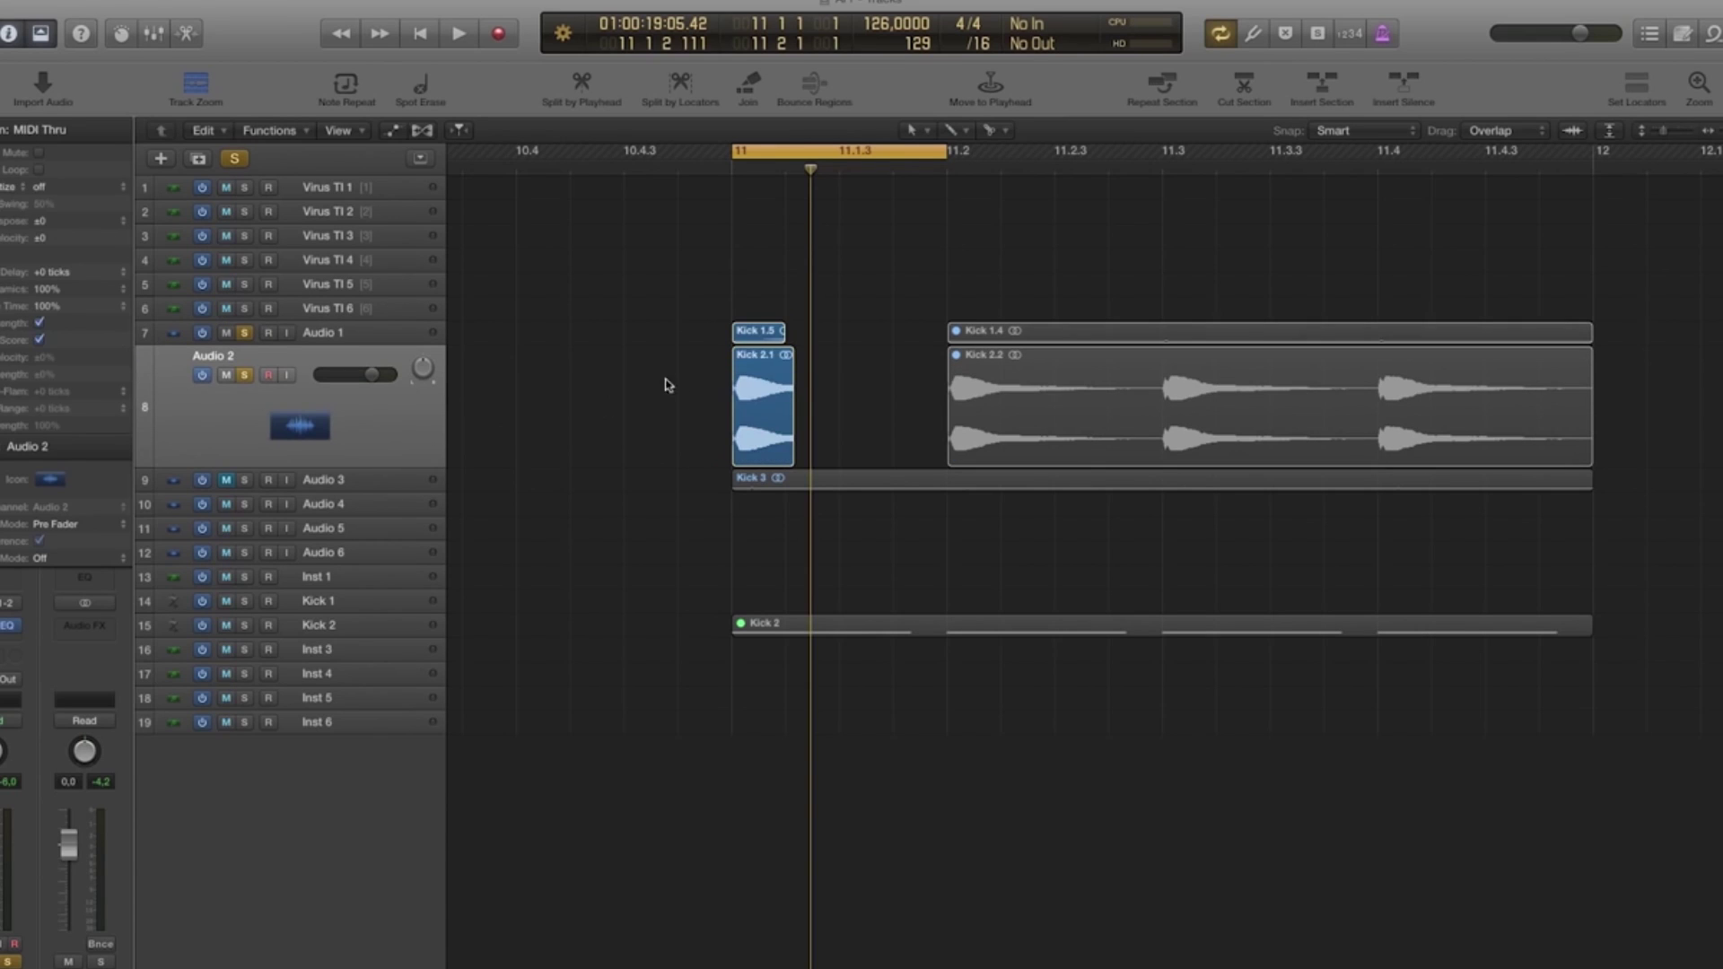
click(786, 356)
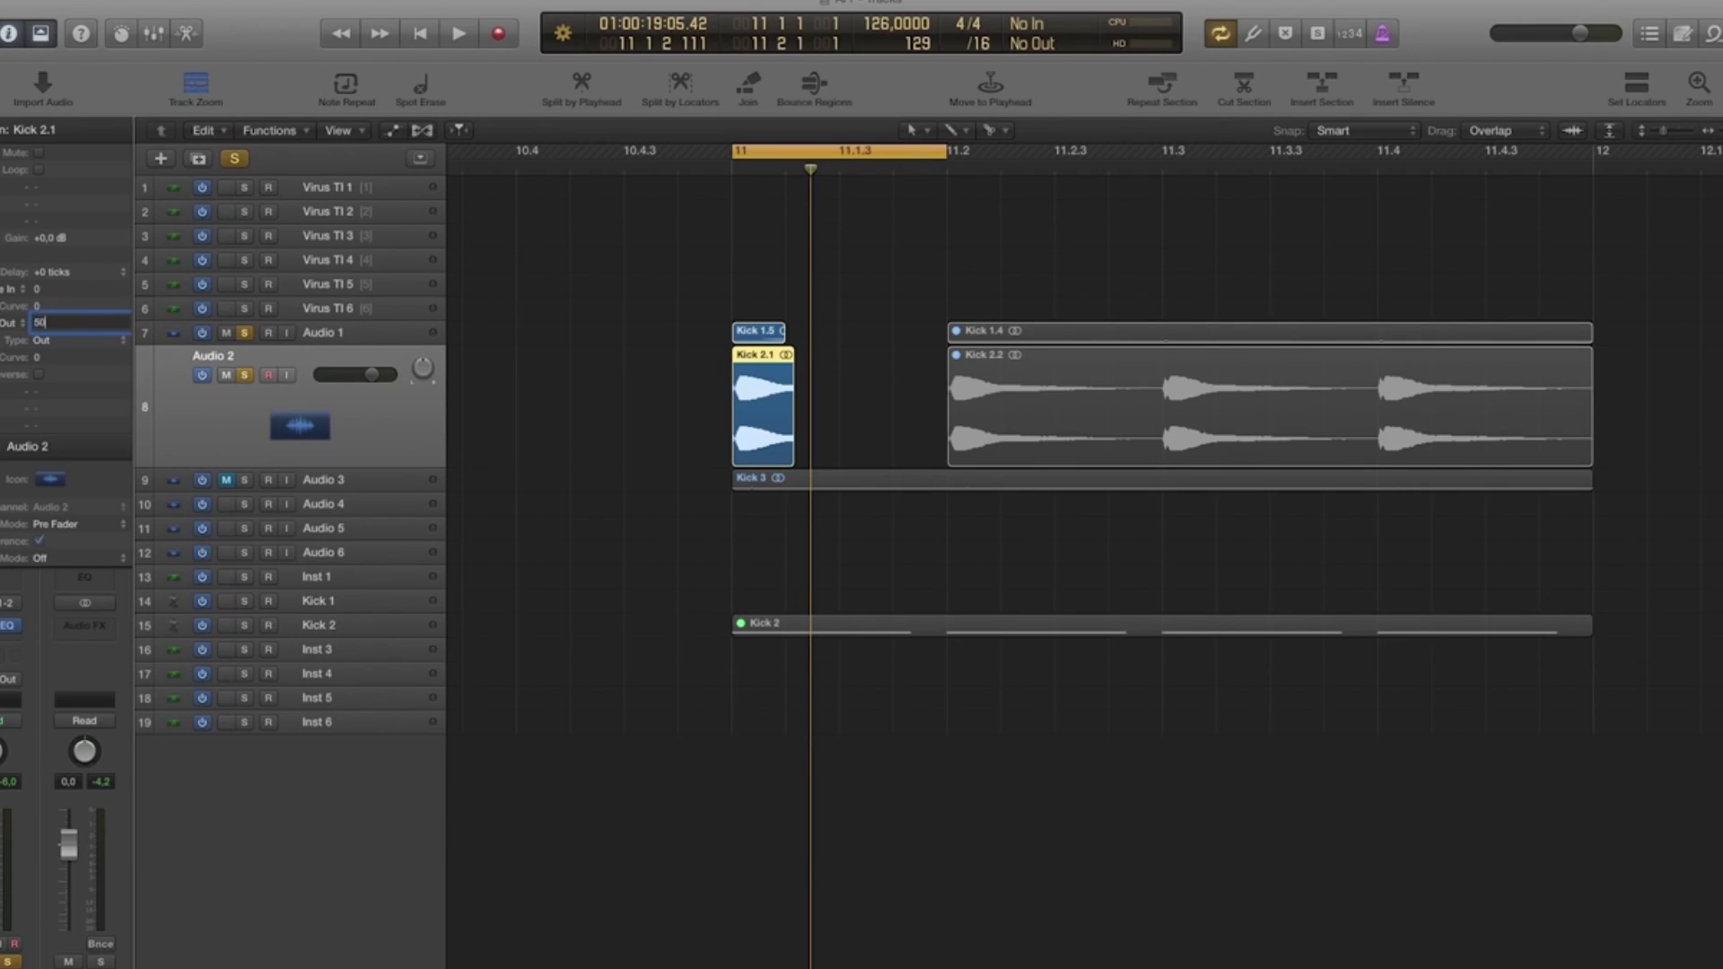
key(Return)
key(space)
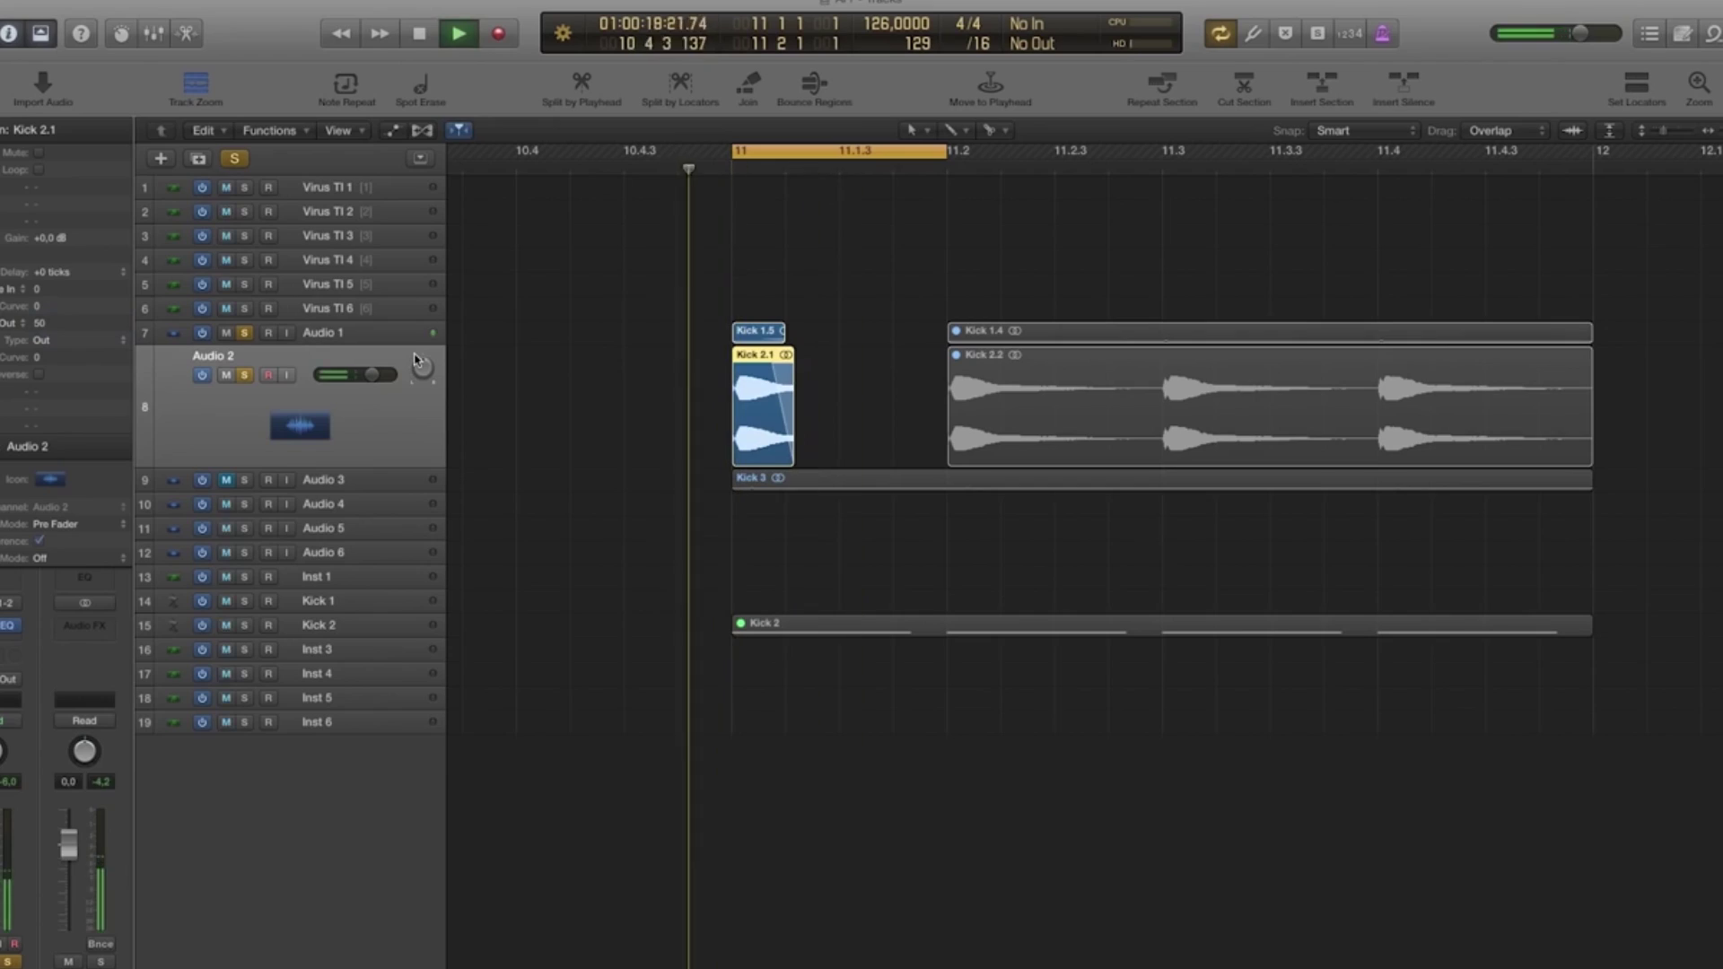
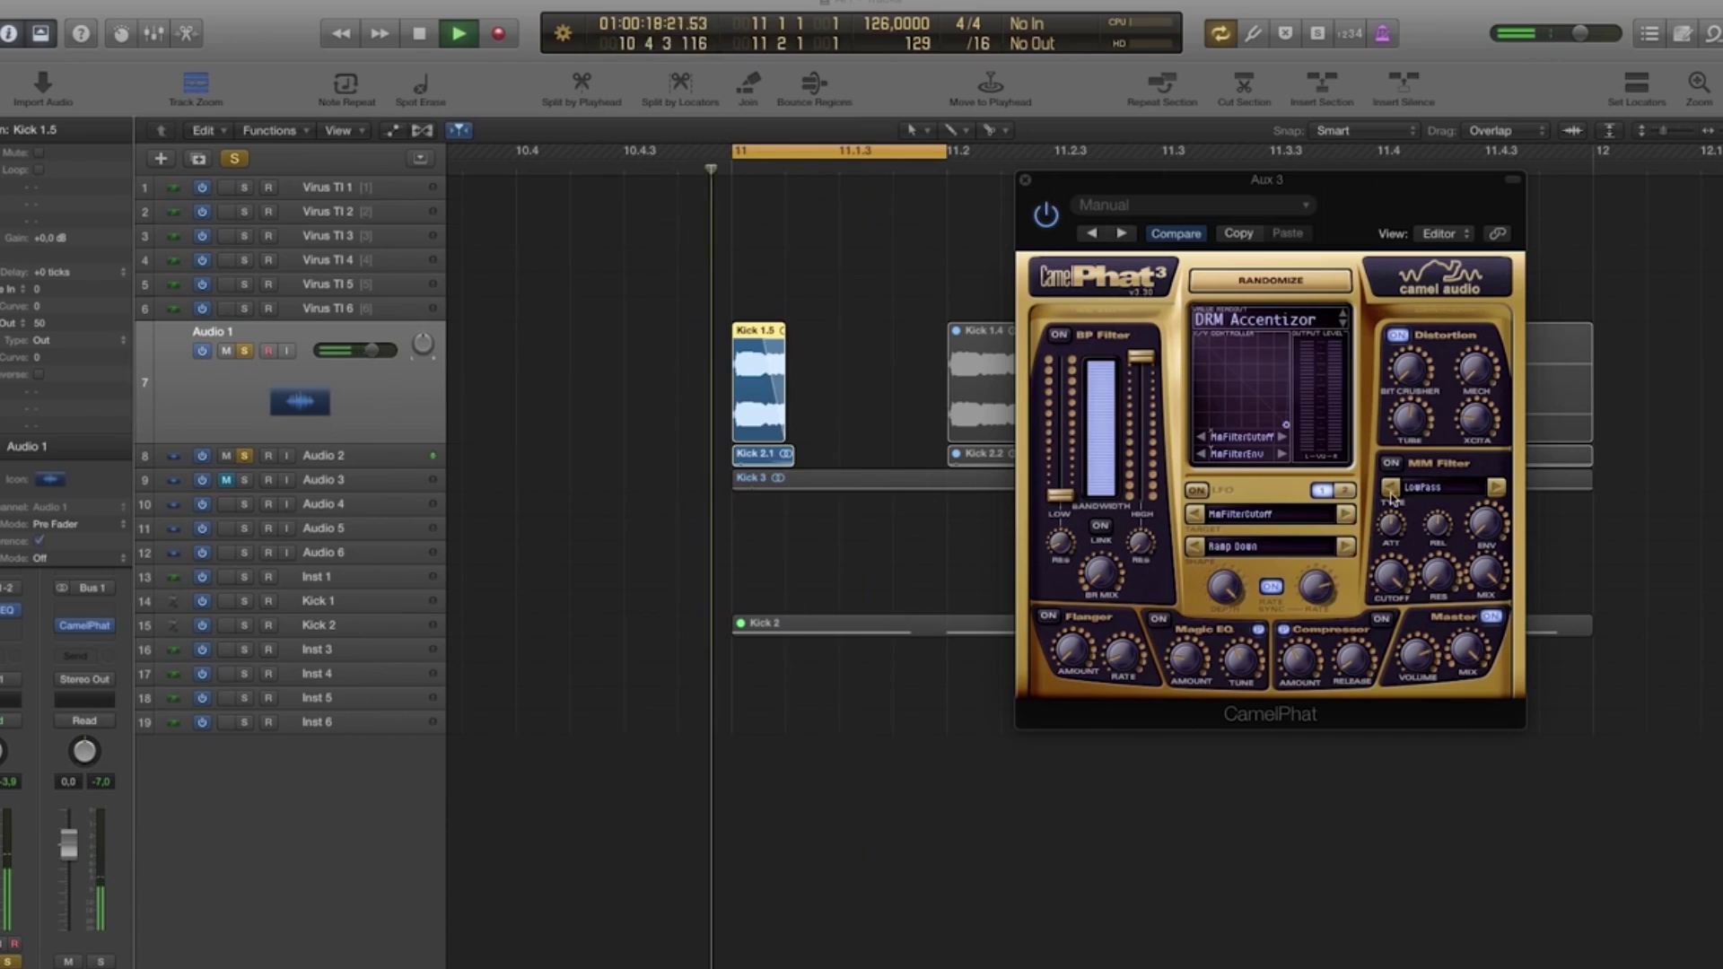
Insert a stereo Channel EQ on Audio 1, raise its overall gain to +3.5 dB, and play the result.
key(space)
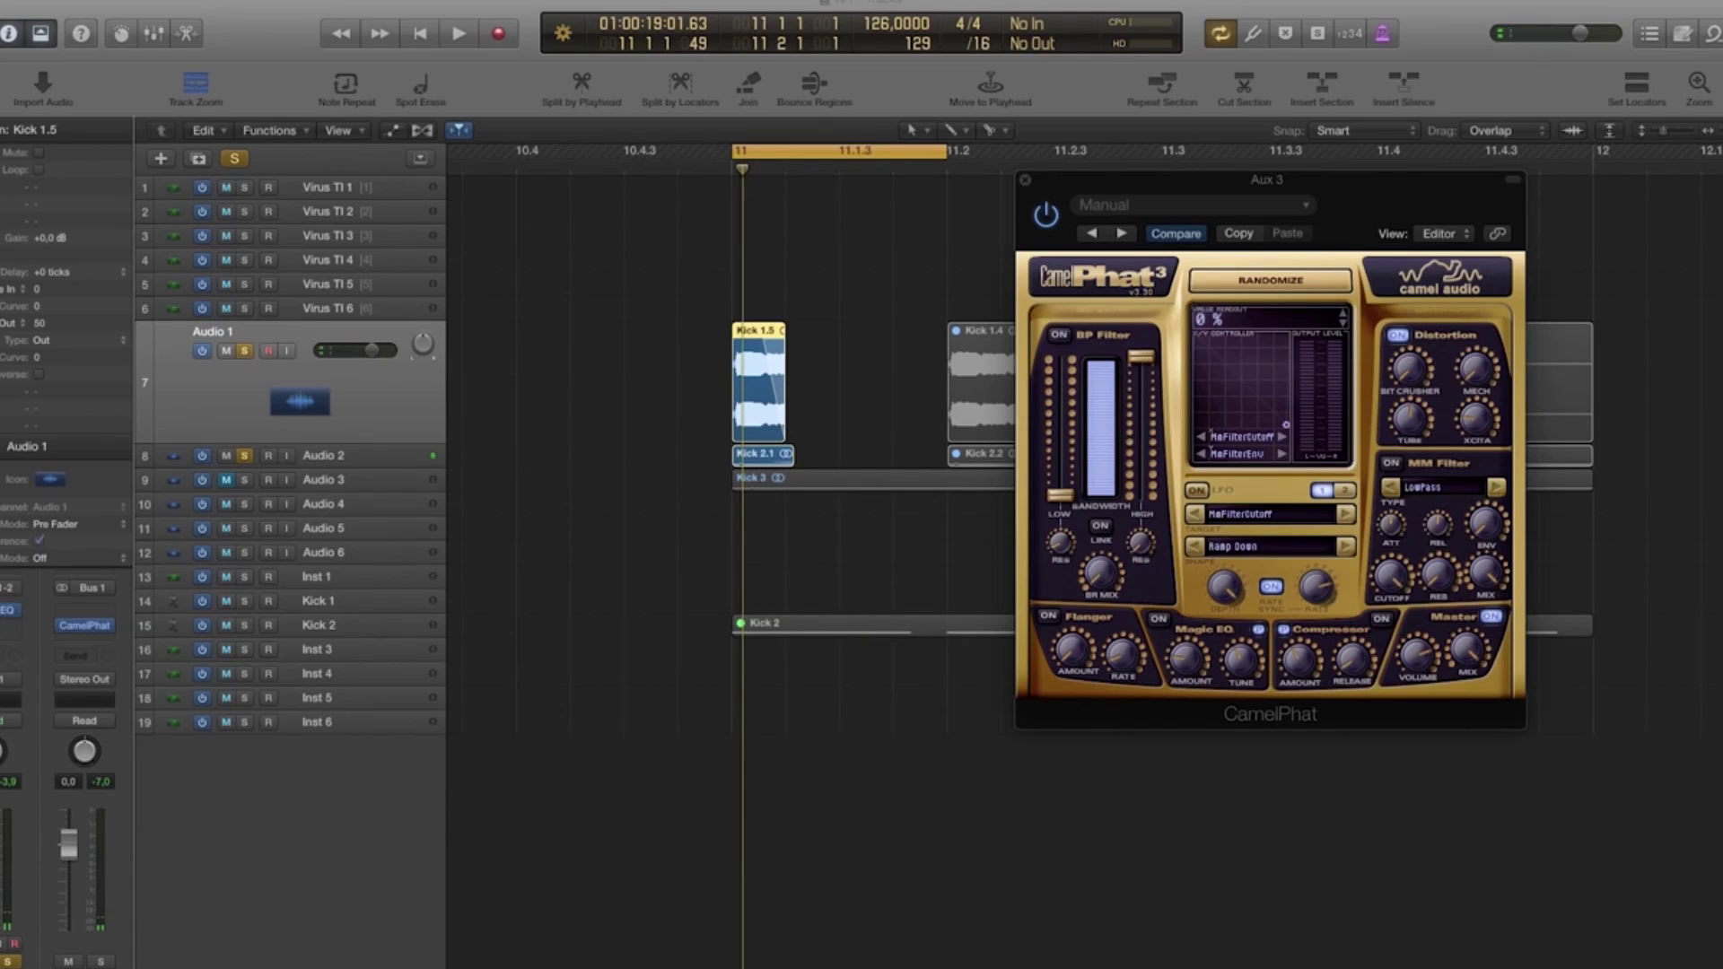
click(1, 639)
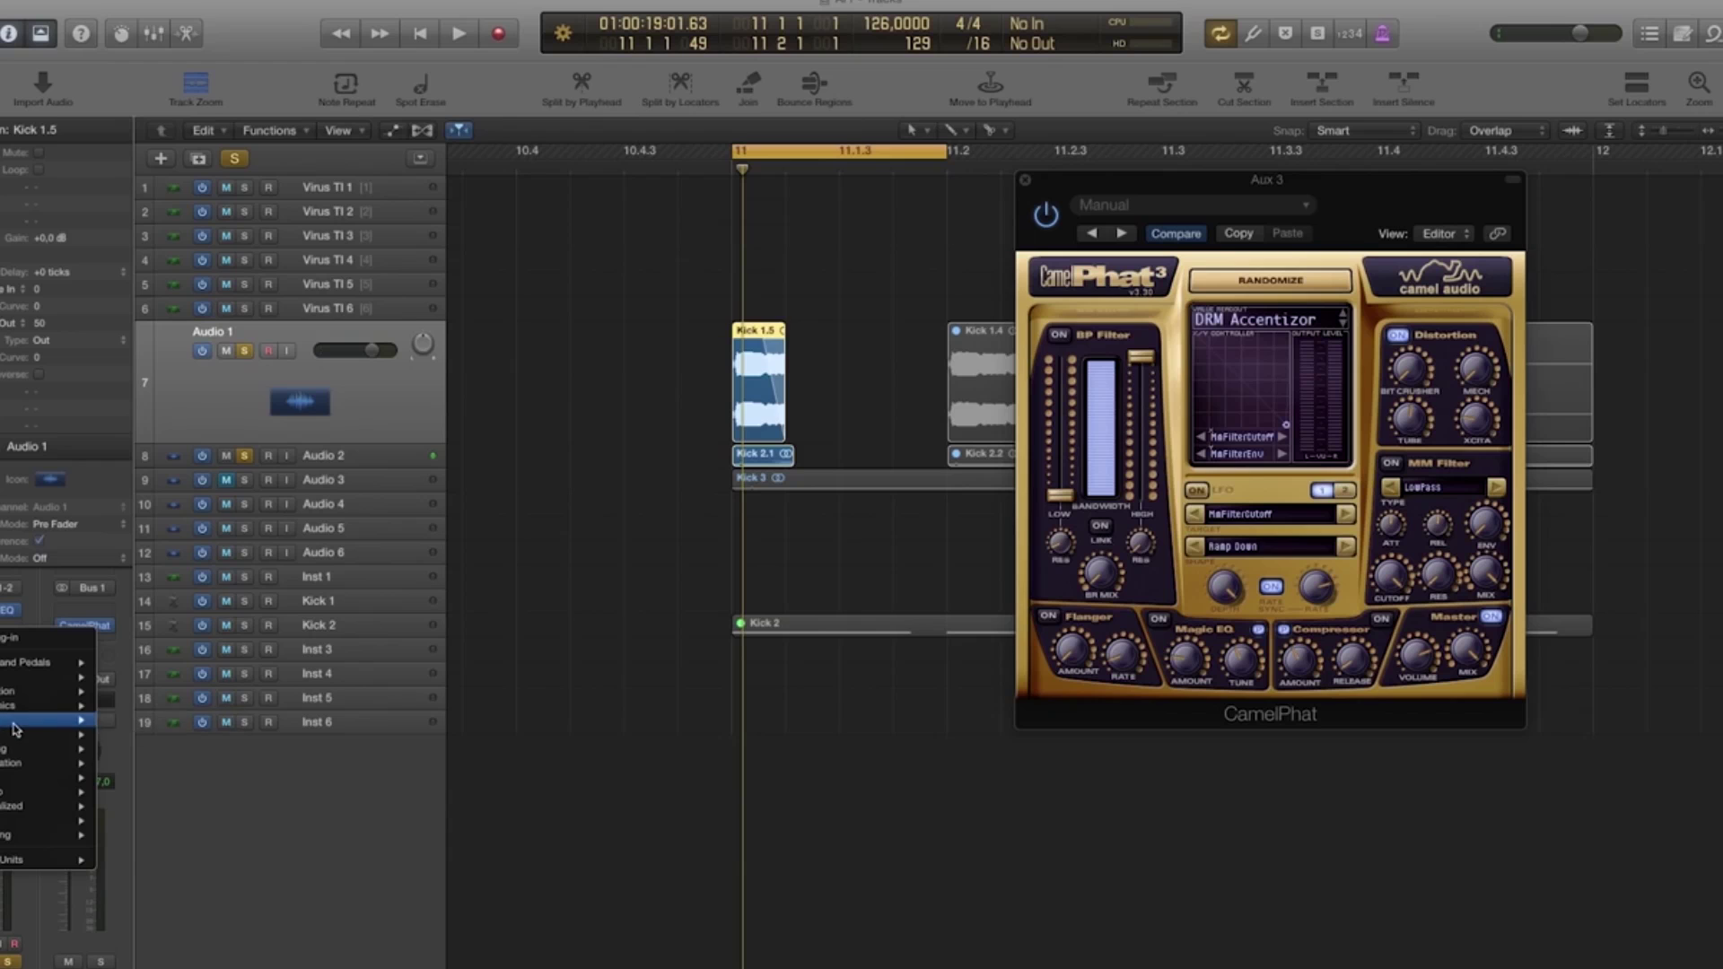
mouse_move(16, 724)
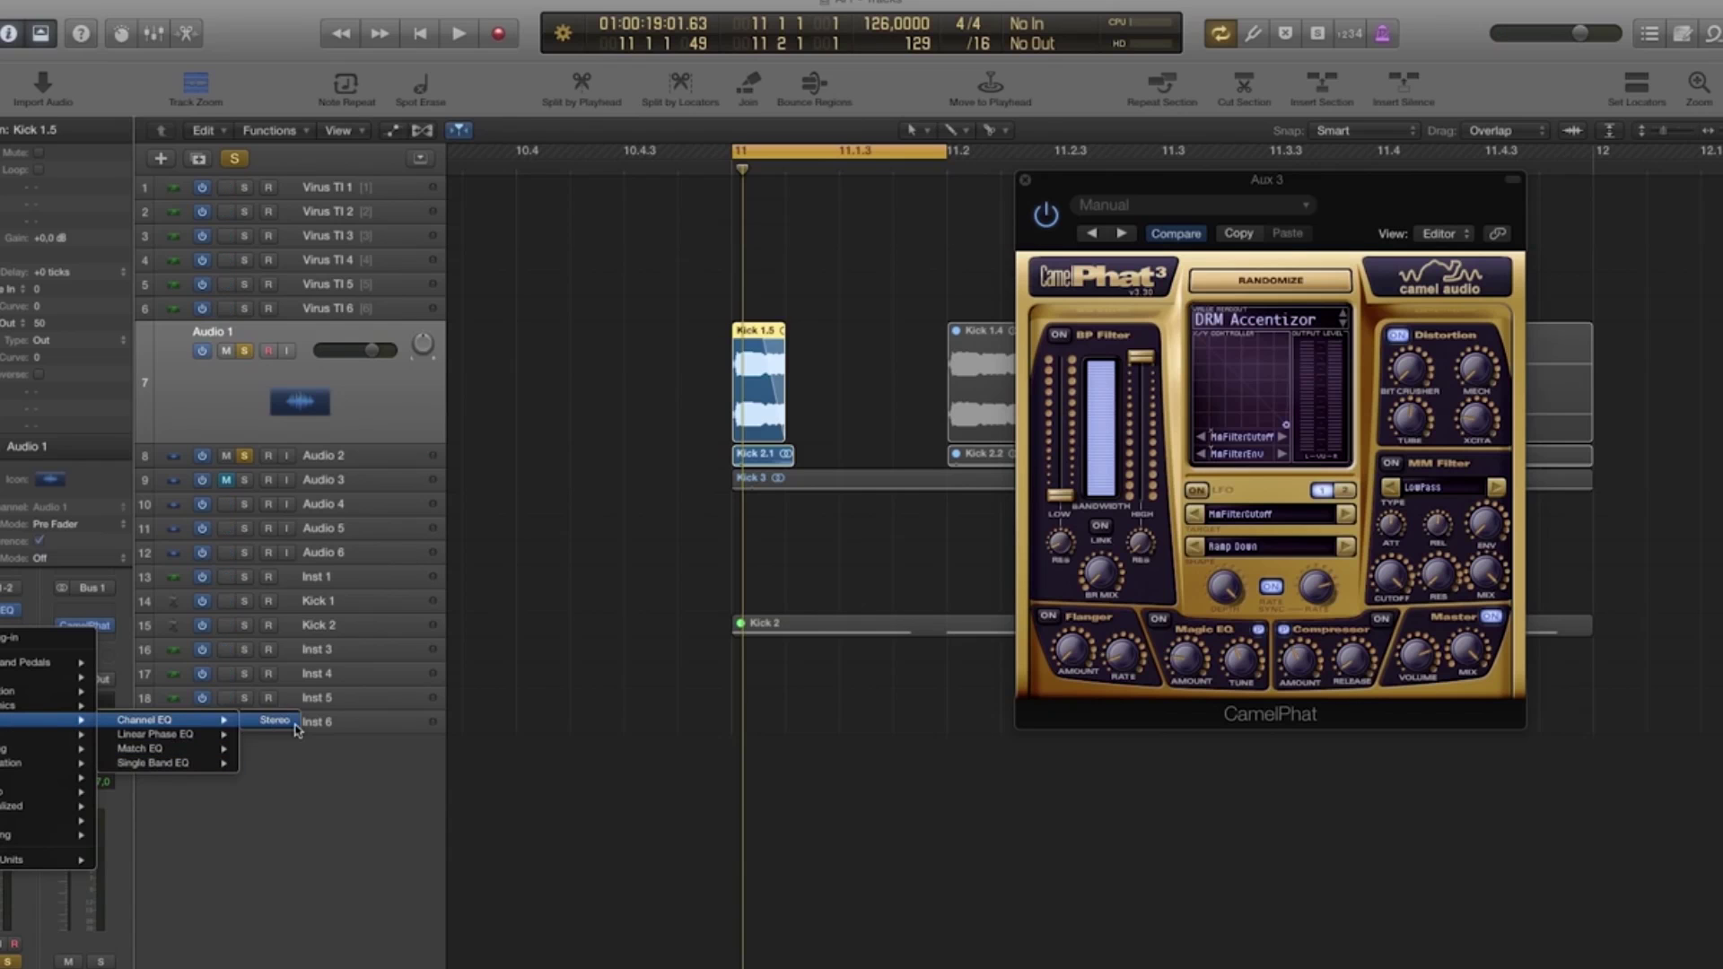
click(290, 722)
drag(885, 273, 884, 257)
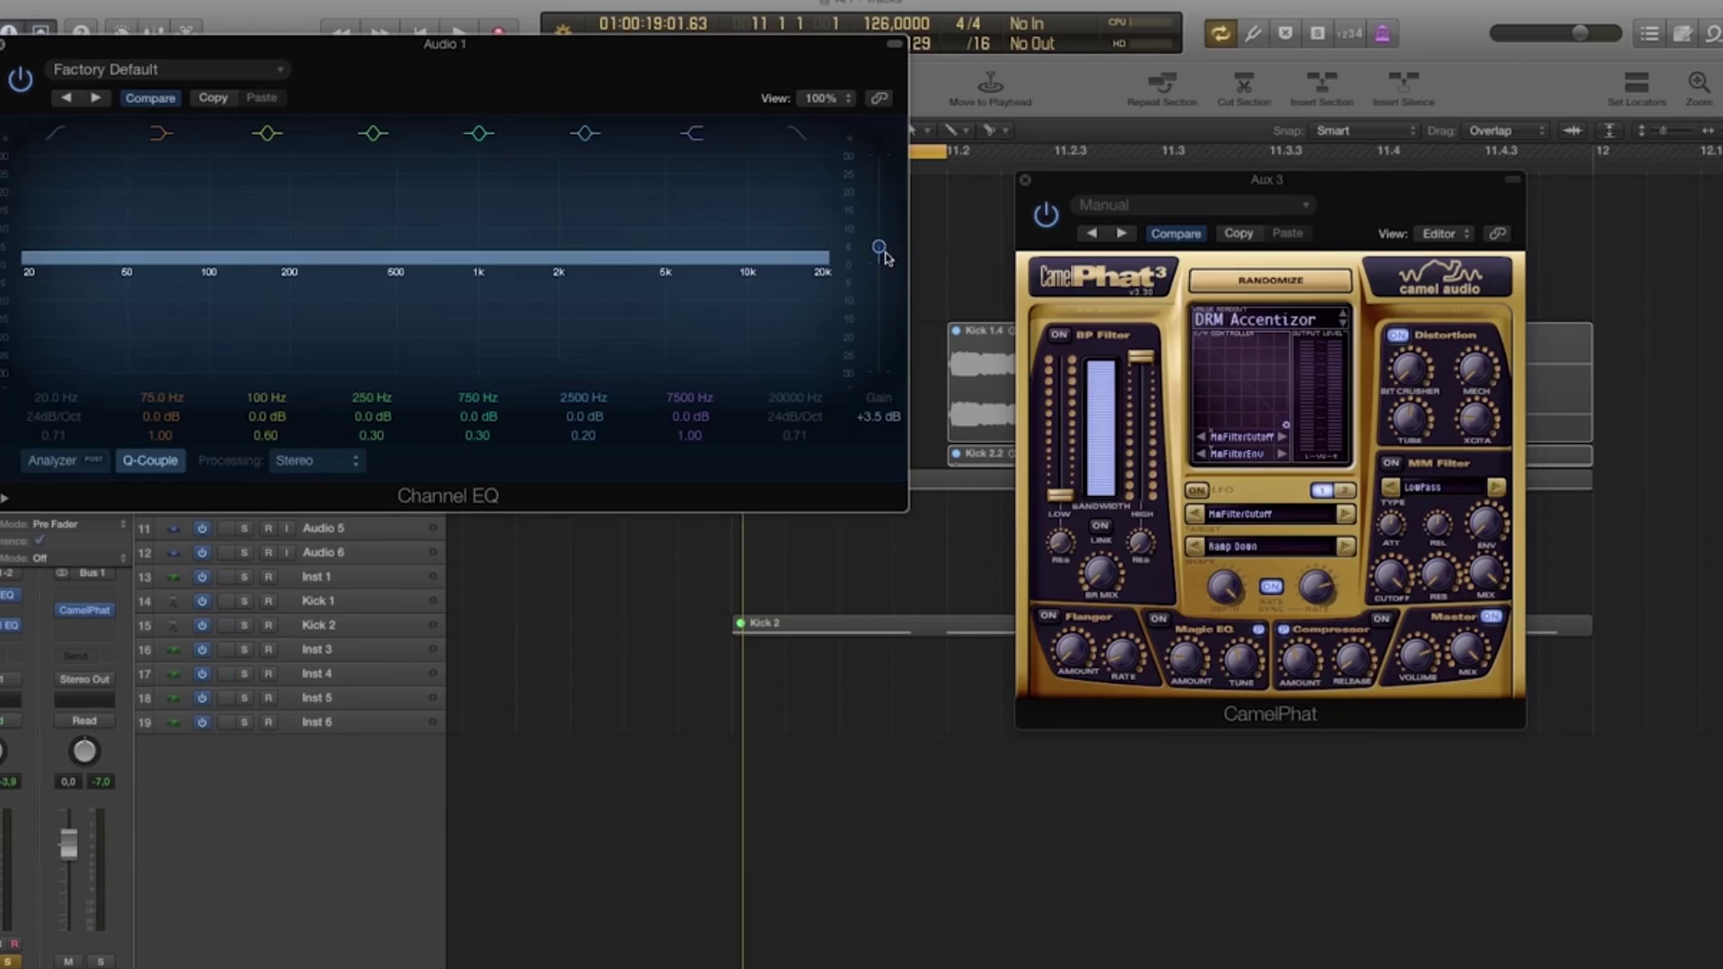
click(4, 44)
key(space)
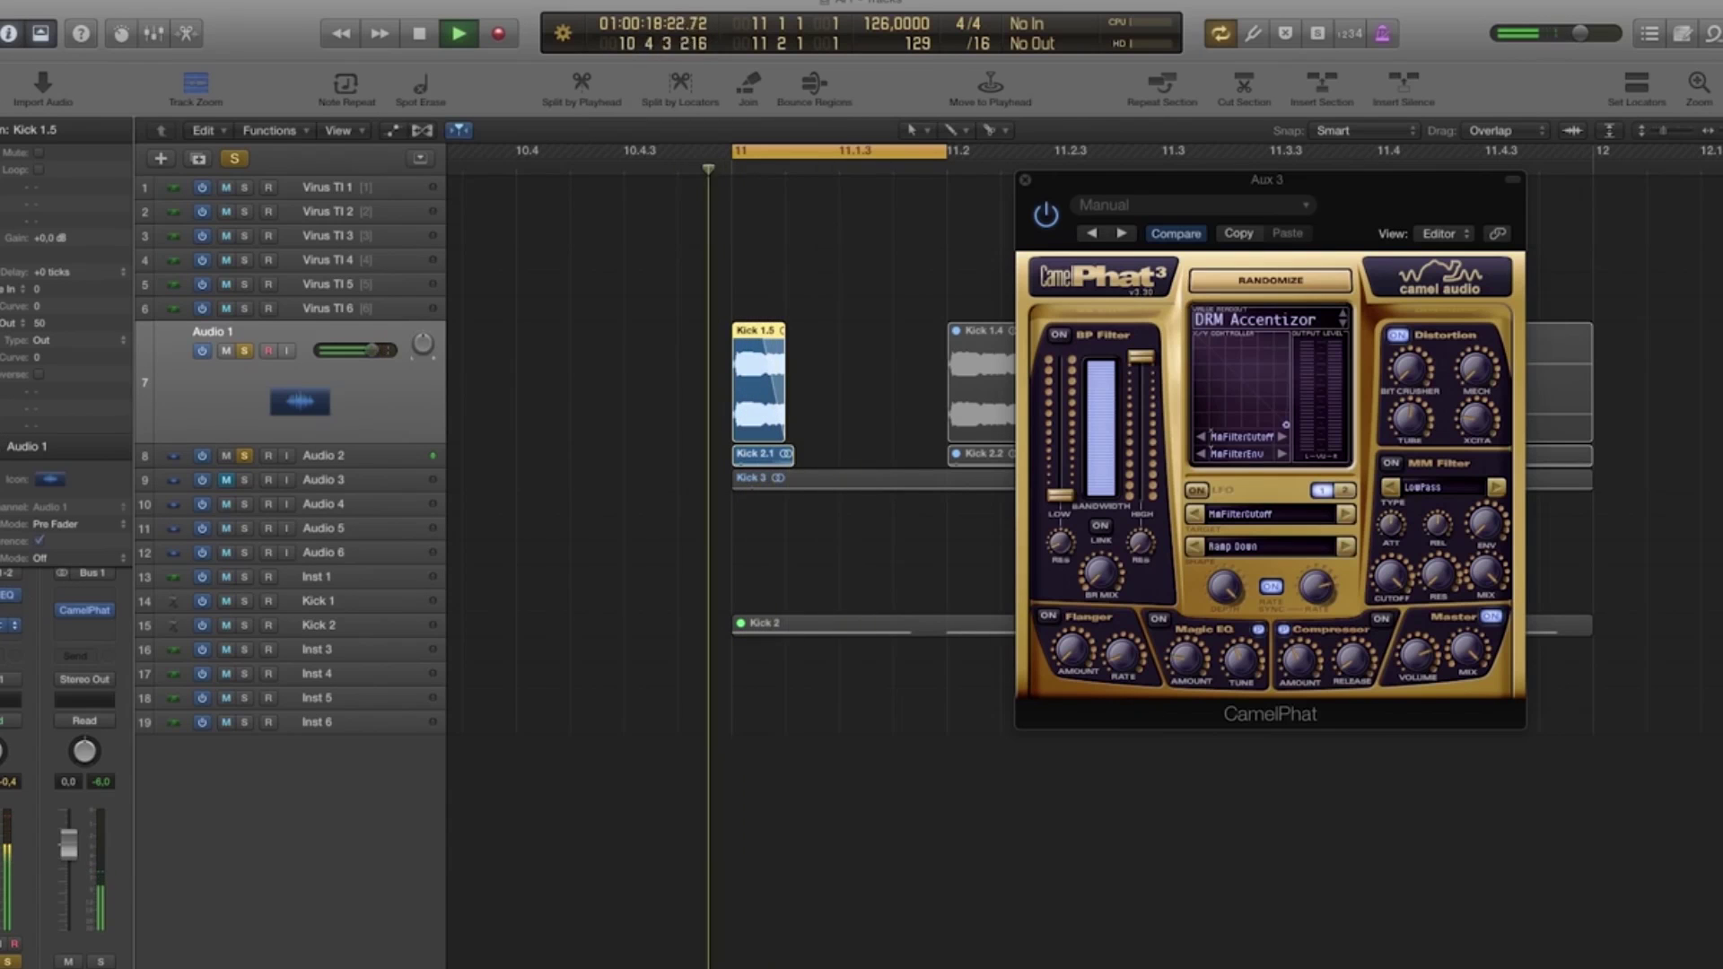
Place a Channel EQ after CamelPhat on the Bus 1 aux channel and replay the kicks.
key(space)
drag(91, 627, 88, 630)
key(space)
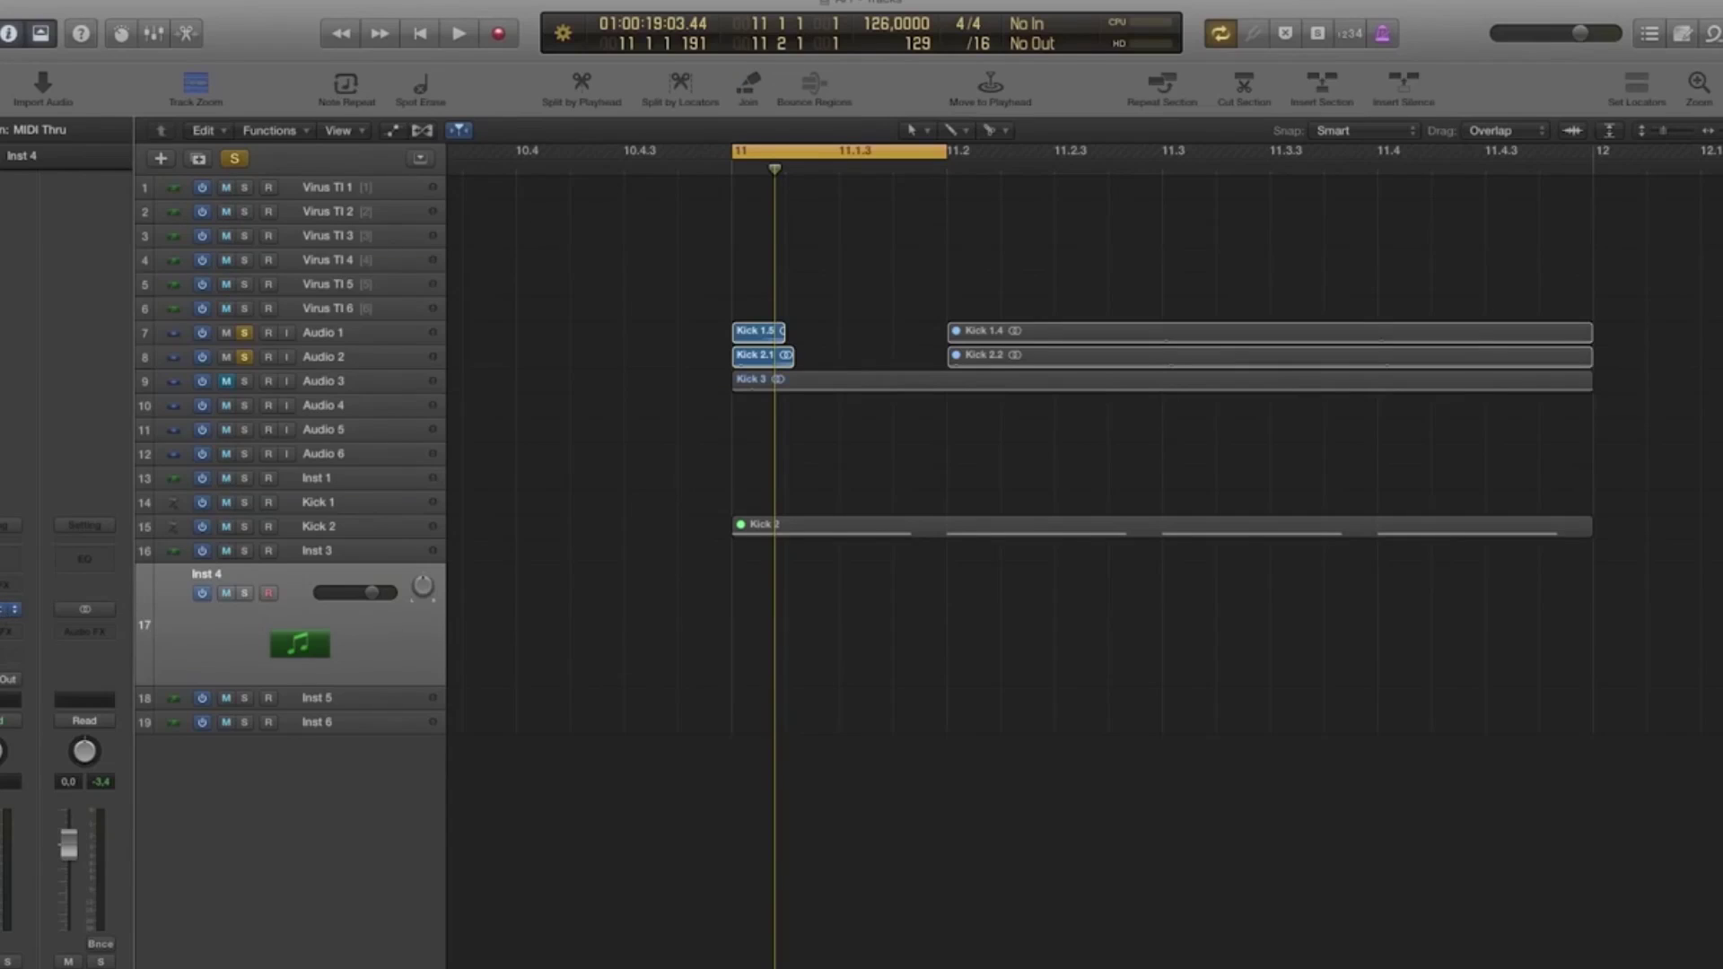
Load the ATC Sweeping Scanner patch from the Synth Bass category into Trilian on Inst 4, and close the instrument.
drag(380, 65, 805, 103)
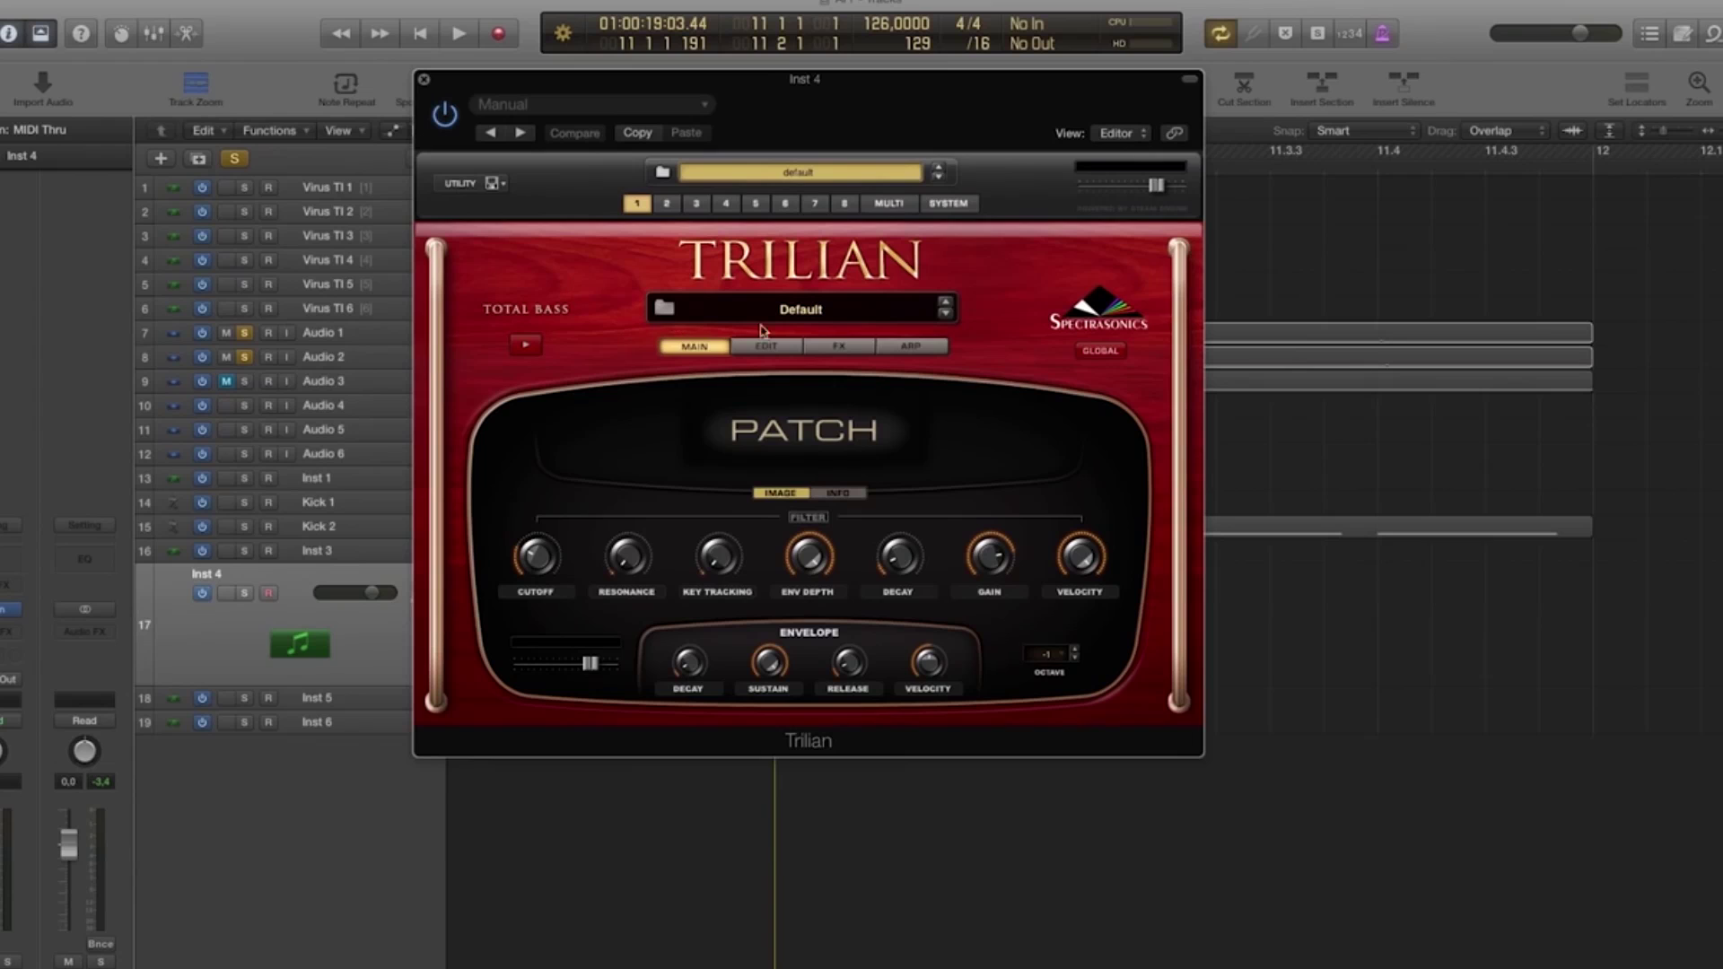
click(804, 314)
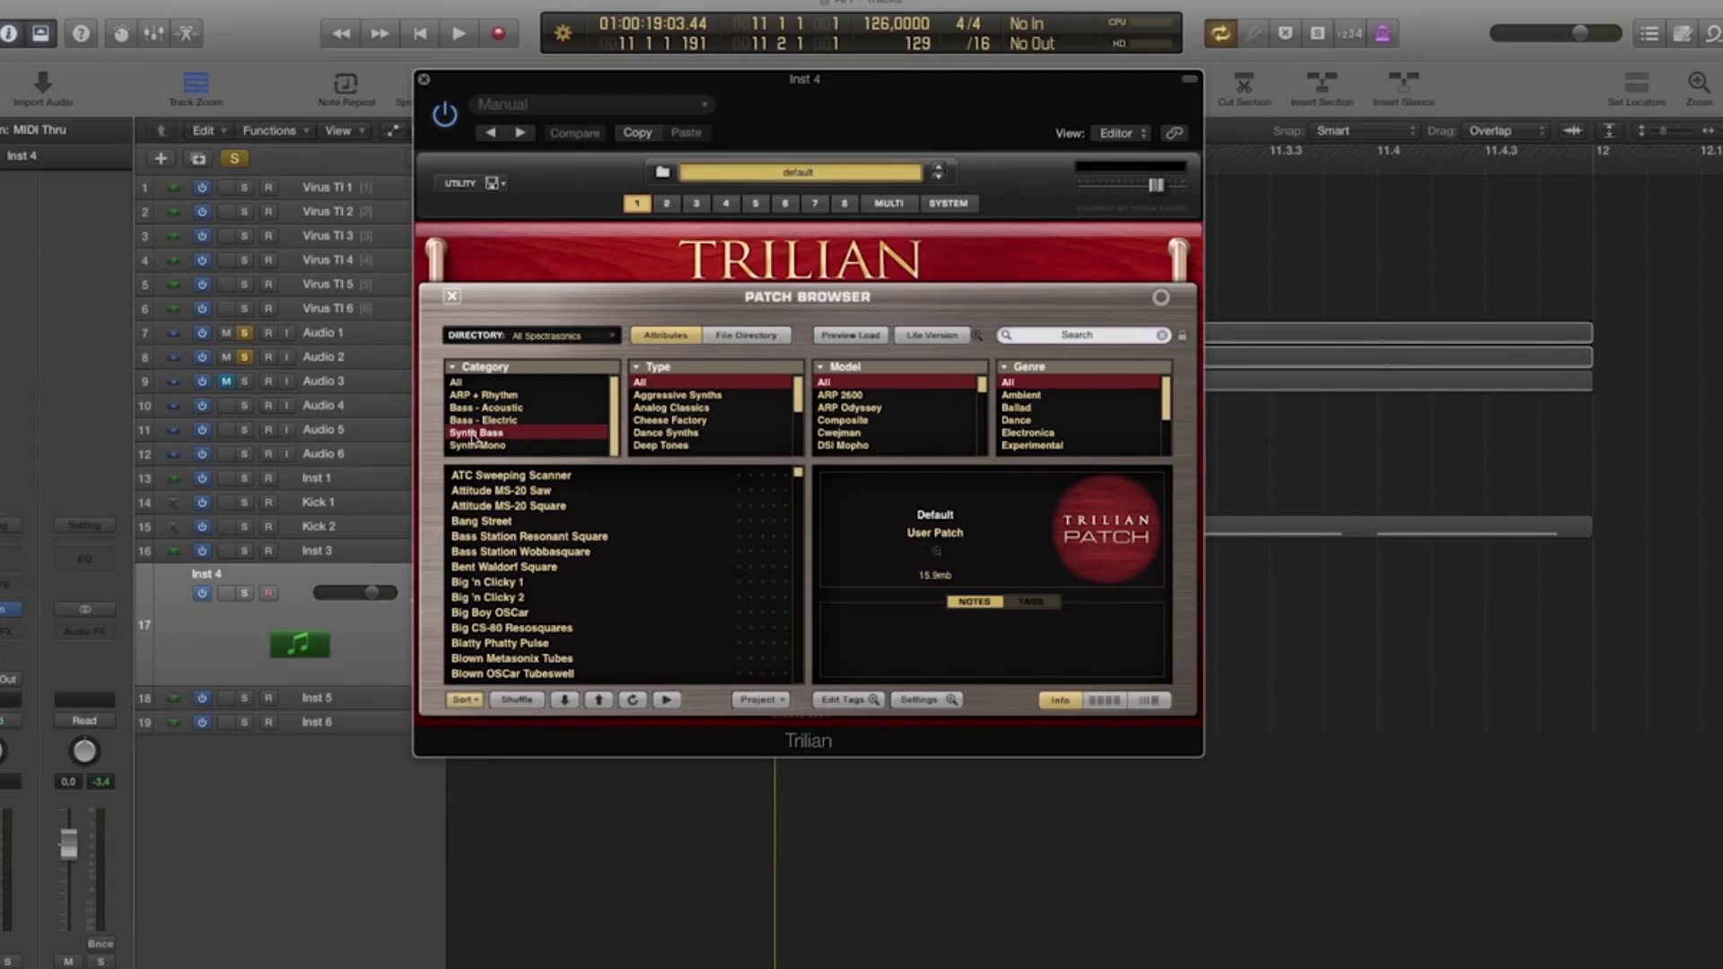
click(483, 477)
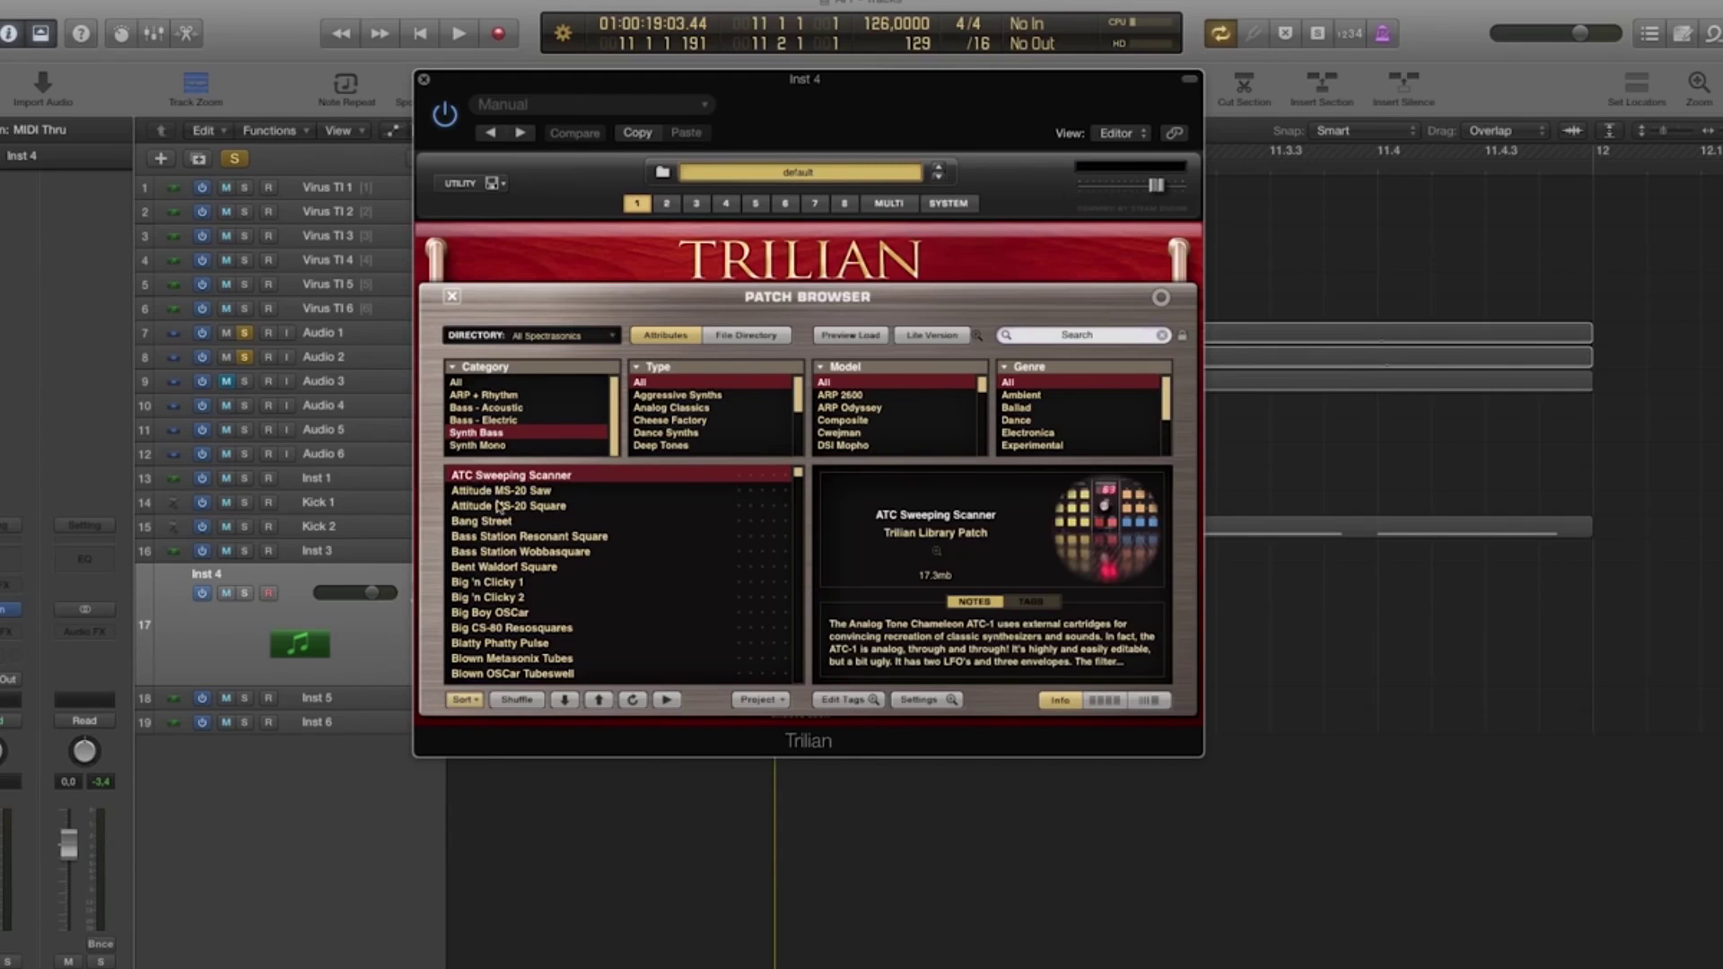
drag(718, 92, 1244, 149)
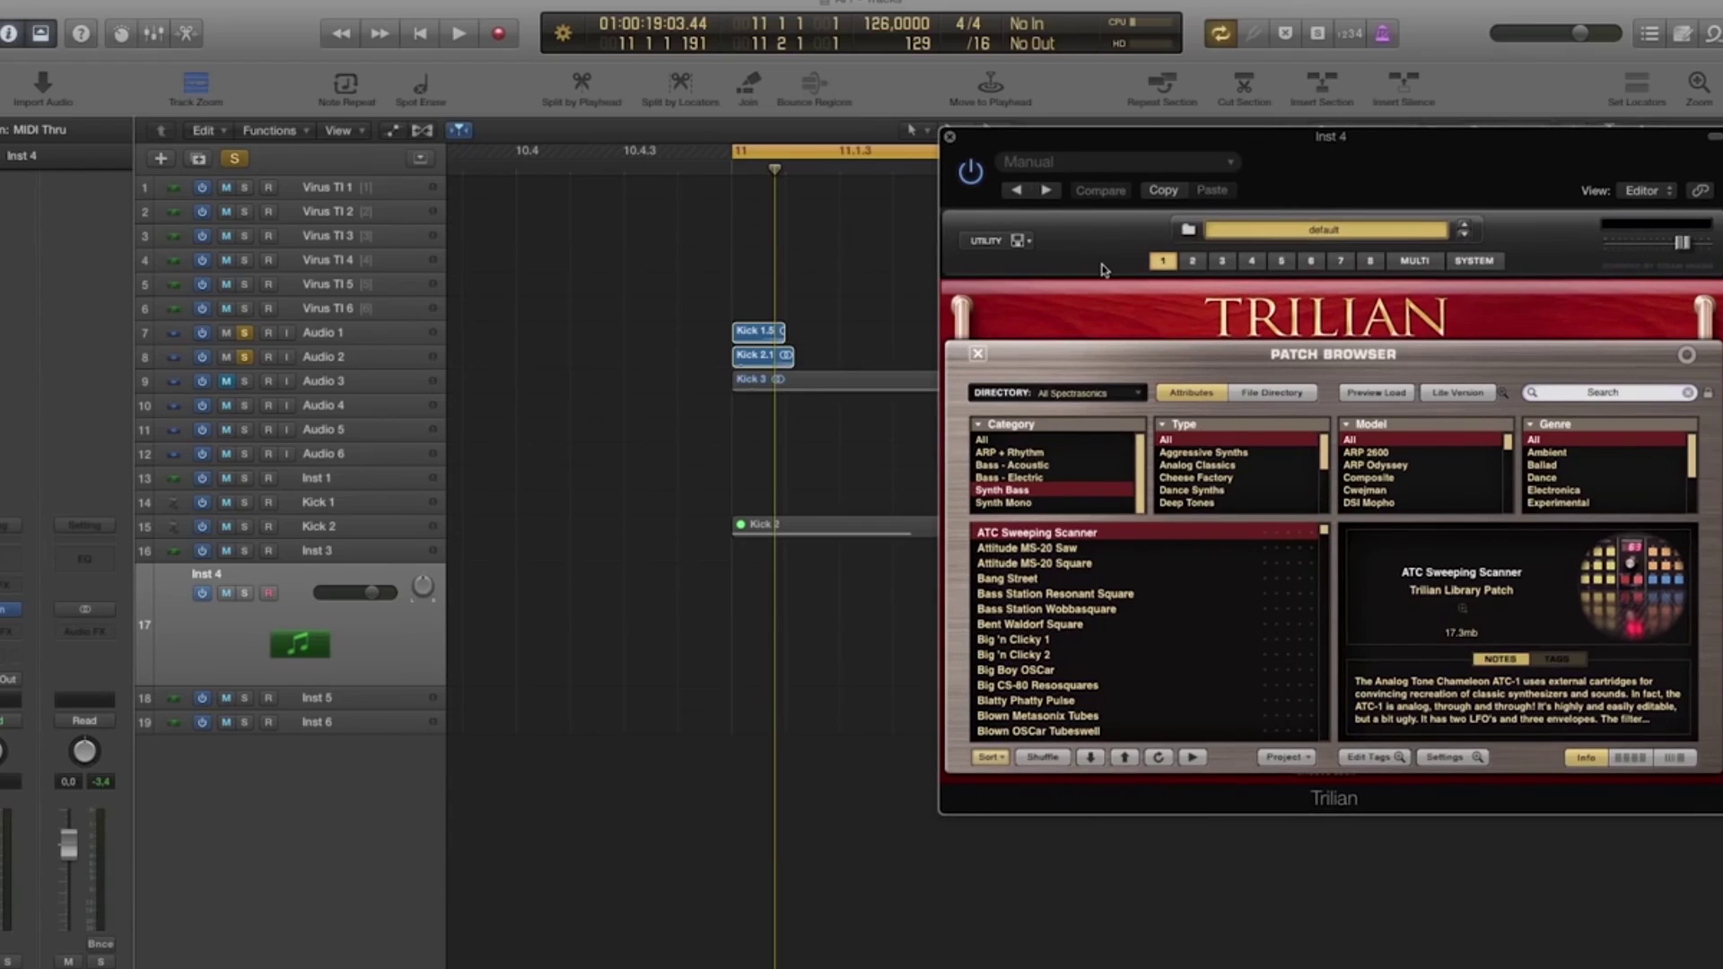
click(950, 137)
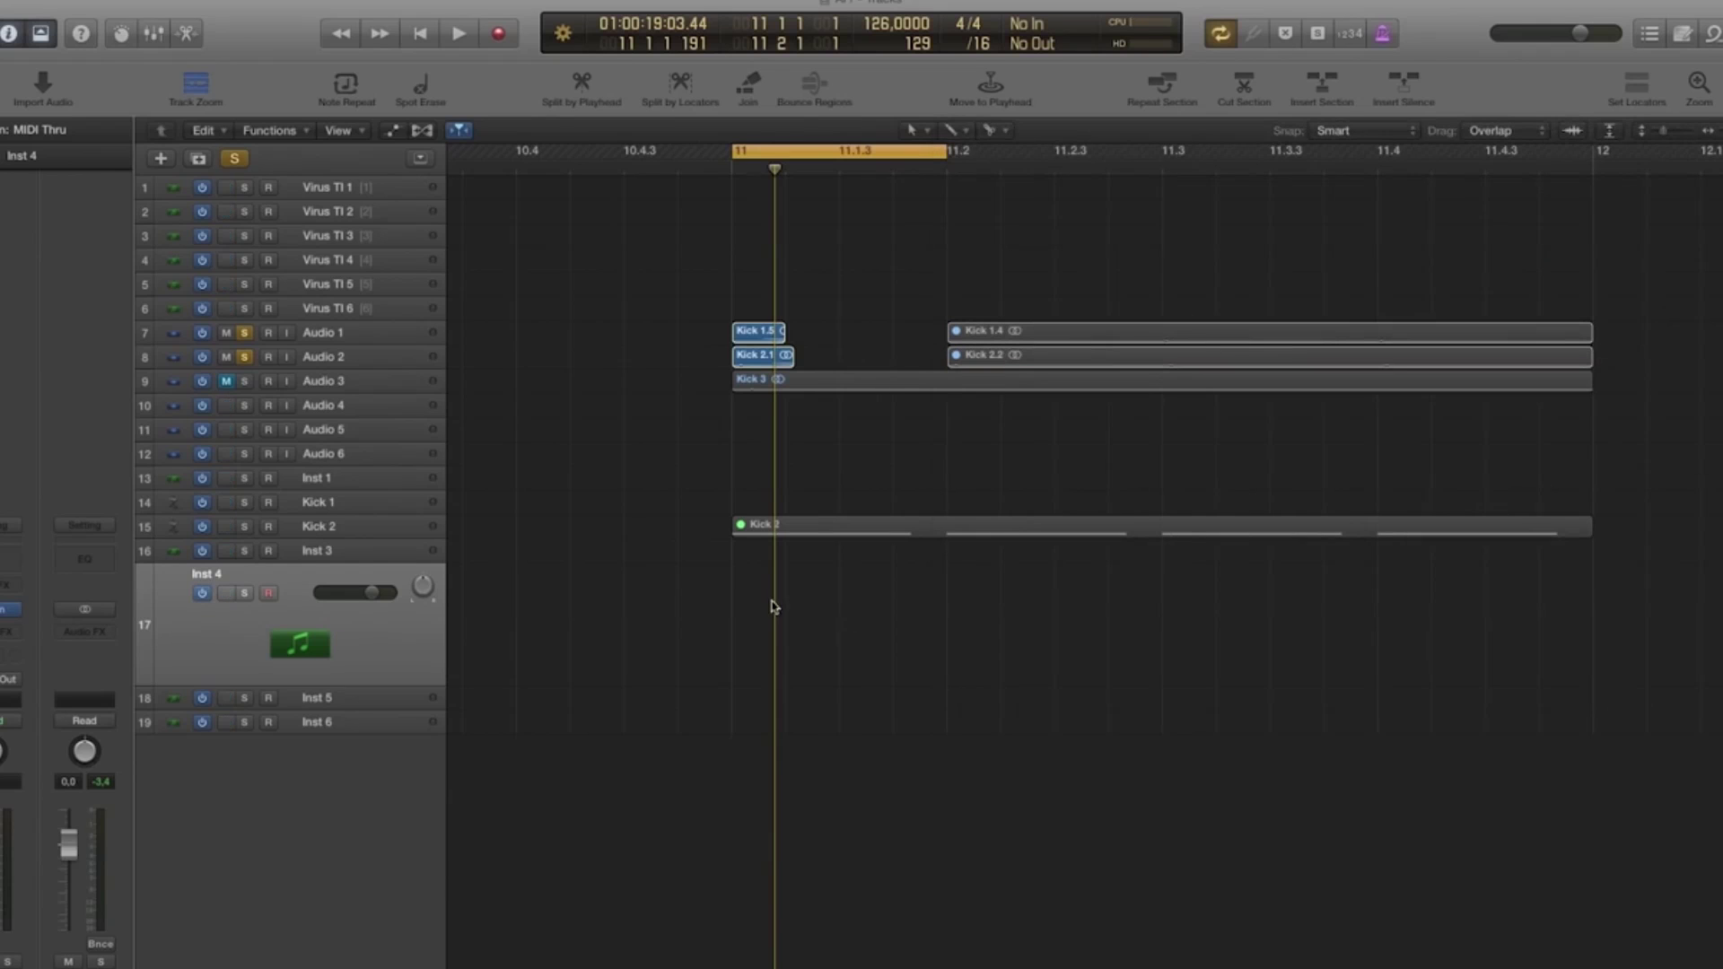
Create an empty one-bar region at bar 11 on Inst 4, and solo that track instead of Audio 1 and Audio 2.
super+click(777, 615)
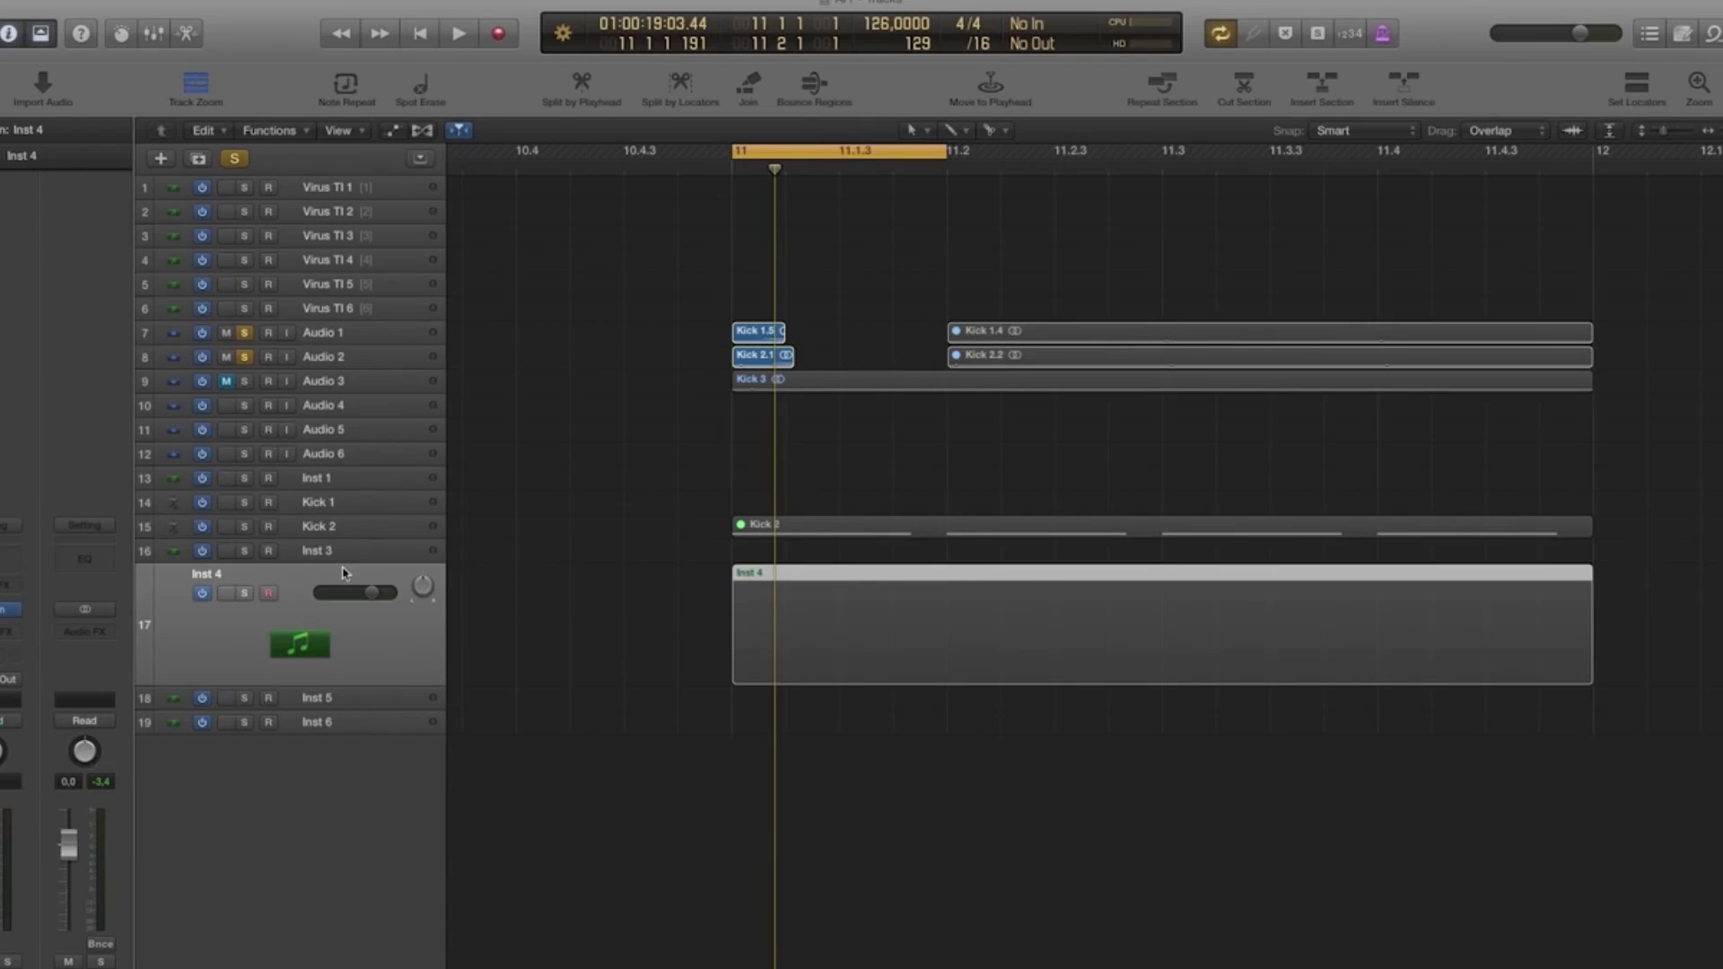
click(244, 356)
click(244, 332)
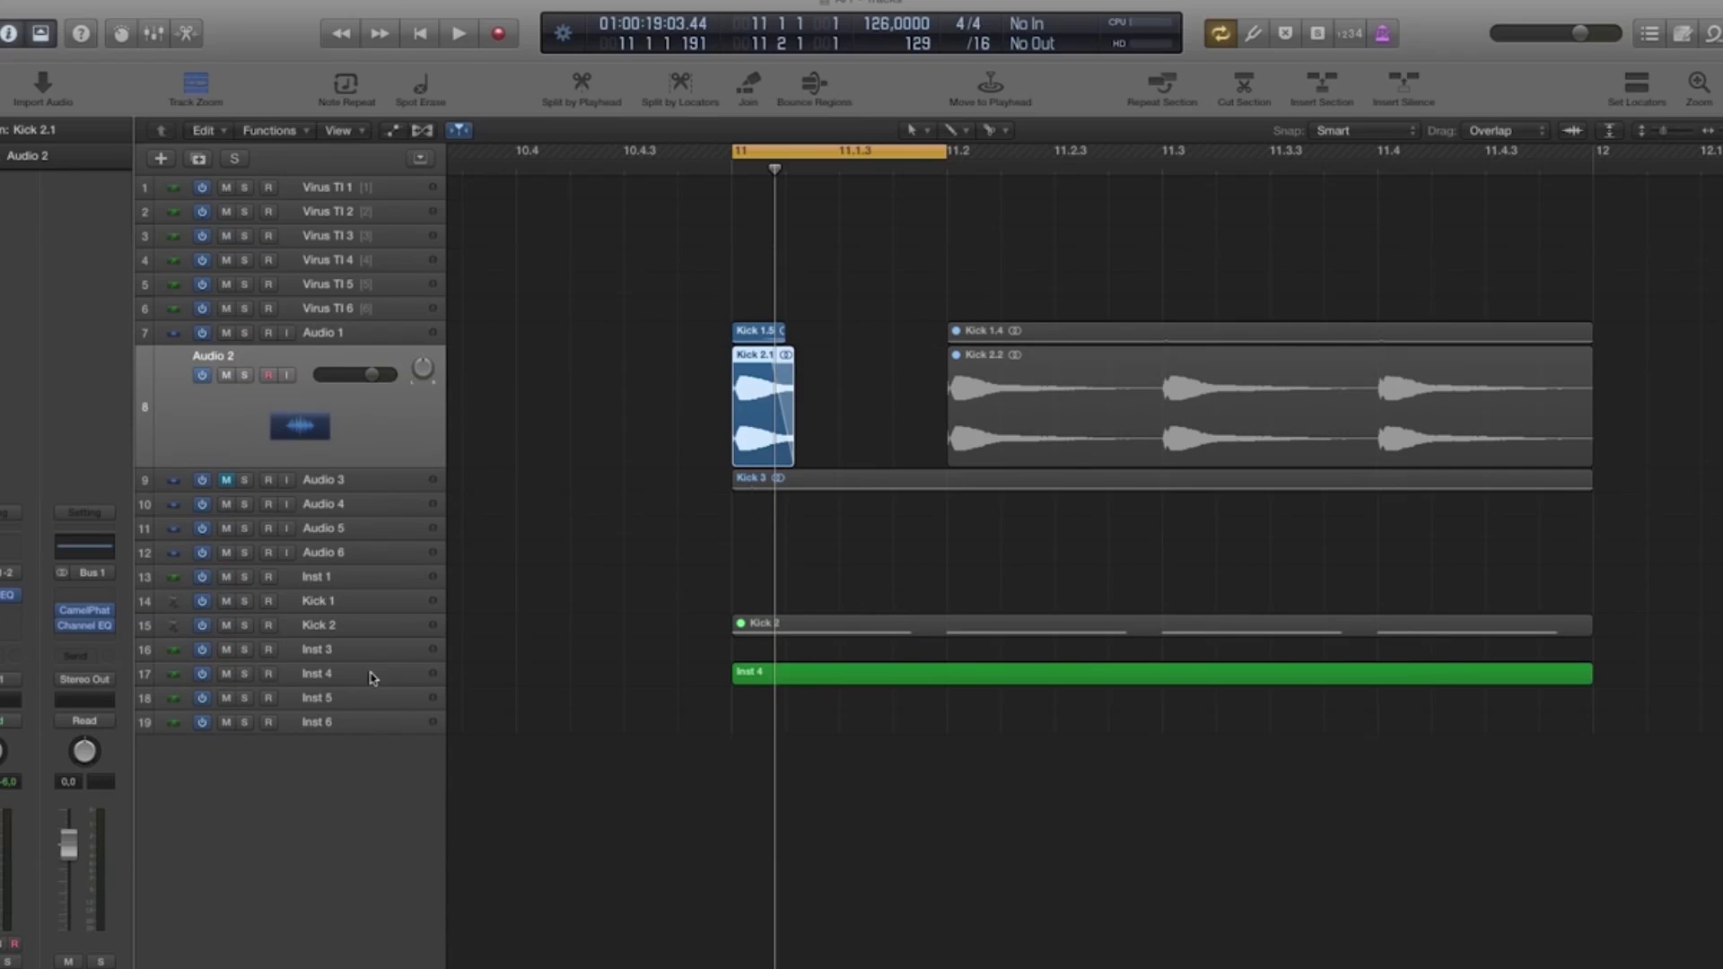
click(371, 678)
click(244, 593)
Open the Inst 4 region for note editing and draw a note at the start of bar 11.
click(692, 673)
double_click(758, 604)
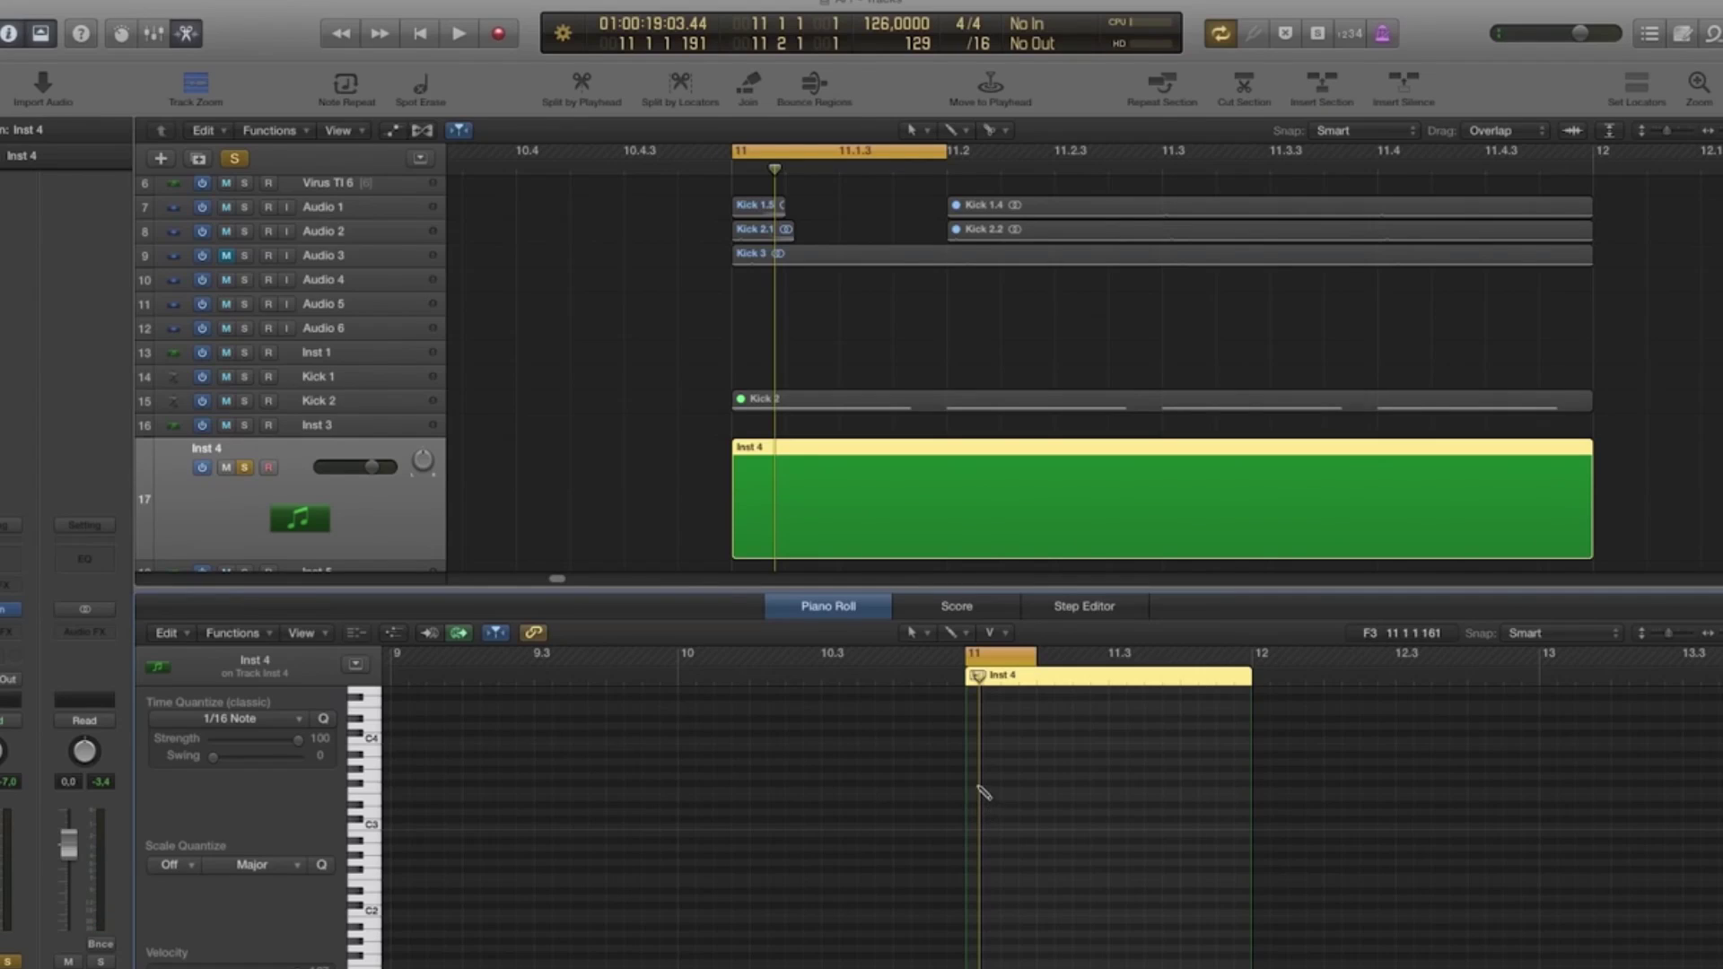
click(978, 777)
drag(993, 782, 1210, 866)
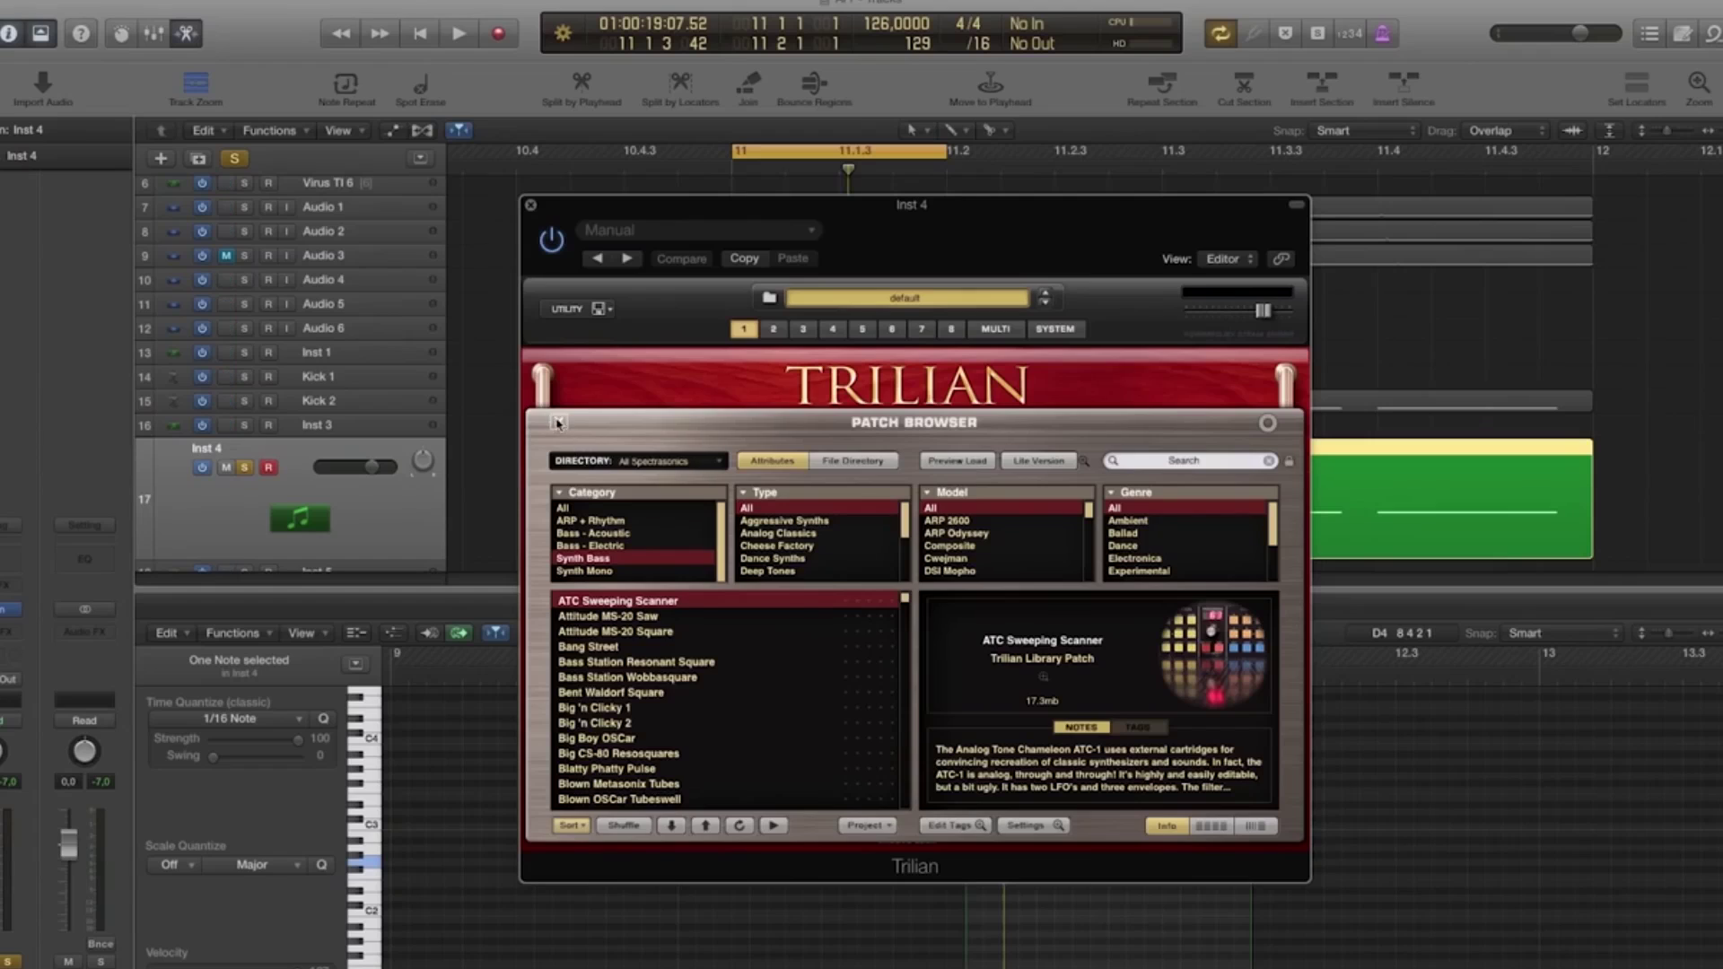
Bypass the Vintage Comp and Tube Limiter in the patch's common effects rack, and play the bass.
click(558, 422)
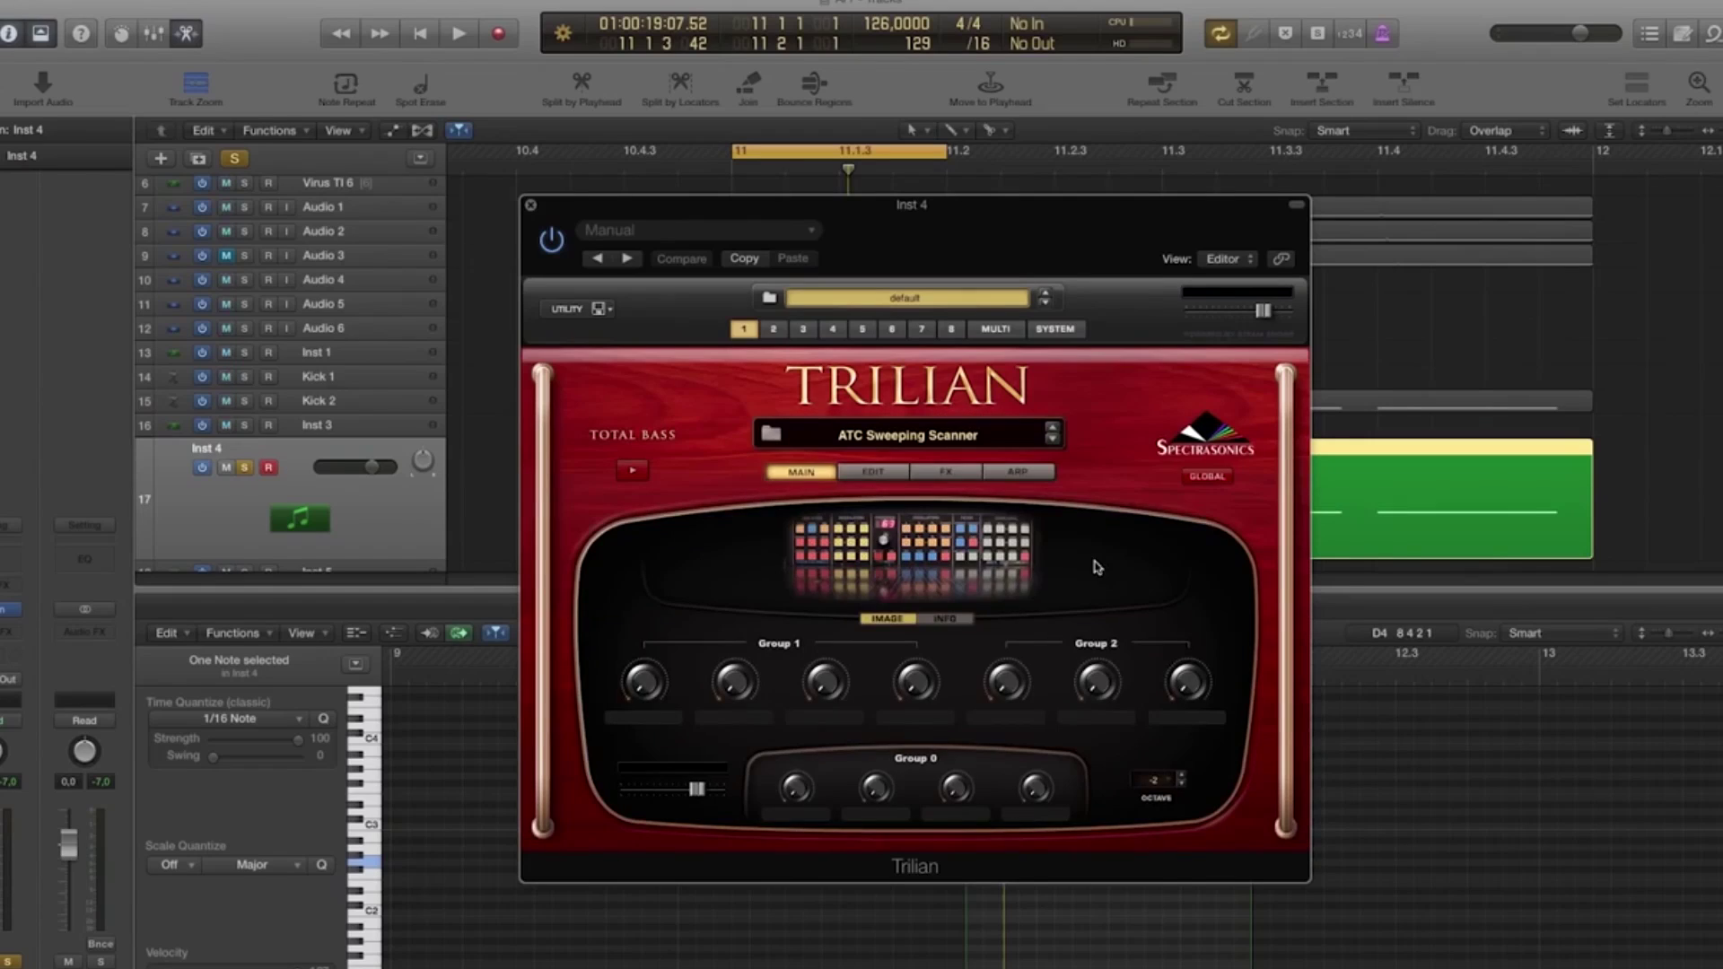
click(947, 474)
click(656, 636)
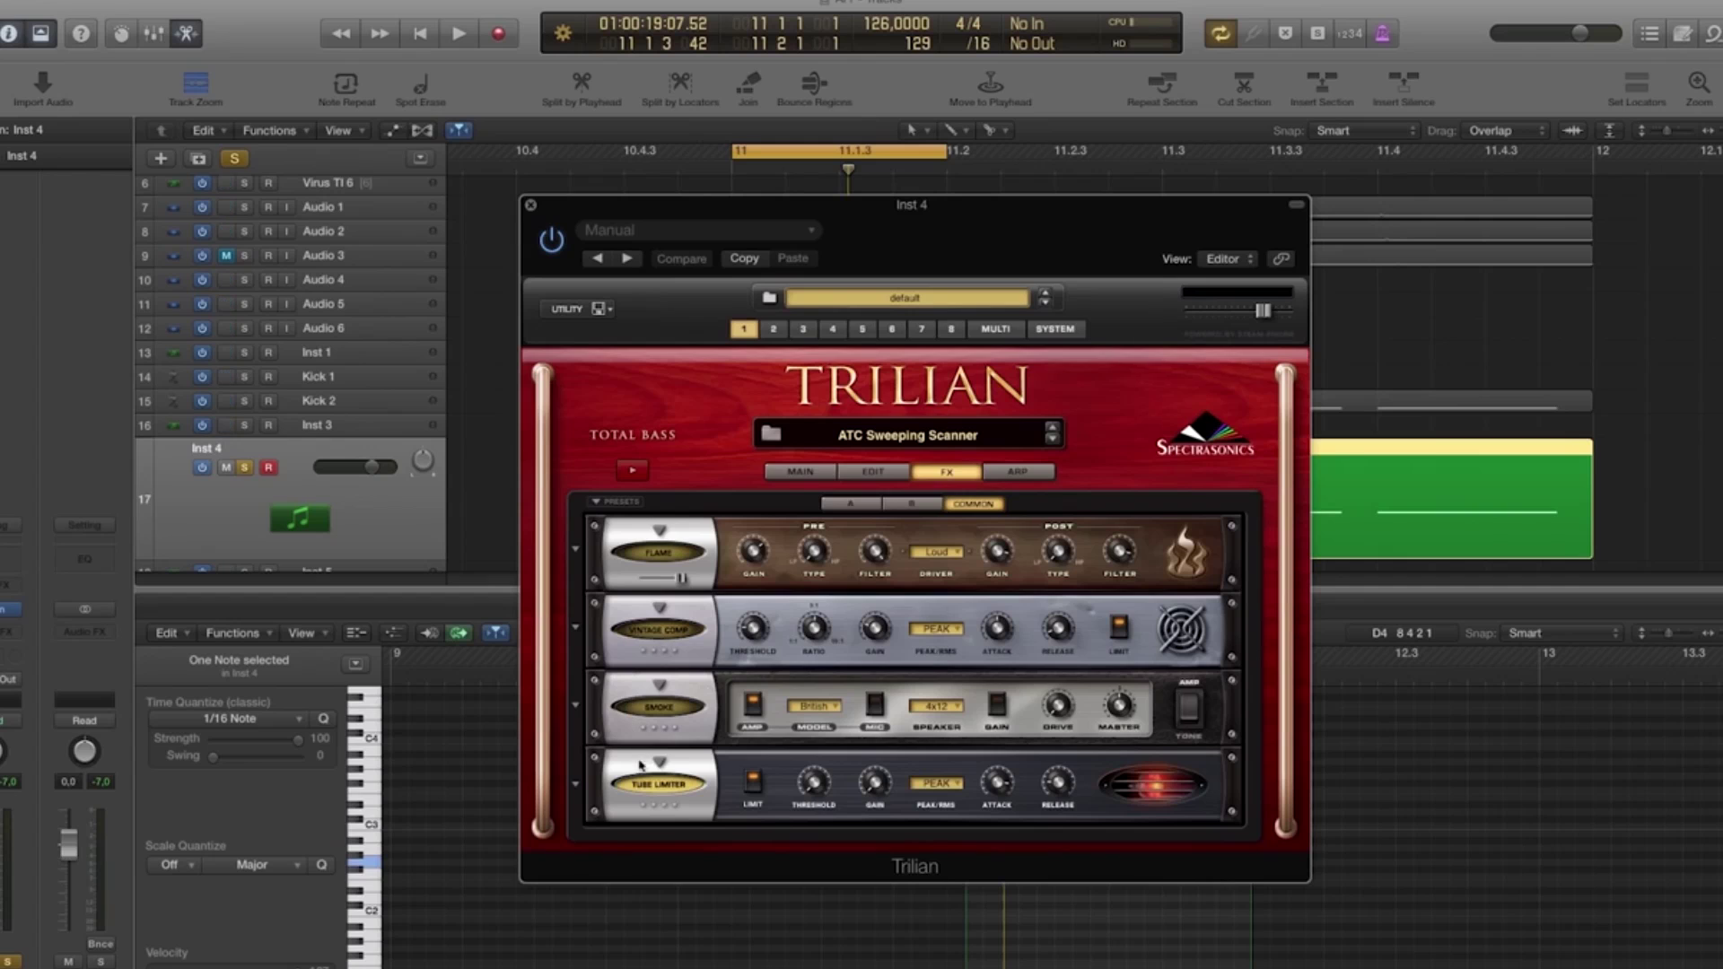
click(665, 787)
key(space)
key(space)
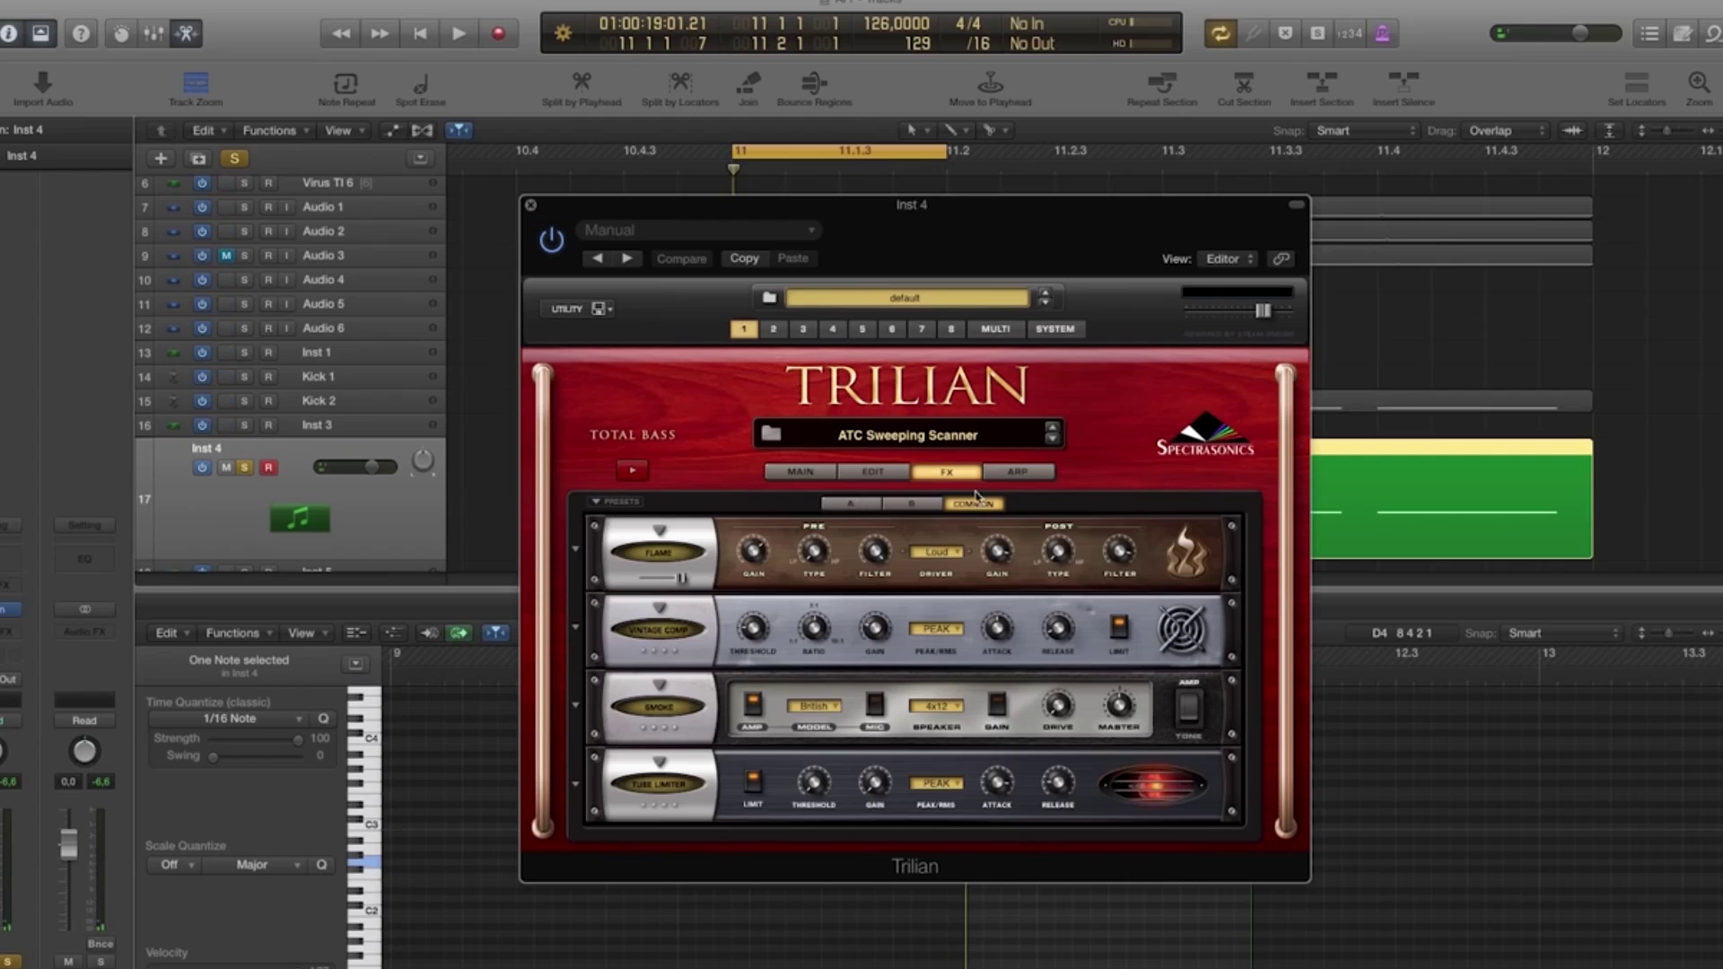
Bypass the Flame and Chorus Echo effects in Trilian's layer A rack, play the bass, and close the instrument.
click(851, 504)
click(657, 556)
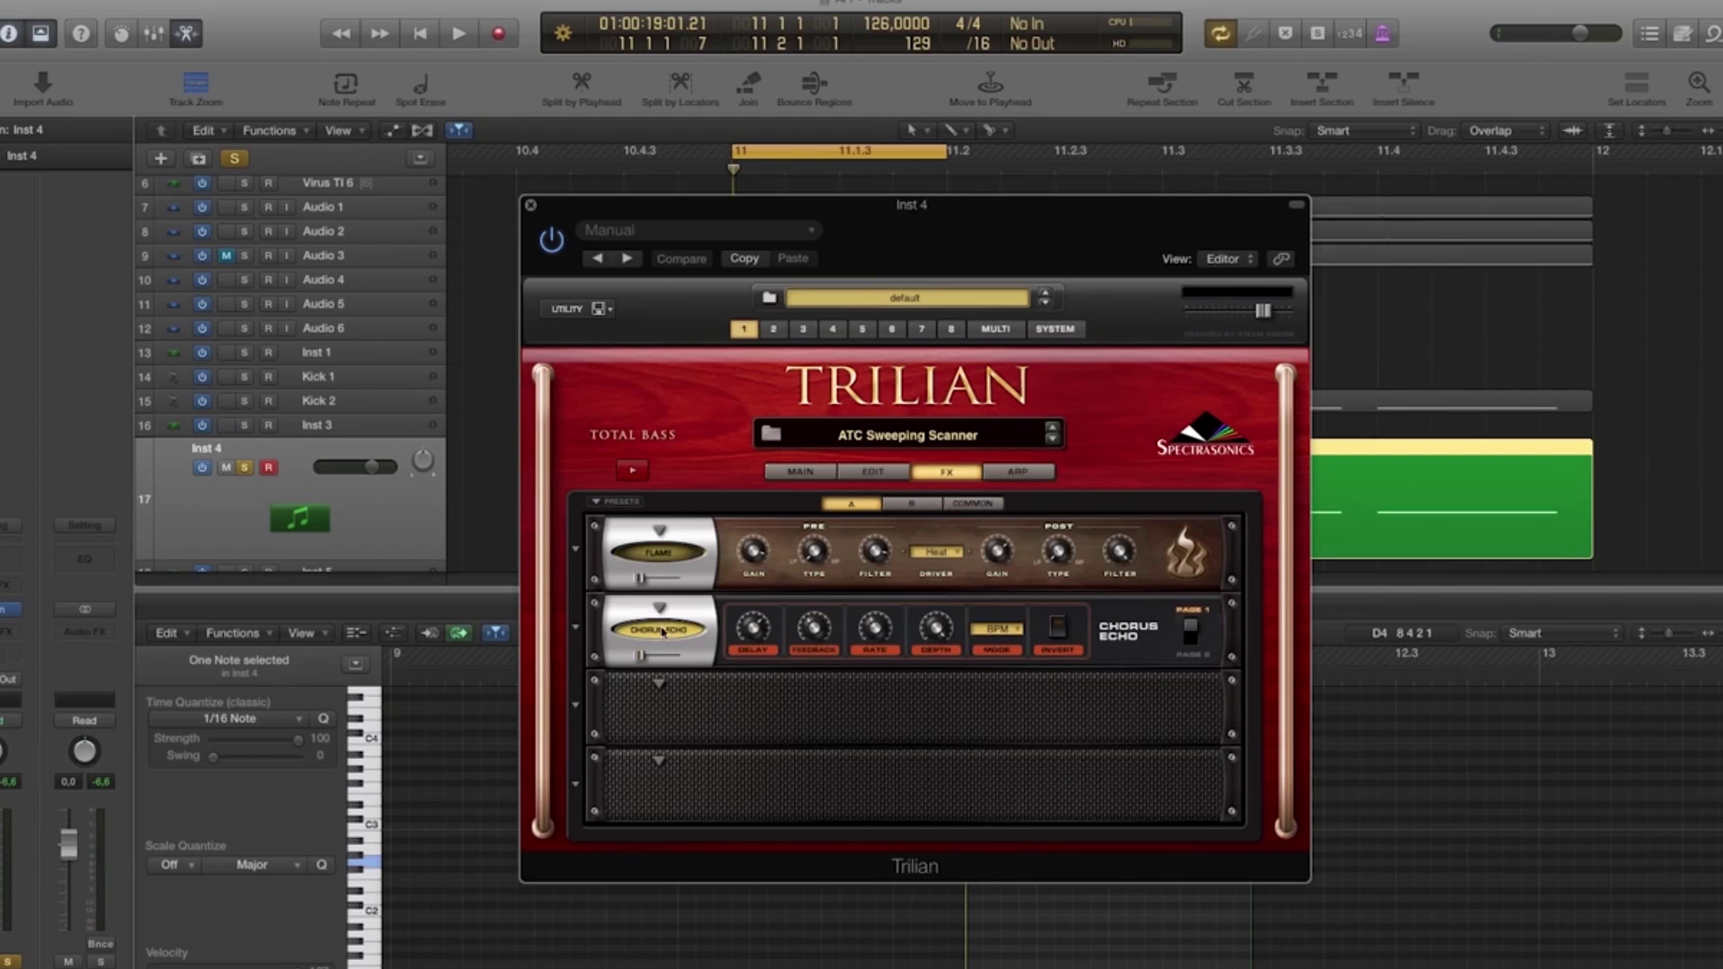
click(664, 631)
key(space)
key(space)
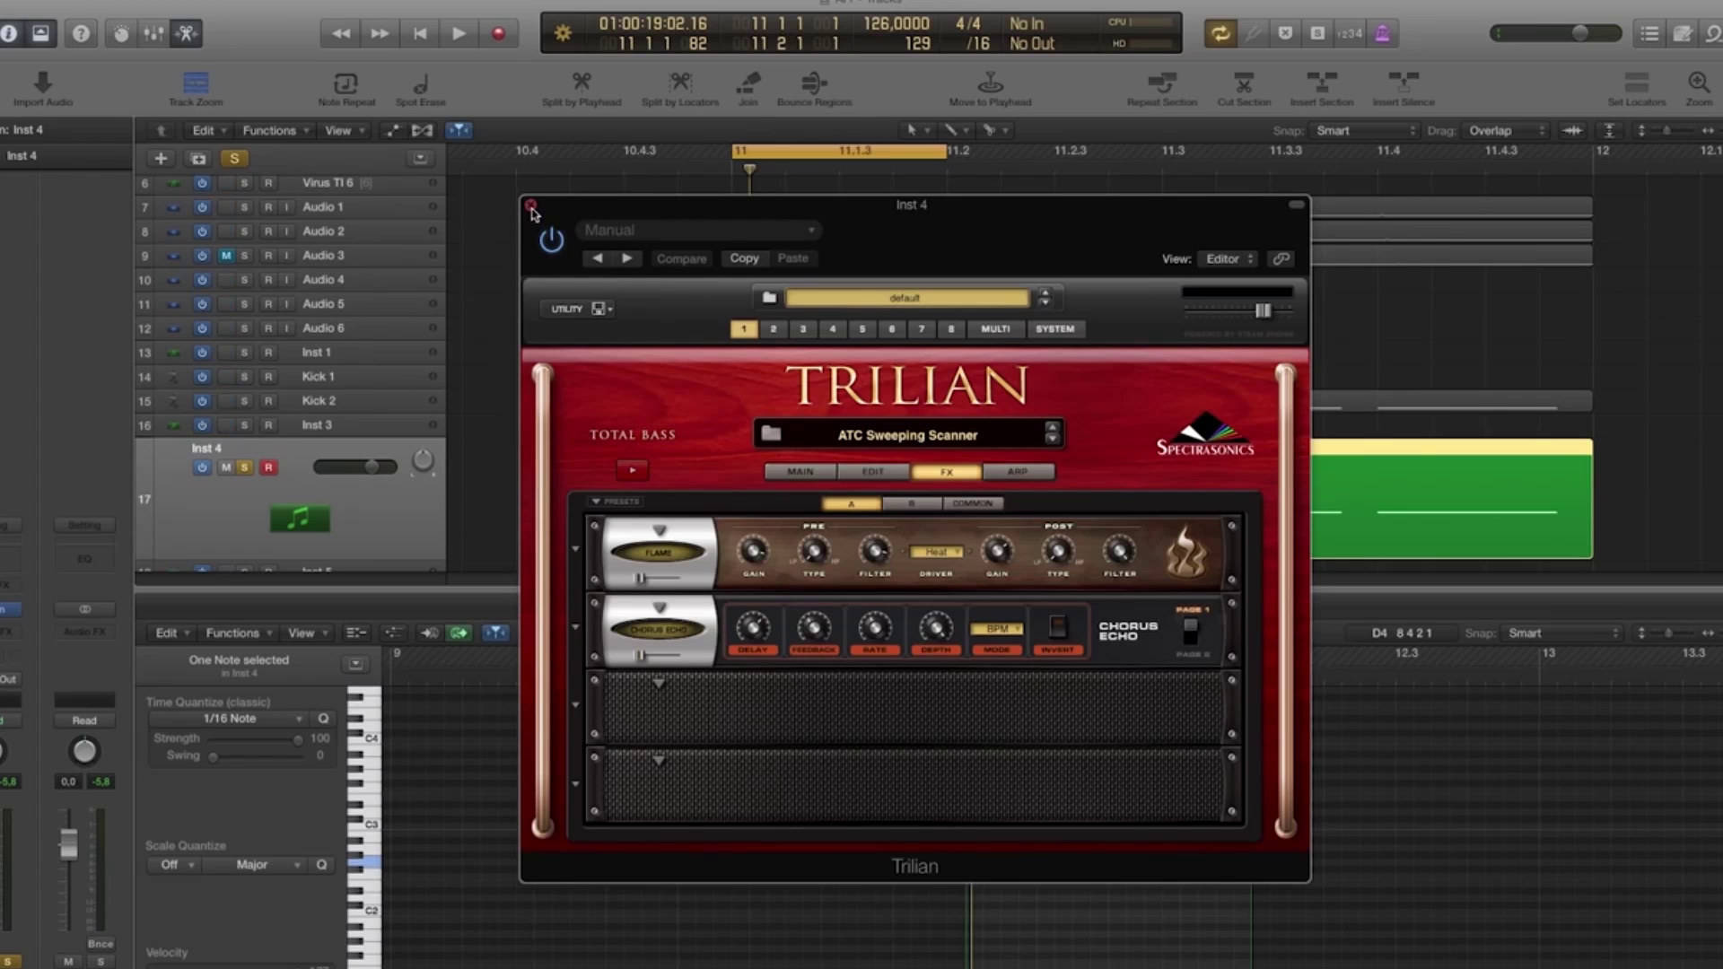
click(531, 206)
click(674, 485)
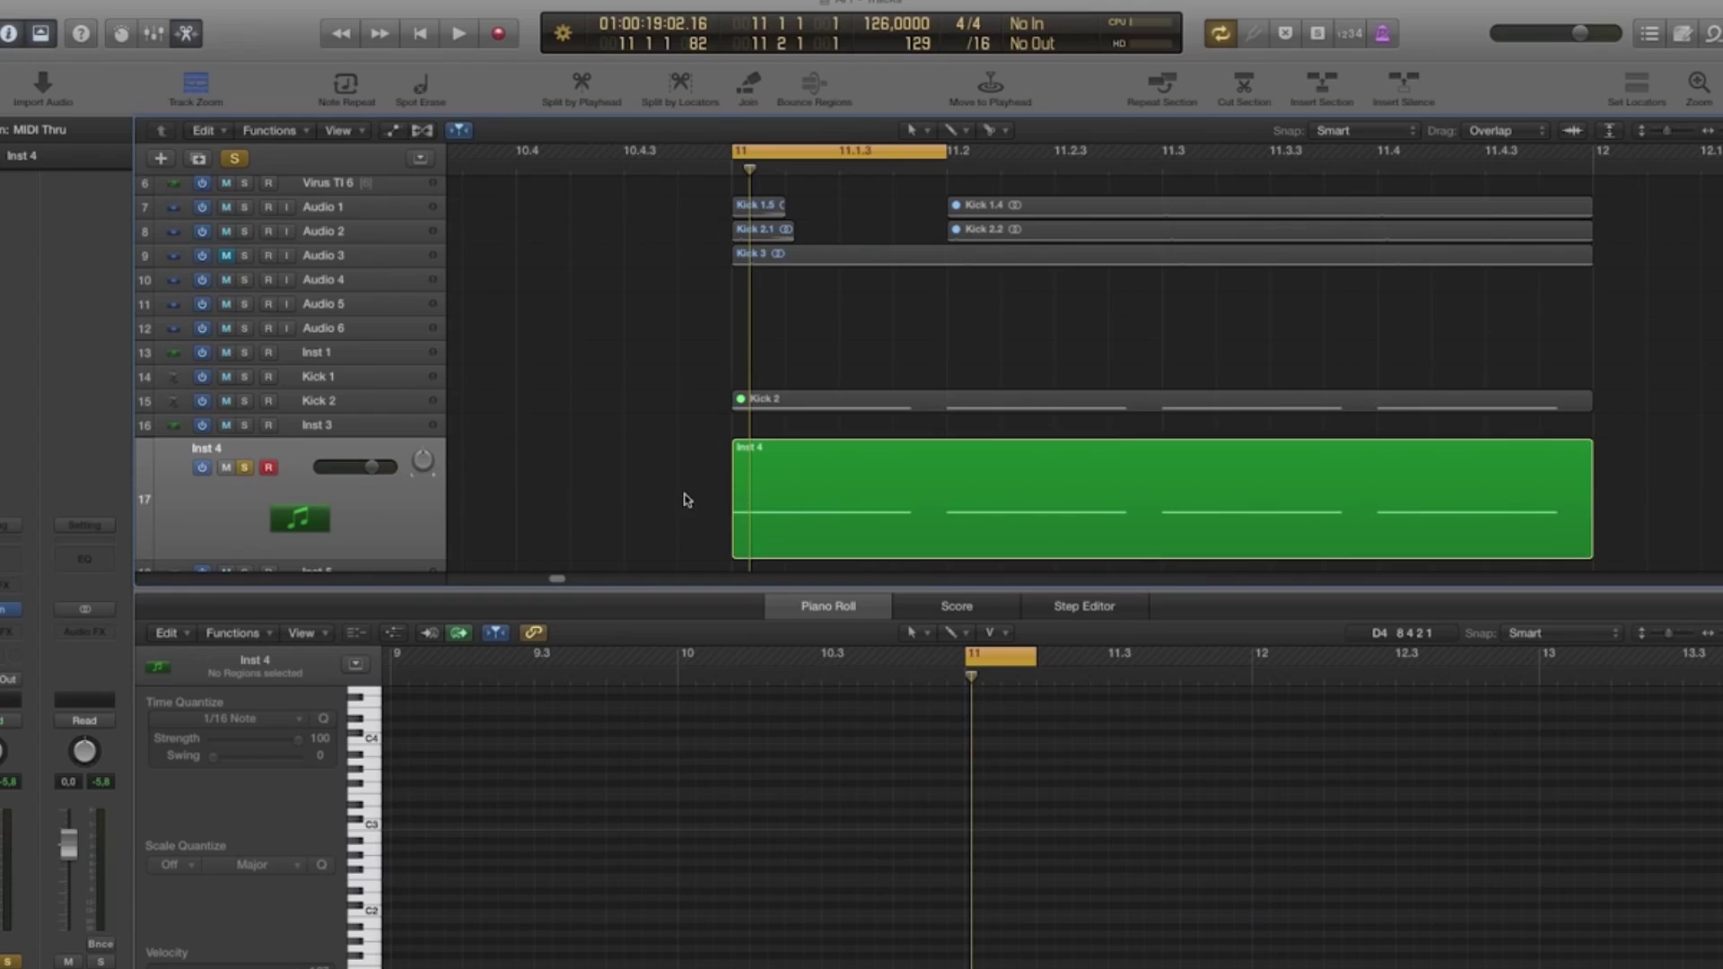
Insert a Single Band EQ on Inst 4 in High Cut mode at 106 Hz, and play the filtered bass.
click(2, 639)
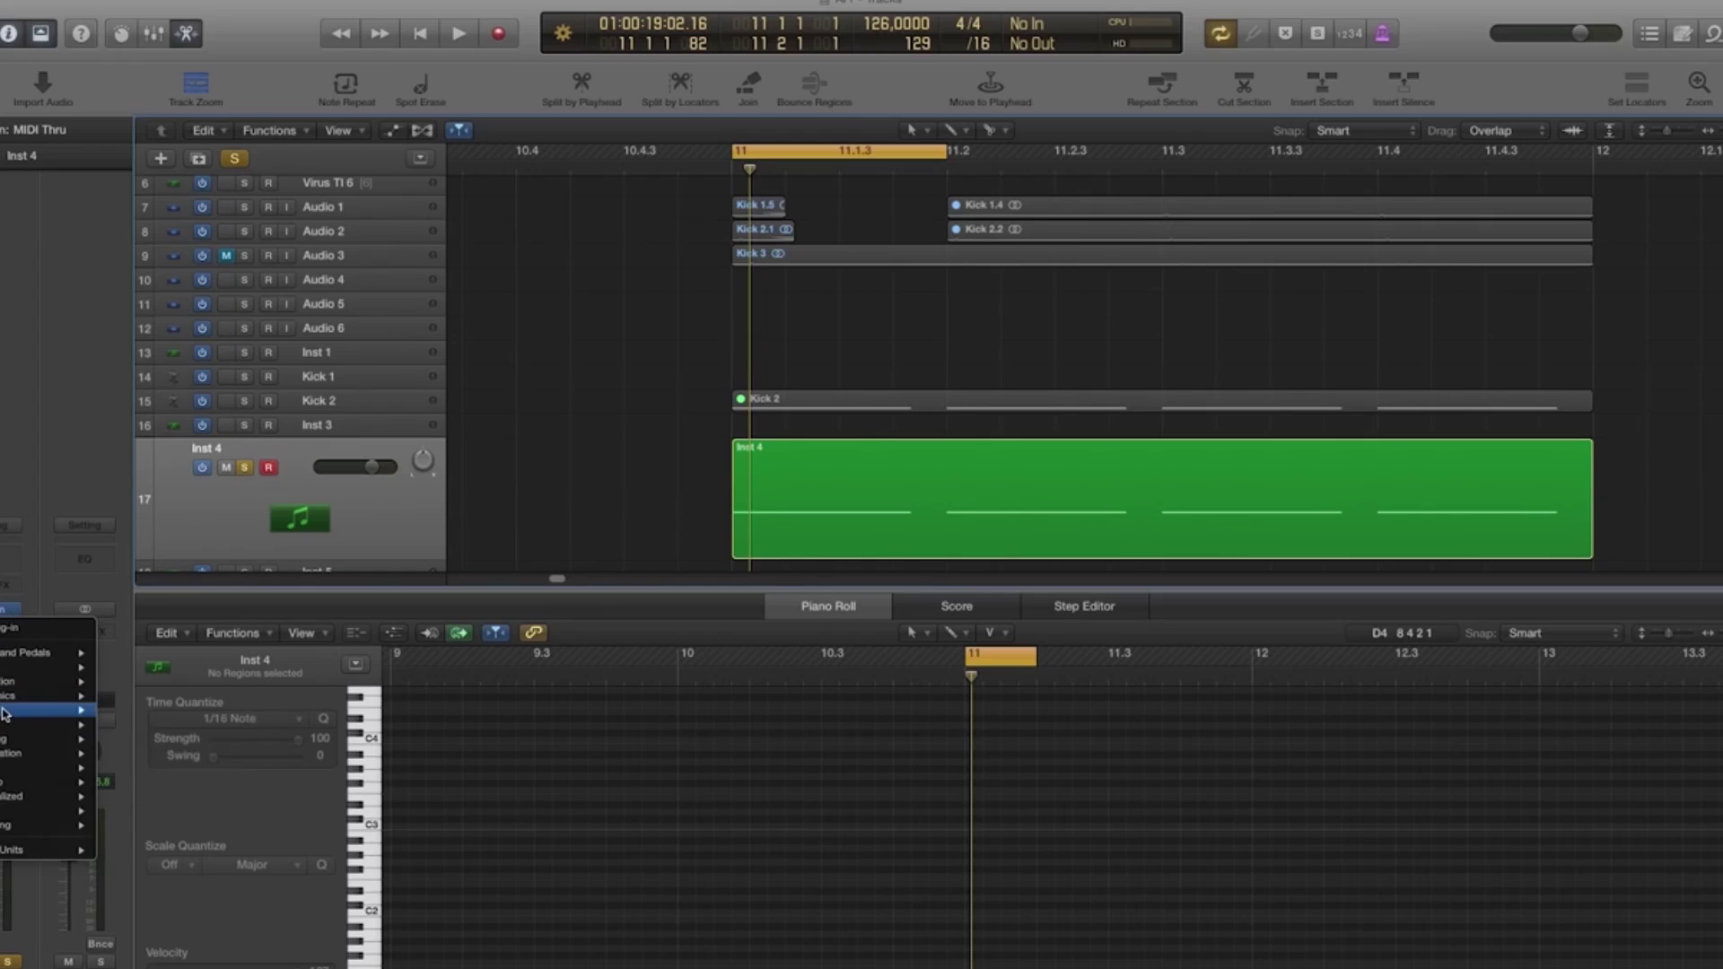
mouse_move(54, 709)
mouse_move(197, 762)
click(272, 756)
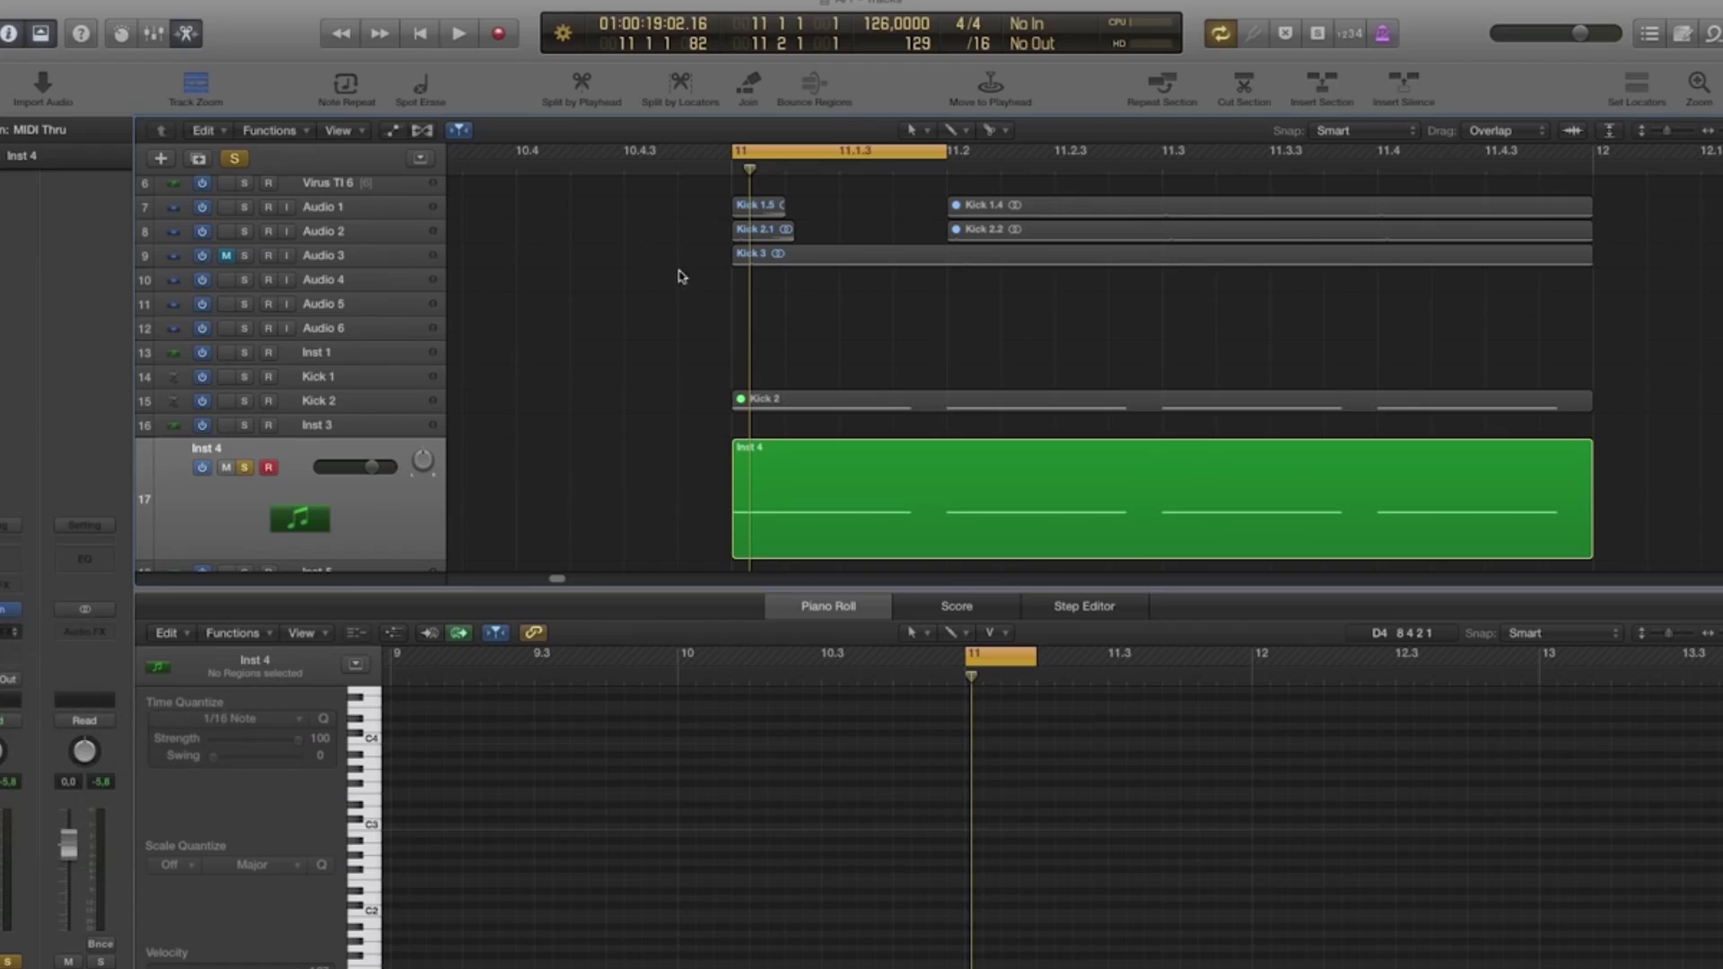
click(281, 174)
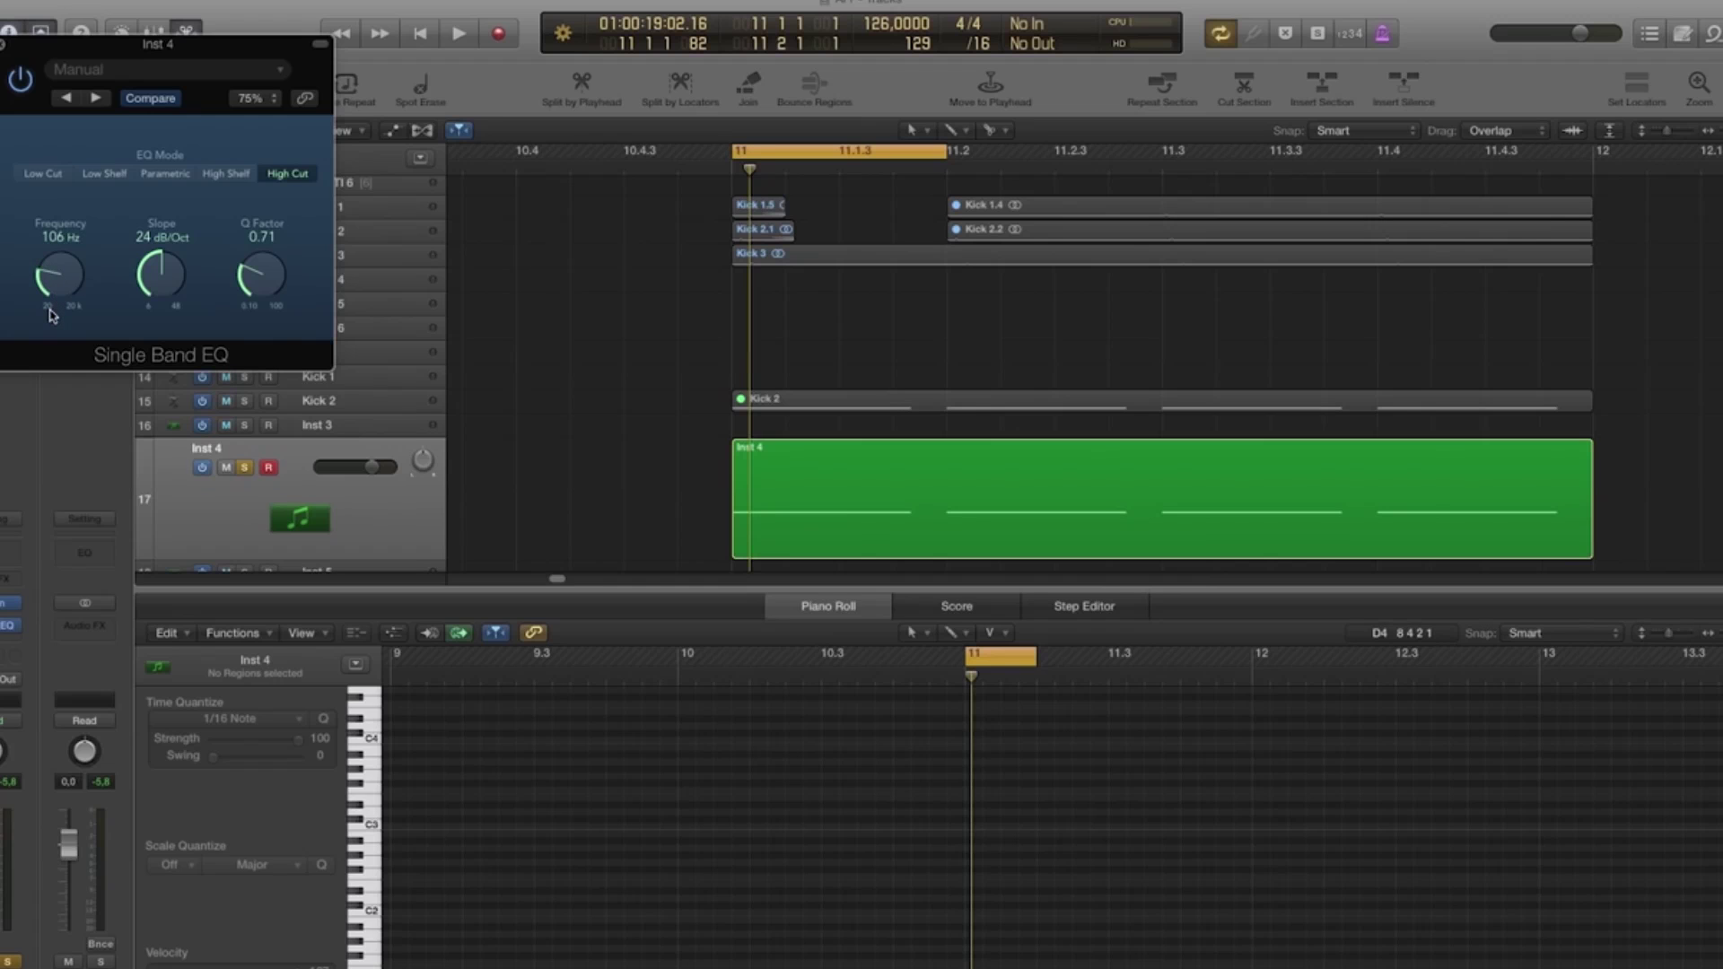
key(space)
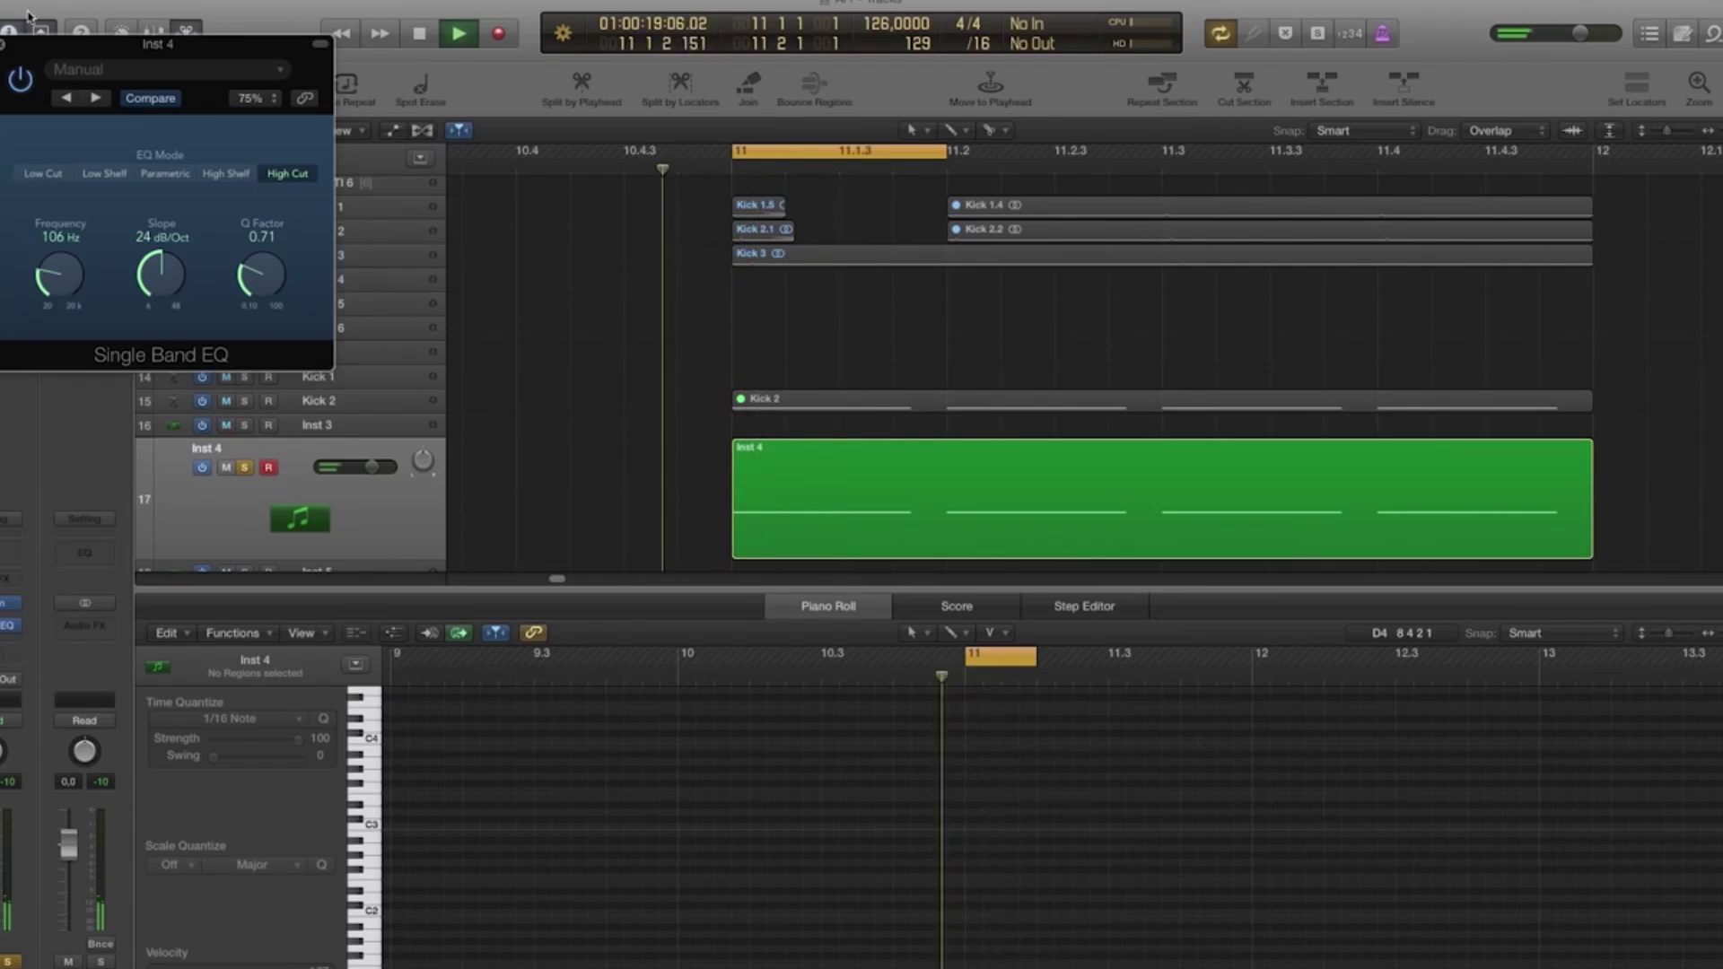
click(3, 43)
key(space)
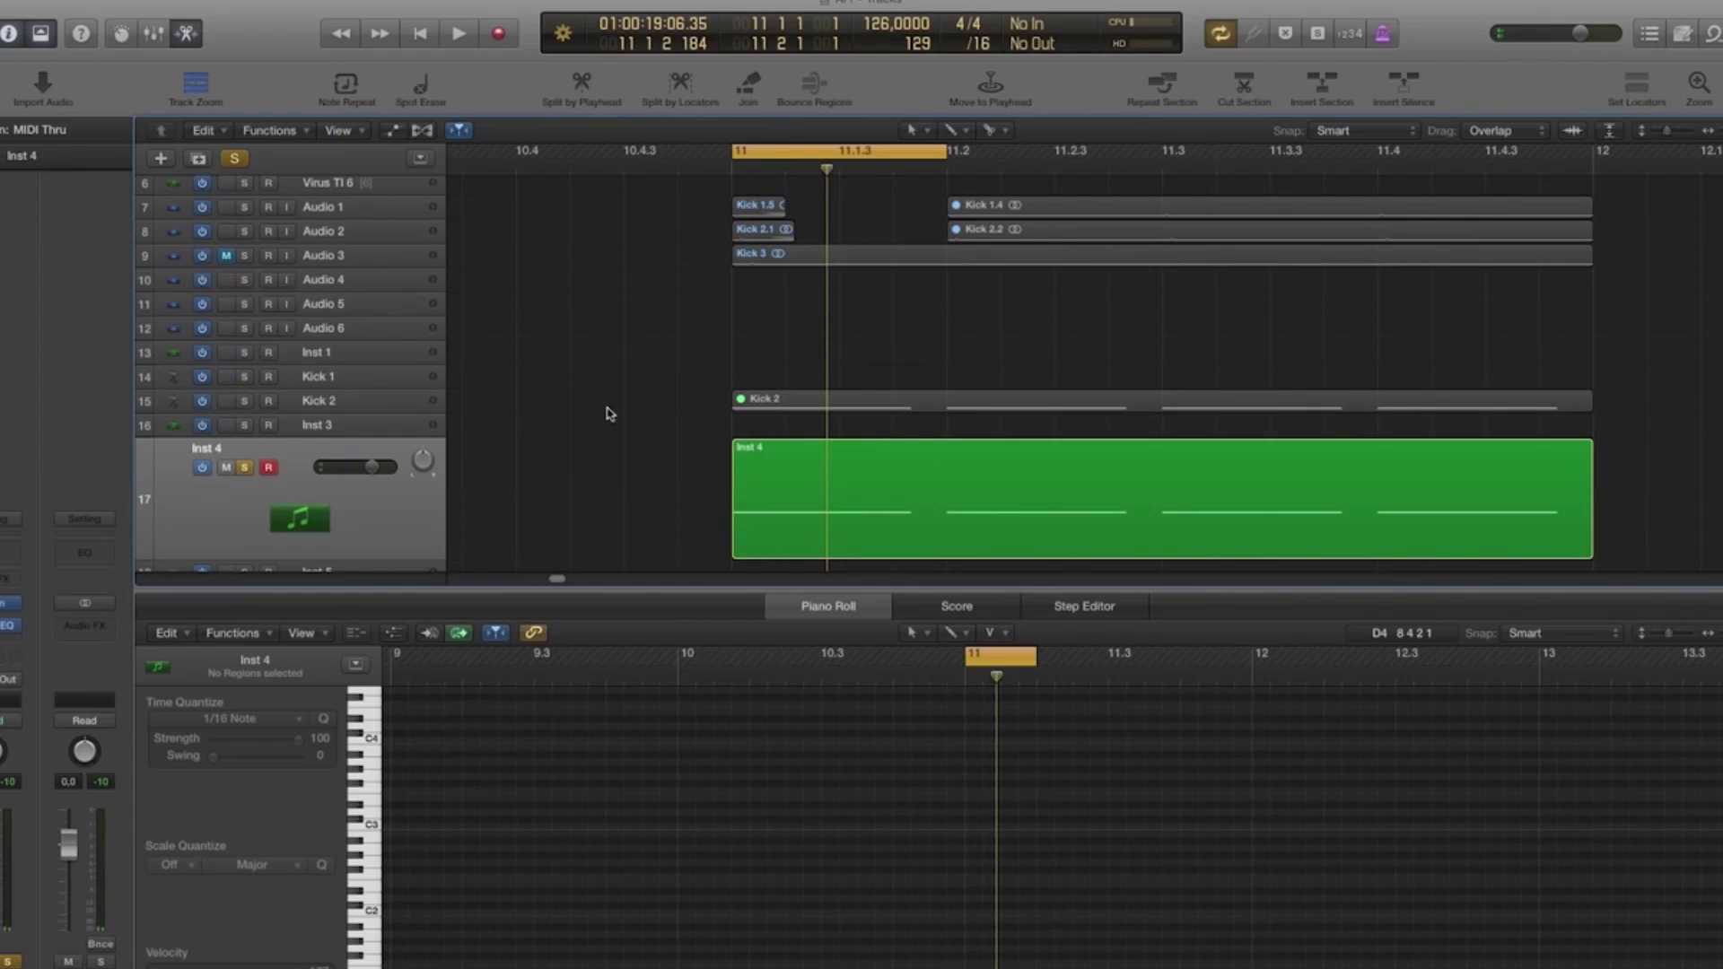
Solo Audio 1 and Audio 2 together with Inst 4, and play the kick layers against the filtered bass.
click(242, 207)
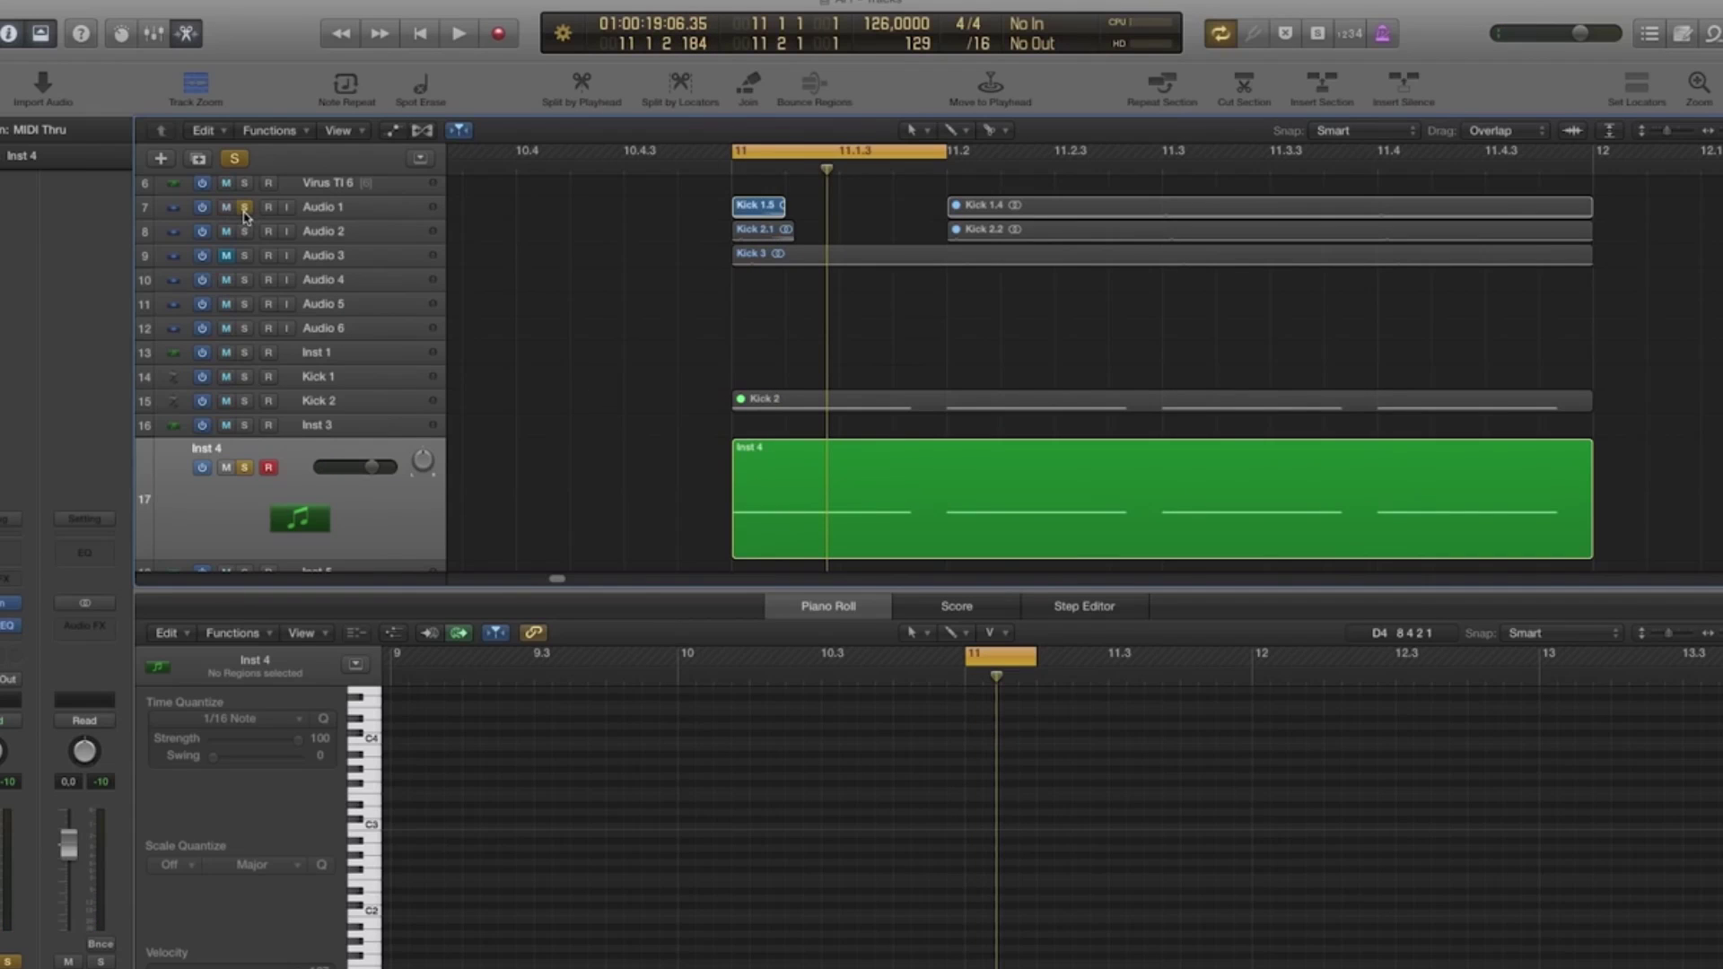
click(244, 231)
key(space)
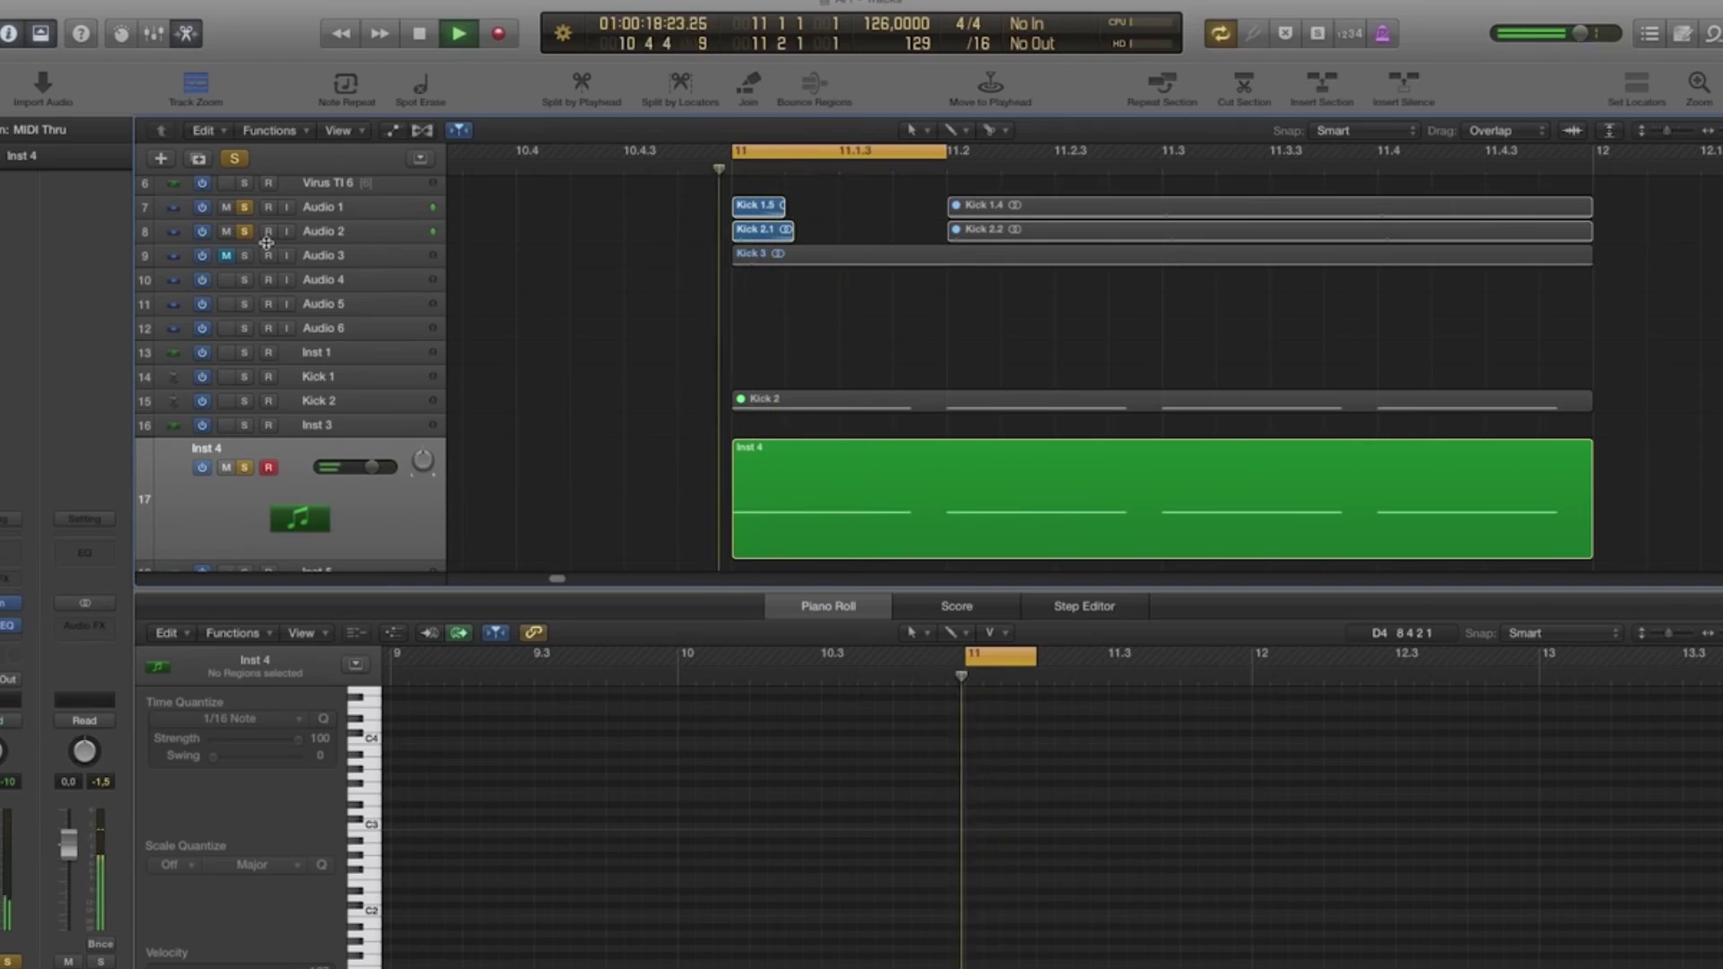
key(space)
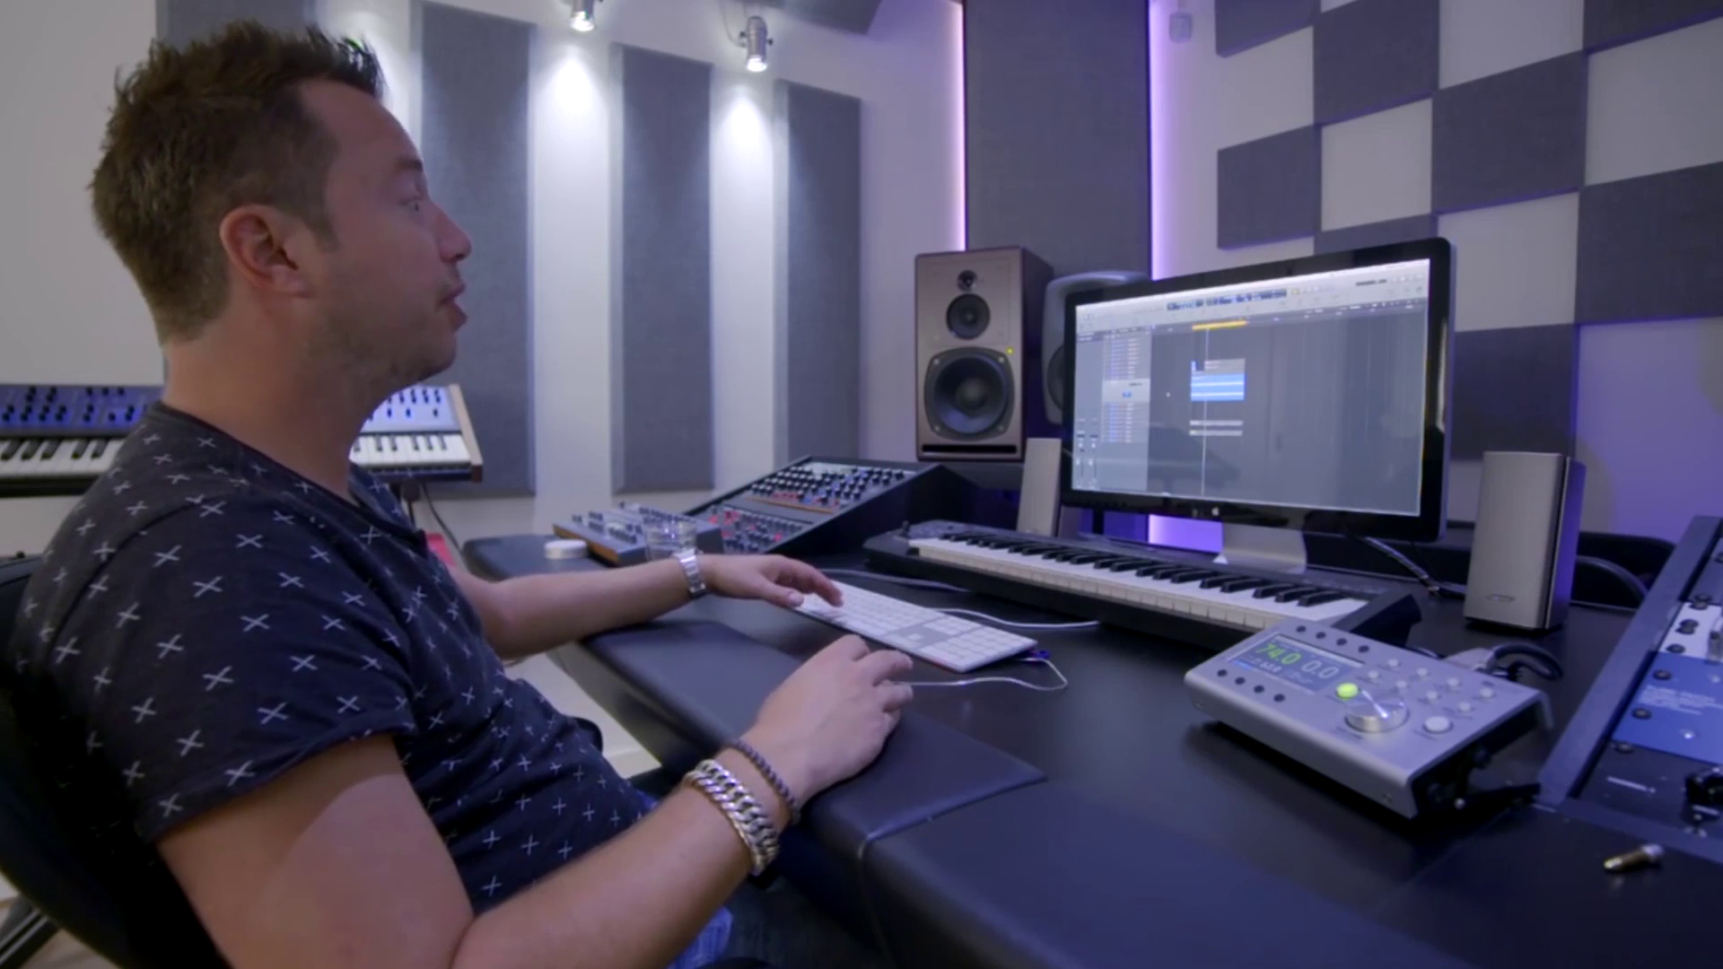
Solo Audio 4 and split its Bassline1 region at 11.2, where the first bass note ends.
click(245, 424)
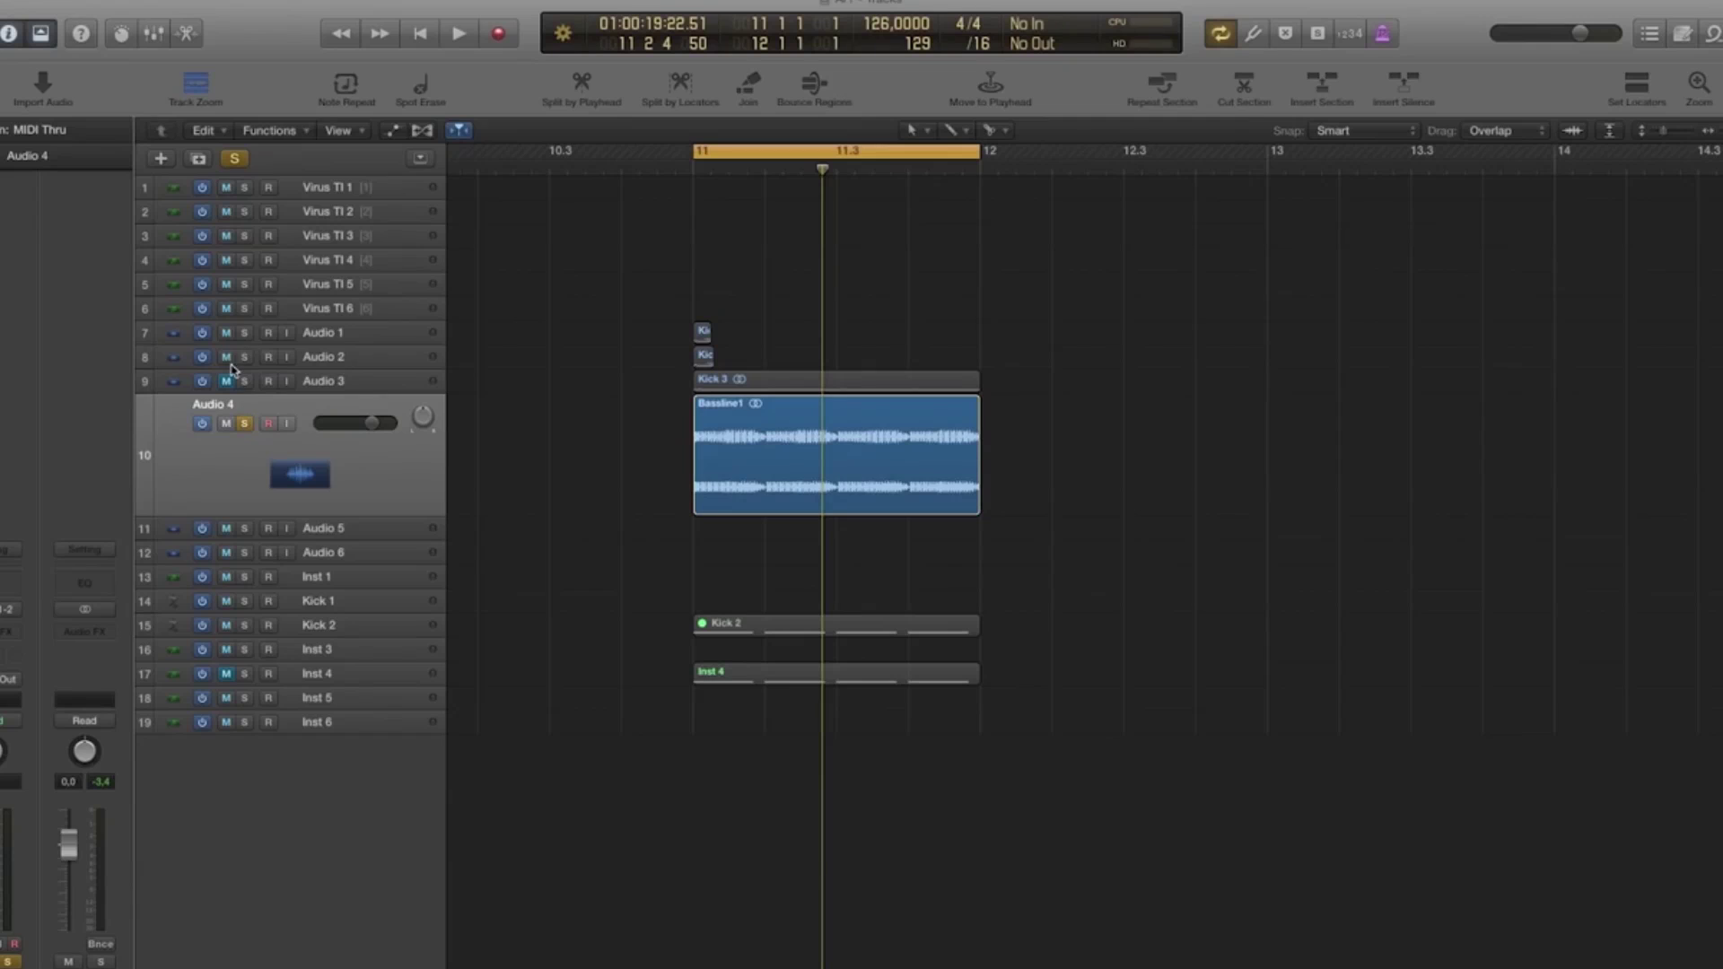
click(329, 339)
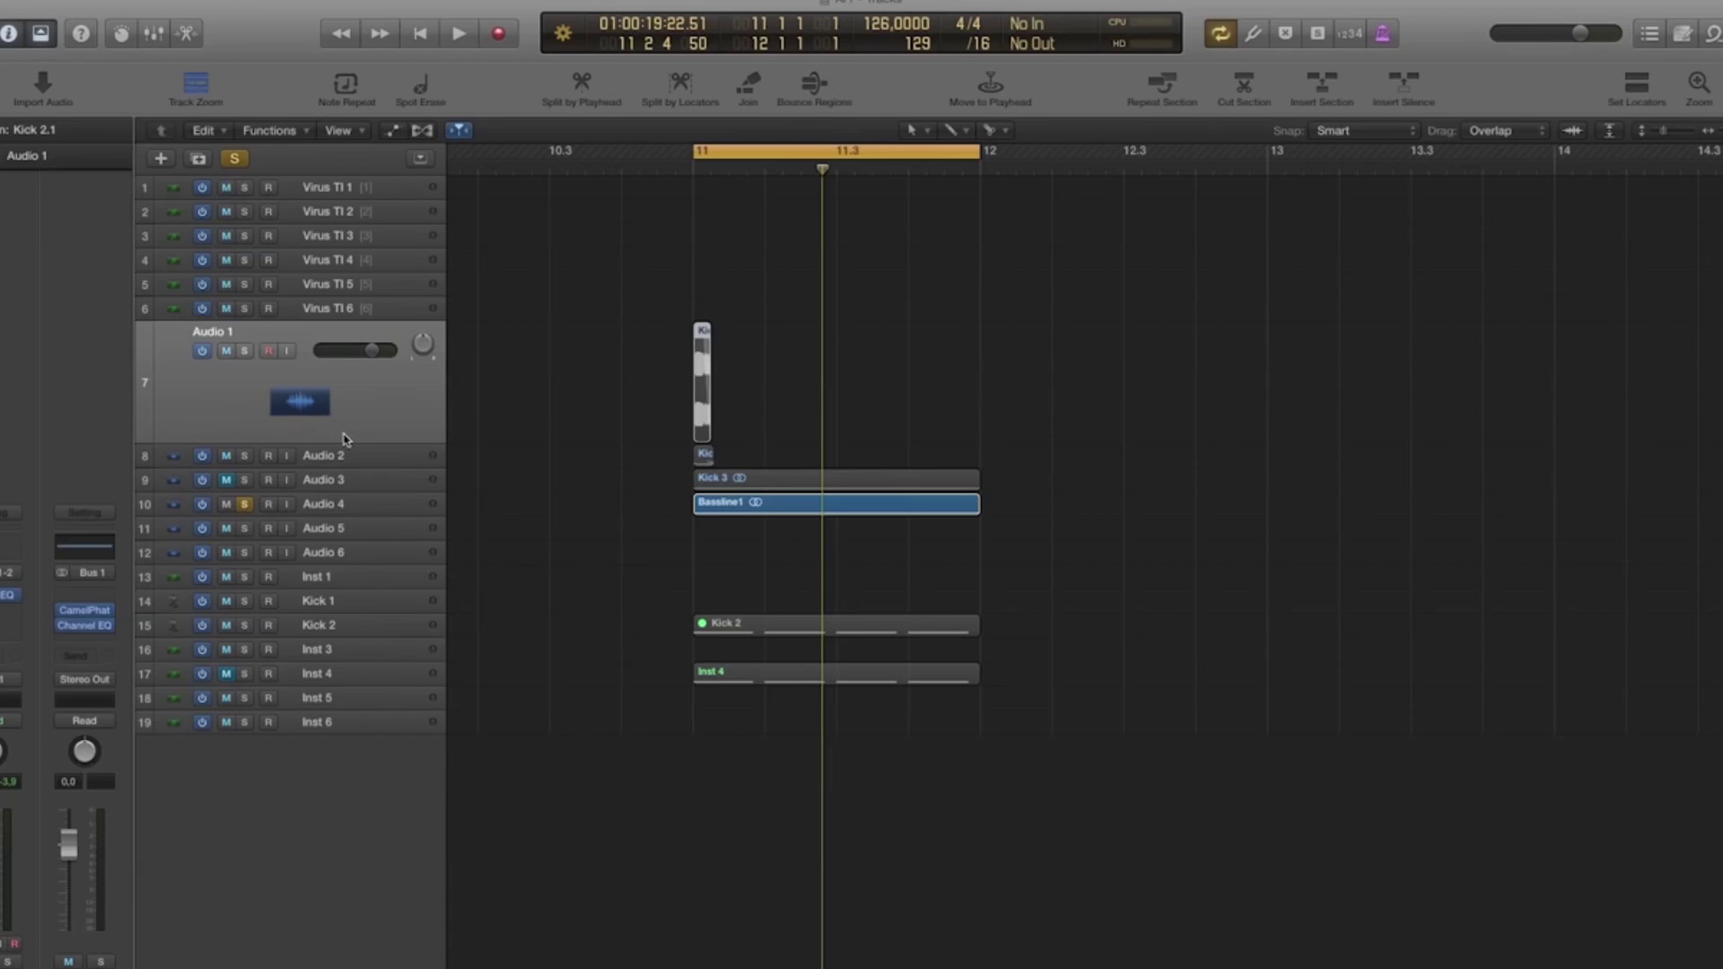
click(324, 505)
click(635, 469)
key(super+Right)
key(super+Right)
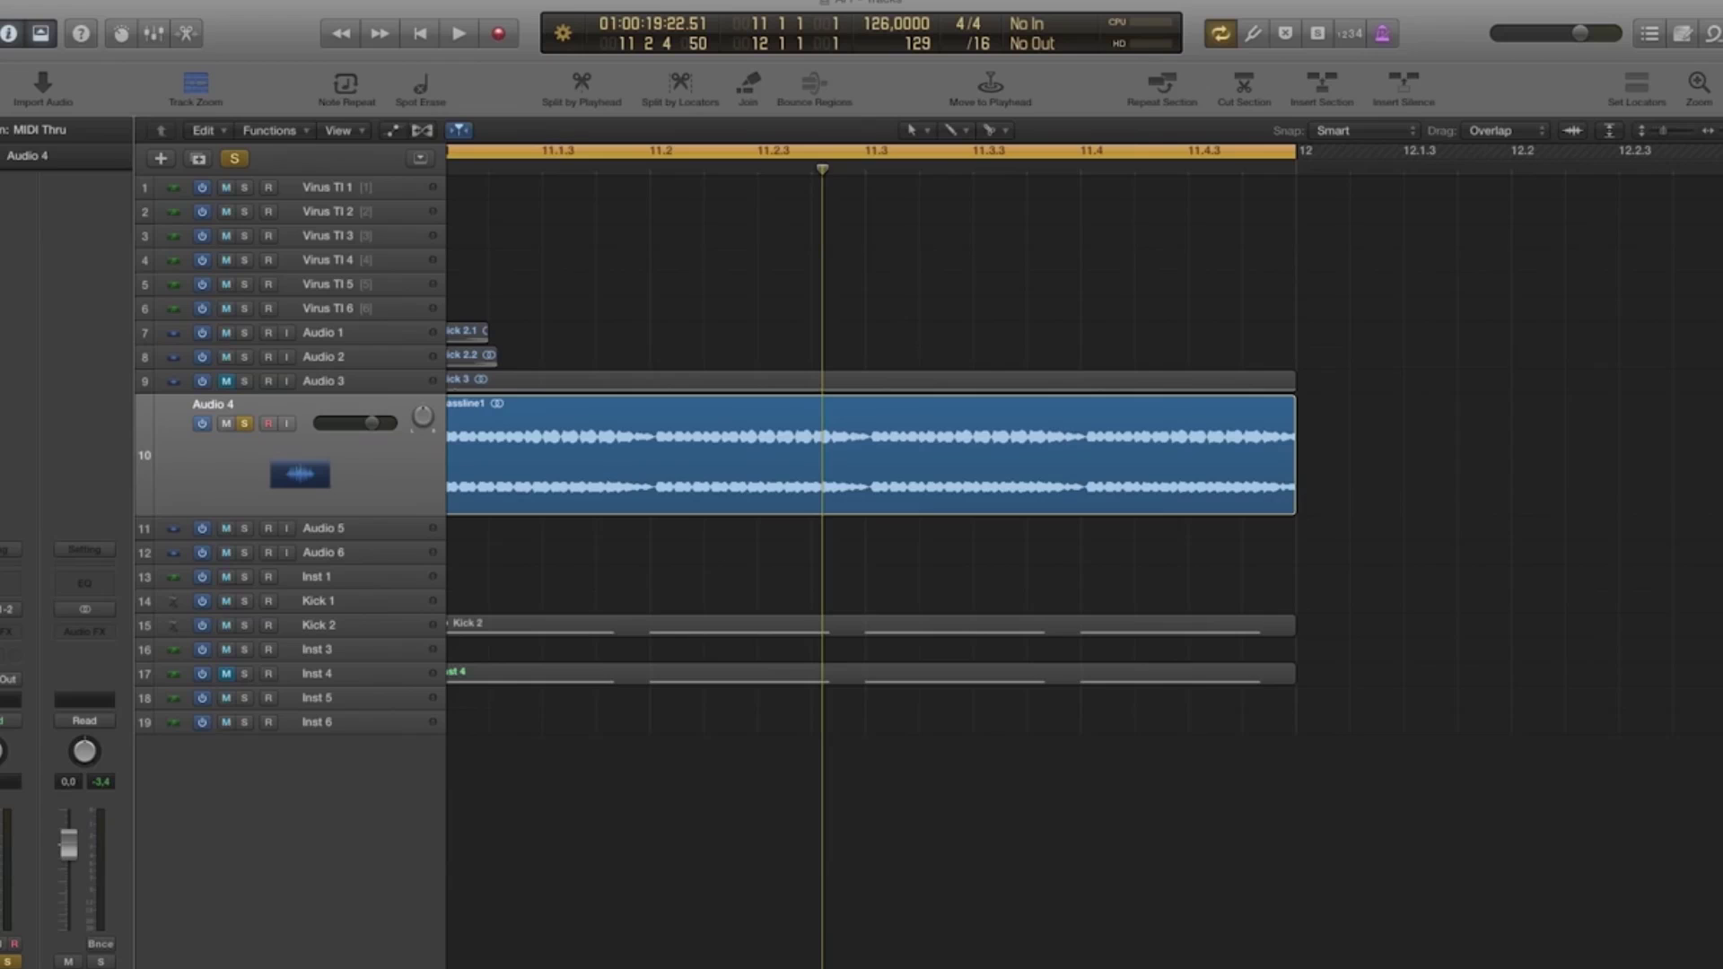
scroll(619, 819, left, 4)
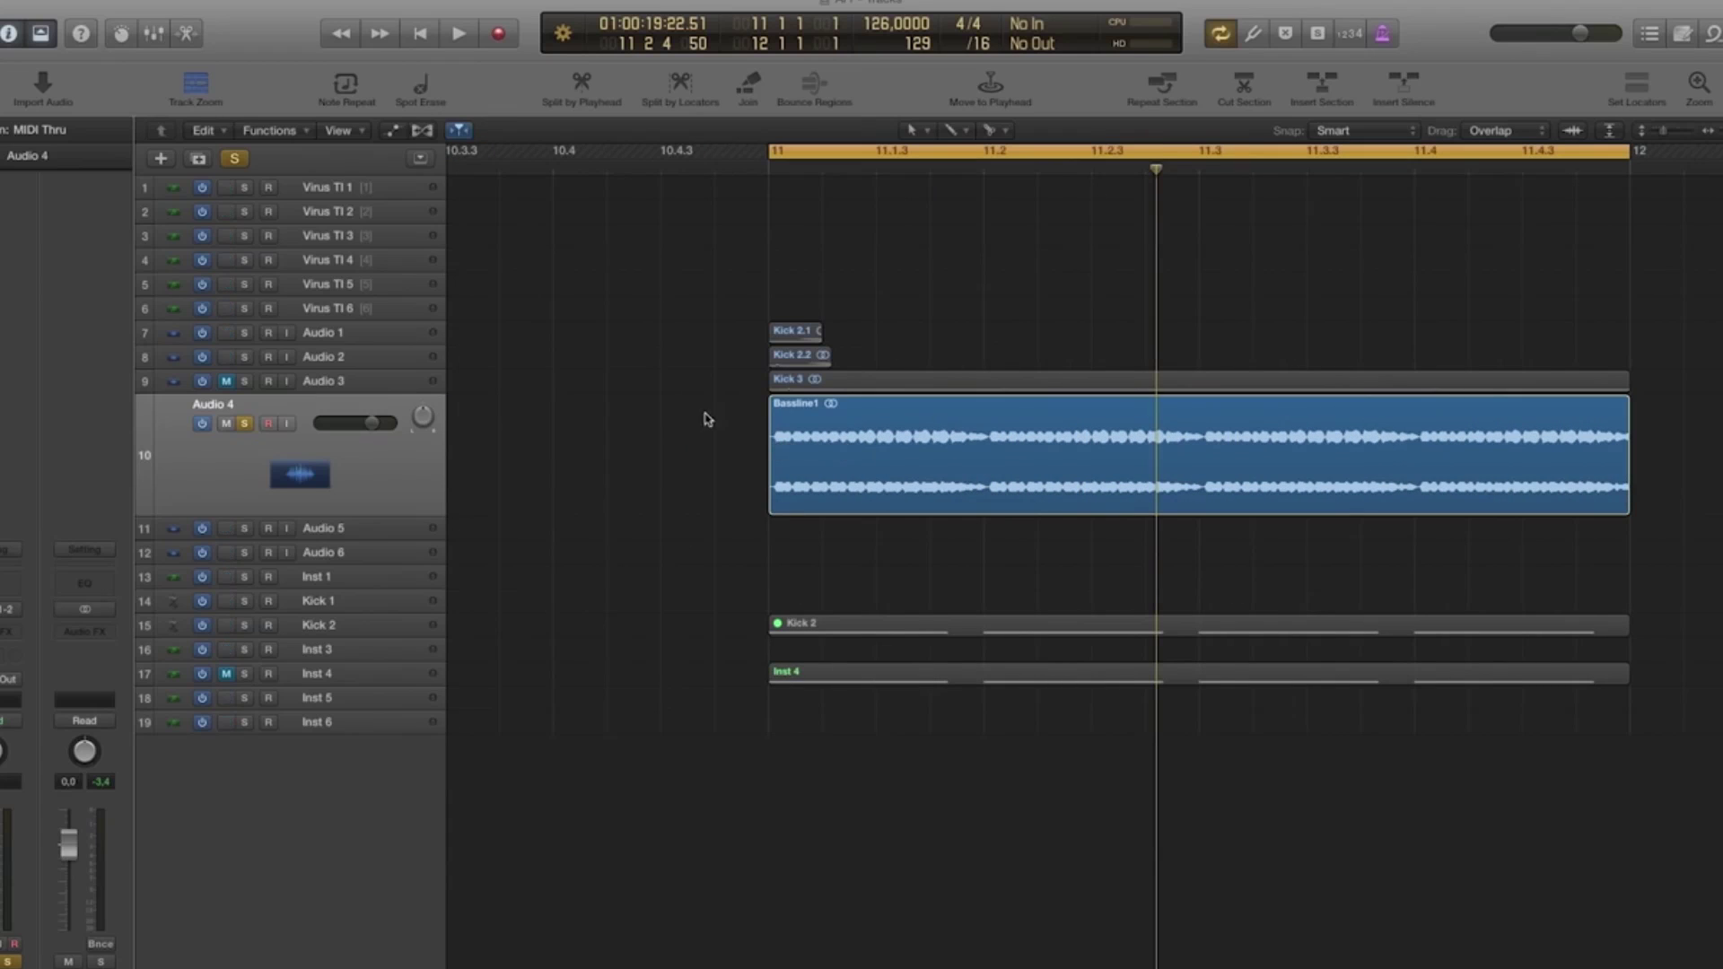
super+click(984, 415)
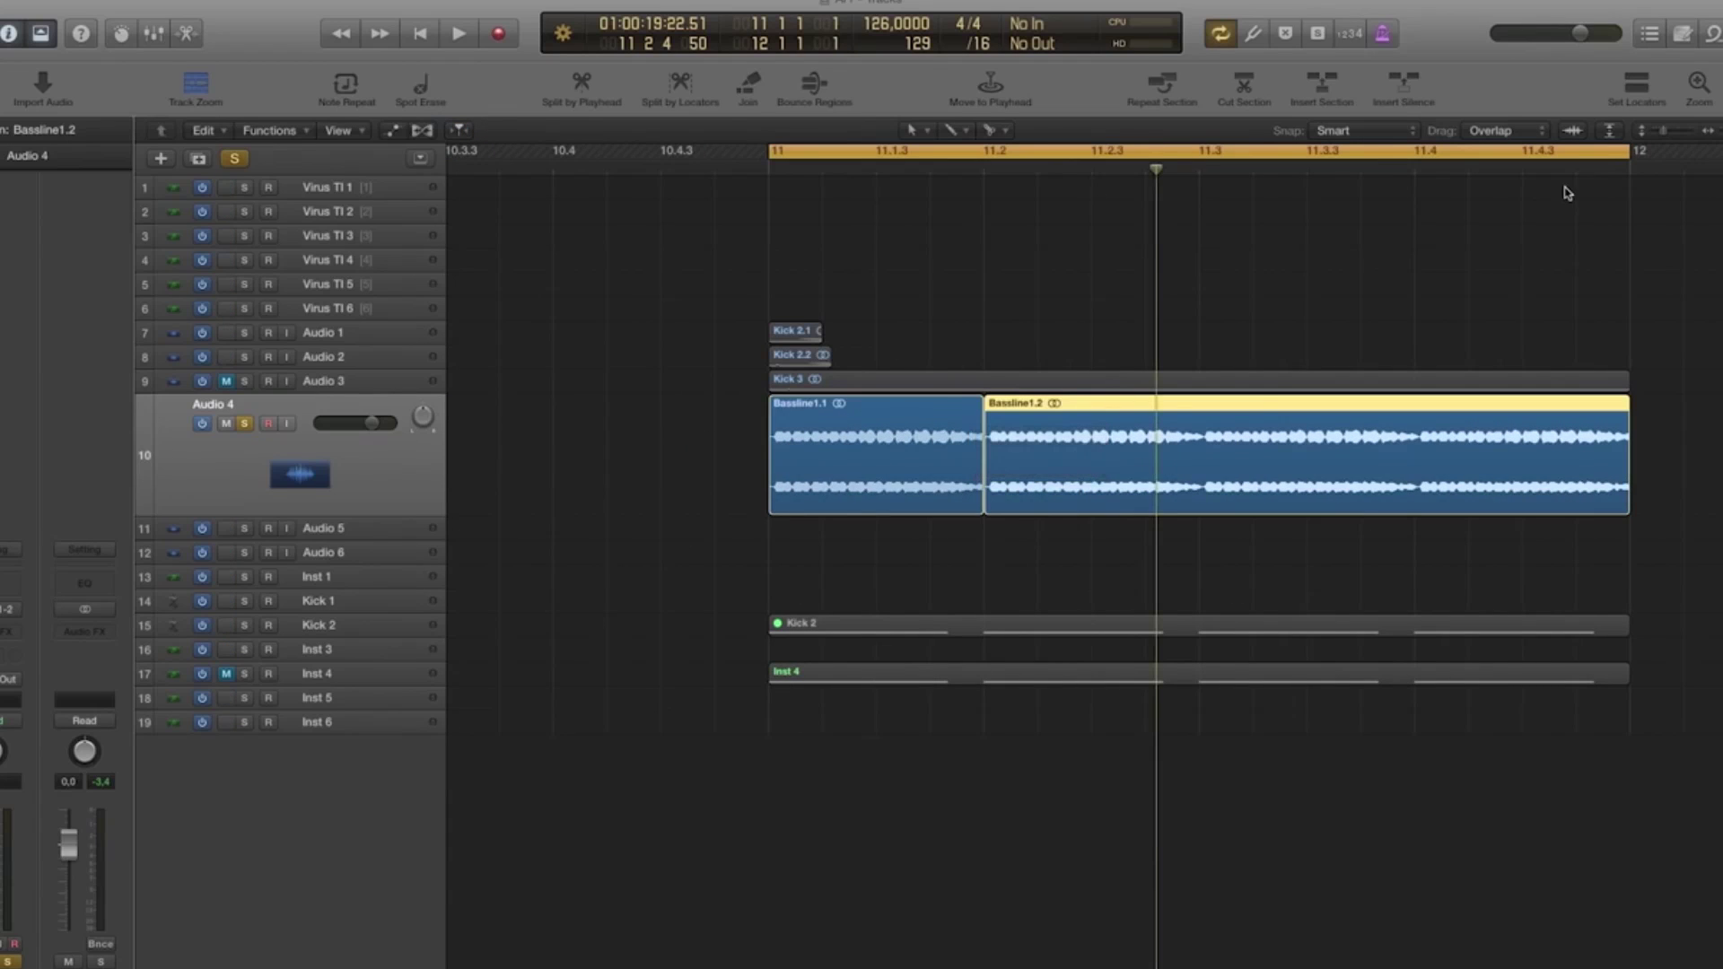
Delete the part of the bassline after 11.2 and shorten the cycle range to end at 11.2.
click(1622, 150)
click(1622, 150)
drag(1622, 150, 982, 175)
key(Delete)
Set a fade-out of 250 on the remaining bassline region on Audio 4.
click(875, 448)
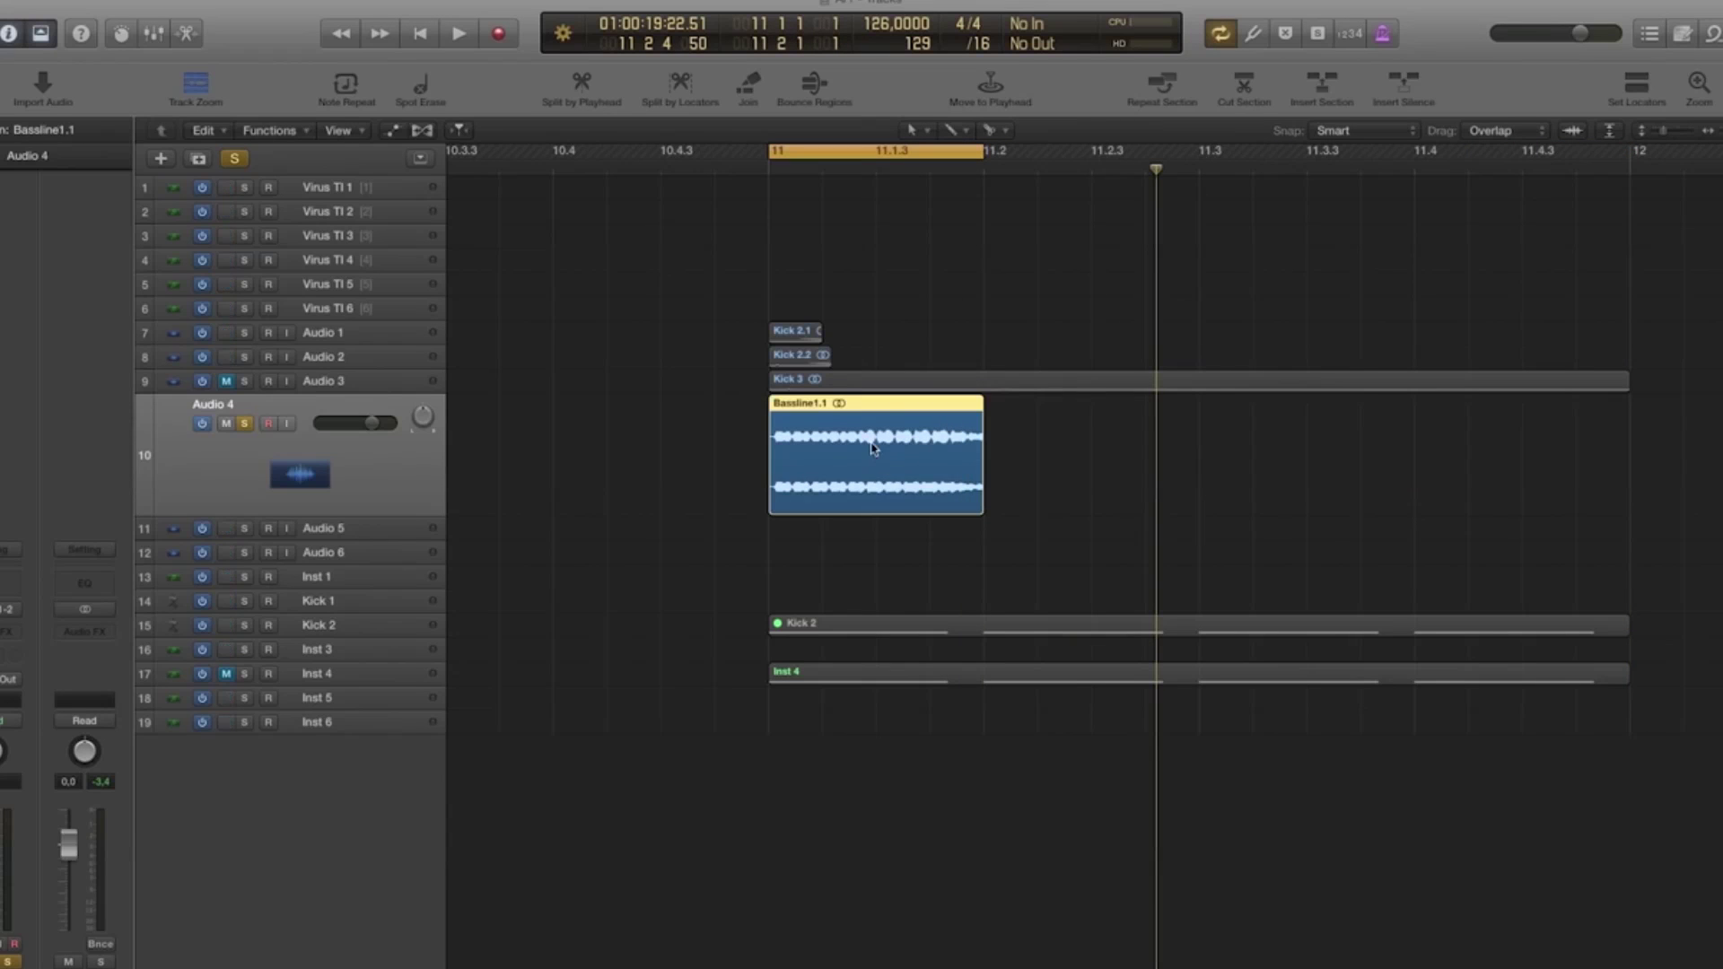
click(1, 130)
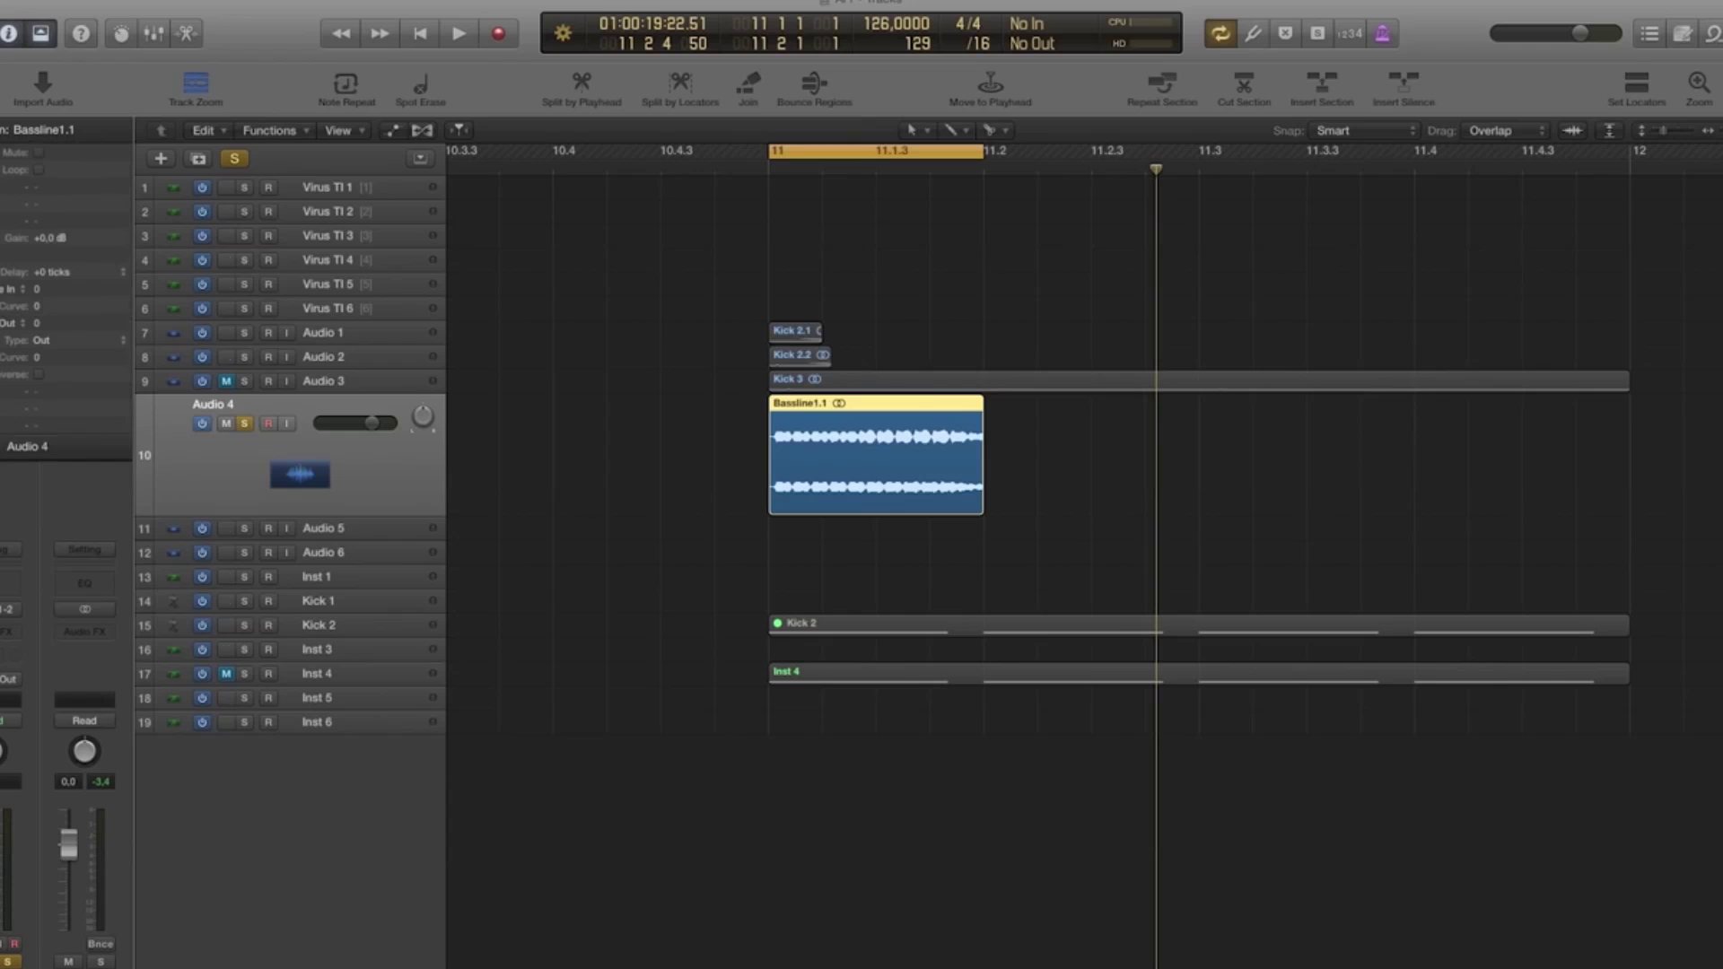
double_click(35, 324)
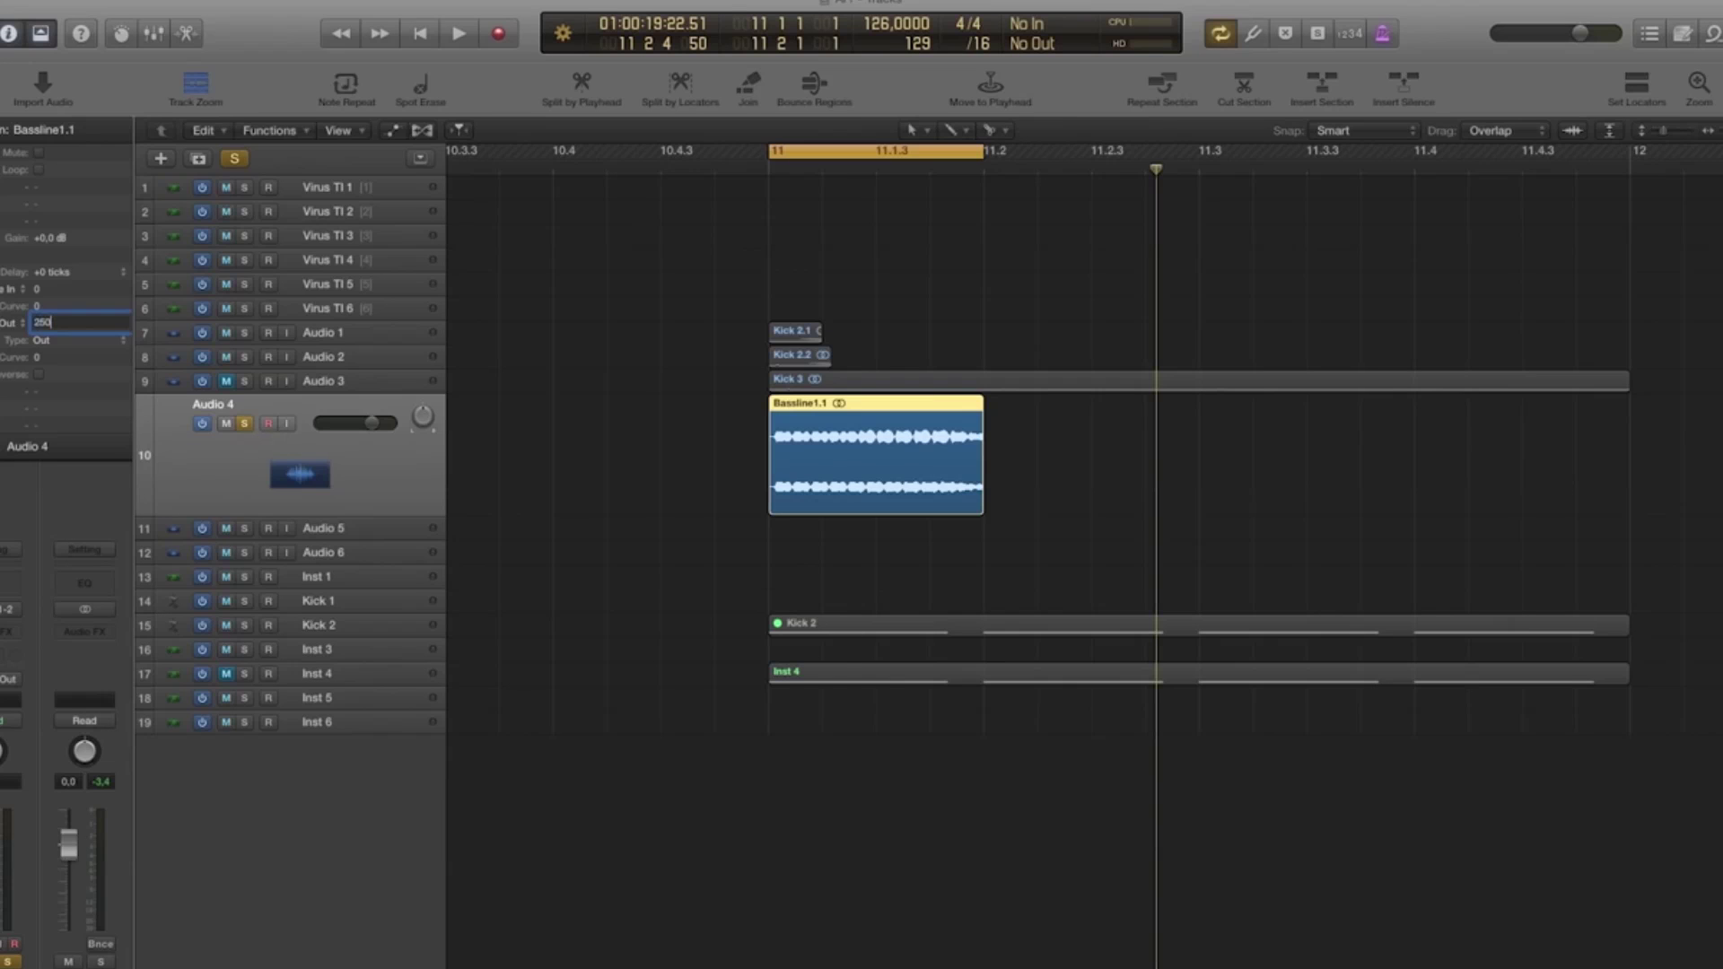
key(Return)
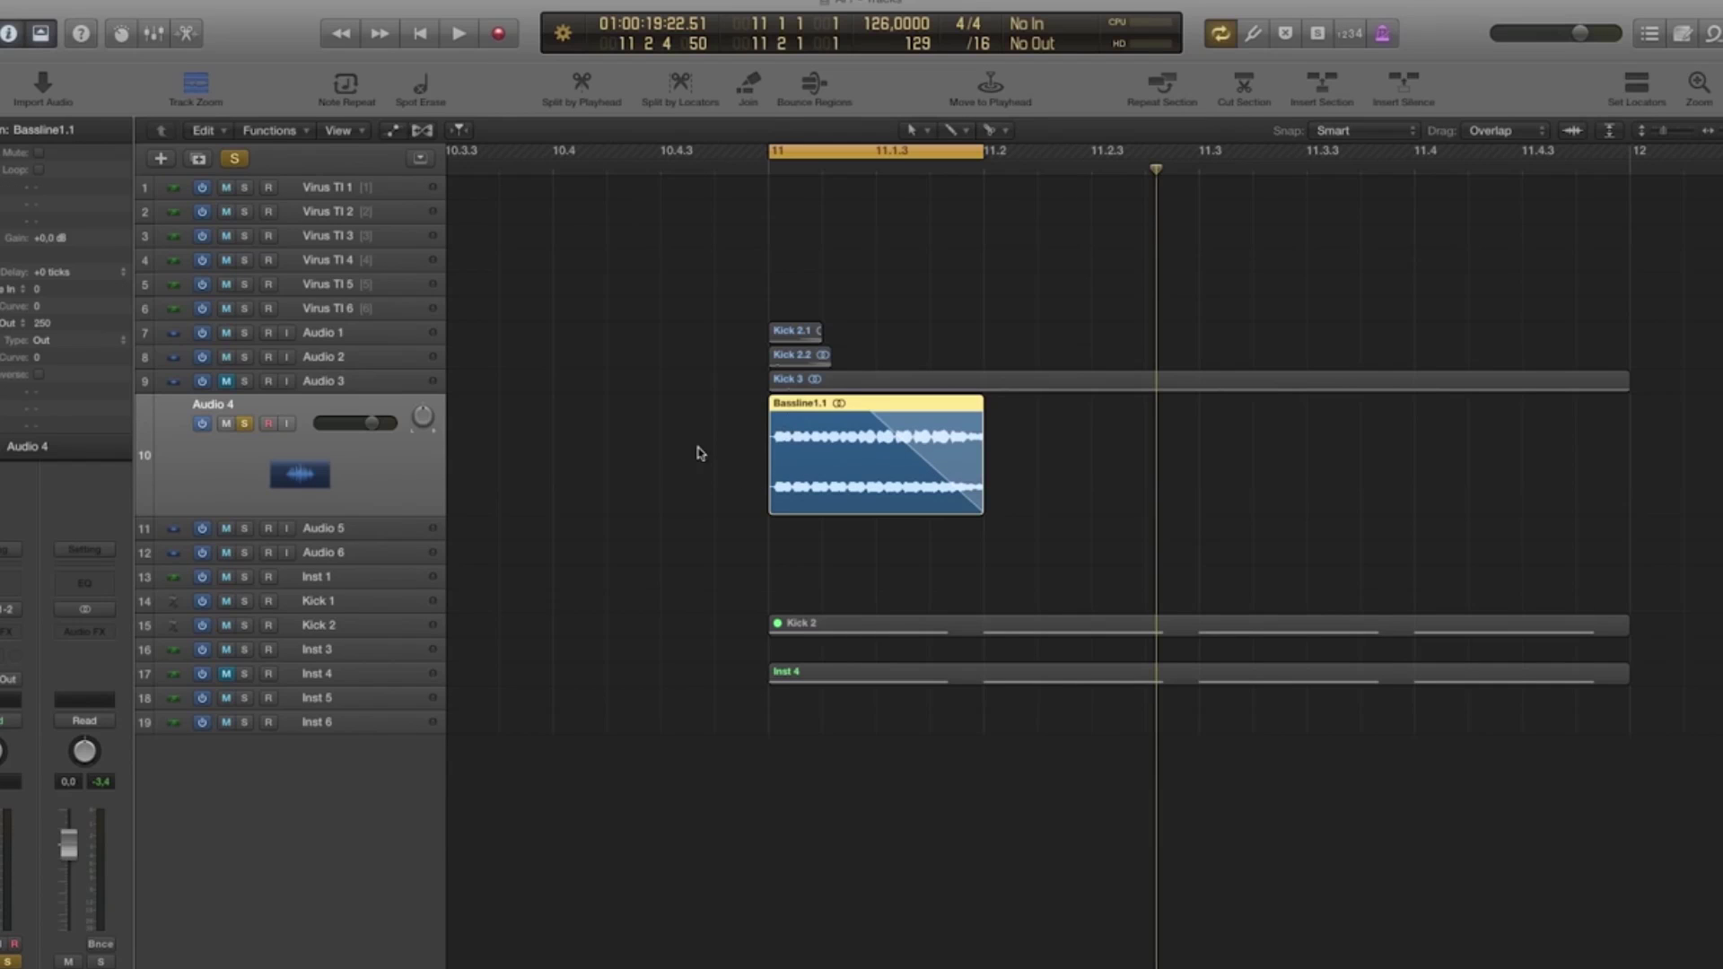
click(669, 466)
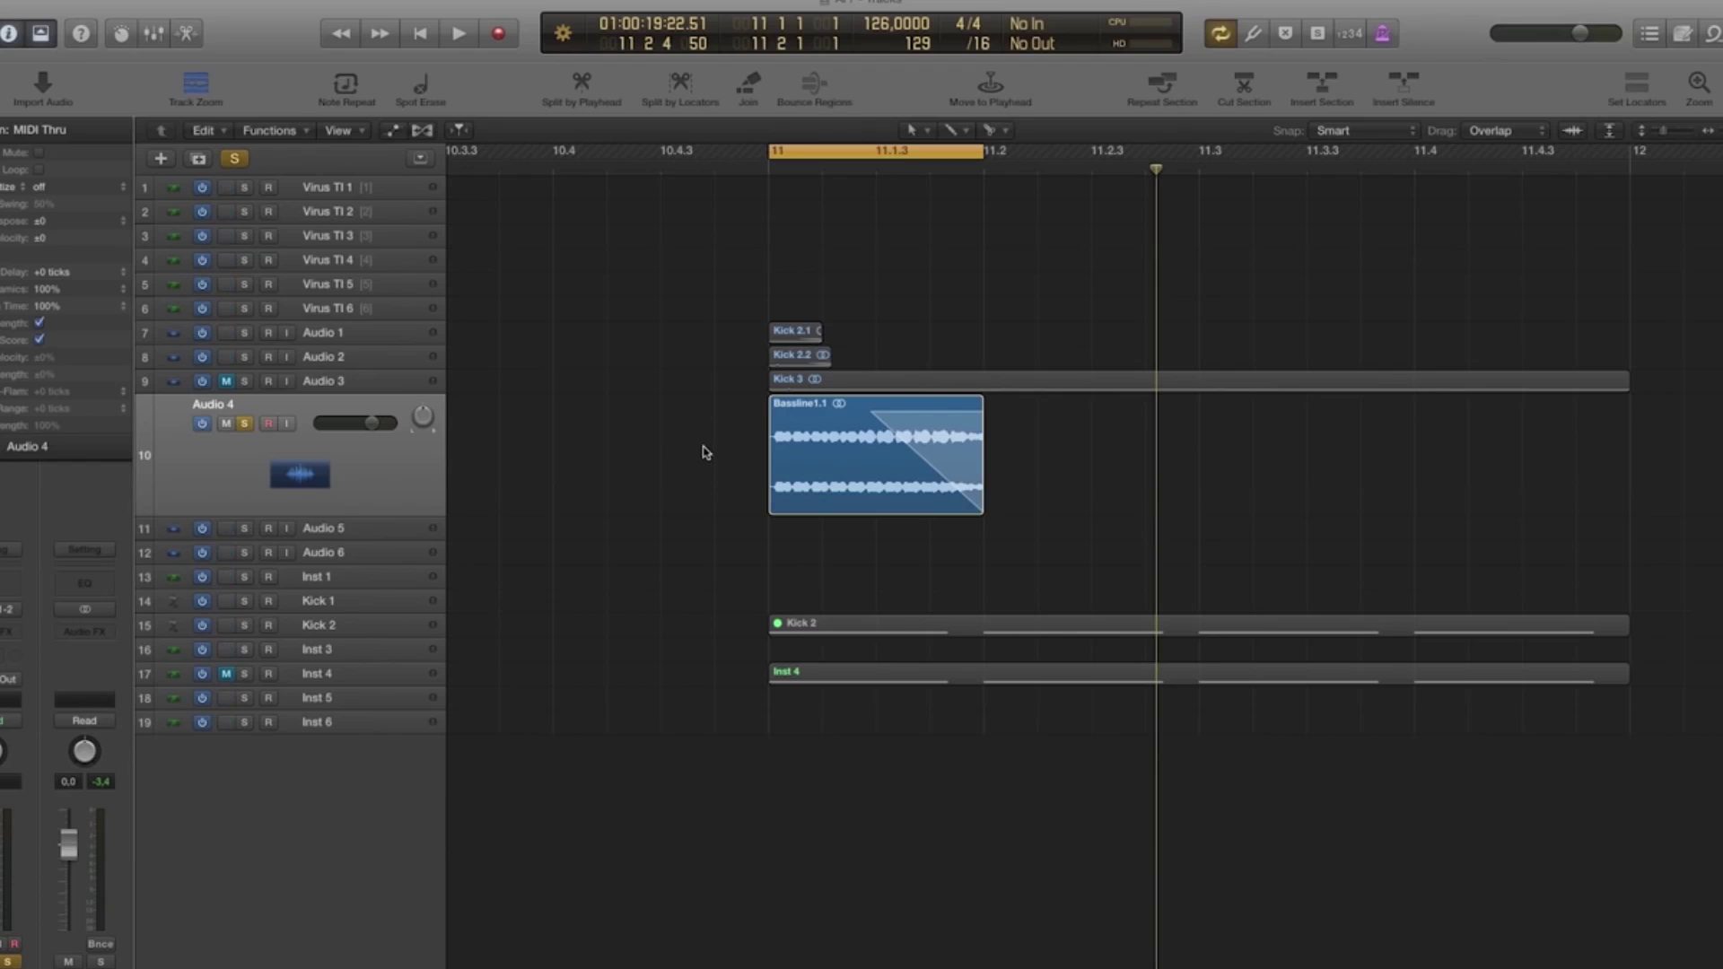
Set a fade-in of 100 on the Audio 4 bassline region and play the soloed bass.
click(788, 433)
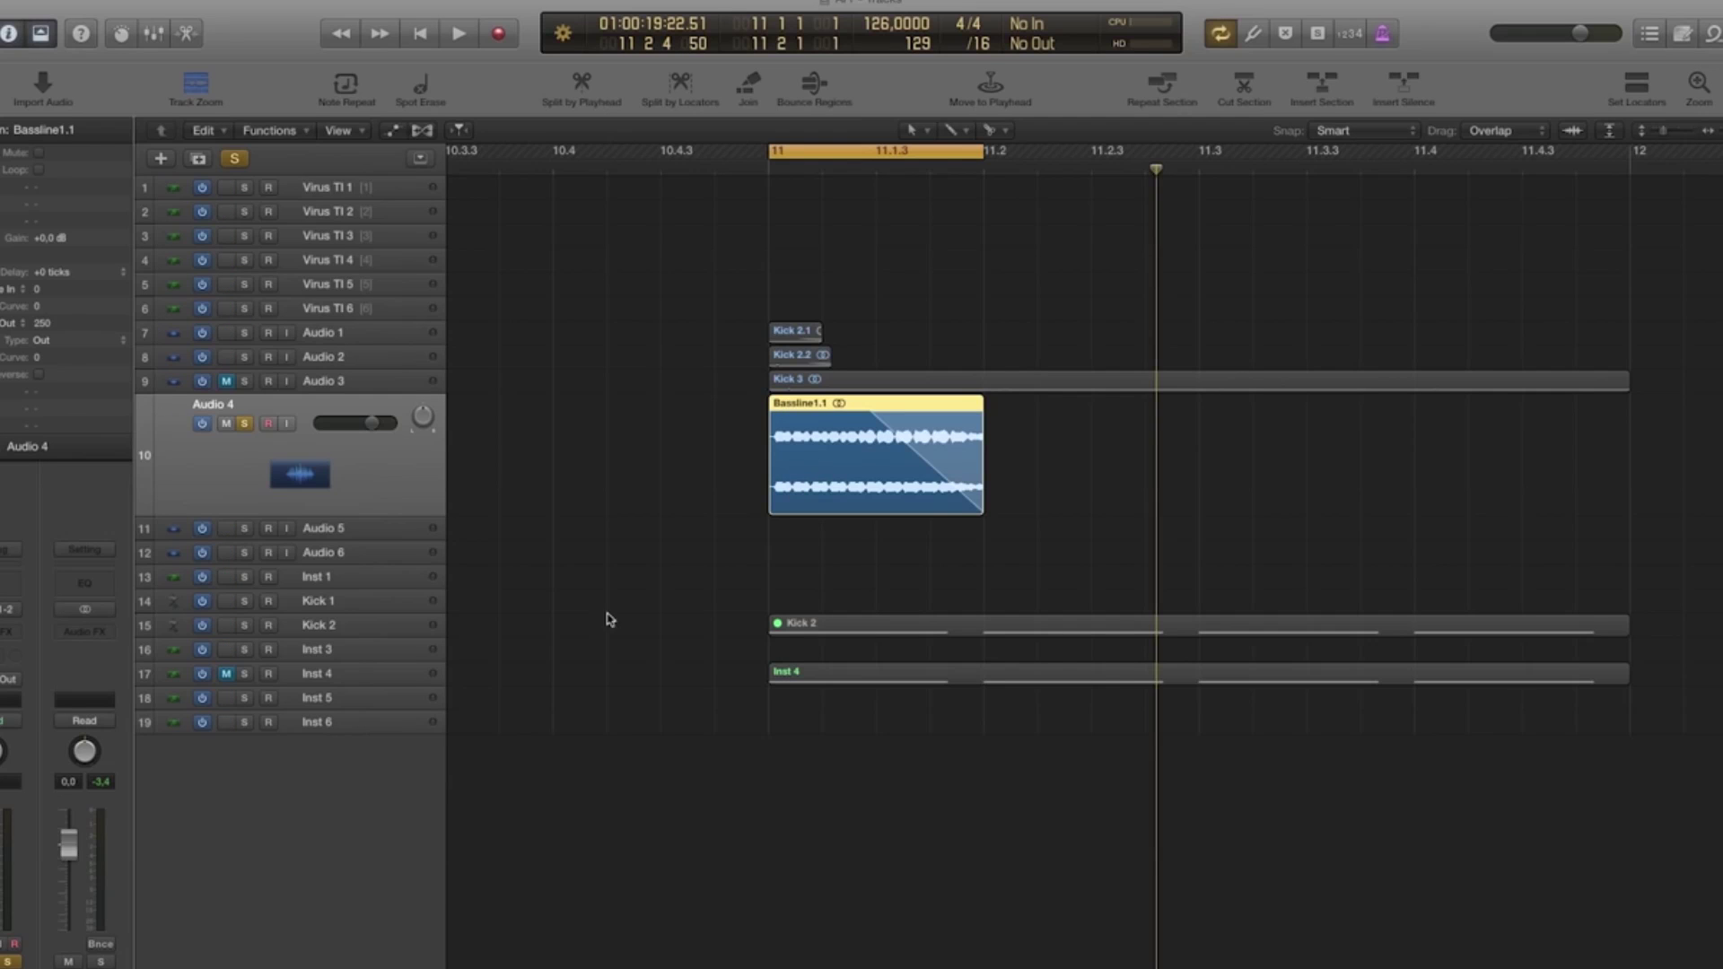
double_click(39, 289)
text(100)
key(Return)
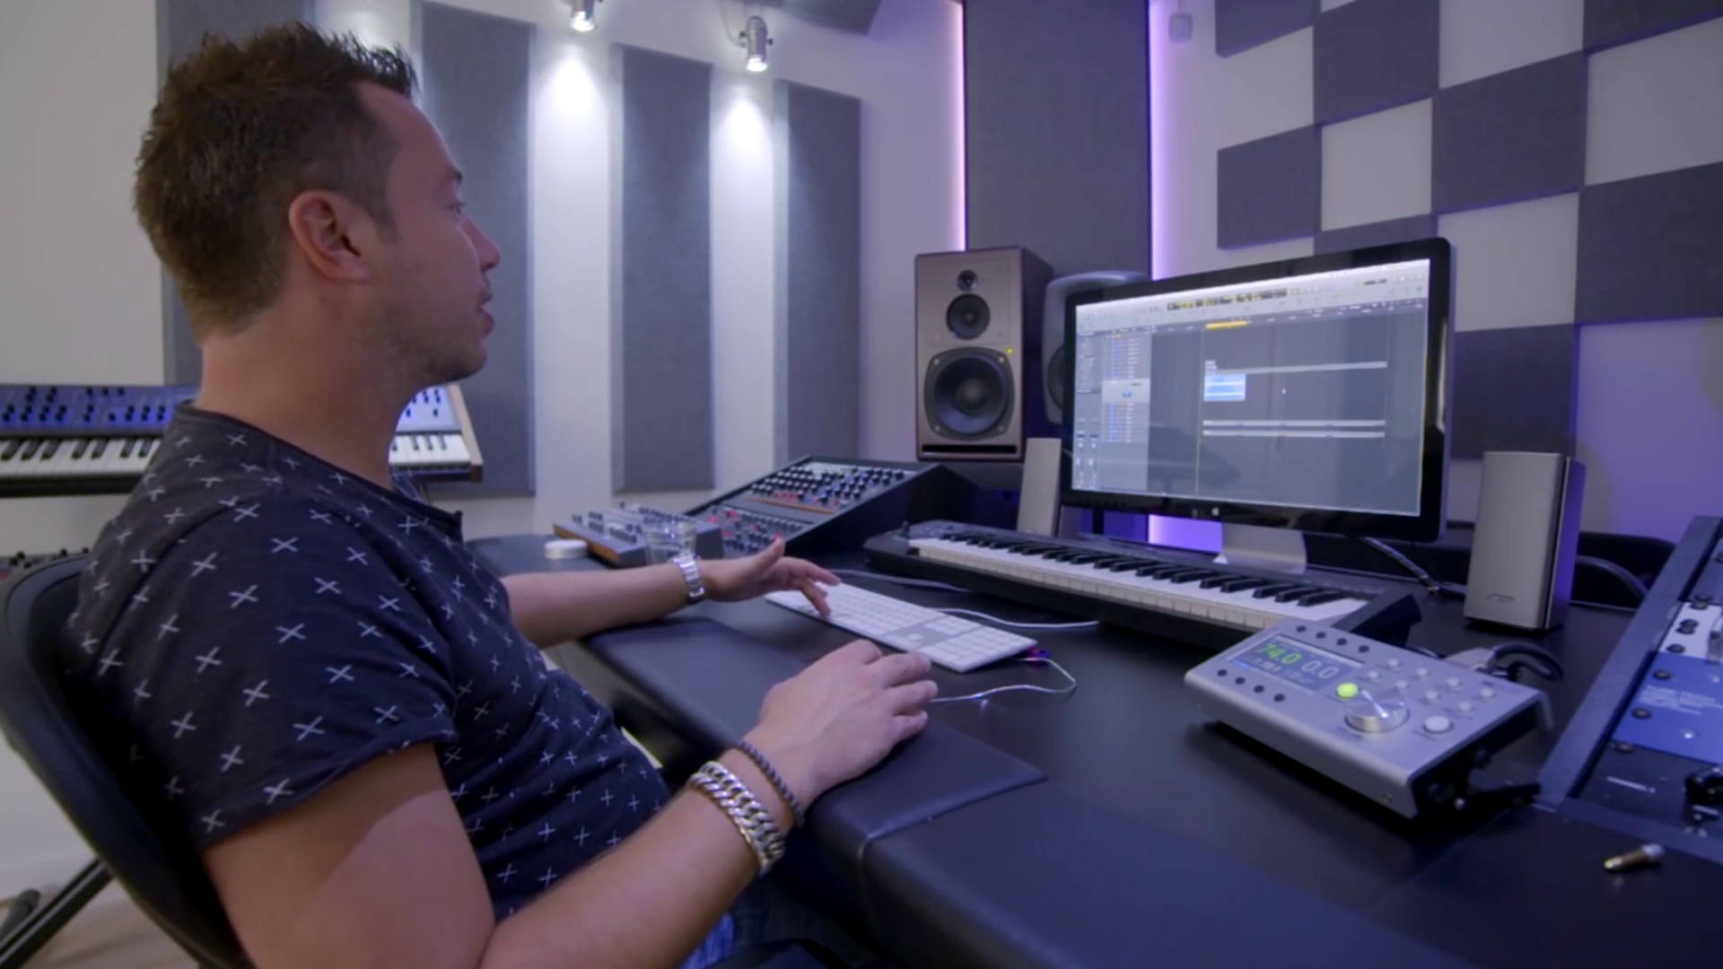
key(space)
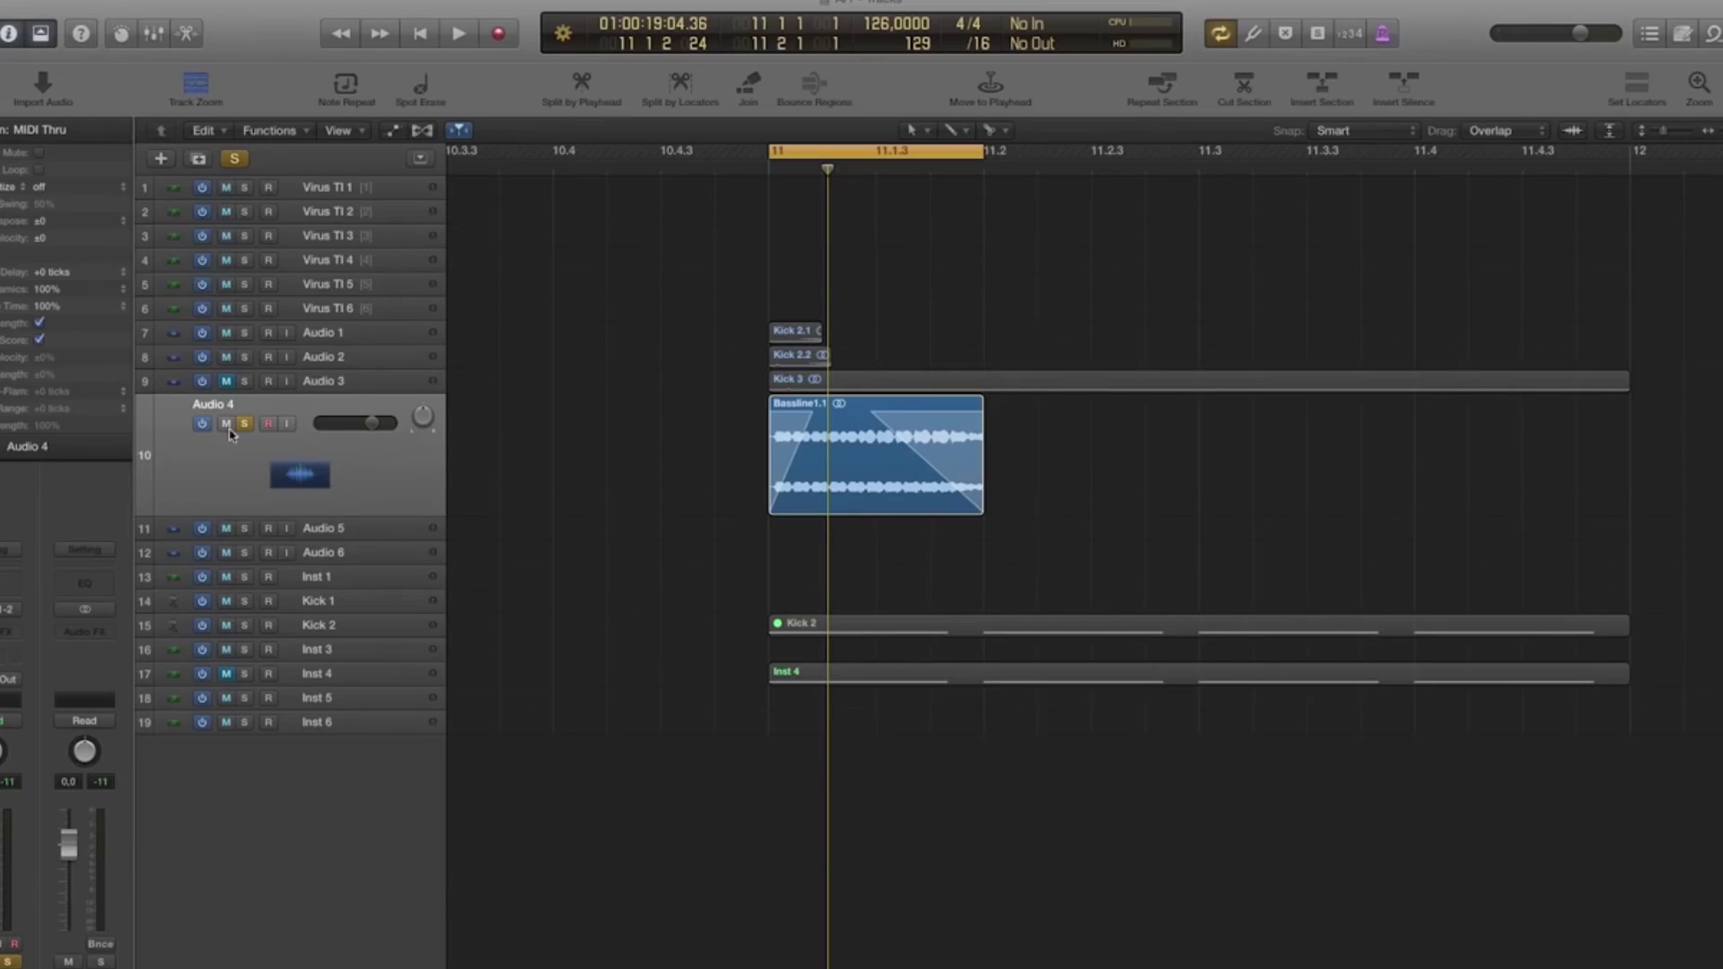
Turn off solo on Audio 4 and play the faded bassline together with the kick layers.
click(244, 424)
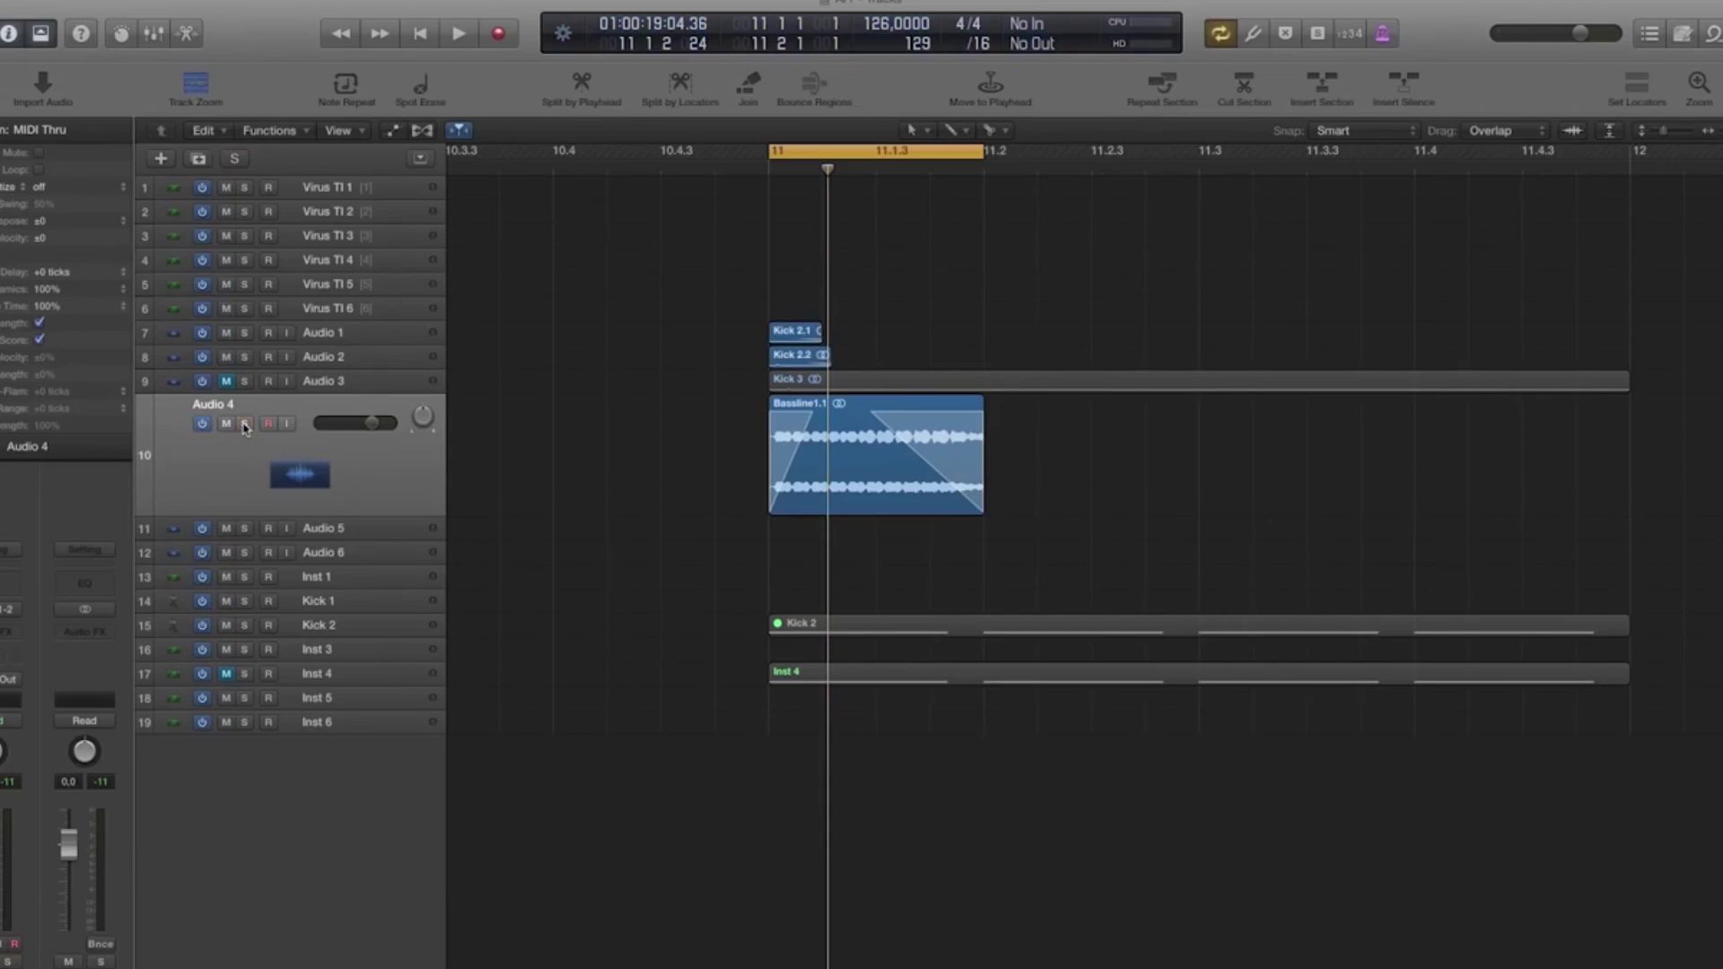
click(296, 410)
key(space)
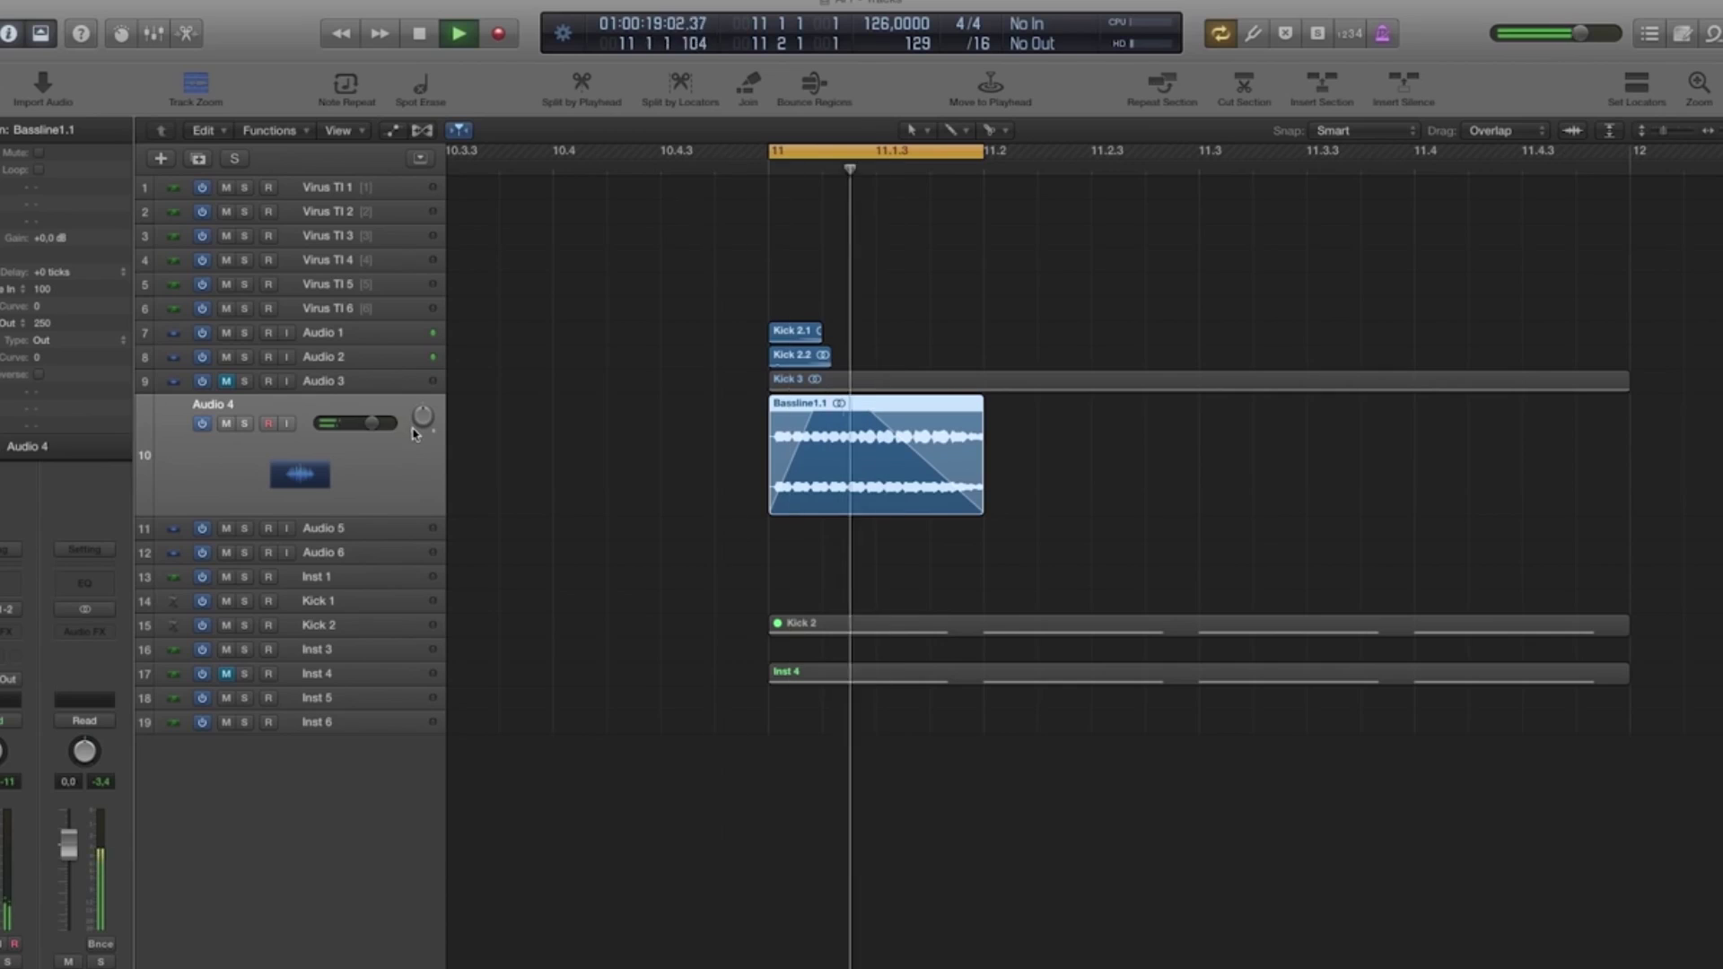
key(space)
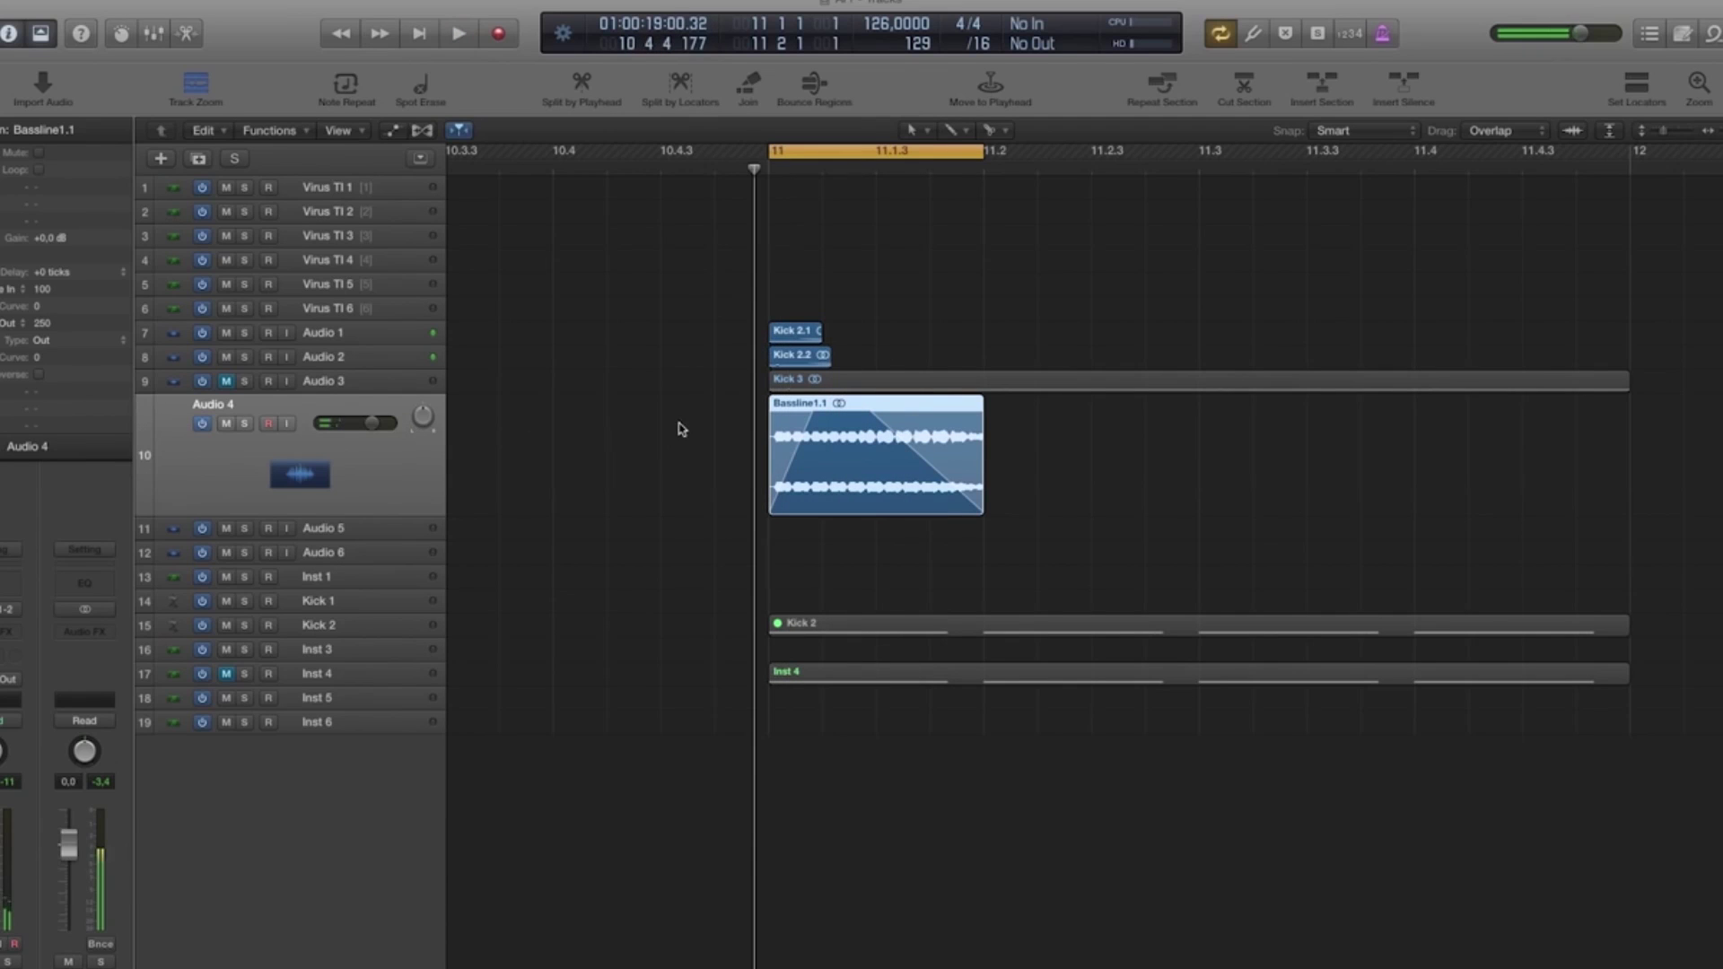
click(684, 447)
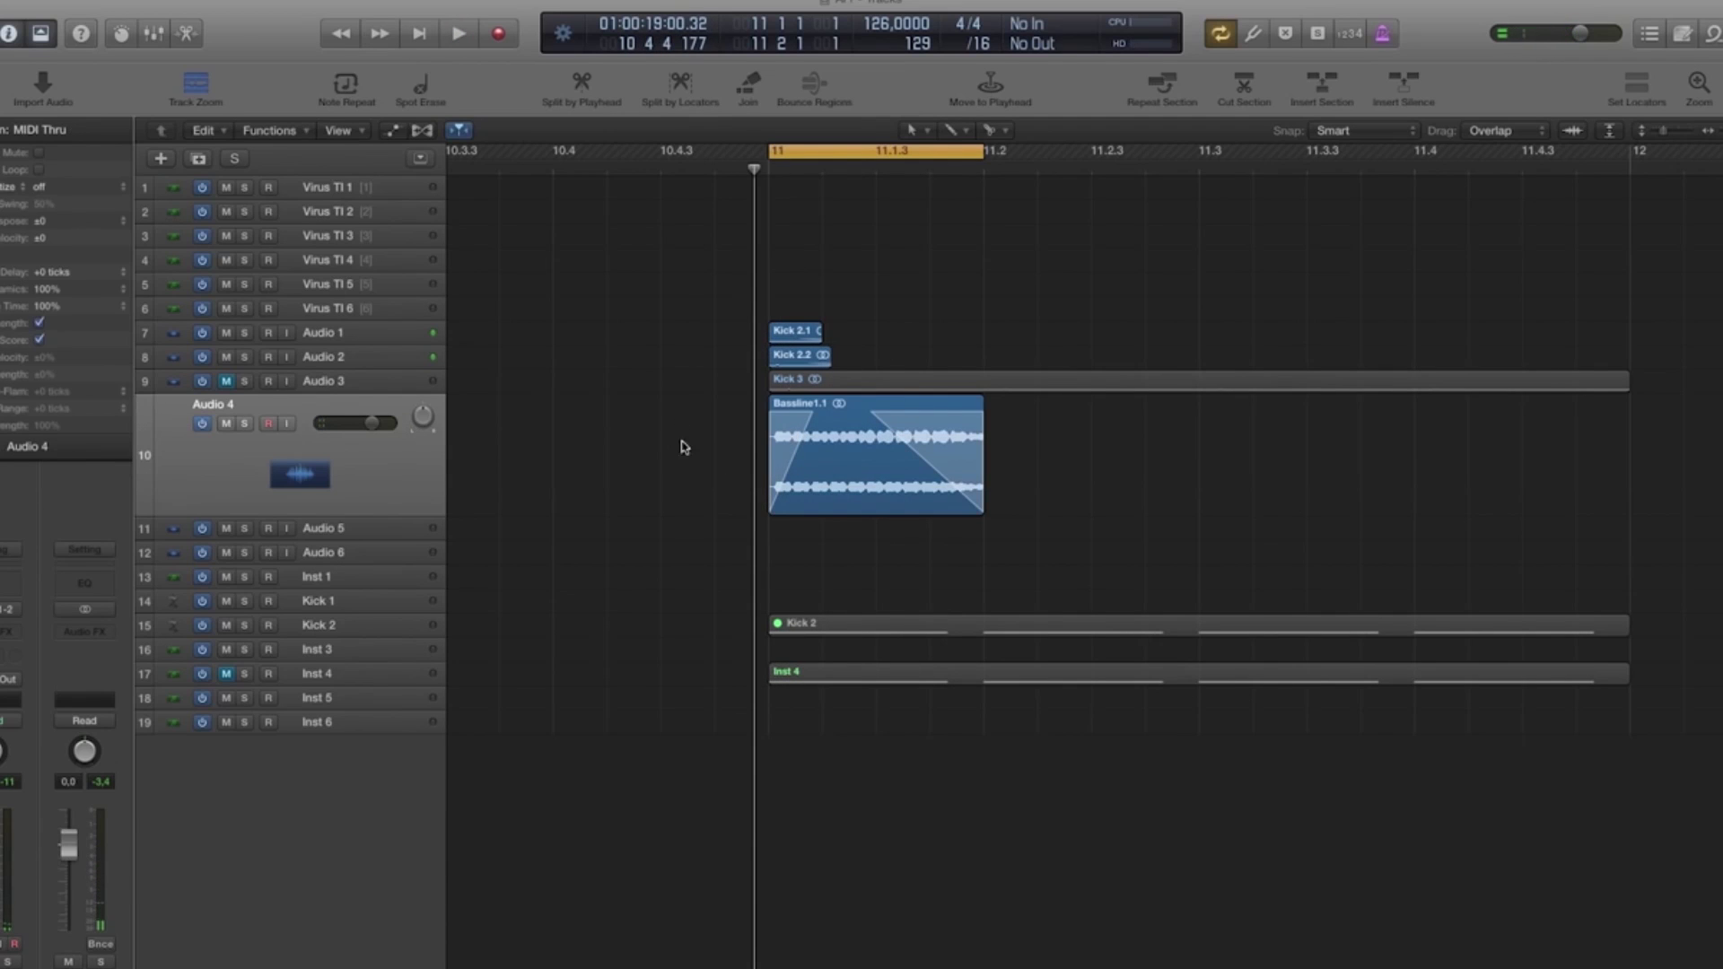
Insert a Channel EQ on Audio 4, raise its gain to +5.5 dB, and play the result.
click(278, 406)
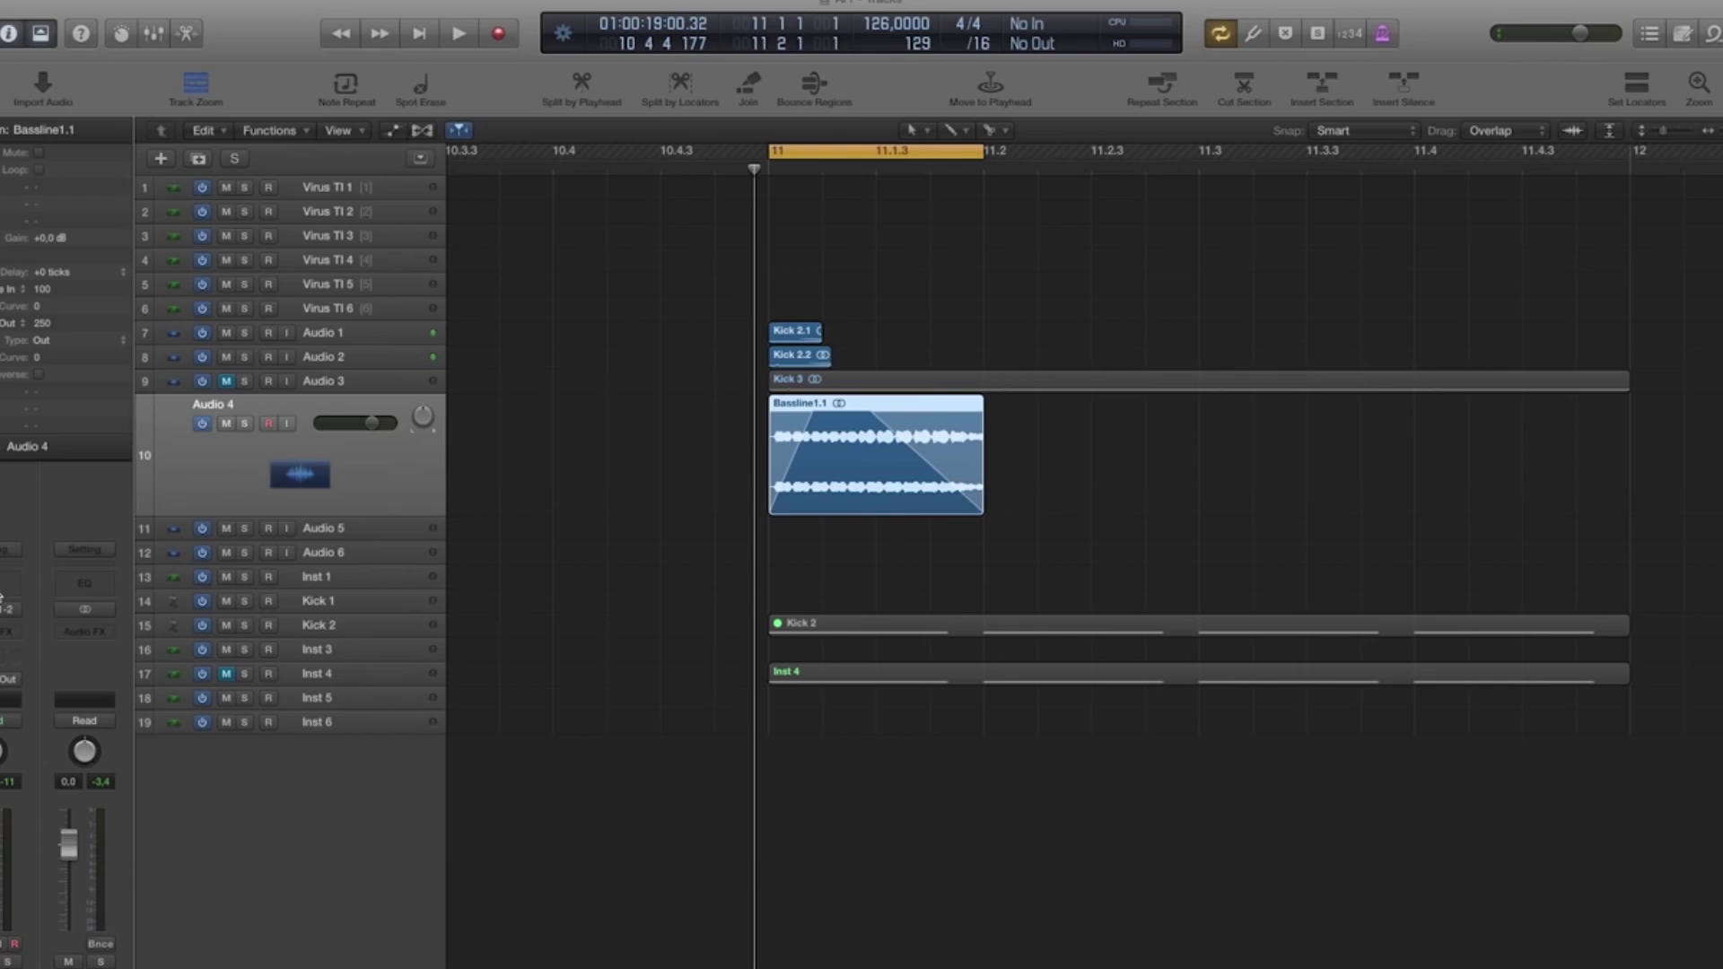
click(3, 596)
mouse_move(877, 266)
mouse_down()
mouse_move(881, 215)
mouse_move(879, 238)
mouse_up()
key(space)
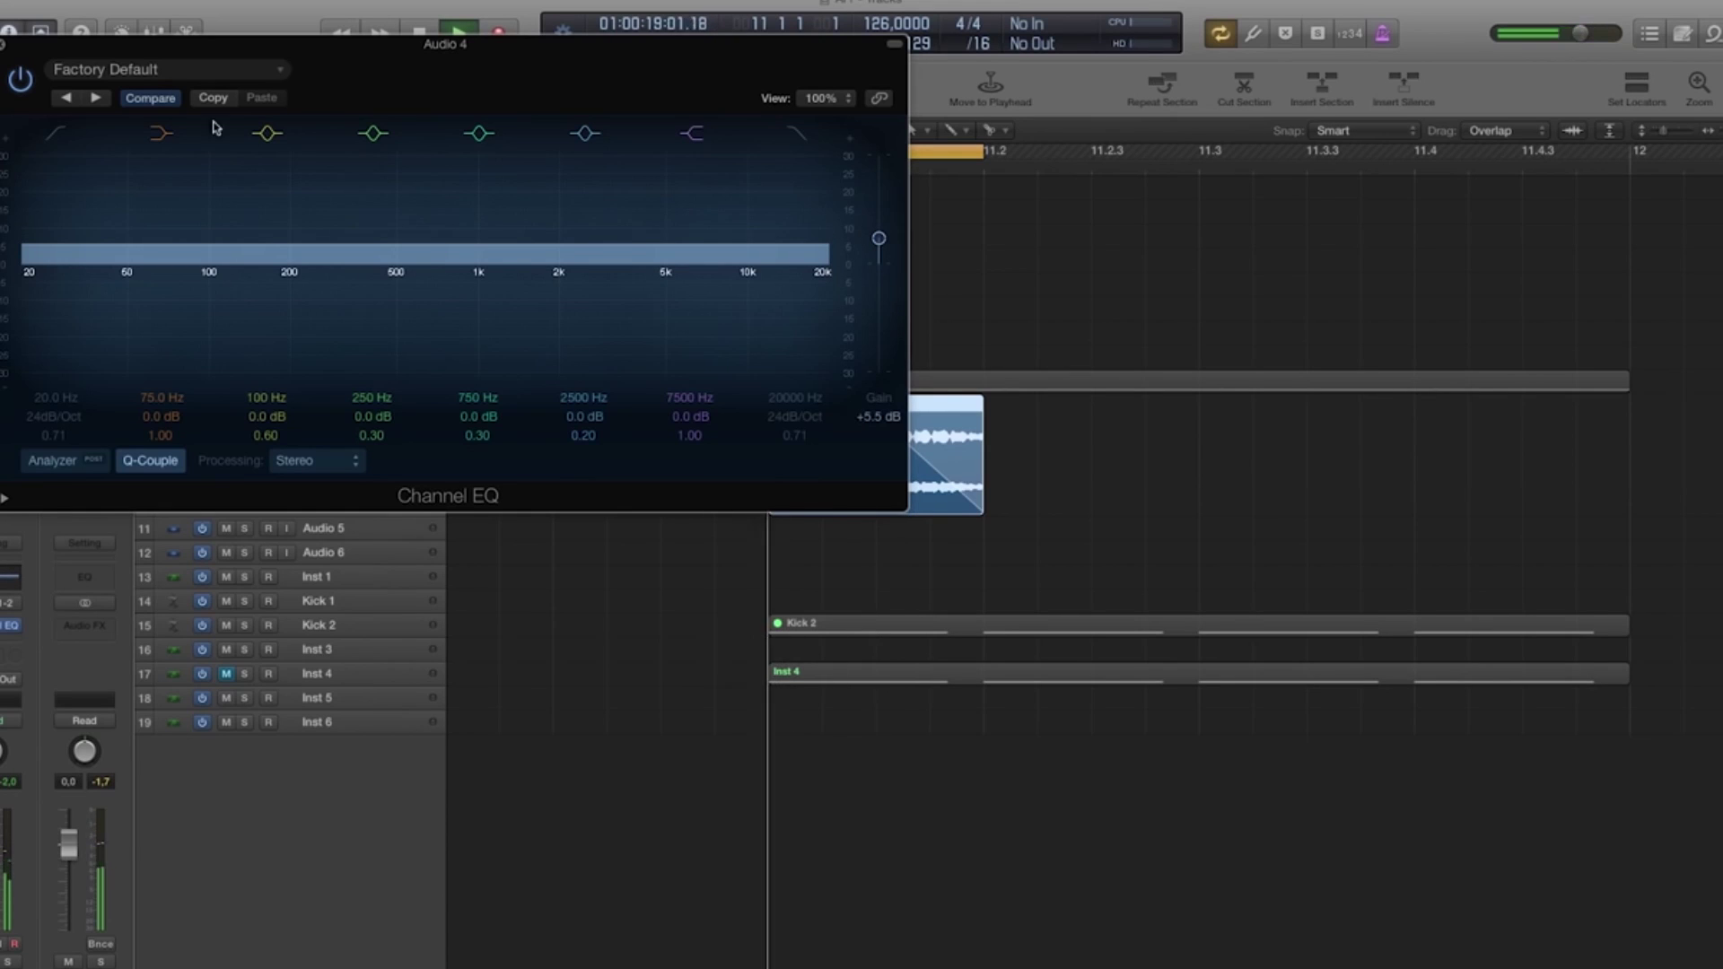
key(super+w)
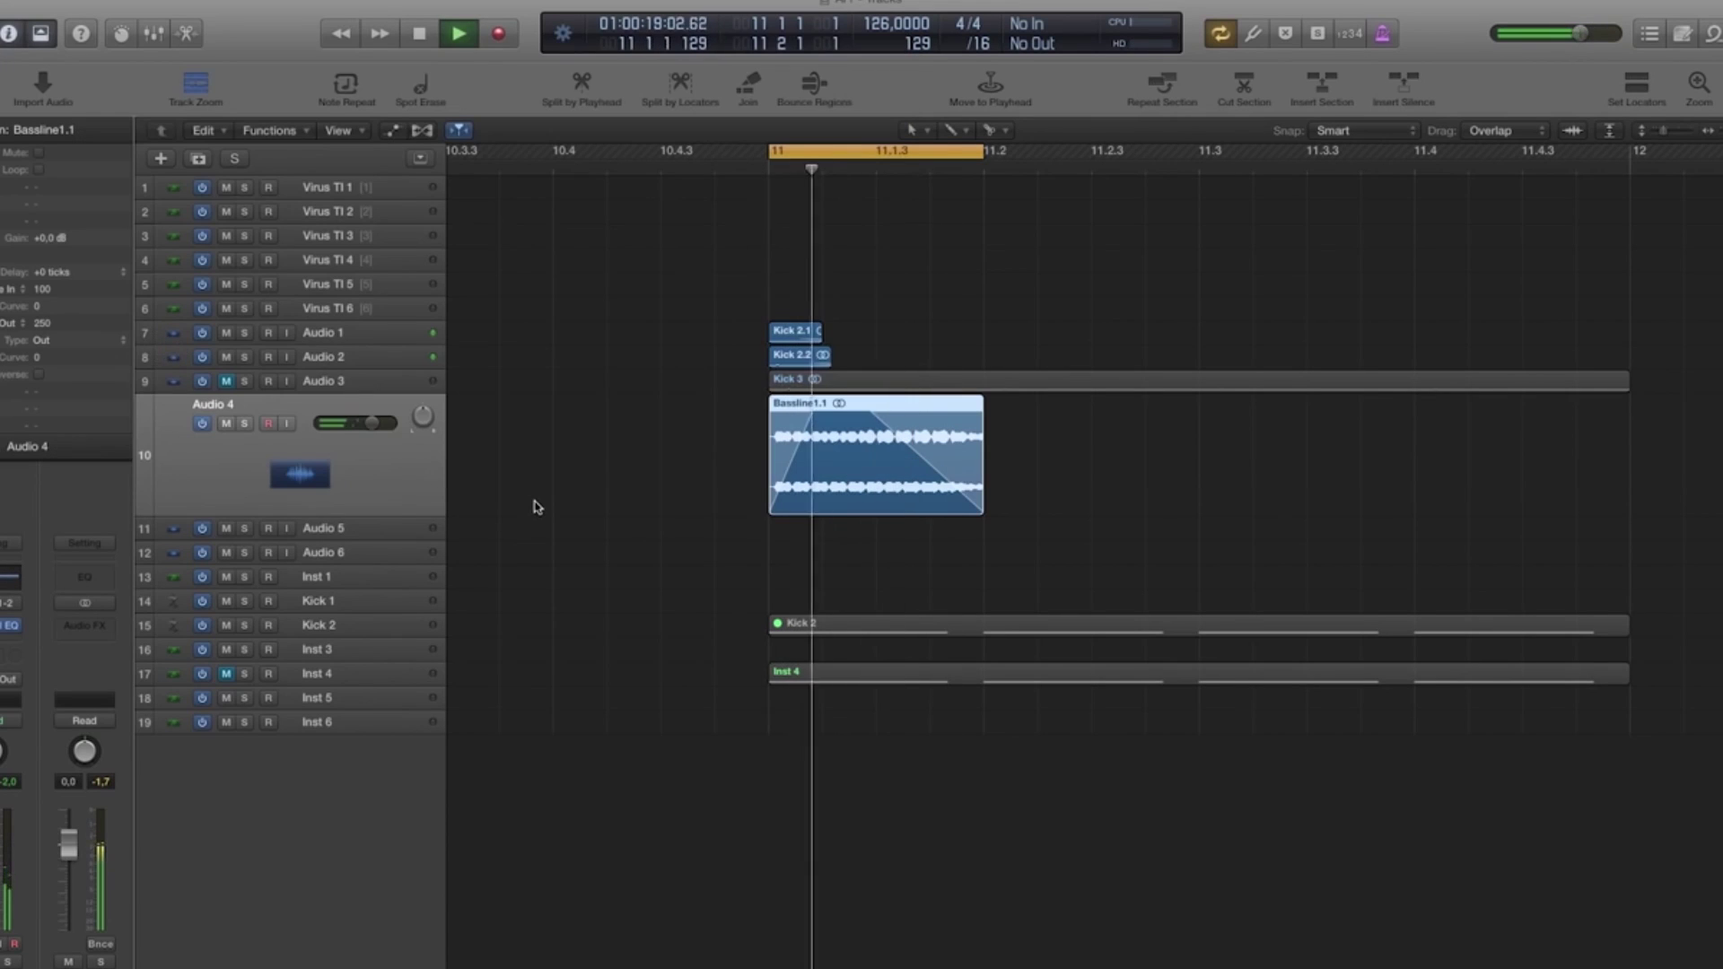
Set the bassline region's fade-in curve to -11 and play it with the kicks.
click(737, 423)
key(space)
click(779, 434)
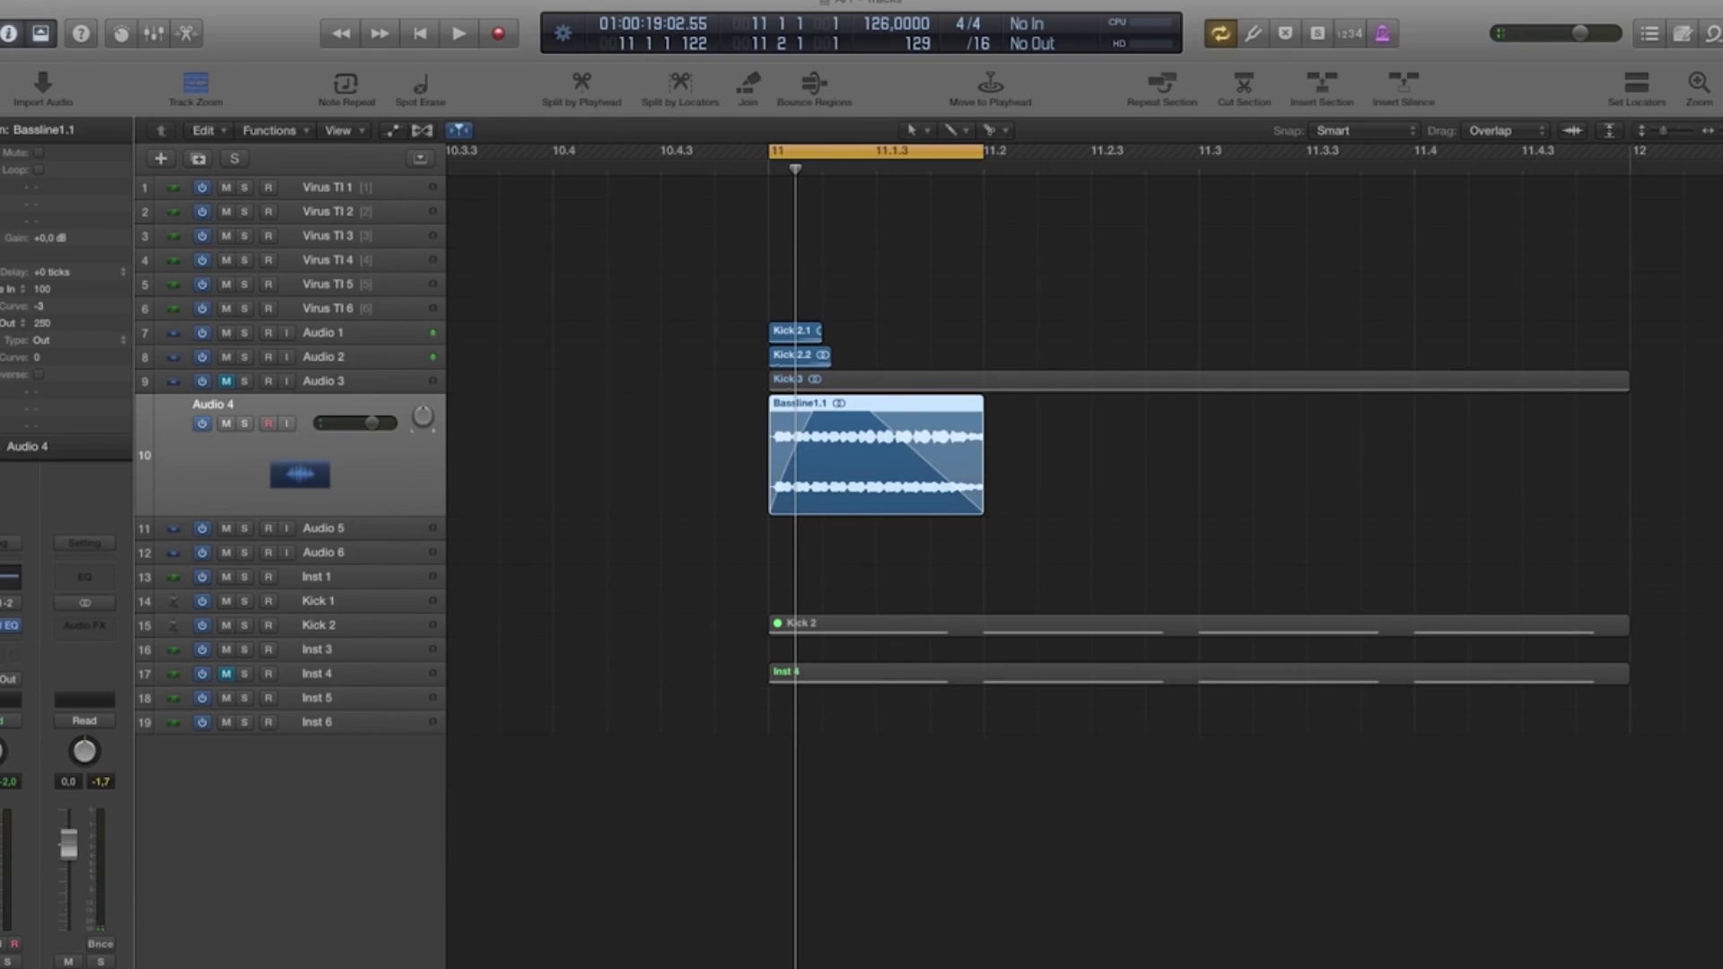
key(space)
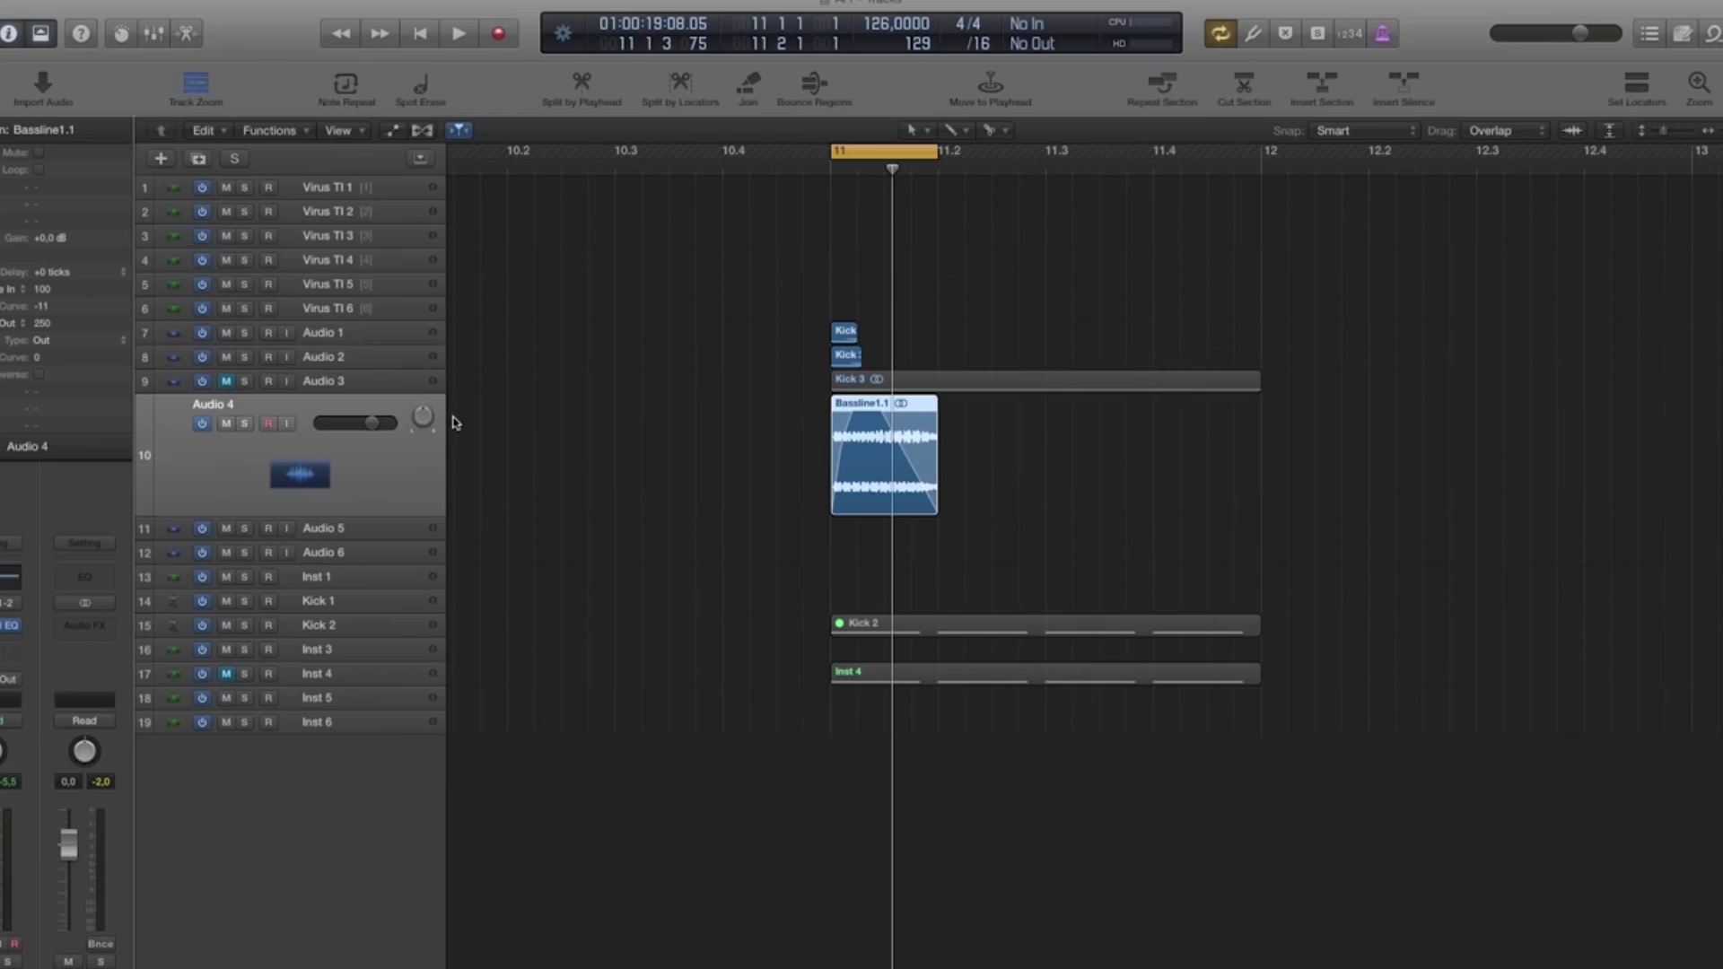
click(568, 456)
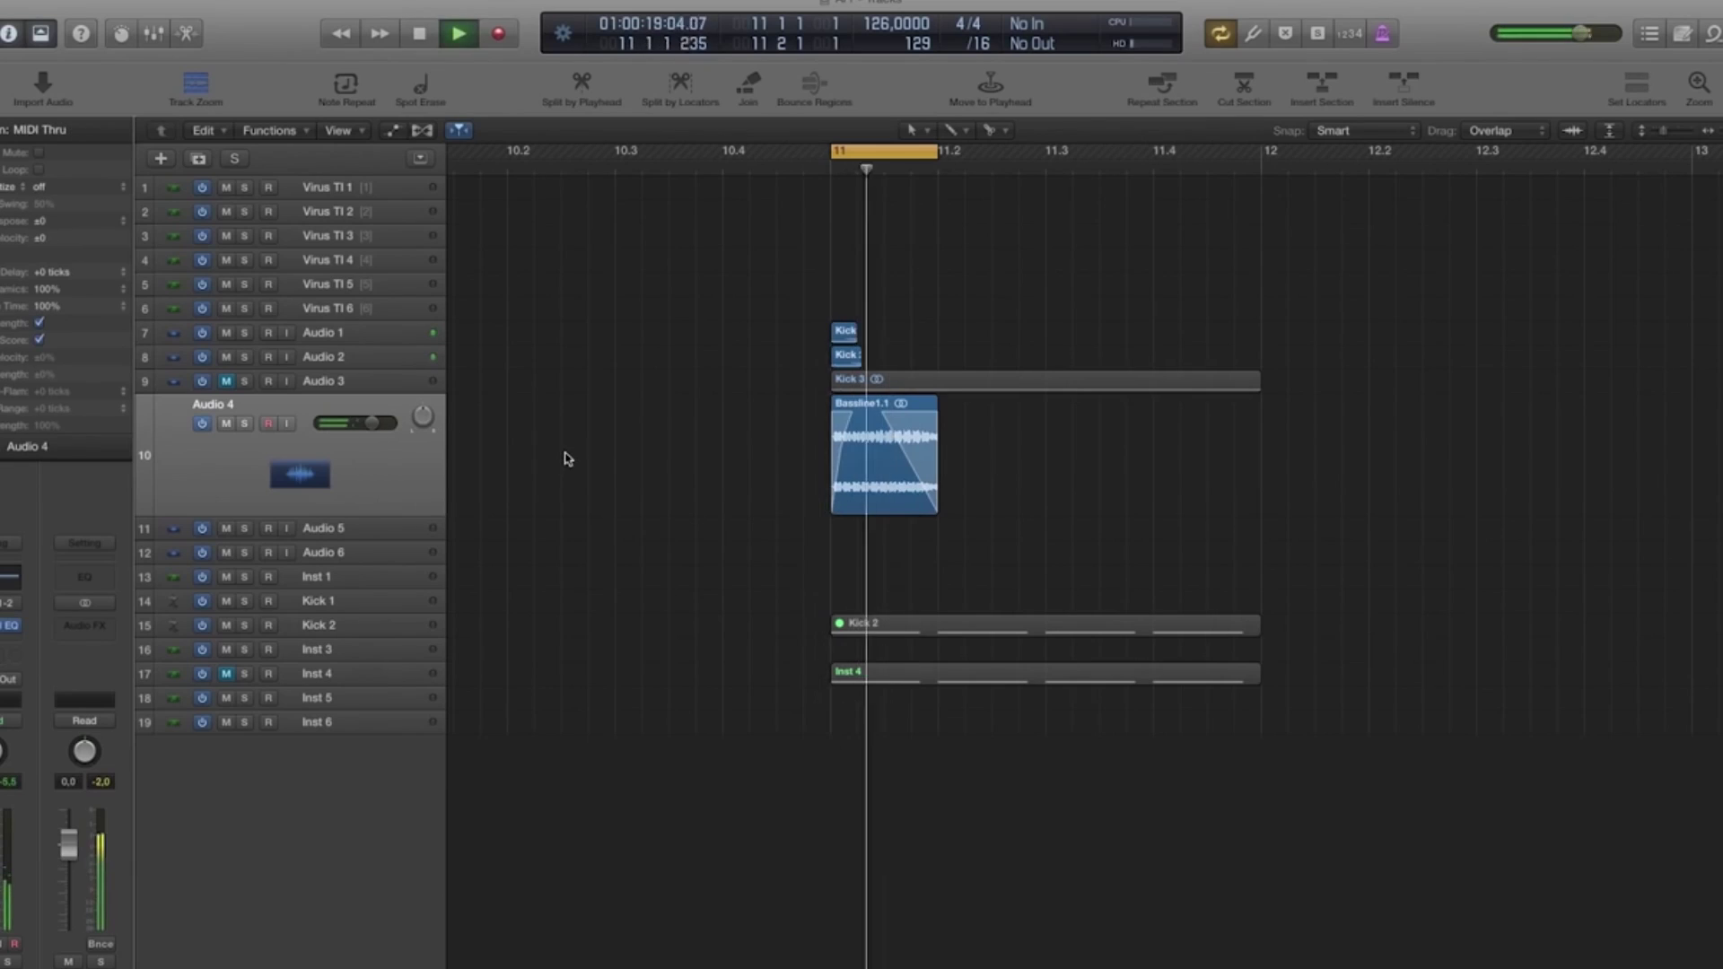
key(space)
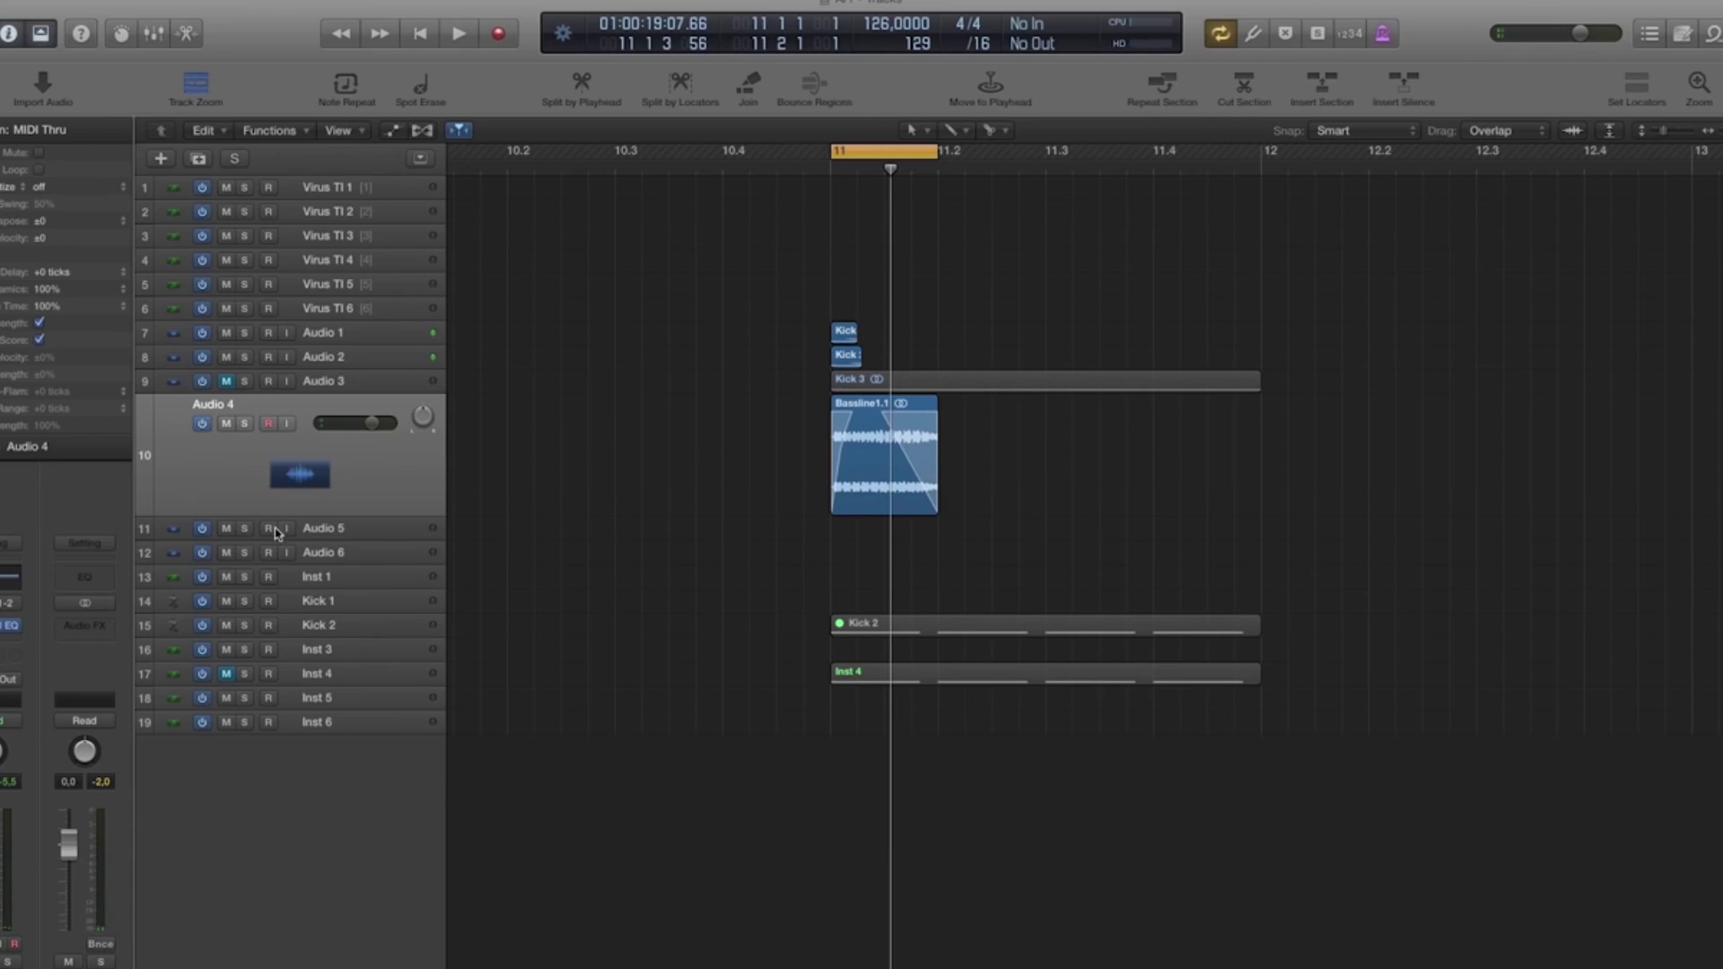
Unmute the Inst 4 track and solo it.
click(370, 679)
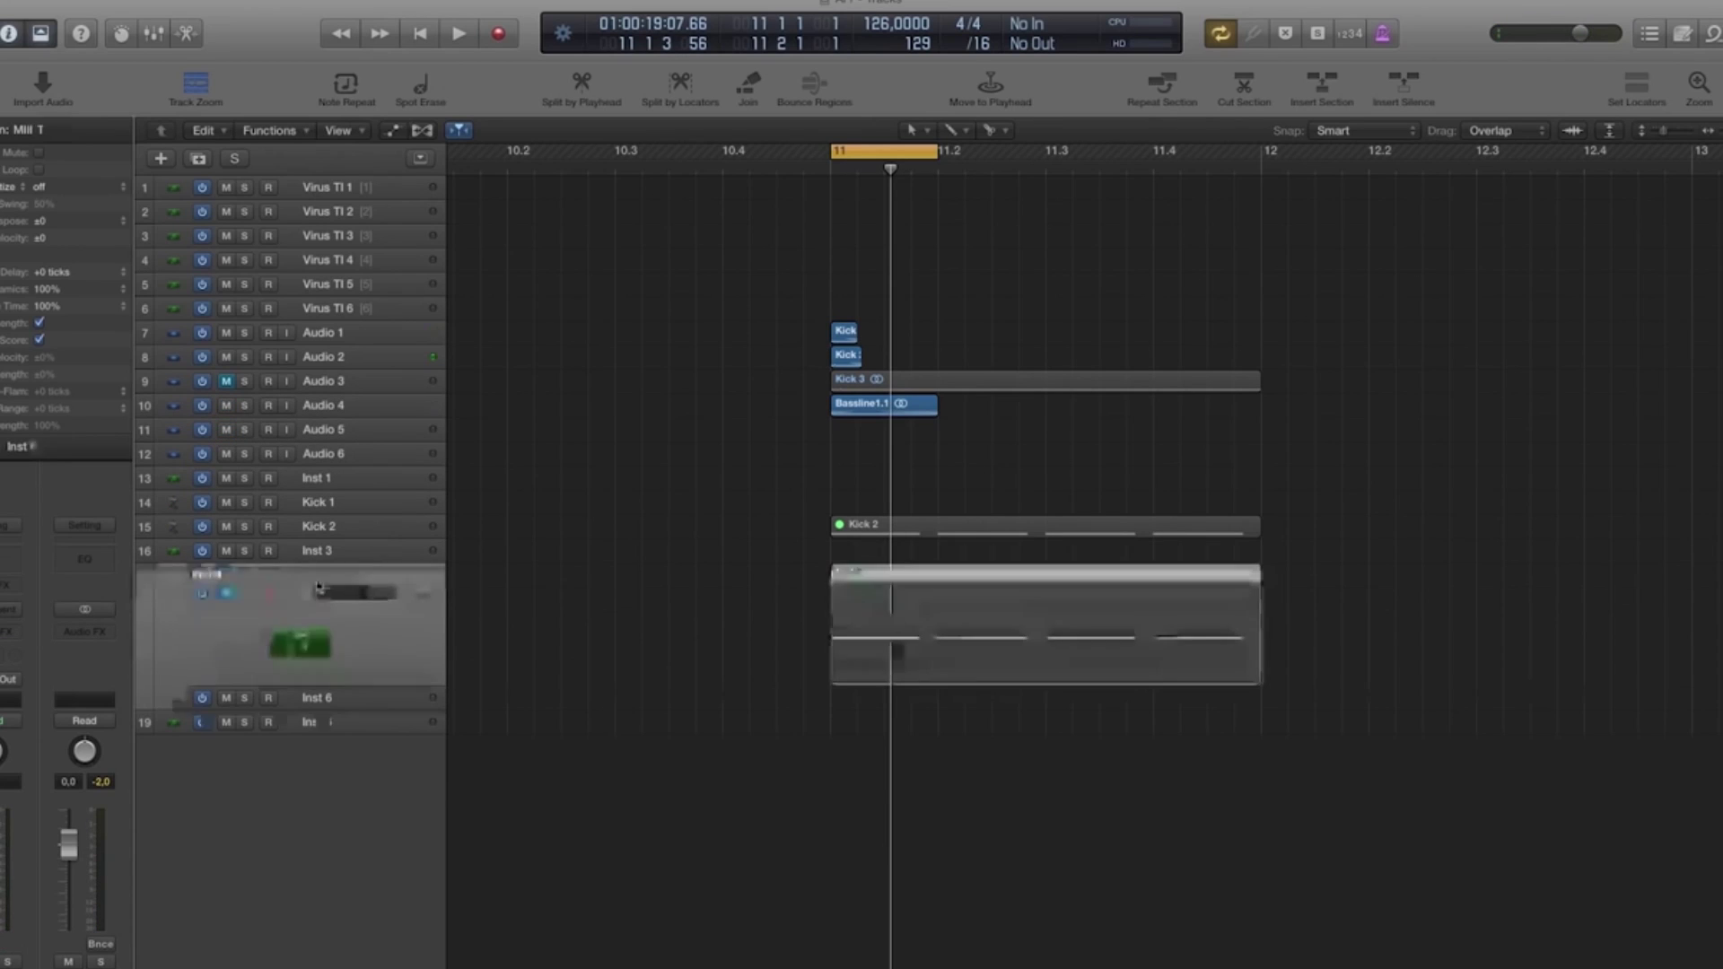
click(531, 607)
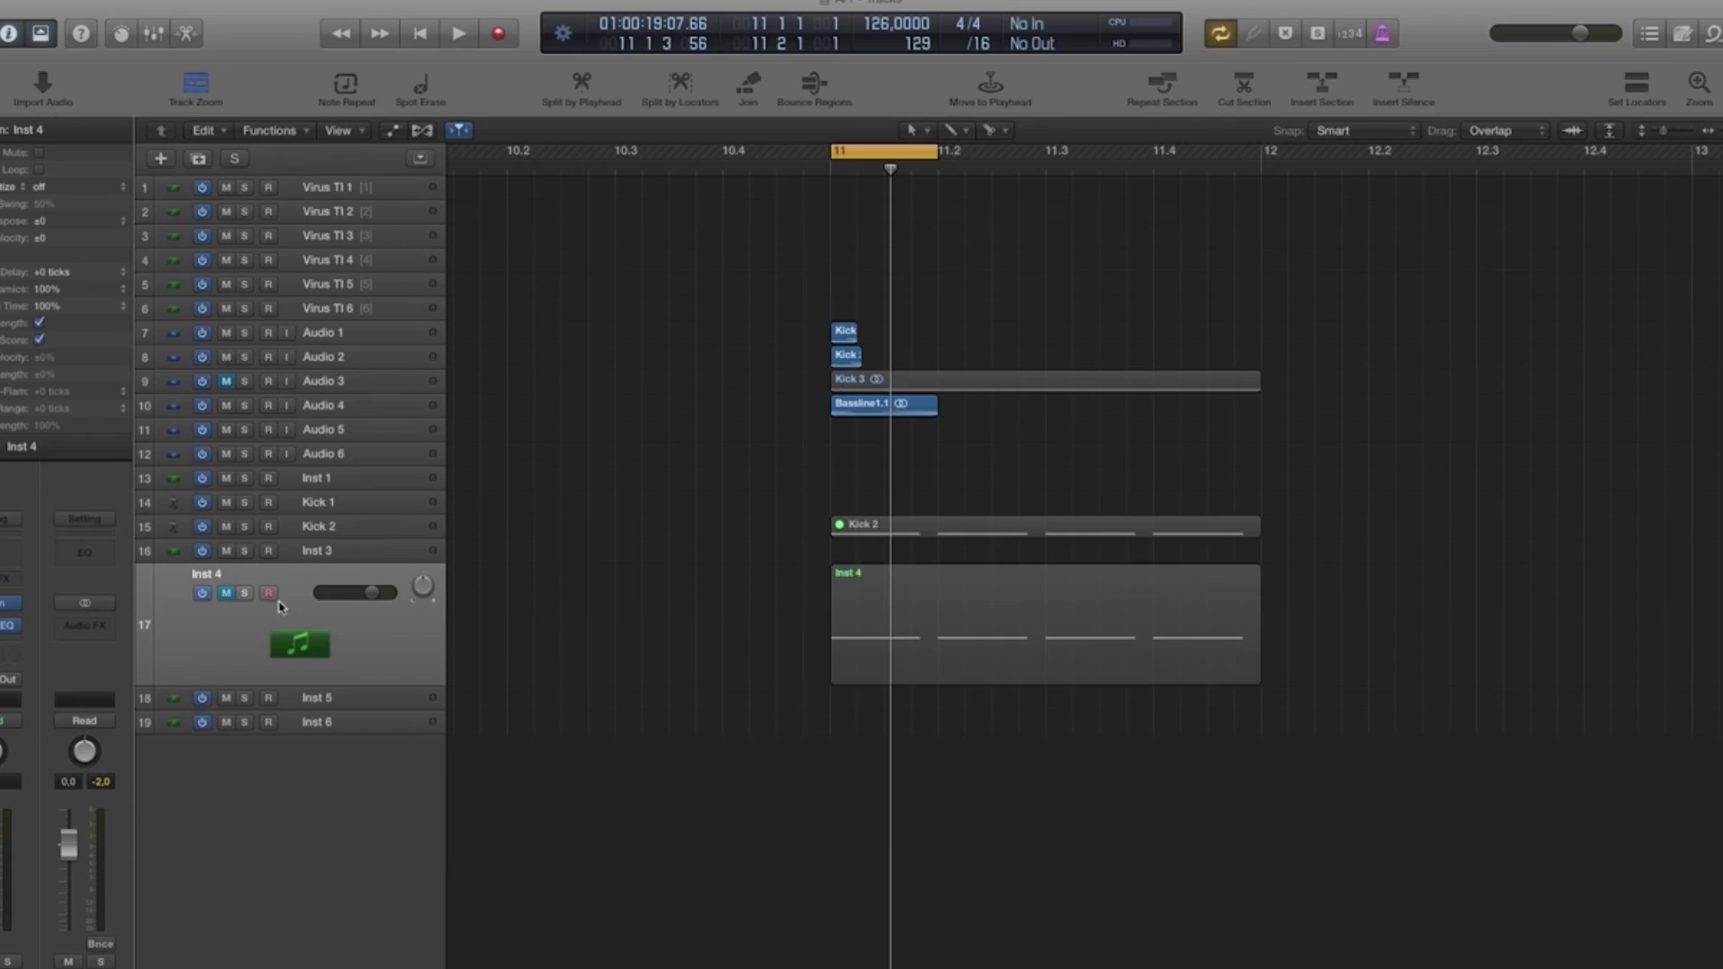
click(226, 593)
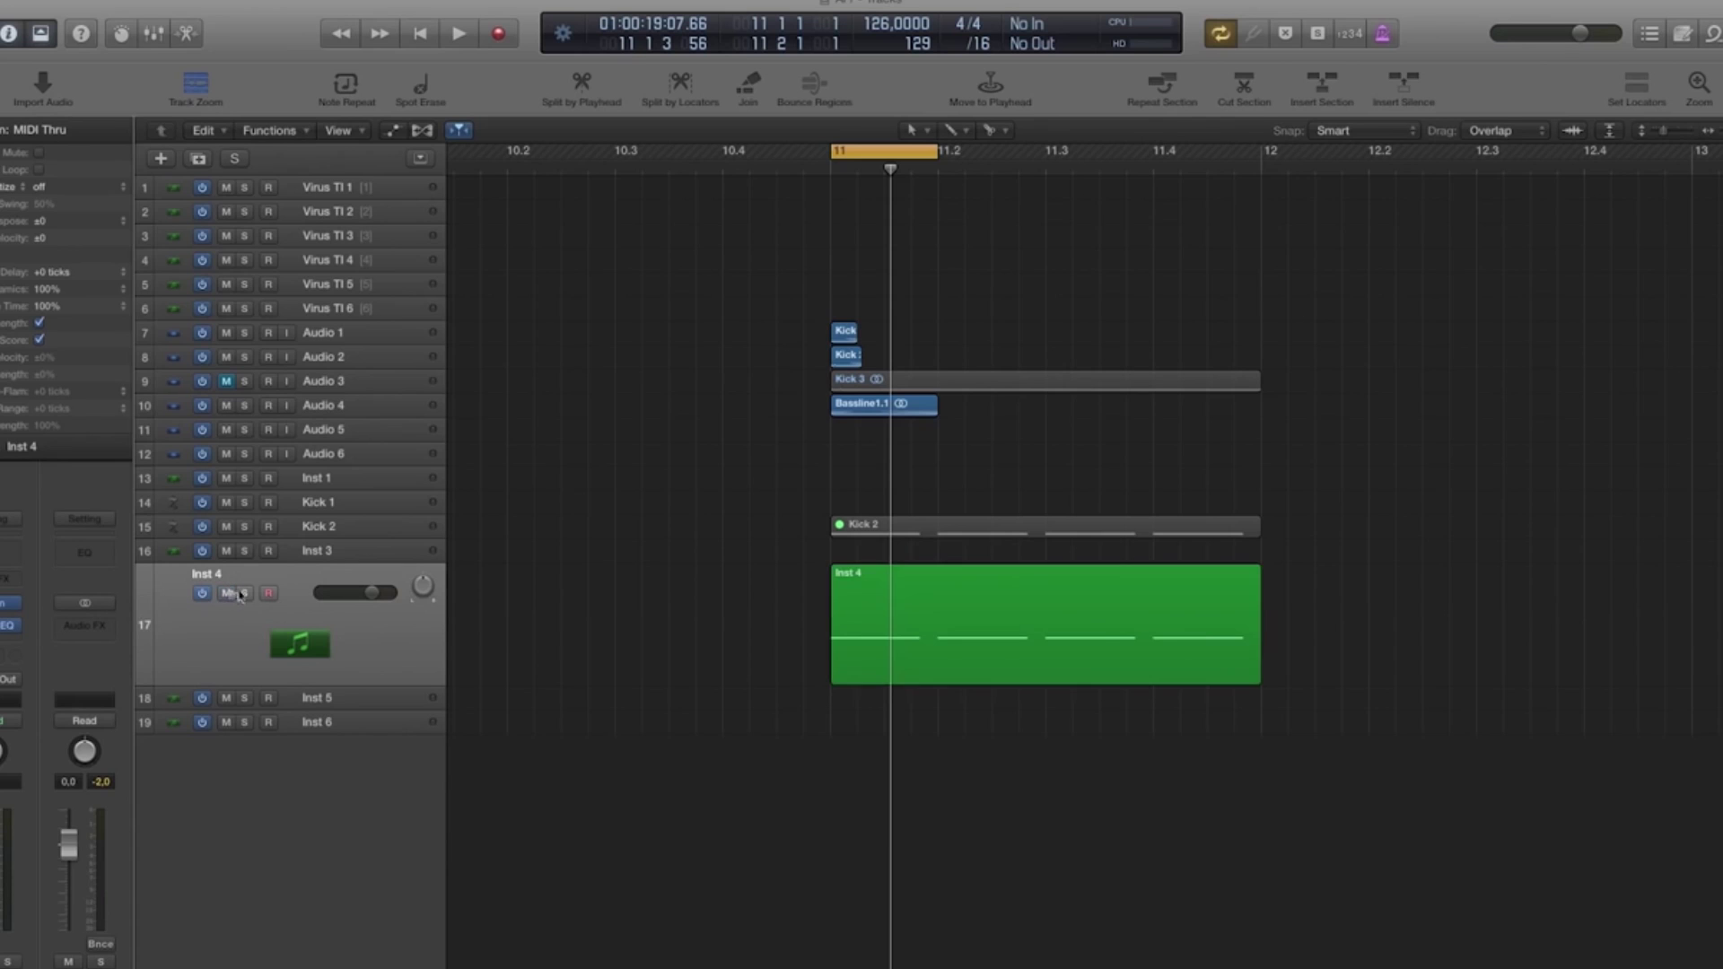
click(245, 593)
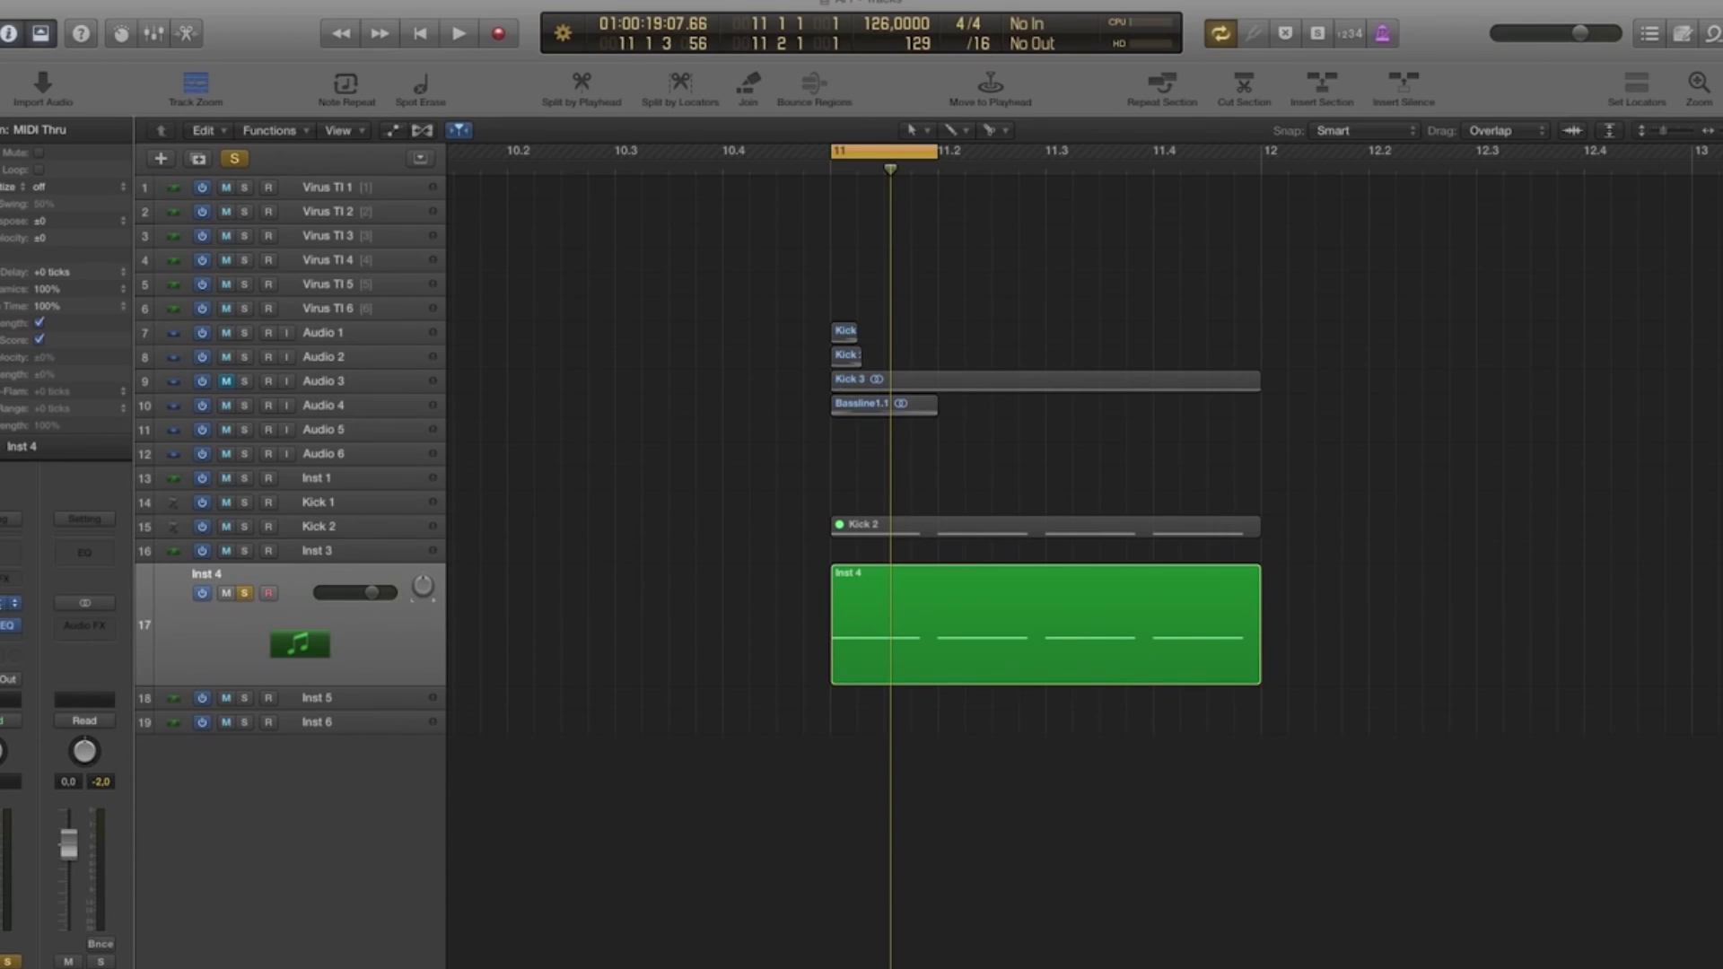
Load the Synth Bass patch Attitude MS-20 Saw in Inst 4's Trilian and close the instrument.
click(2, 603)
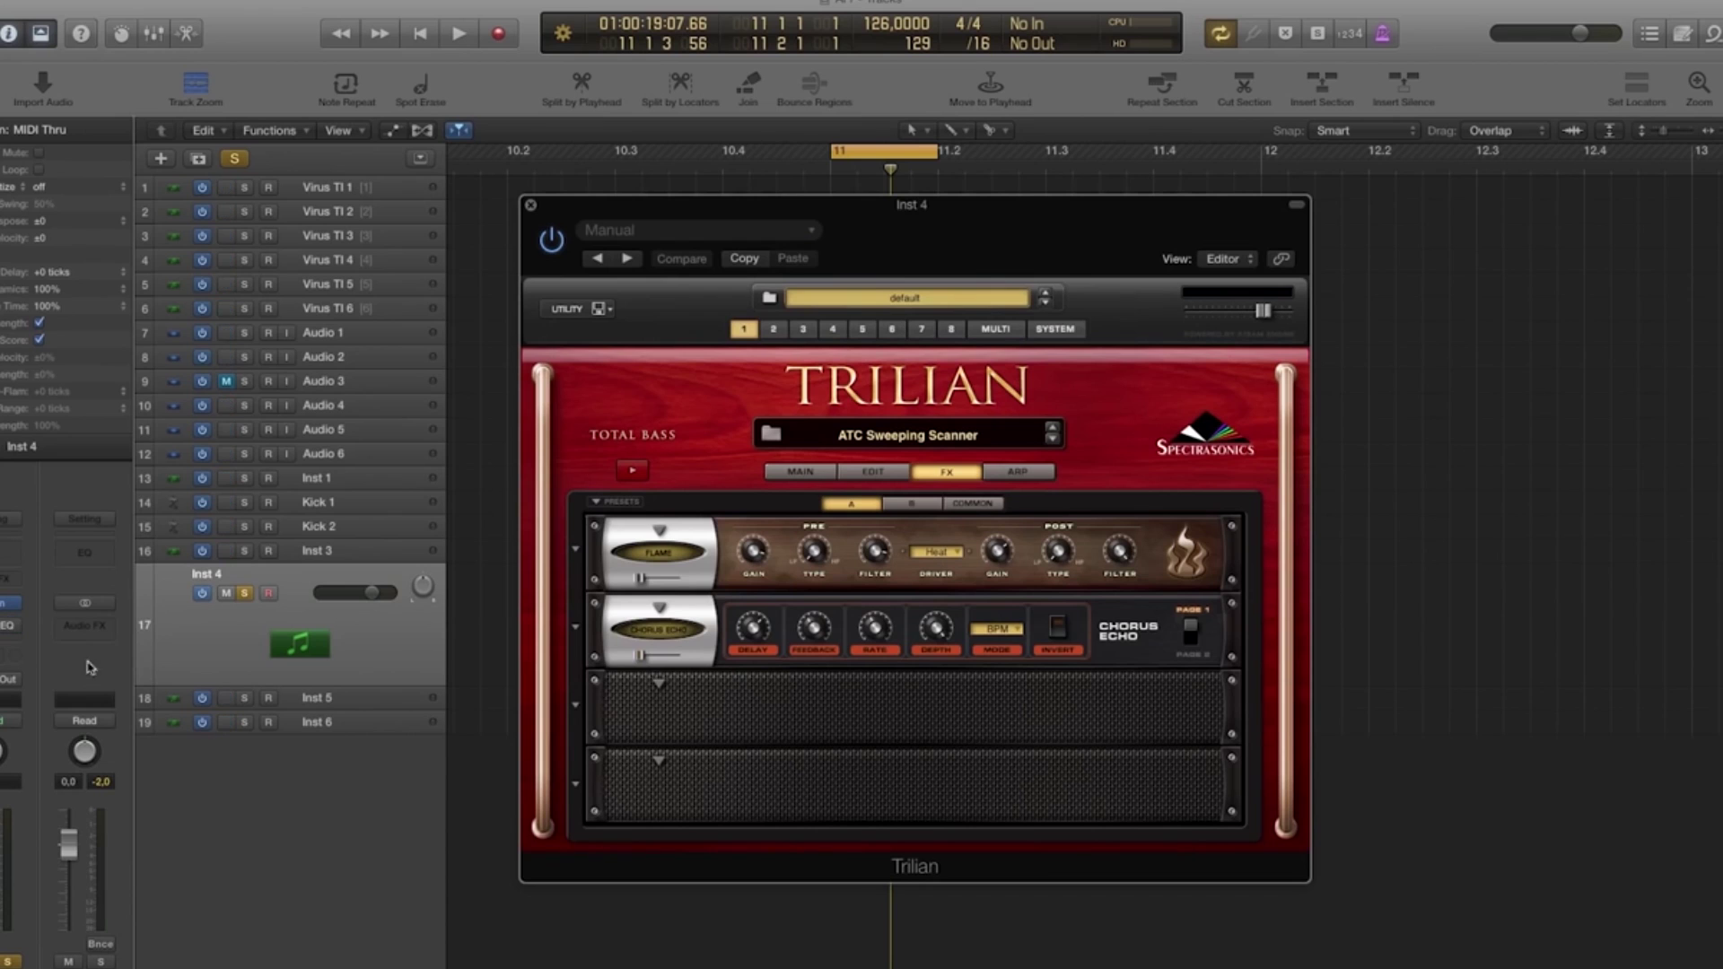
click(866, 444)
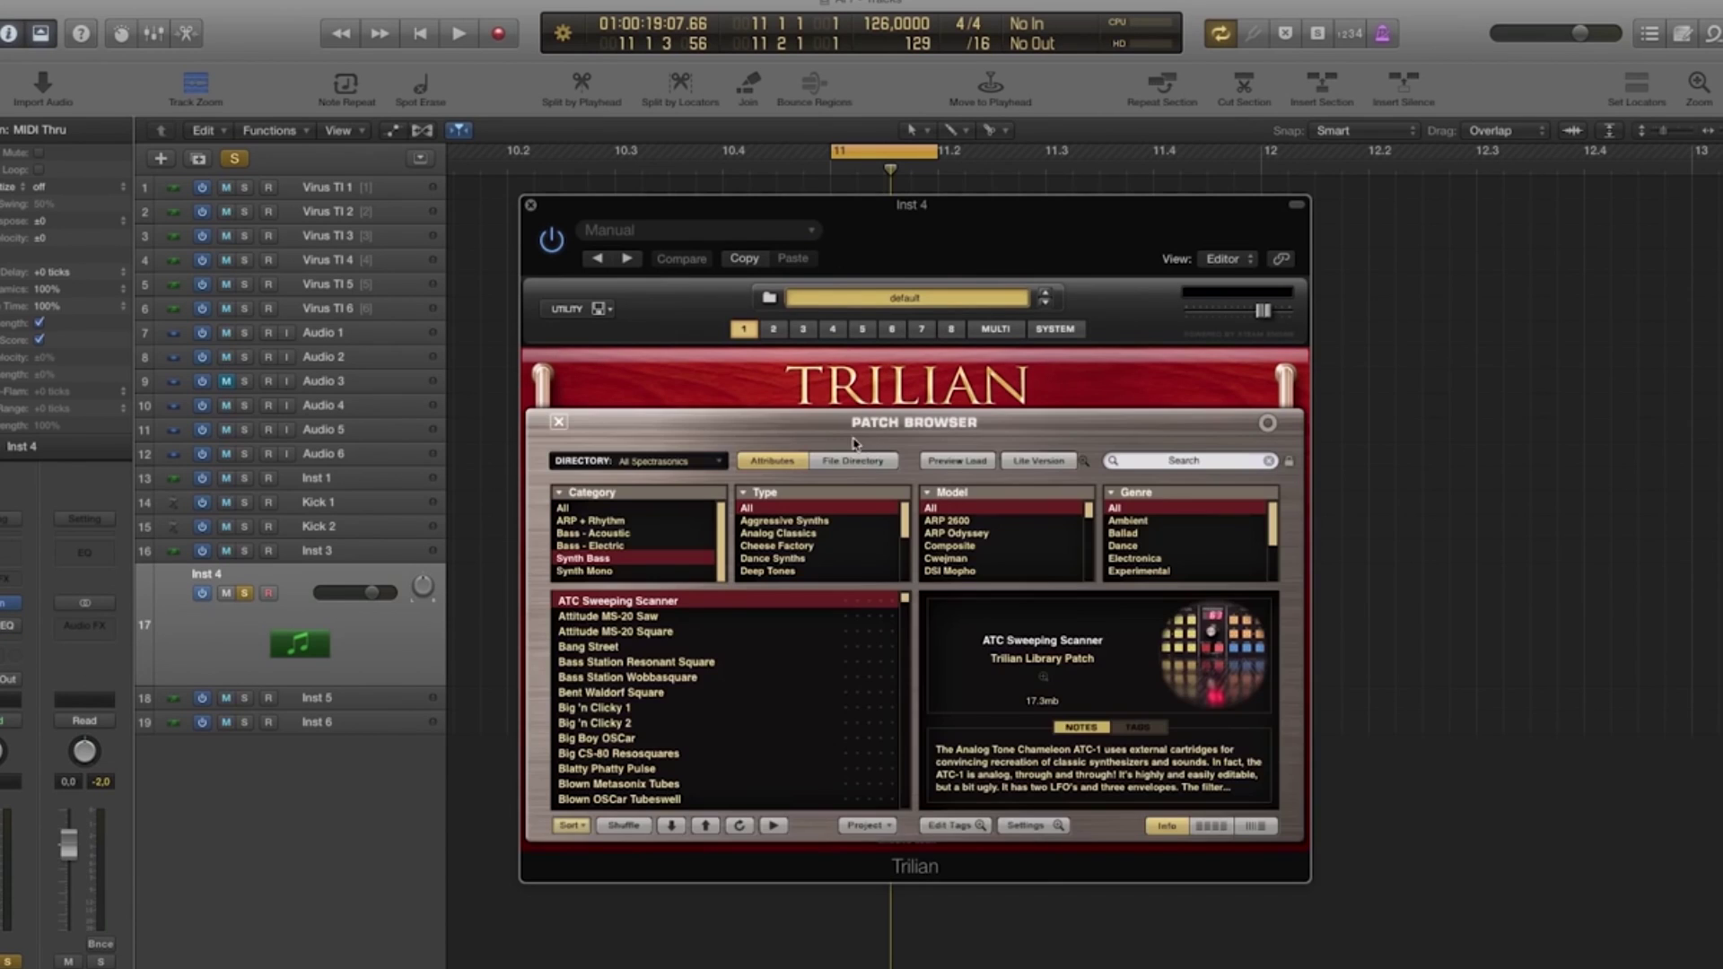
click(591, 617)
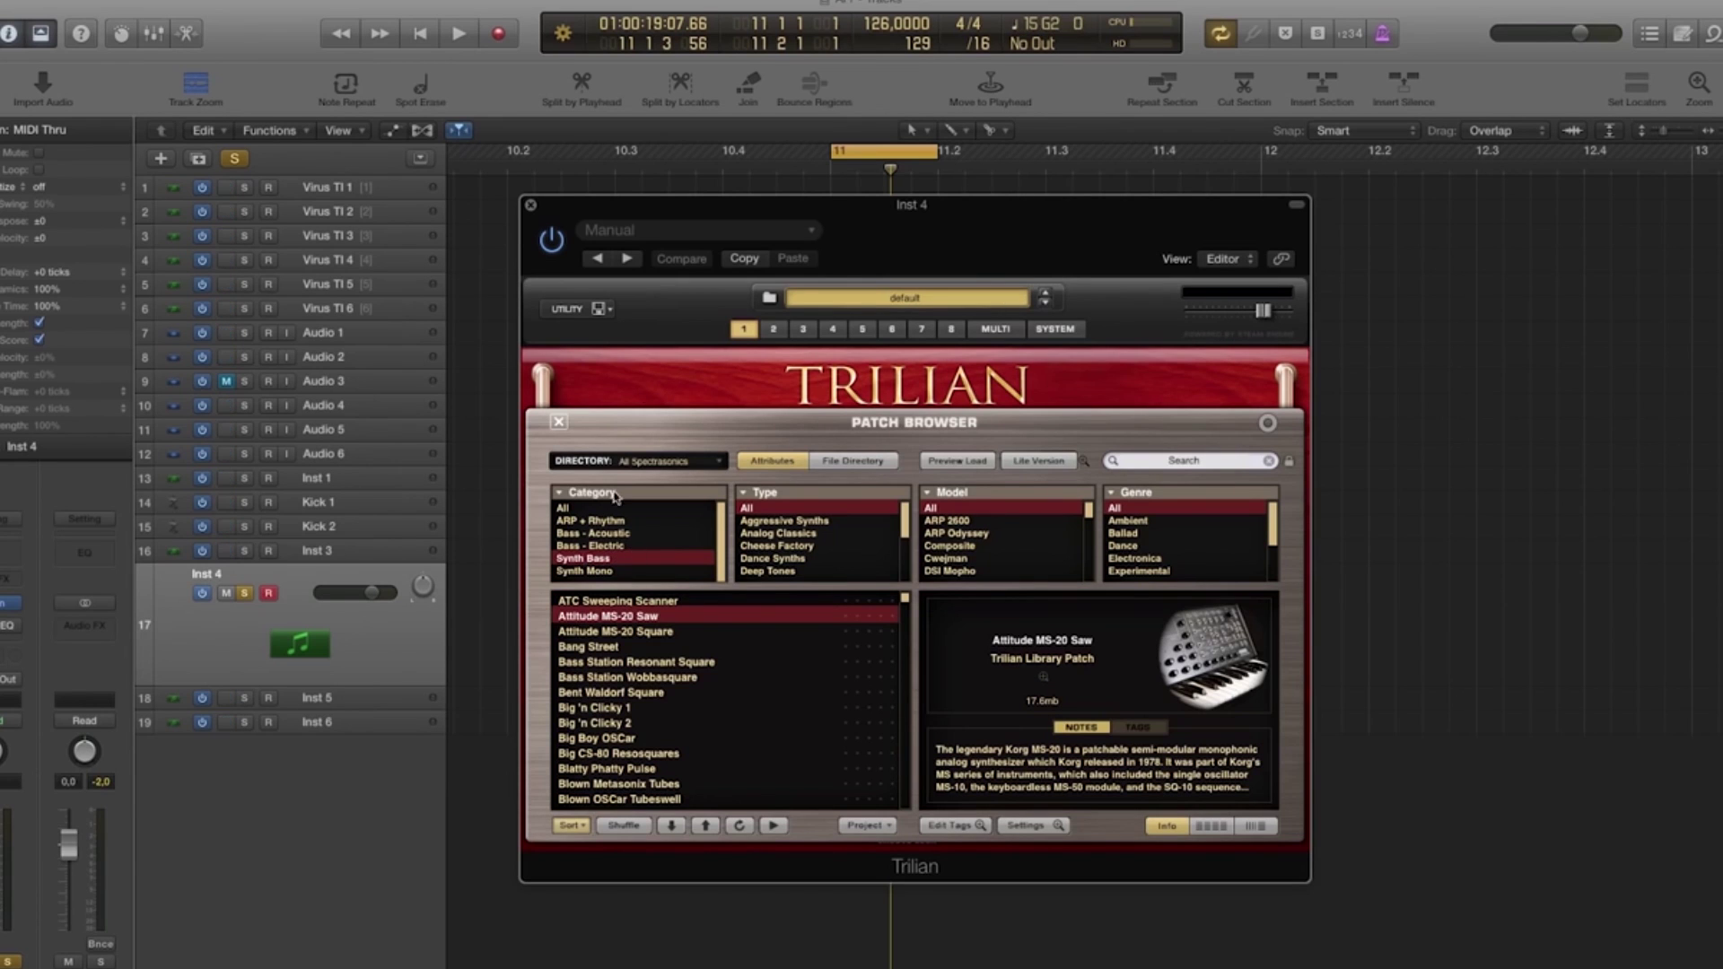
click(530, 205)
Open the Inst 4 region's notes, play it, and load the Trilian patch Attitude MS-20 Square on the track.
double_click(934, 596)
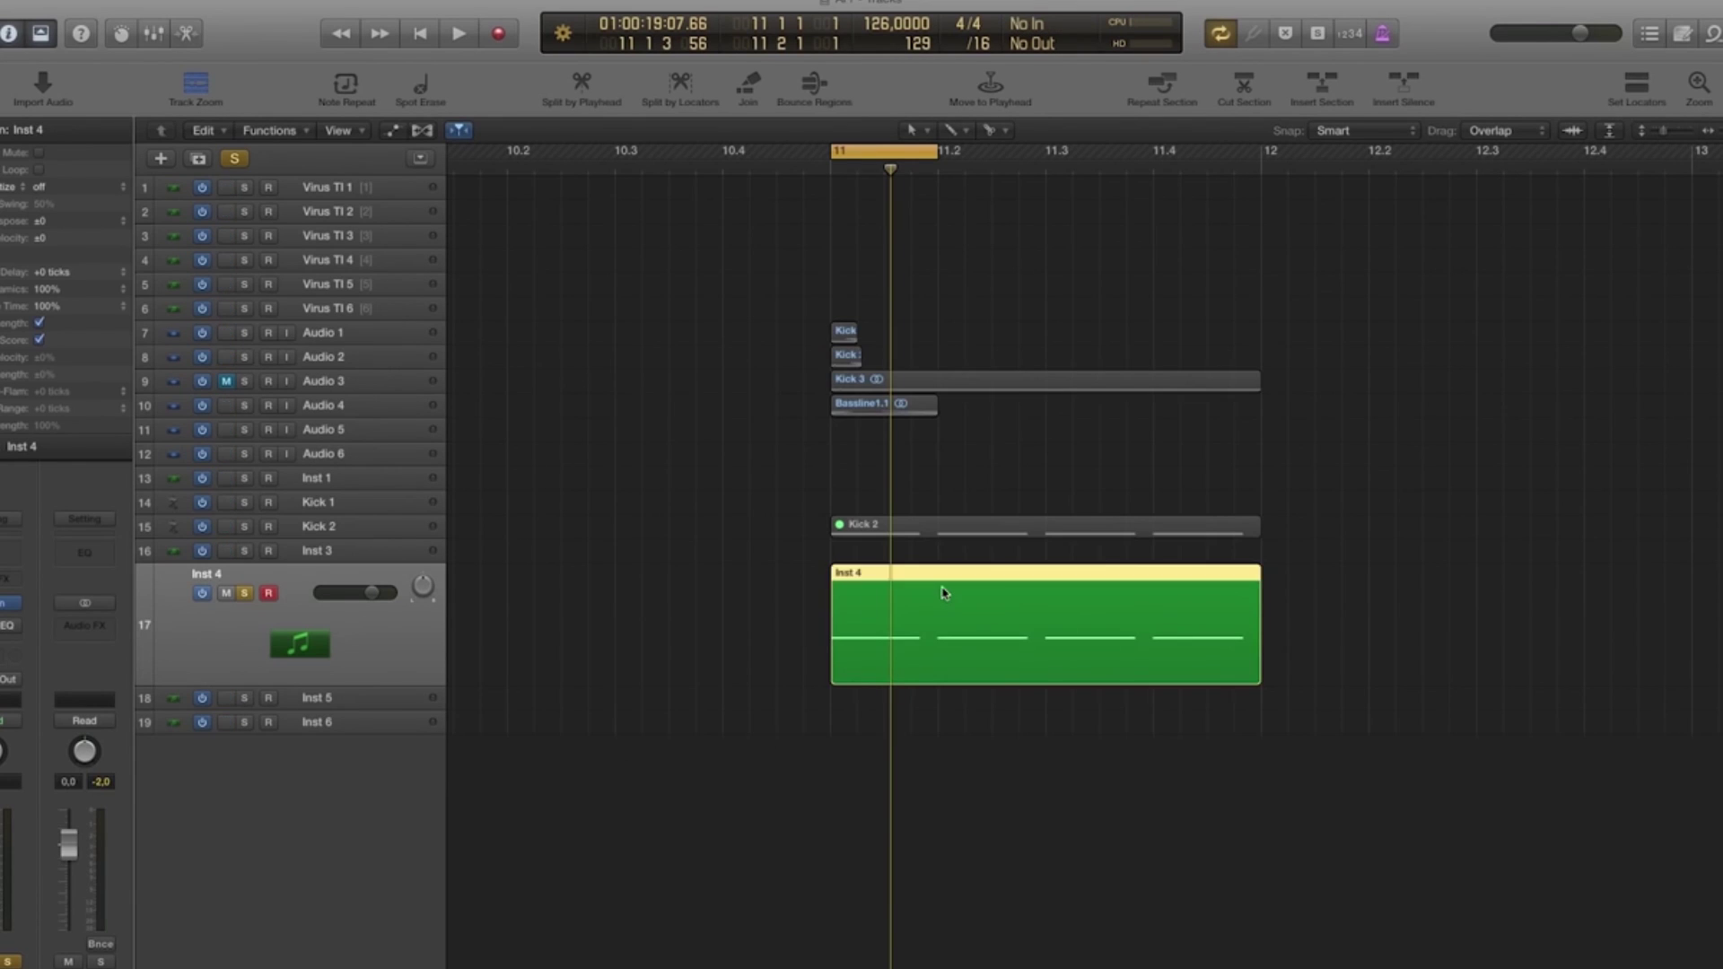
key(space)
key(space)
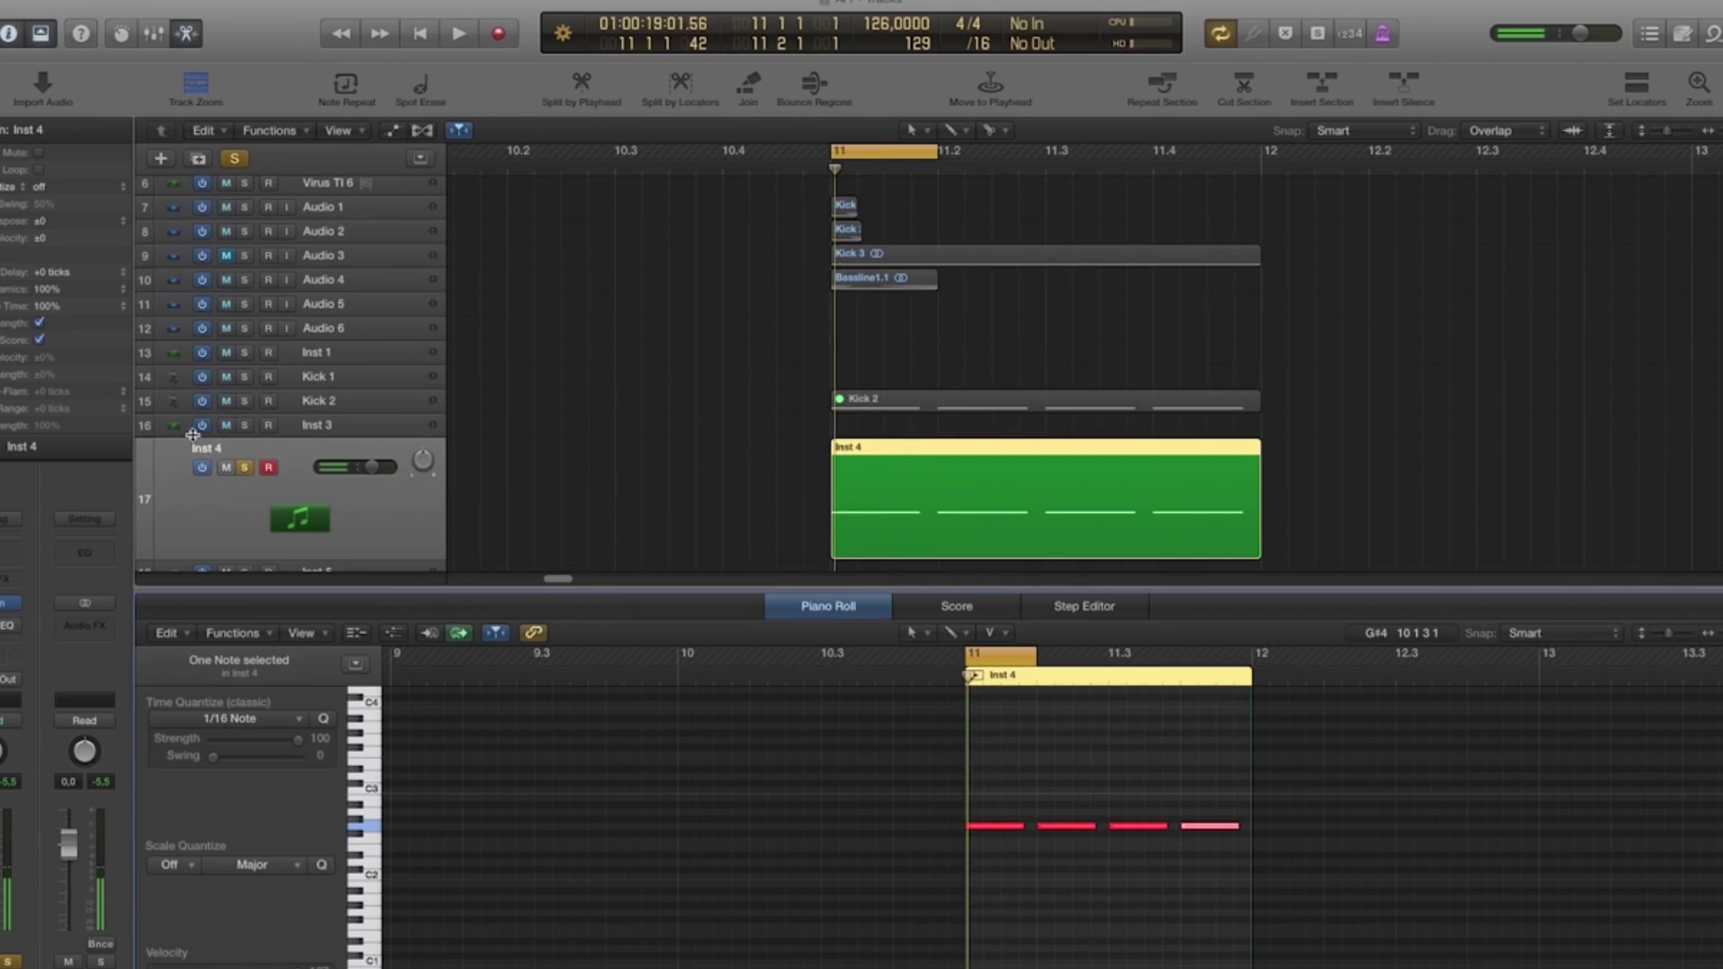
click(6, 605)
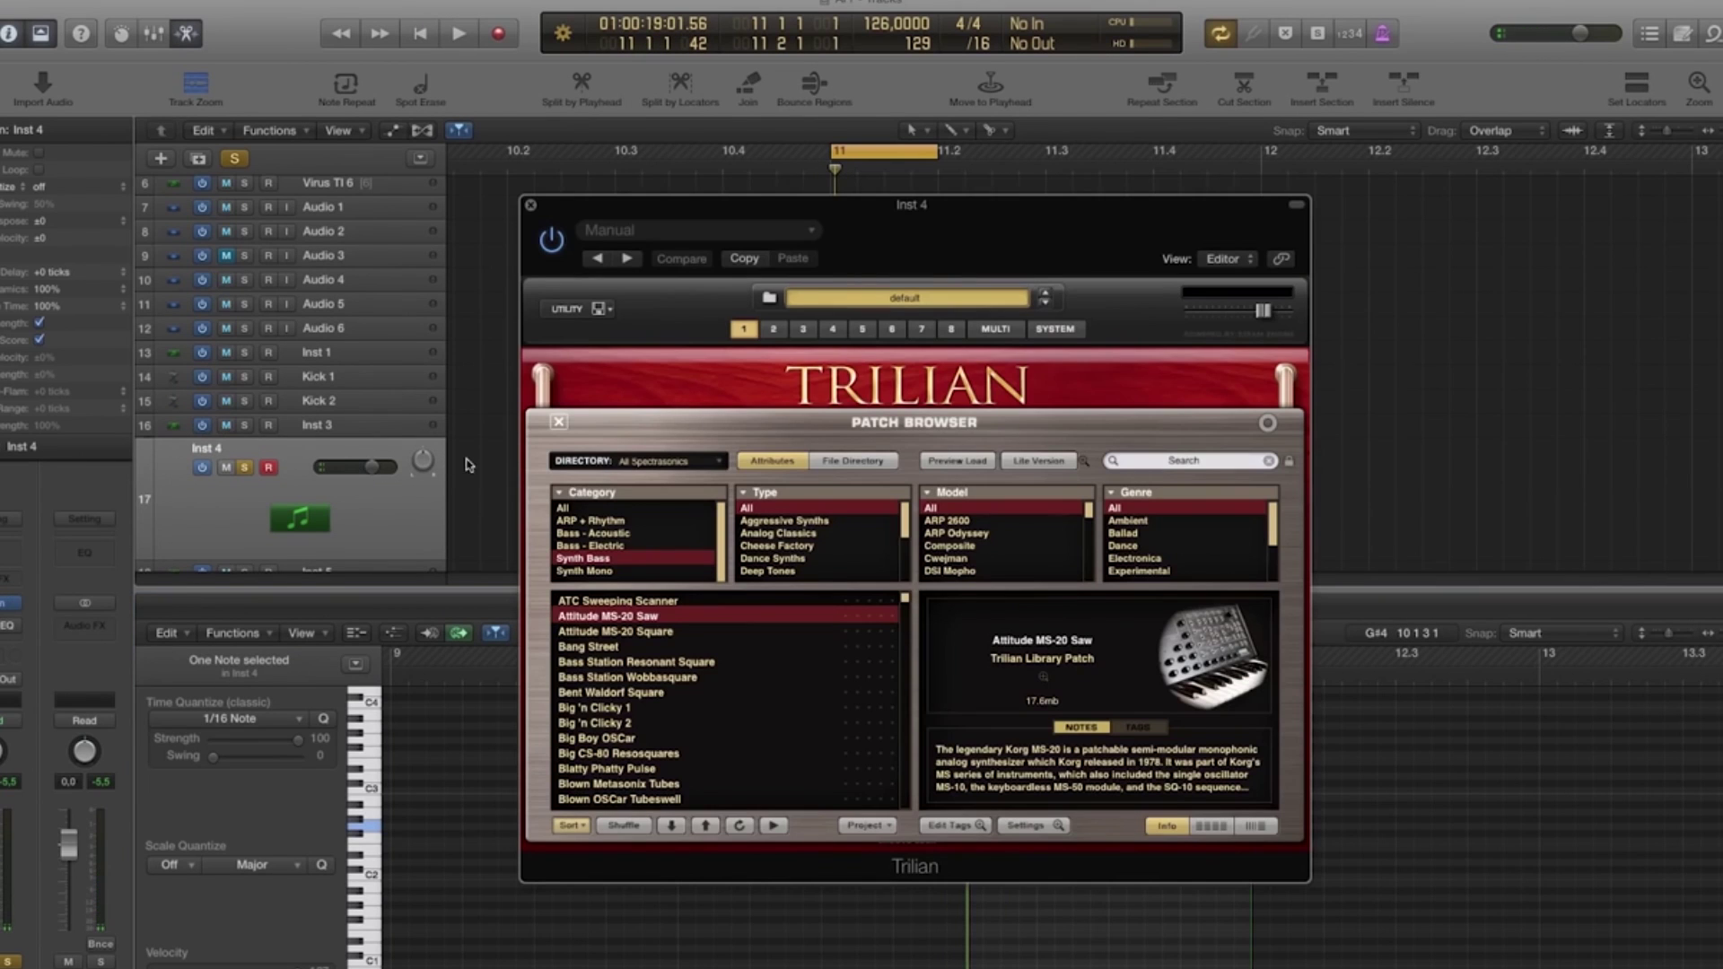
key(Down)
key(space)
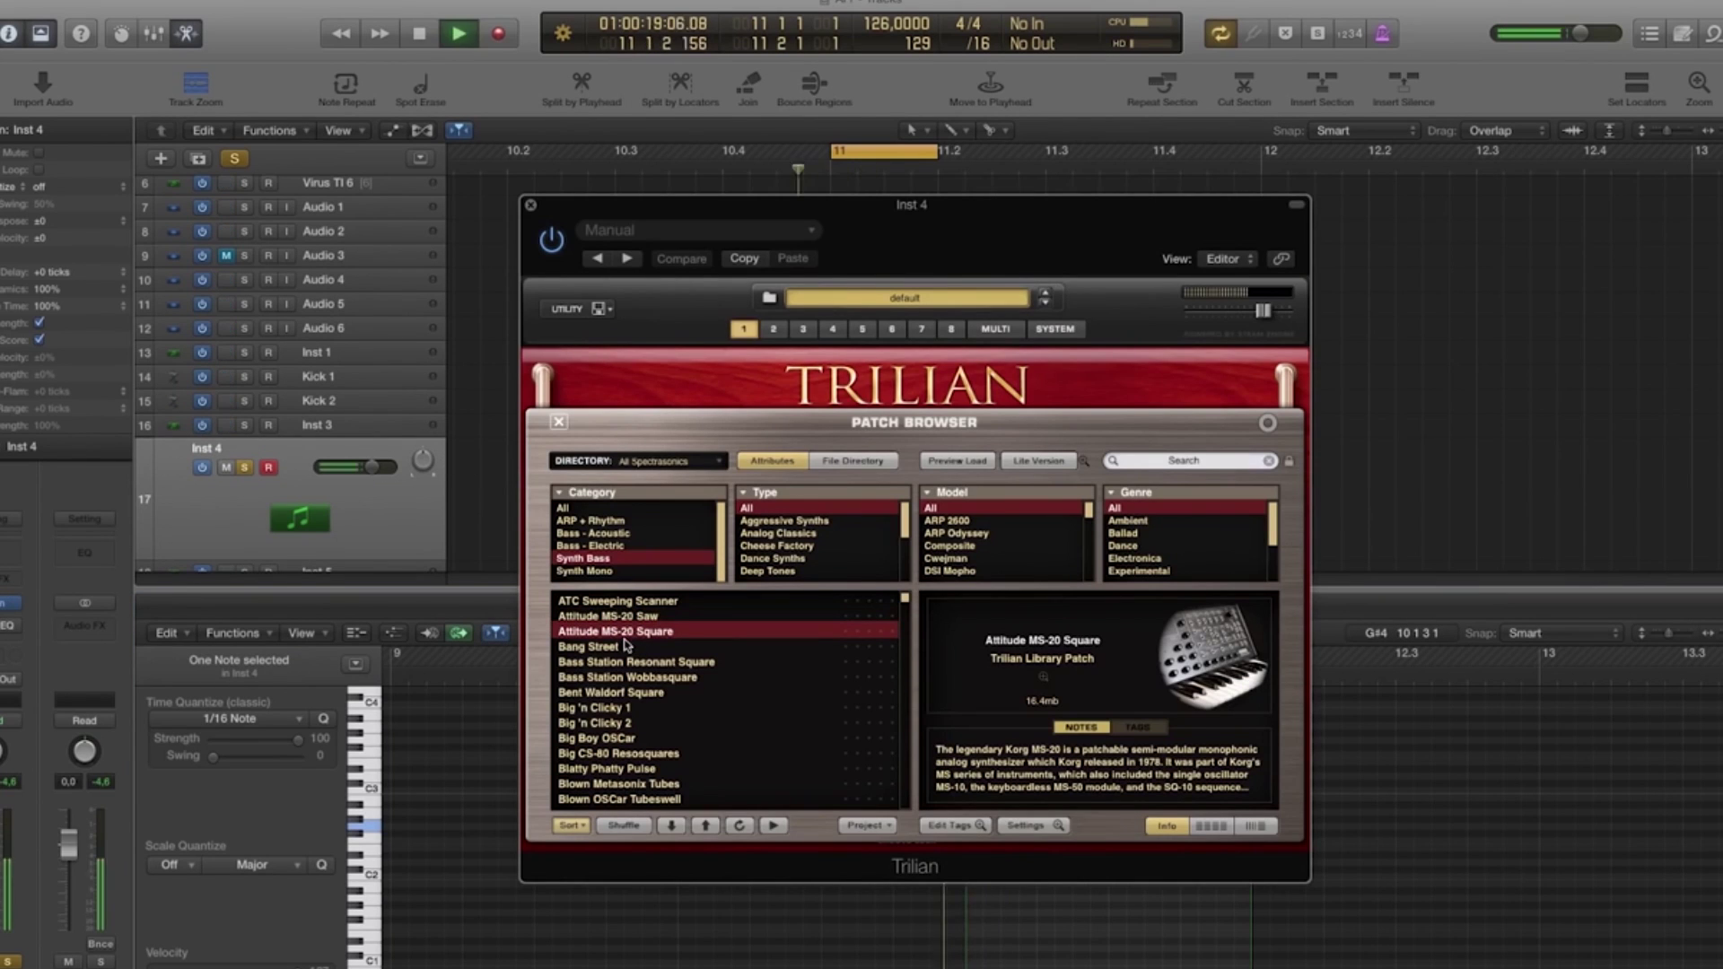
click(530, 206)
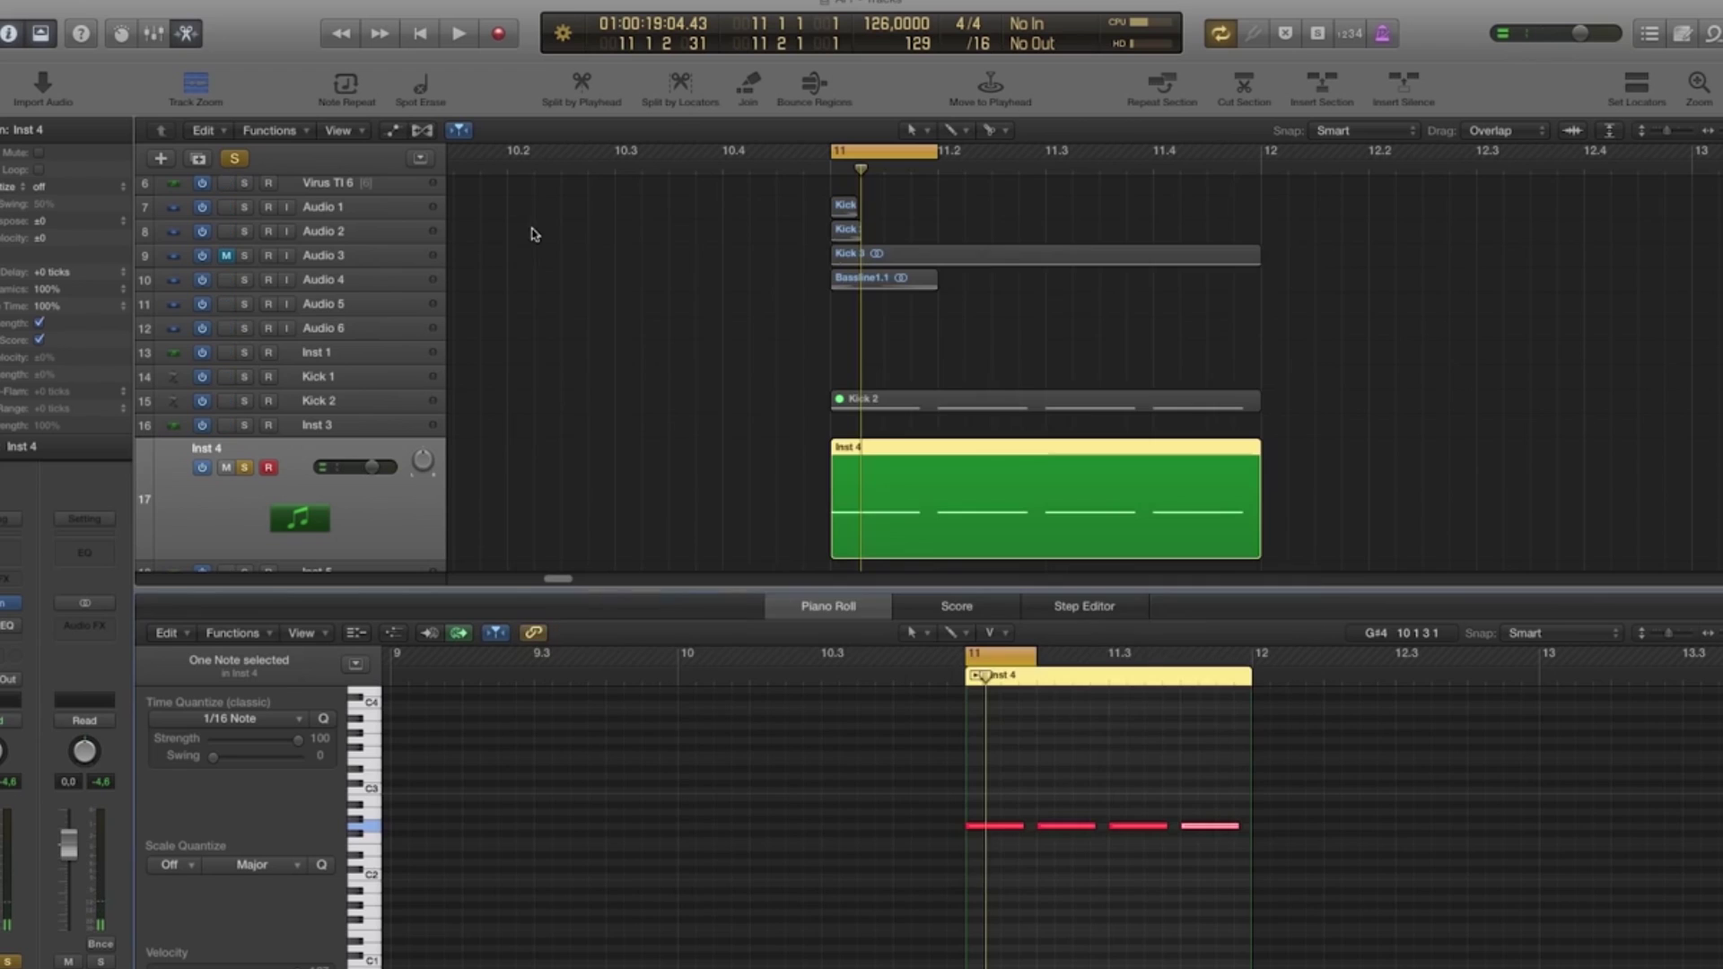
Shorten the Inst 4 notes and delete the last three, keeping only the one at the start of bar 11.
click(953, 869)
drag(1021, 829, 986, 829)
drag(1224, 798, 1220, 801)
key(Delete)
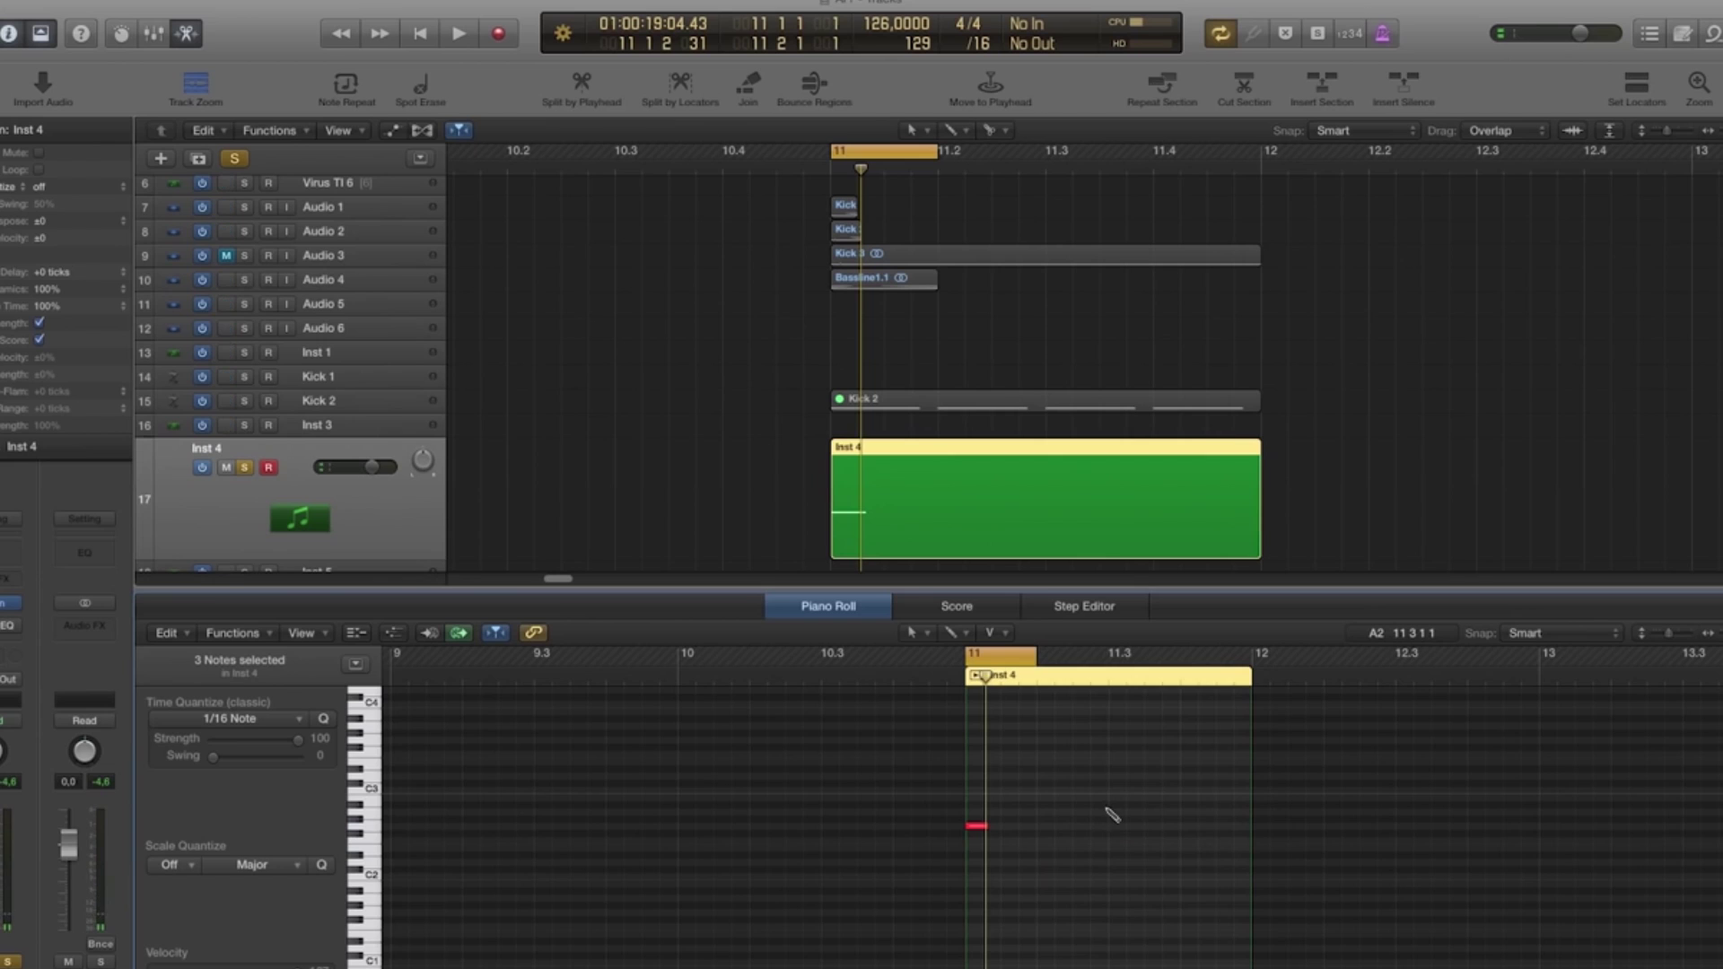
Place the remaining note, one sixteenth long, on the first beat's second sixteenth and copy it to the fourth.
key(super+Right)
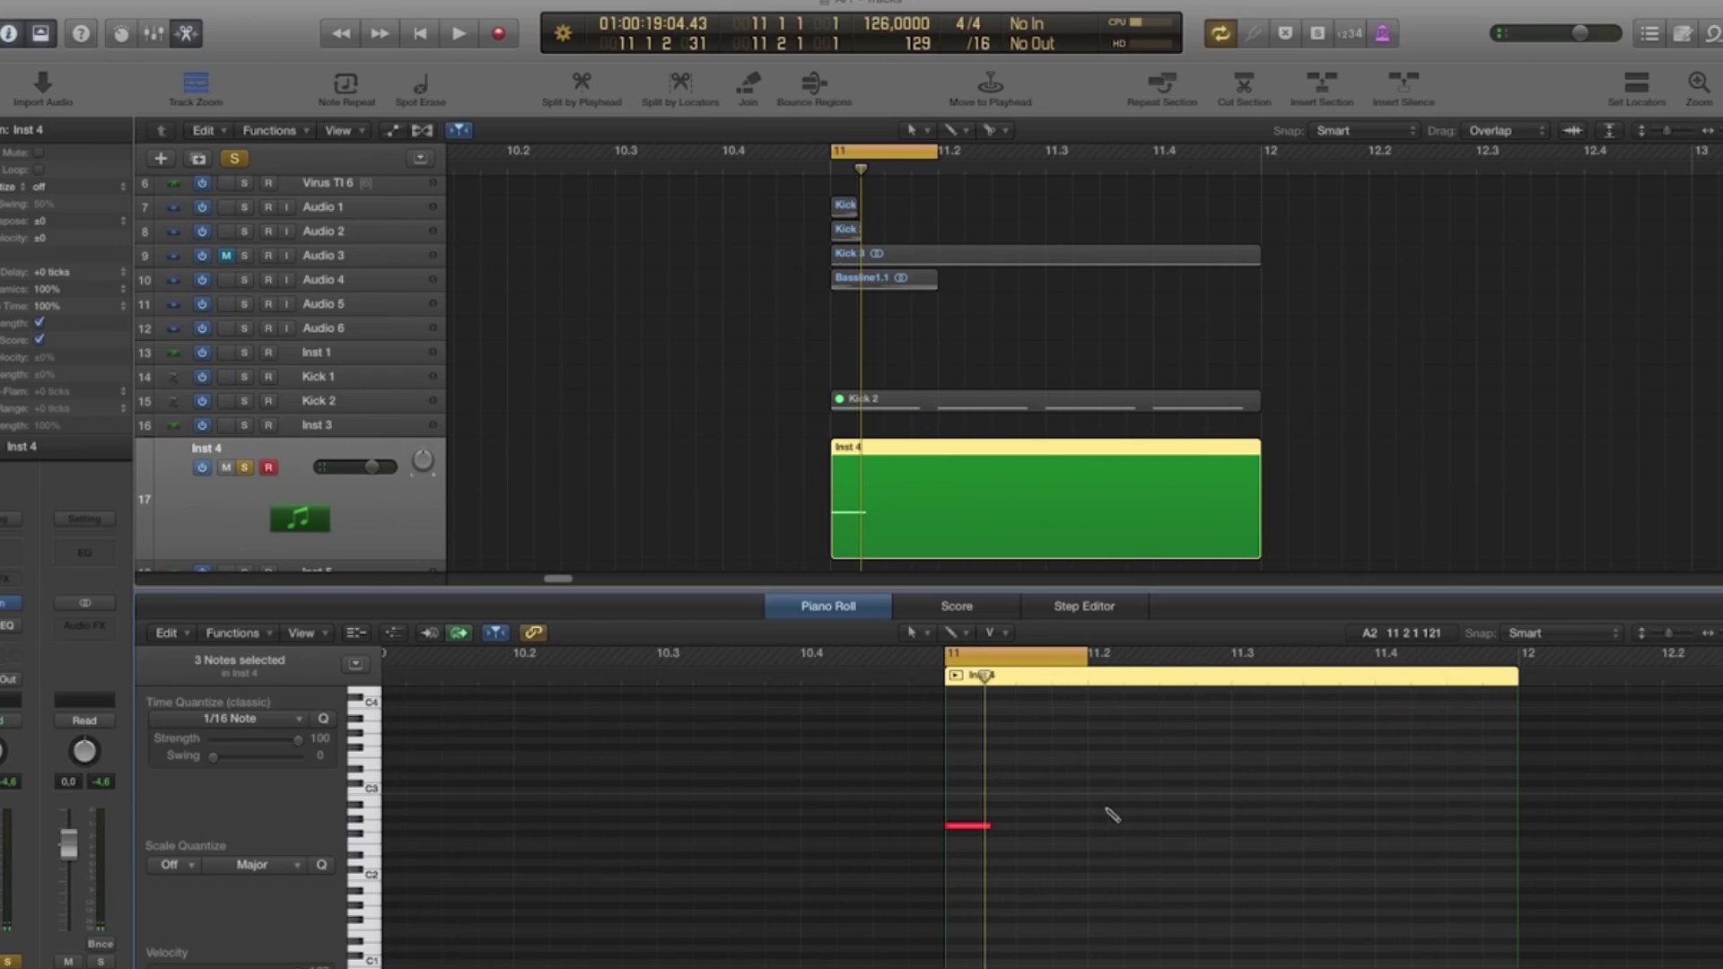
click(988, 827)
drag(988, 826, 1071, 827)
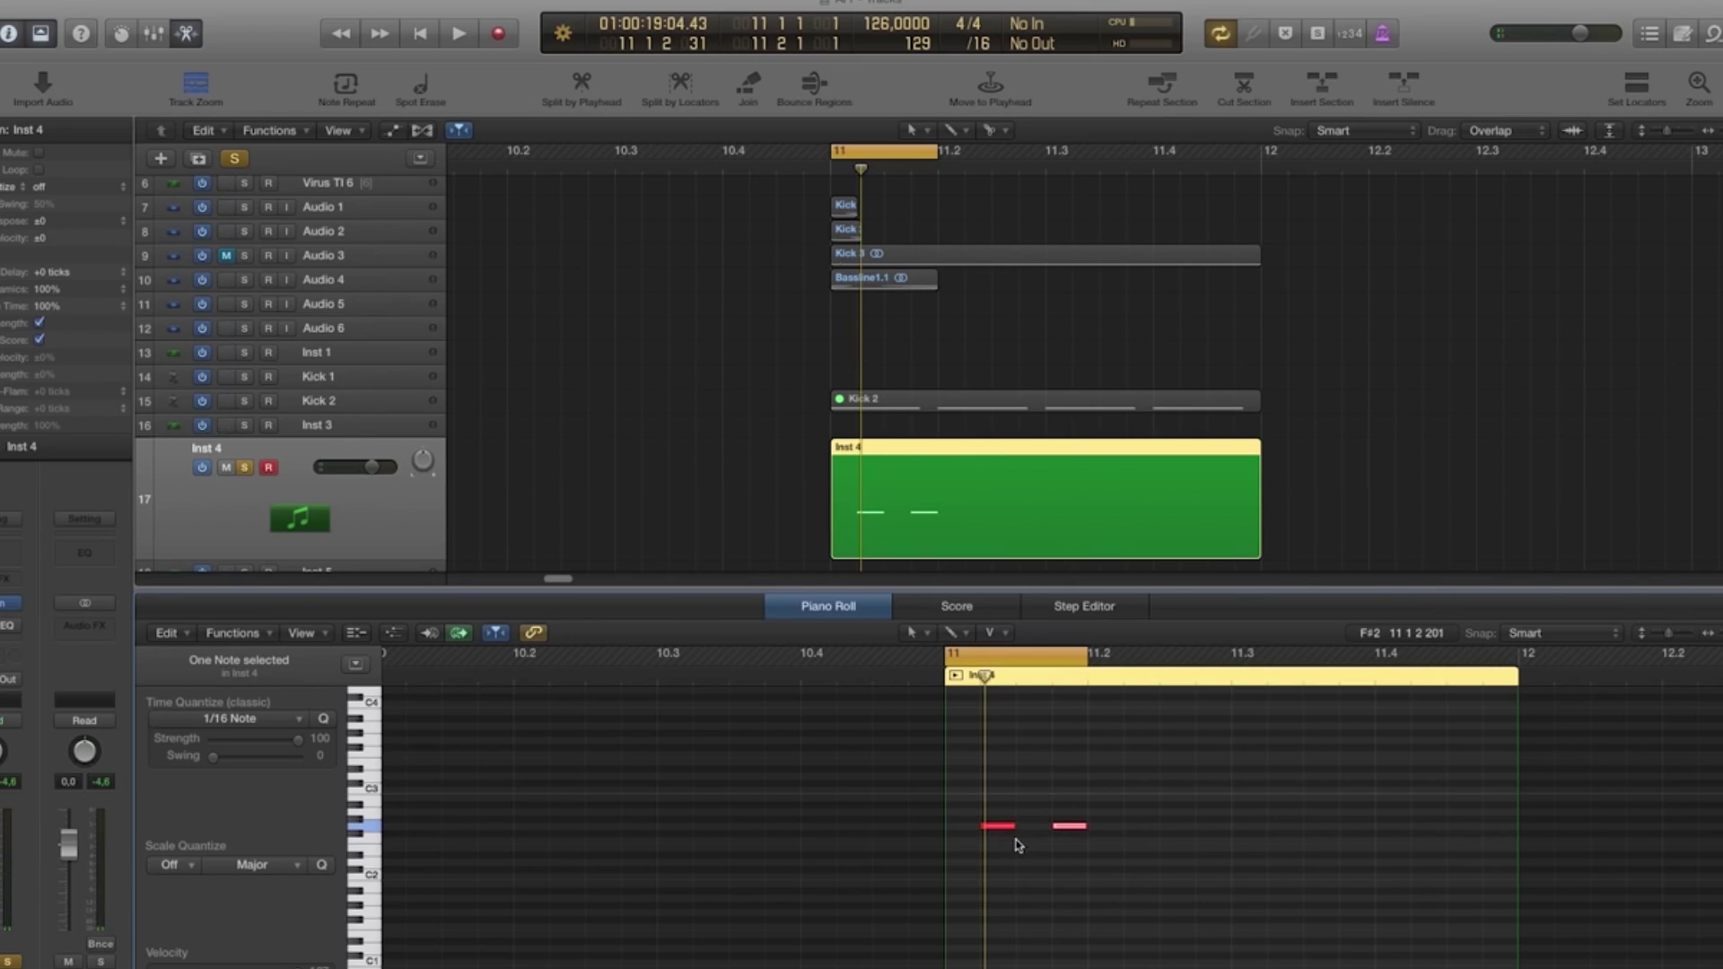
alt+click(1002, 827)
scroll(1006, 821, up, 1)
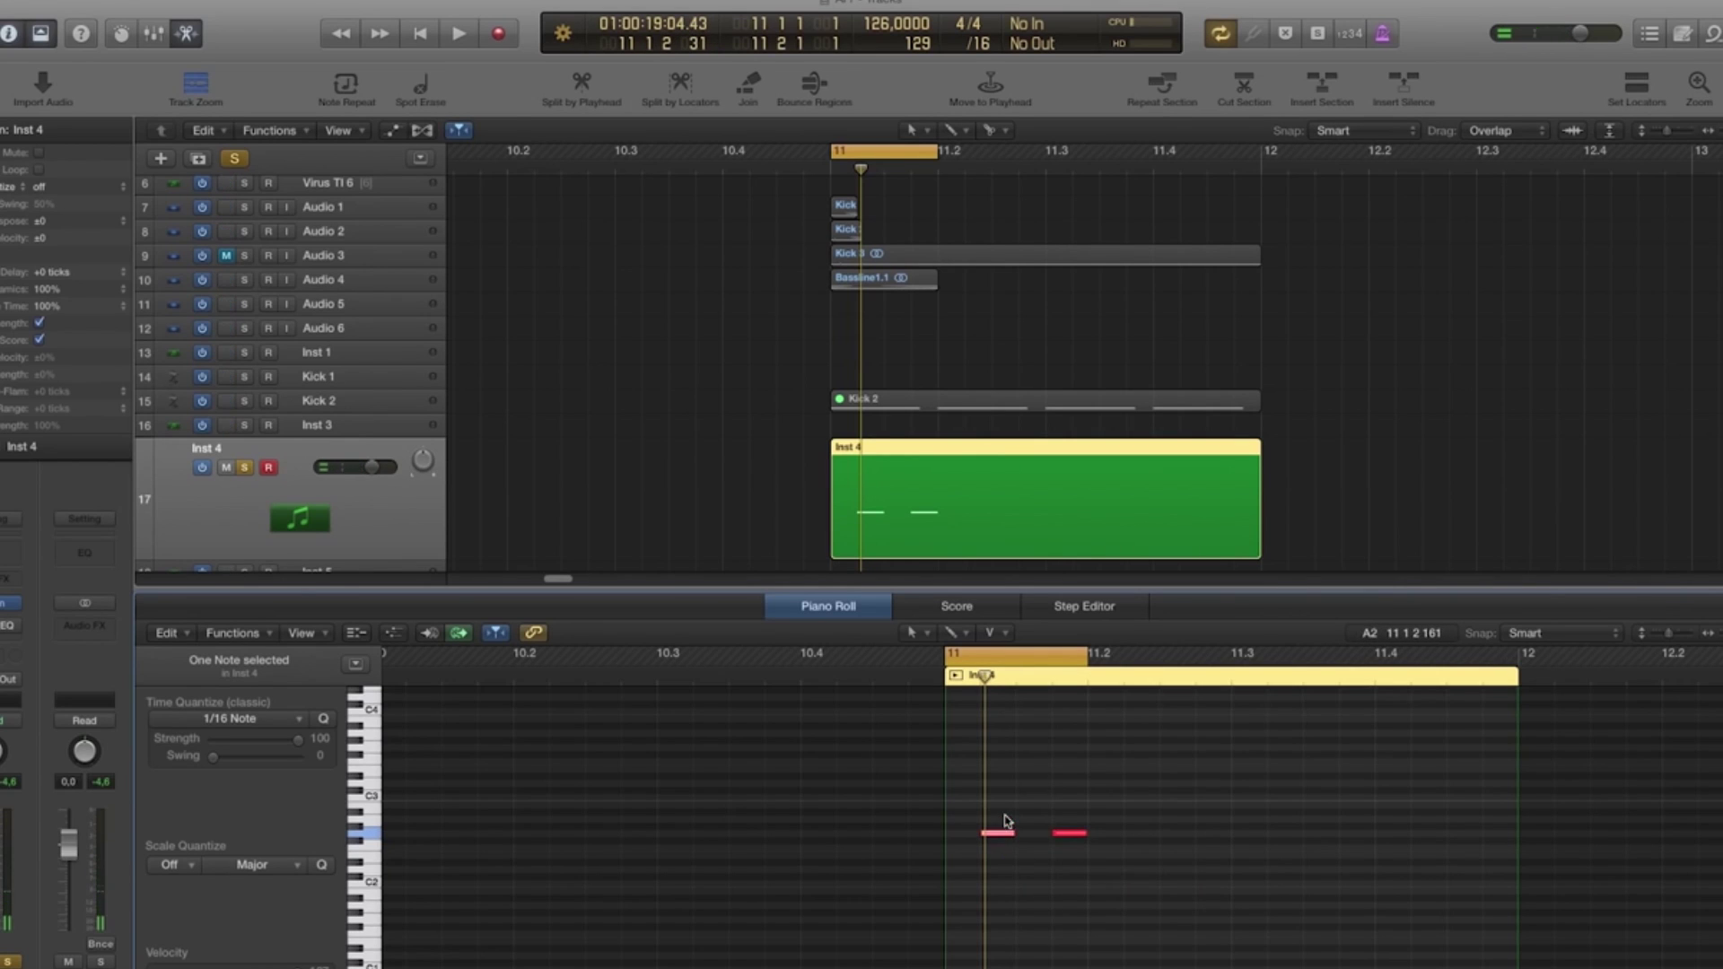
Copy the low note an octave higher onto the third sixteenth and repeat the three-note pattern over all four beats.
drag(1002, 833, 1037, 746)
drag(1101, 865, 981, 732)
drag(999, 833, 1428, 838)
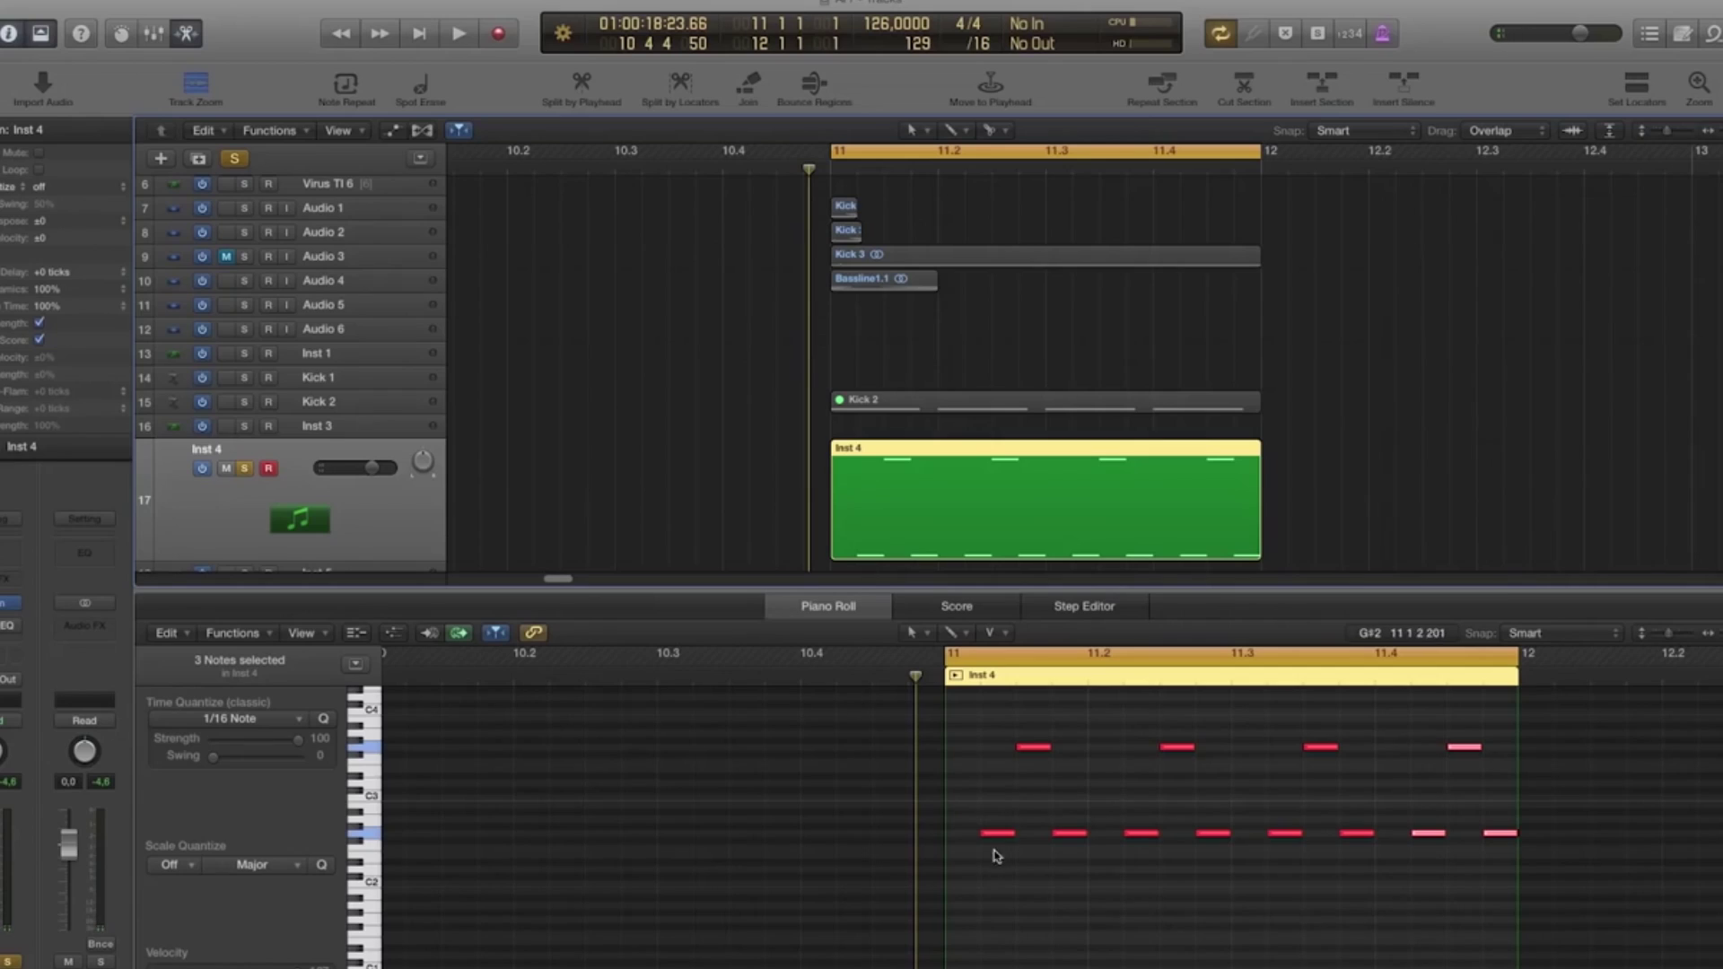
Quantize all the Inst 4 notes to 1/16 Swing C and shorten them slightly.
drag(982, 883, 1521, 721)
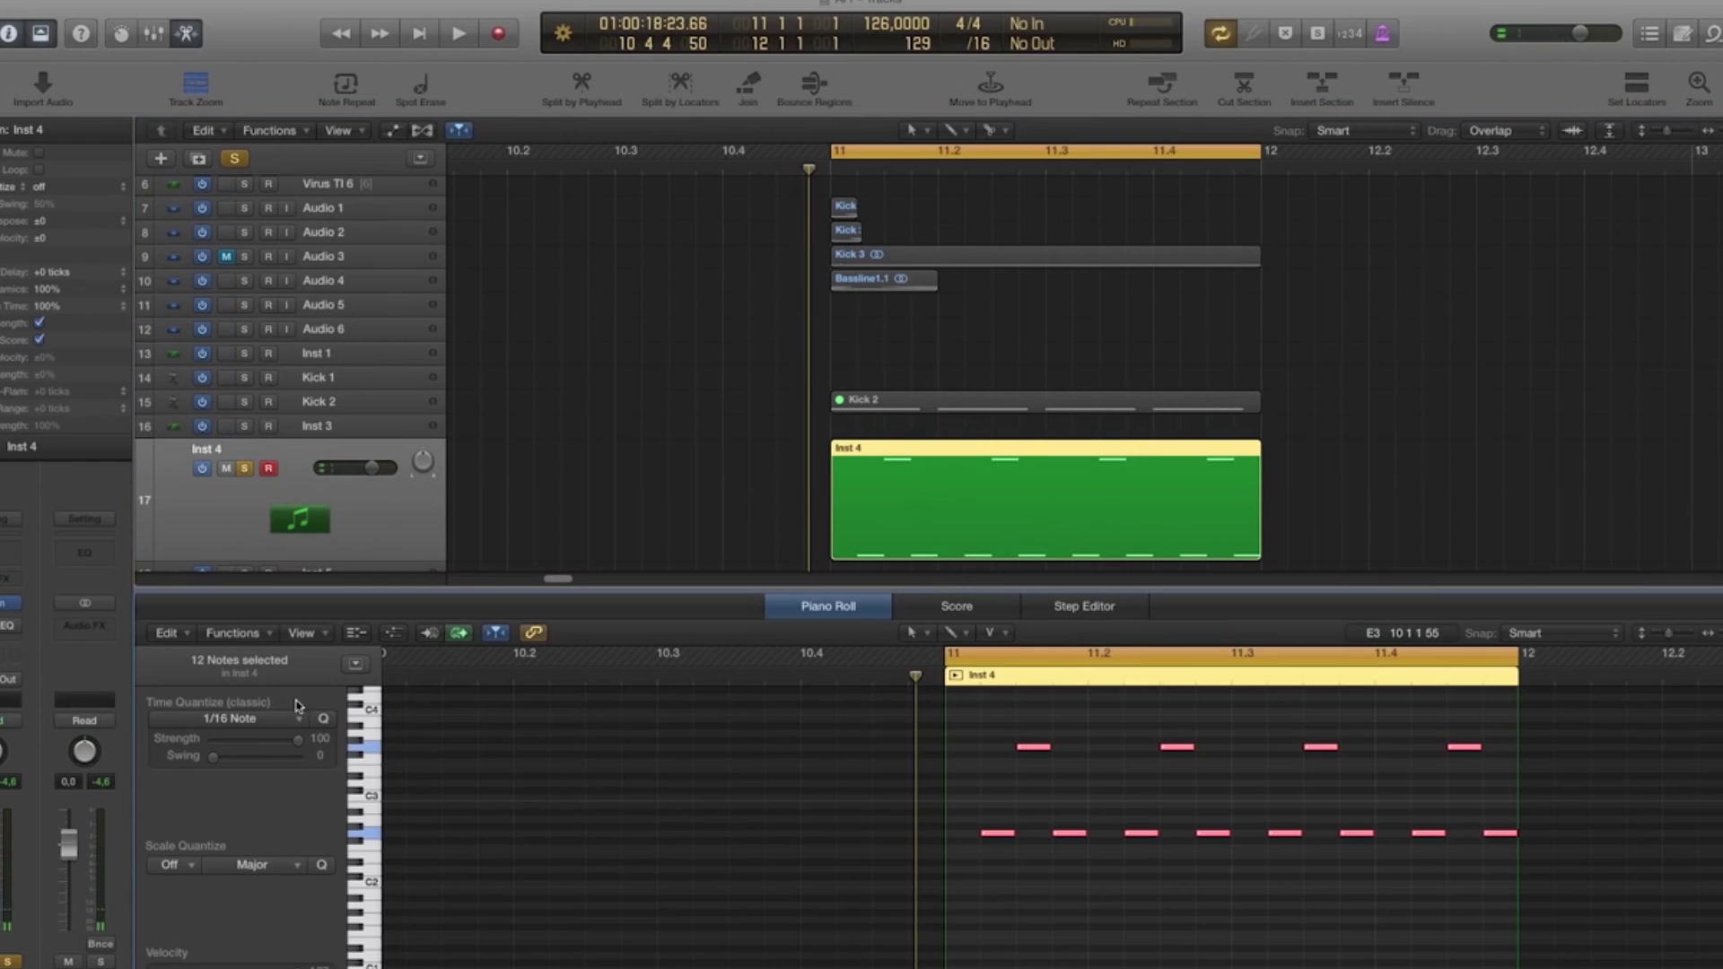
click(269, 718)
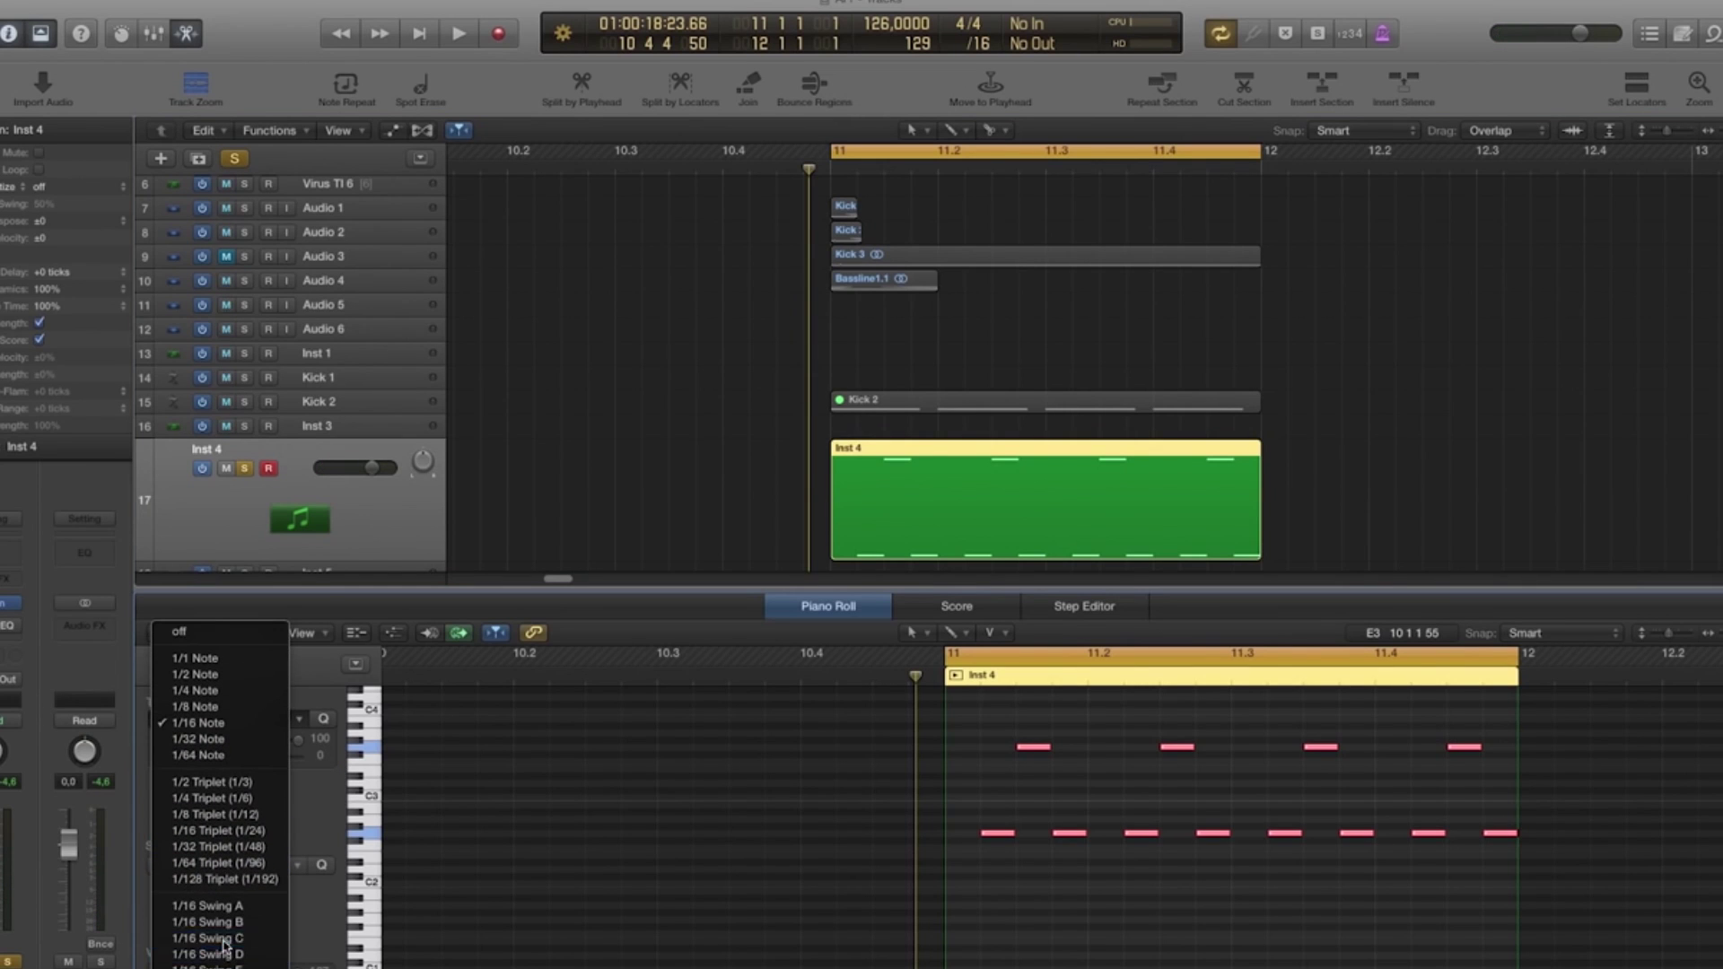
click(220, 939)
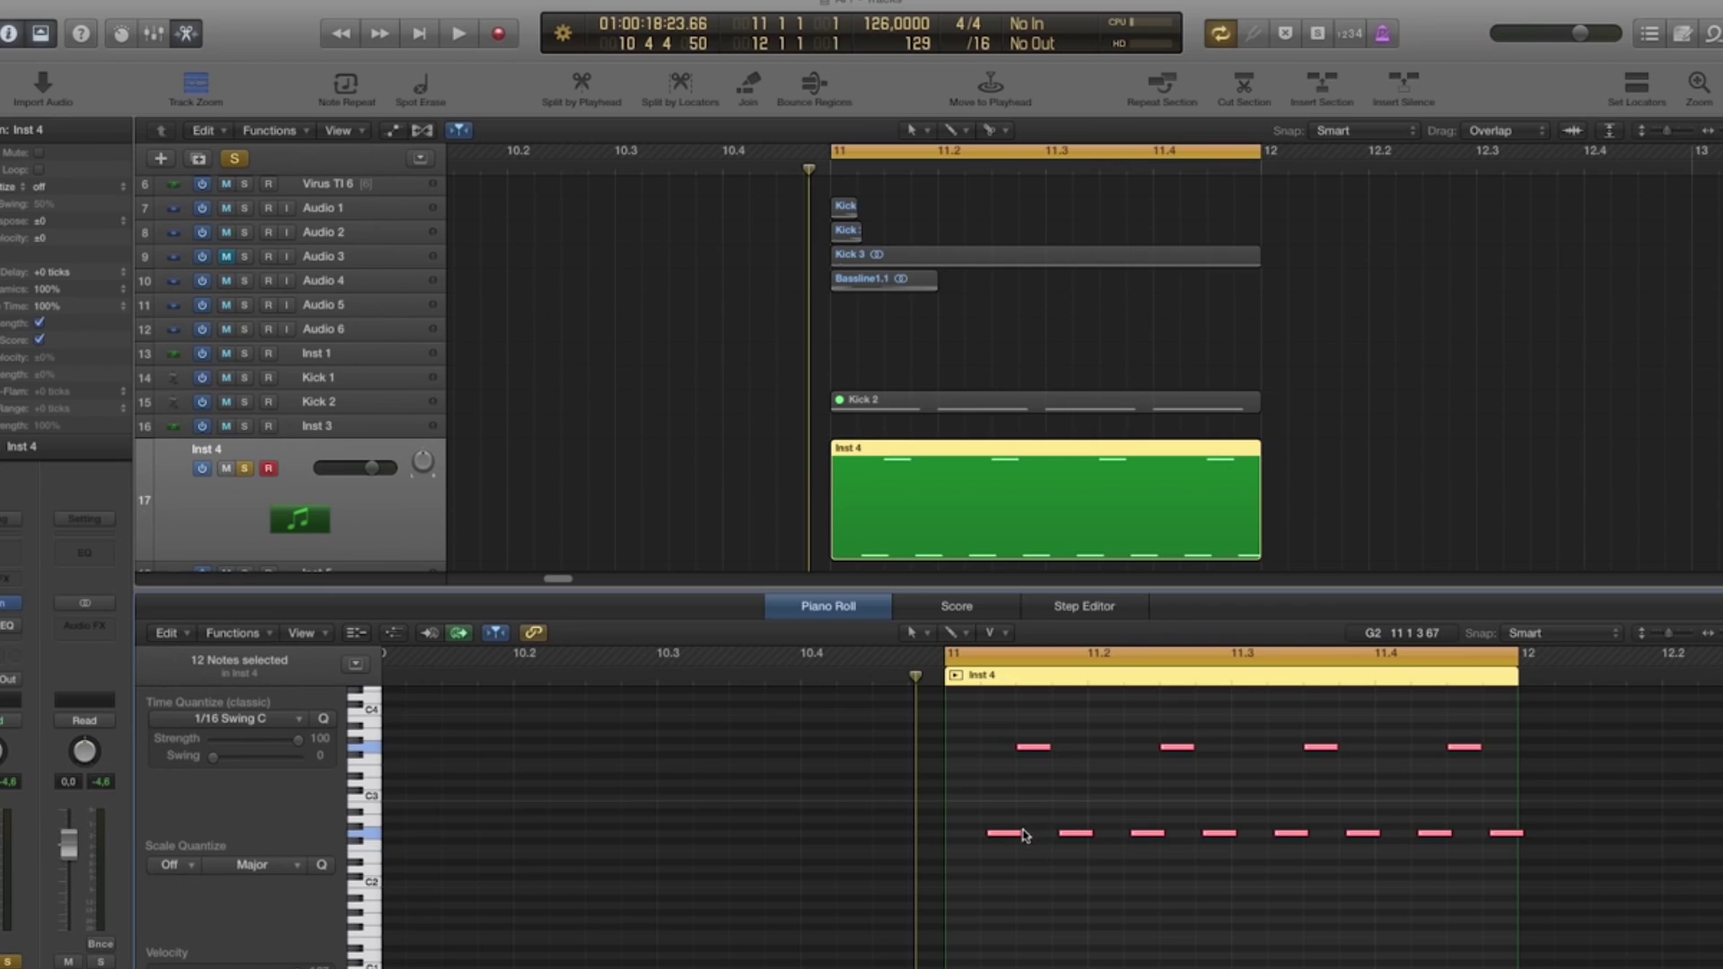
drag(1017, 832, 1012, 832)
Play the Inst 4 pattern alone, unsolo the track, and play it with the kicks and bassline.
key(space)
key(space)
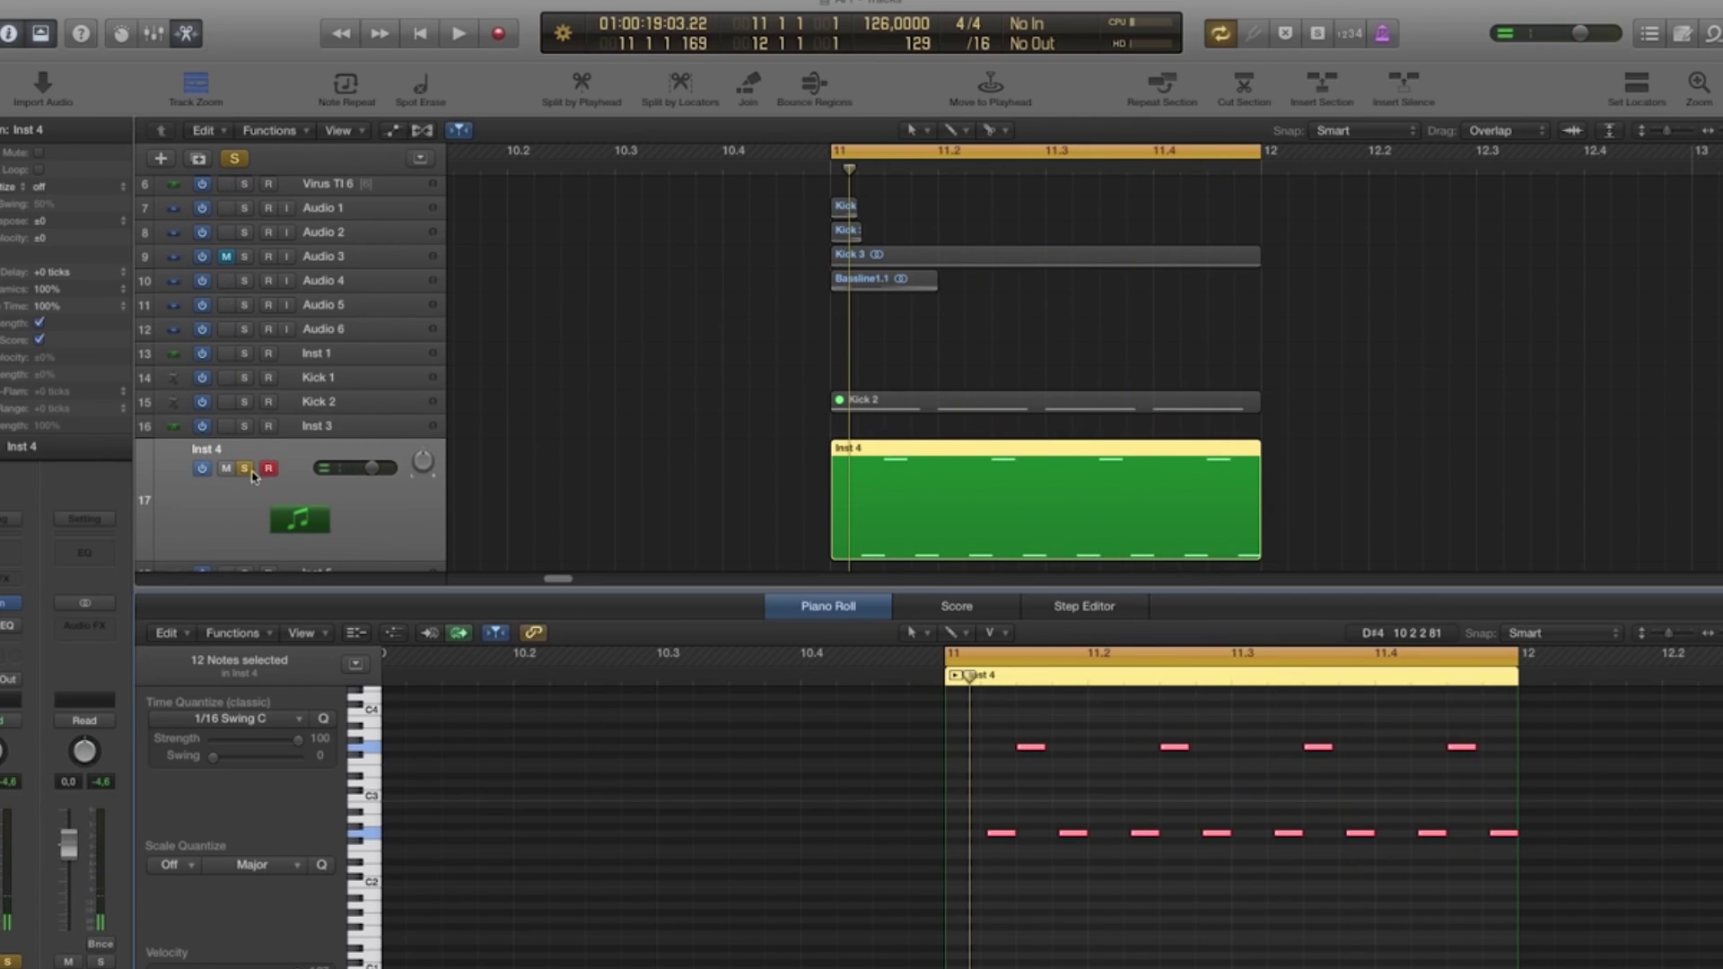
click(245, 468)
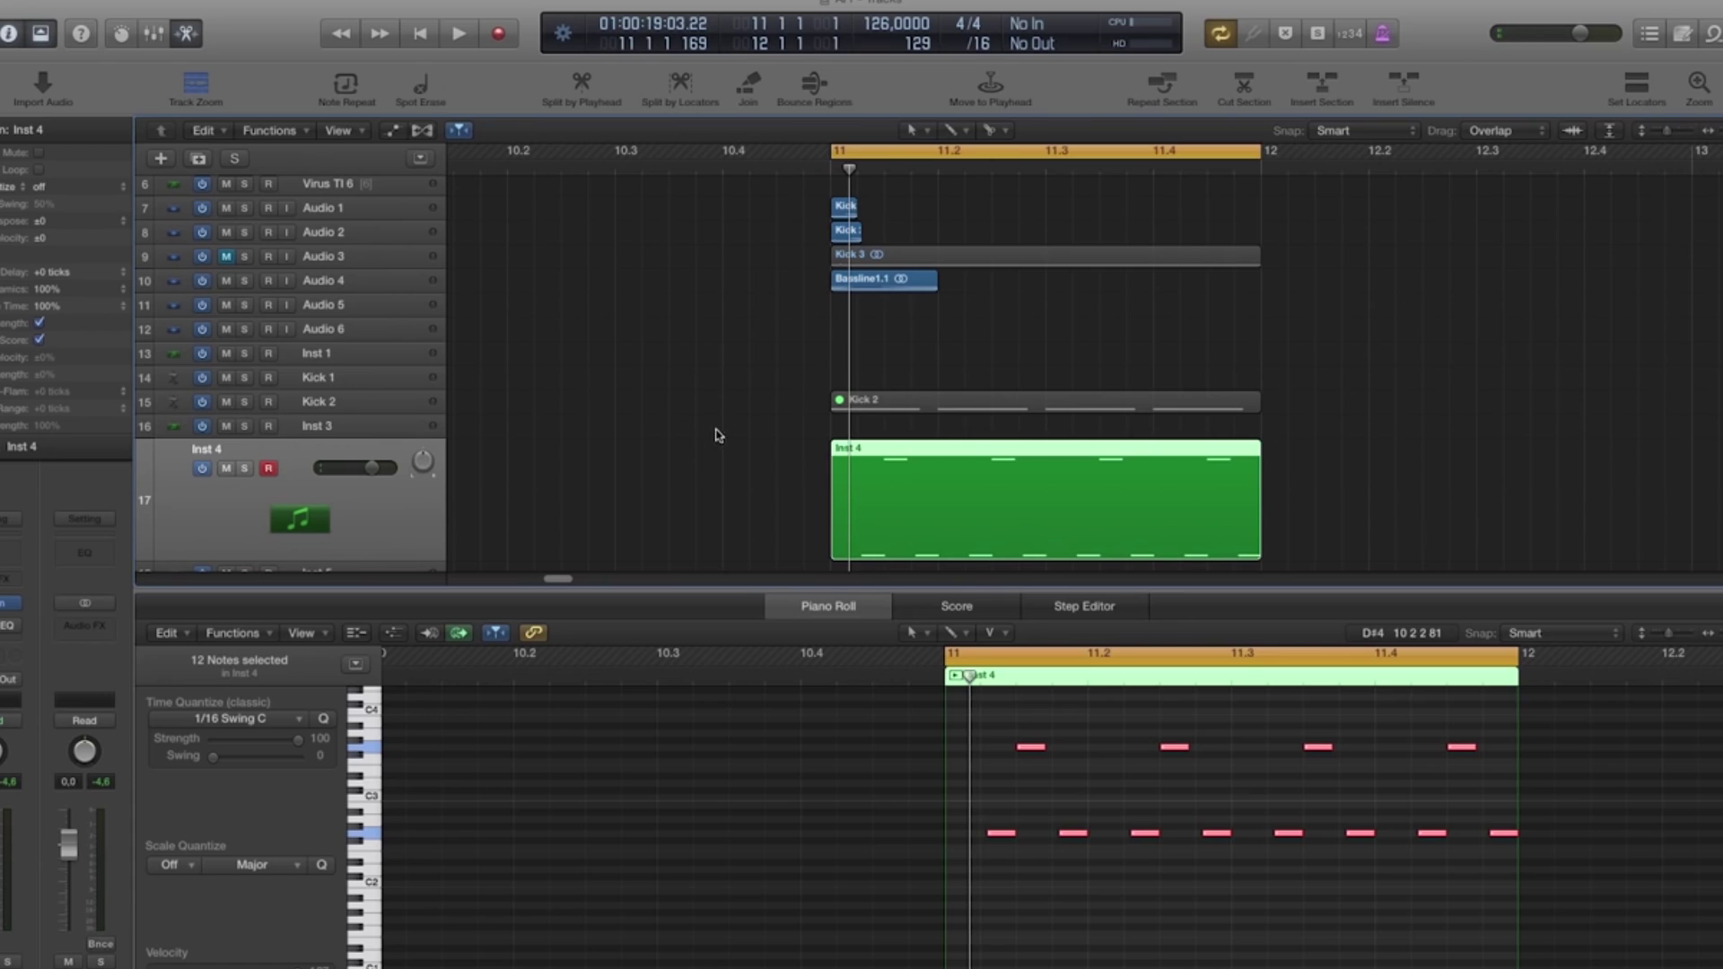
key(space)
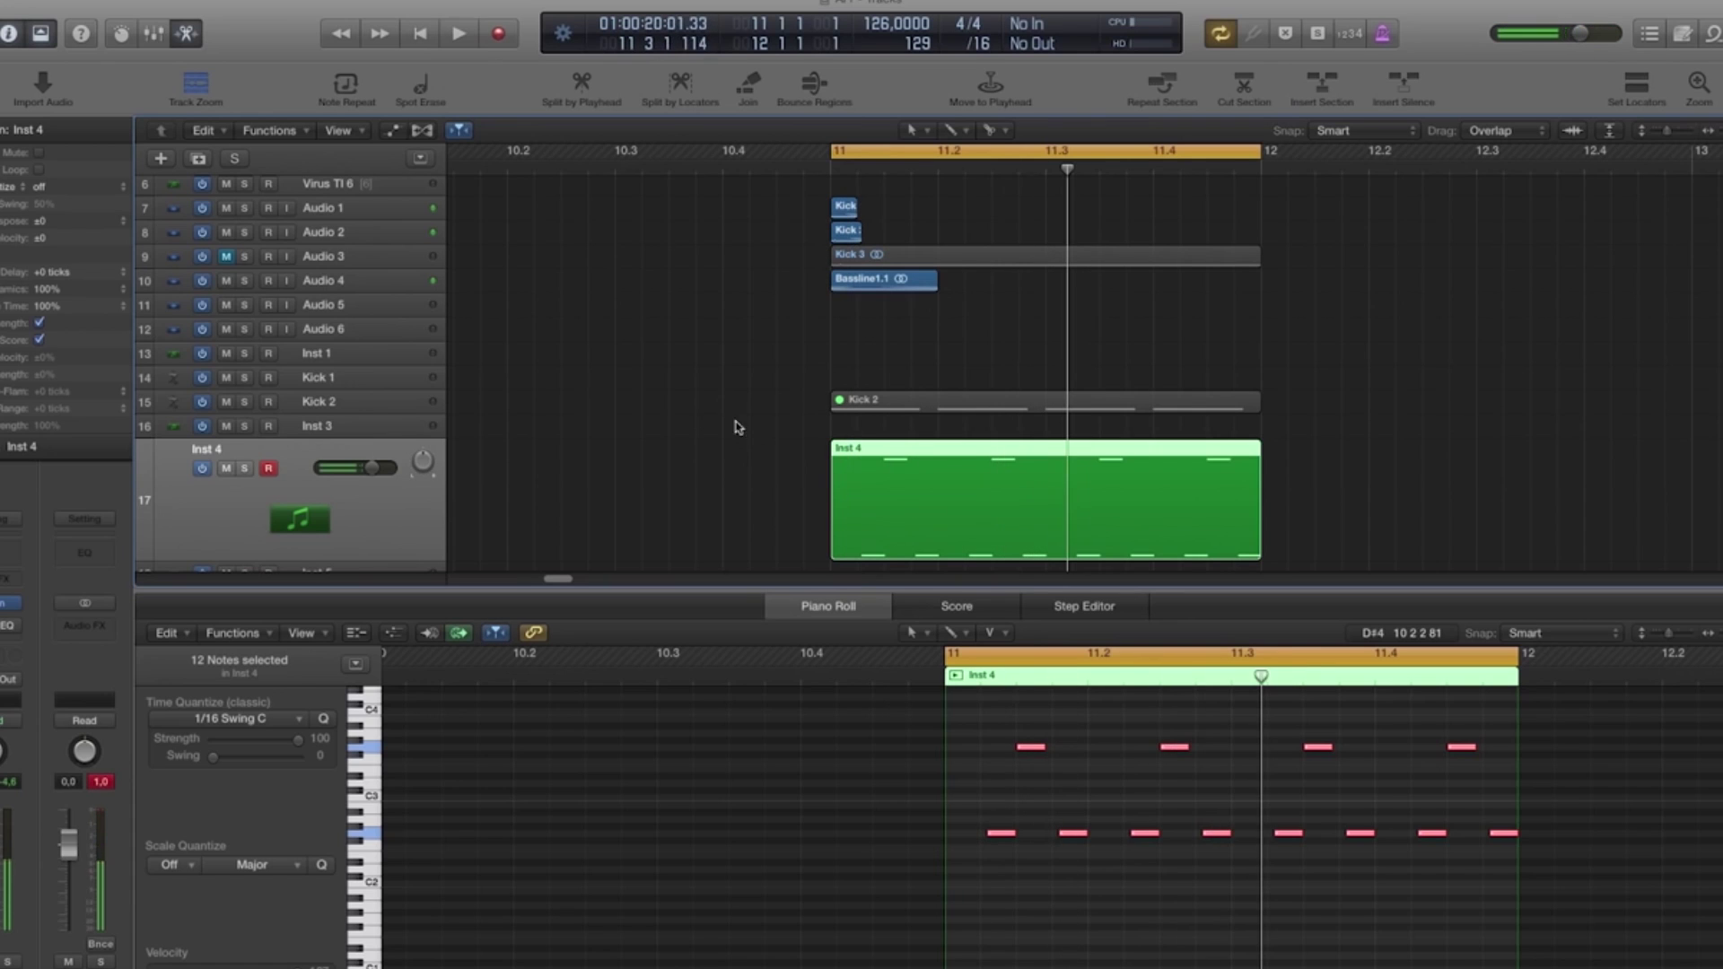
Copy the two kick regions and the bassline region onto beats 11.2, 11.3 and 11.4 and play the bar.
drag(930, 322, 824, 285)
drag(876, 233, 1061, 208)
drag(1148, 215, 1167, 215)
key(space)
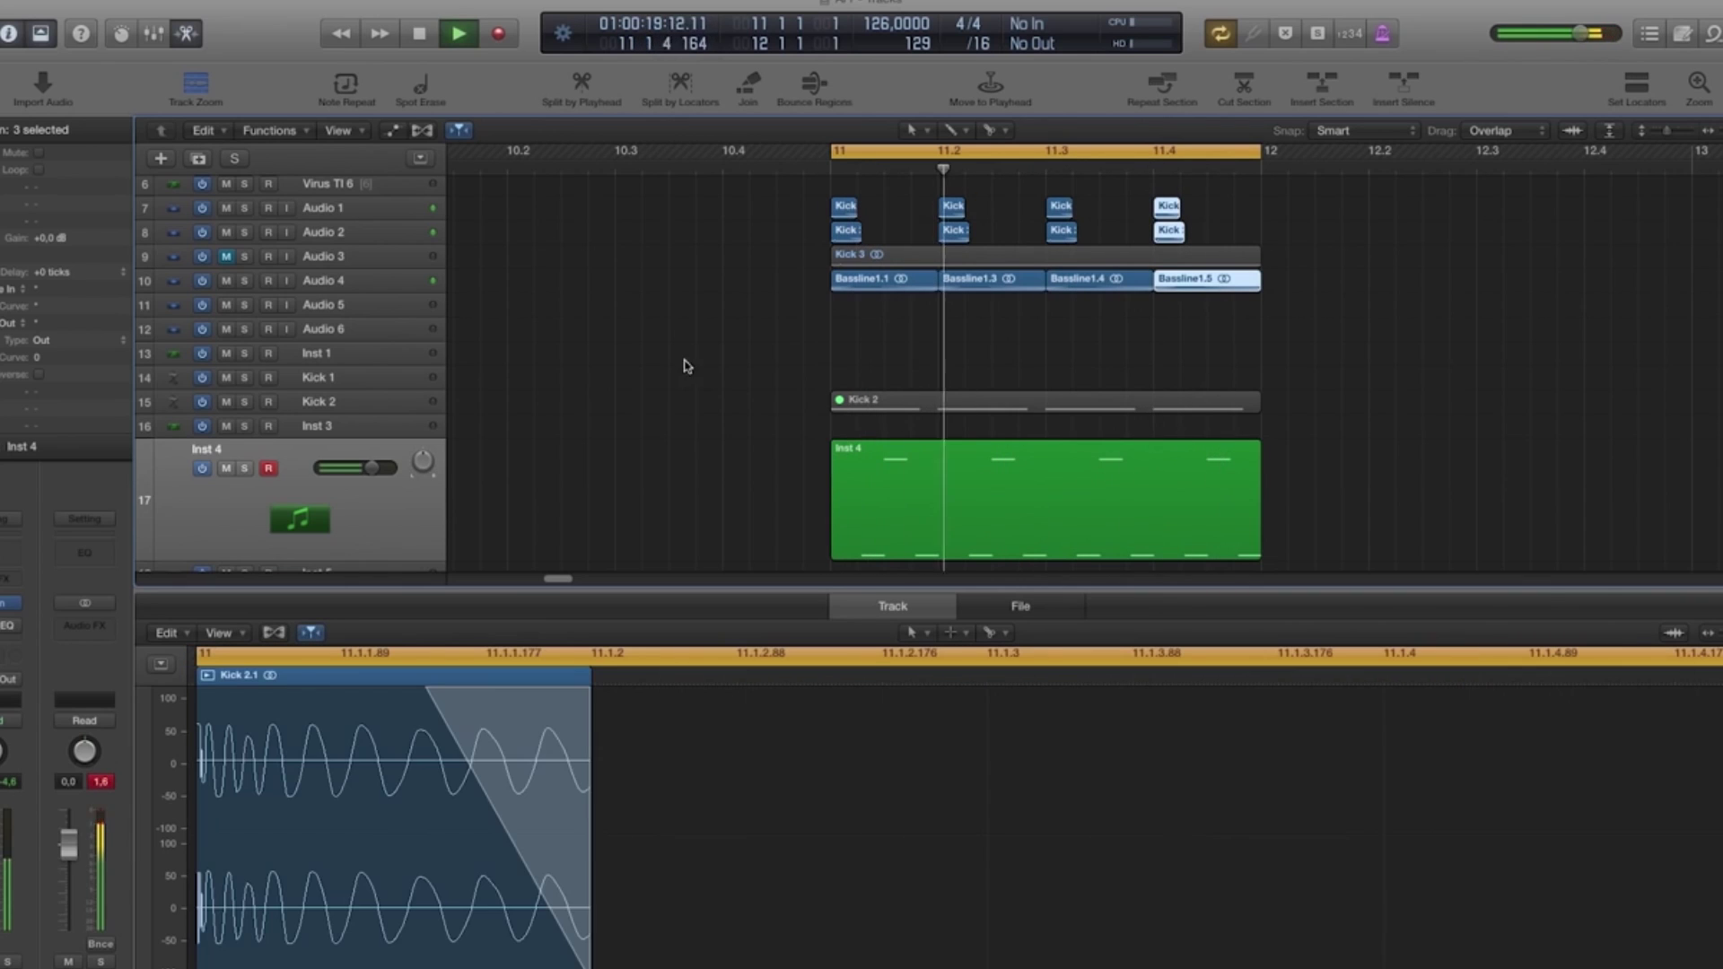
key(space)
Raise the High Cut frequency in Inst 4's Single Band EQ to about 388 Hz during playback.
click(912, 476)
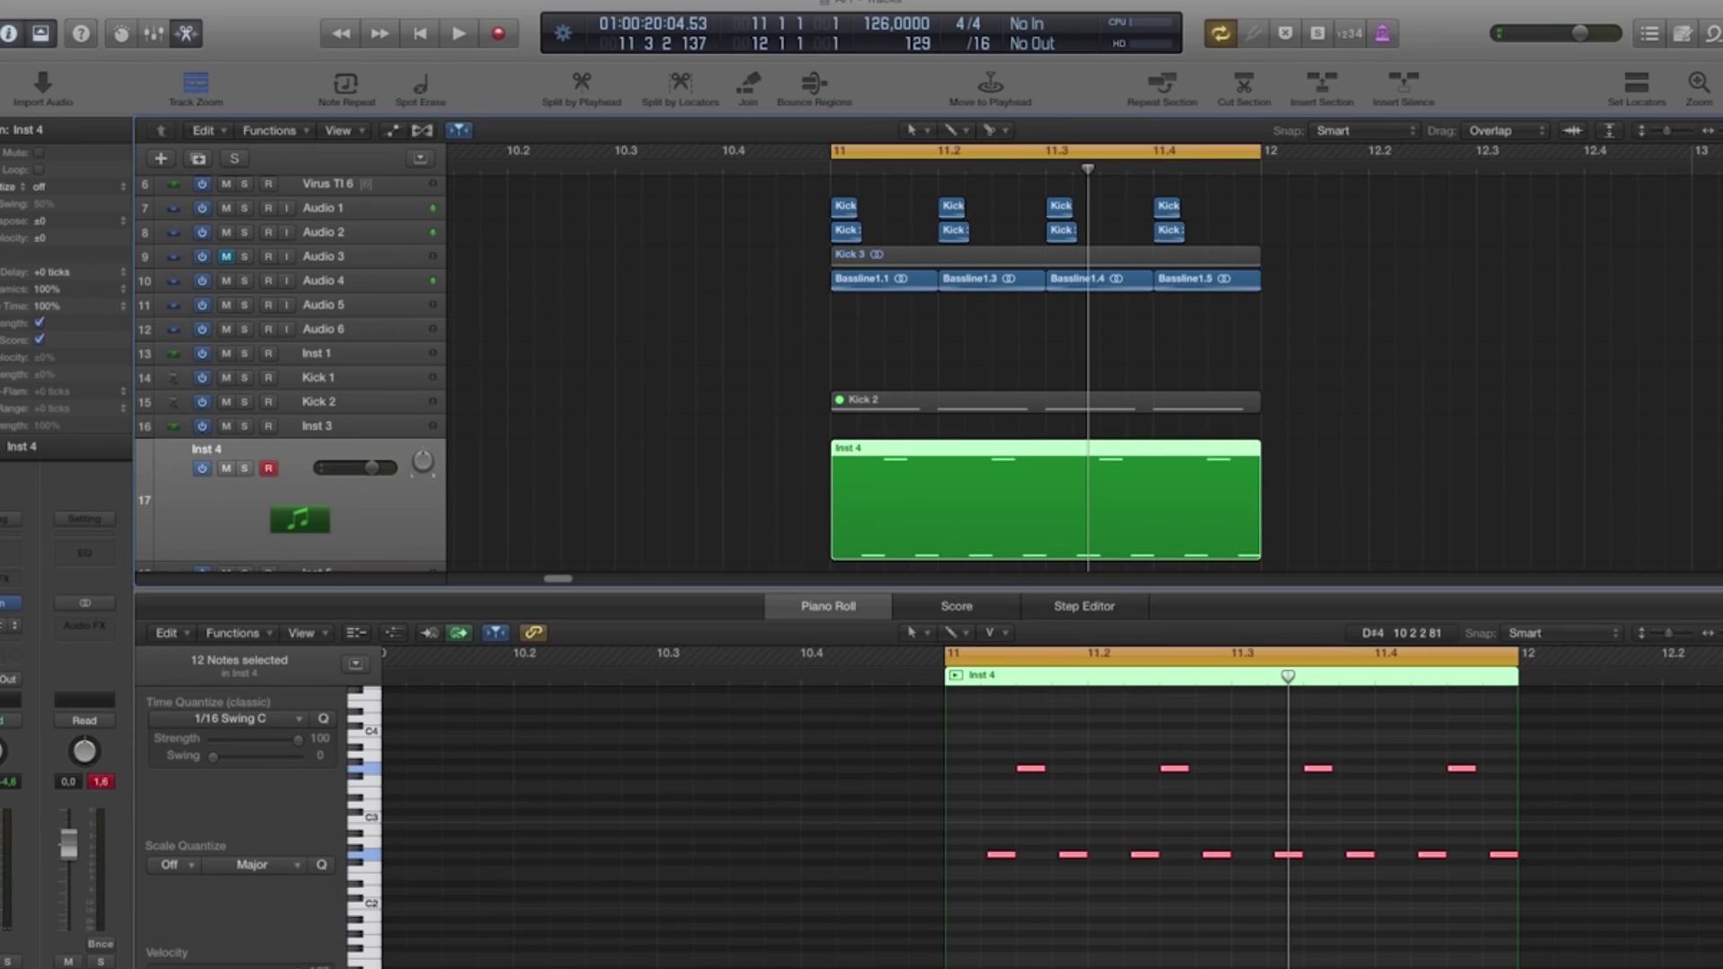
click(7, 624)
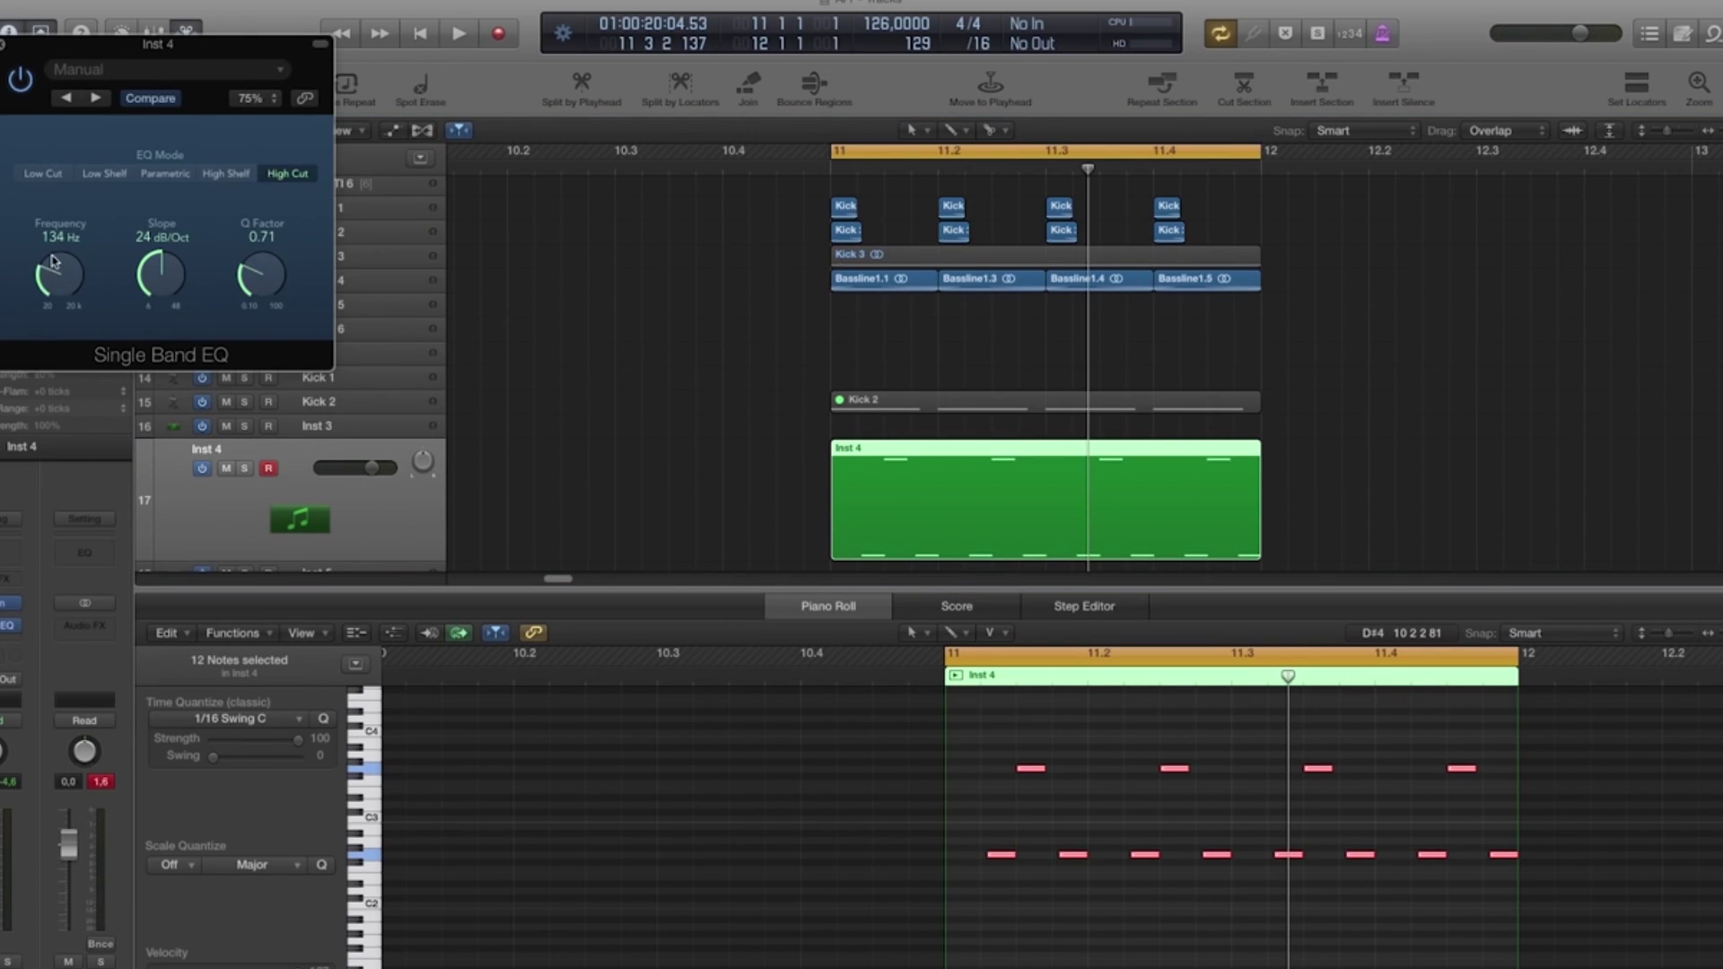
key(space)
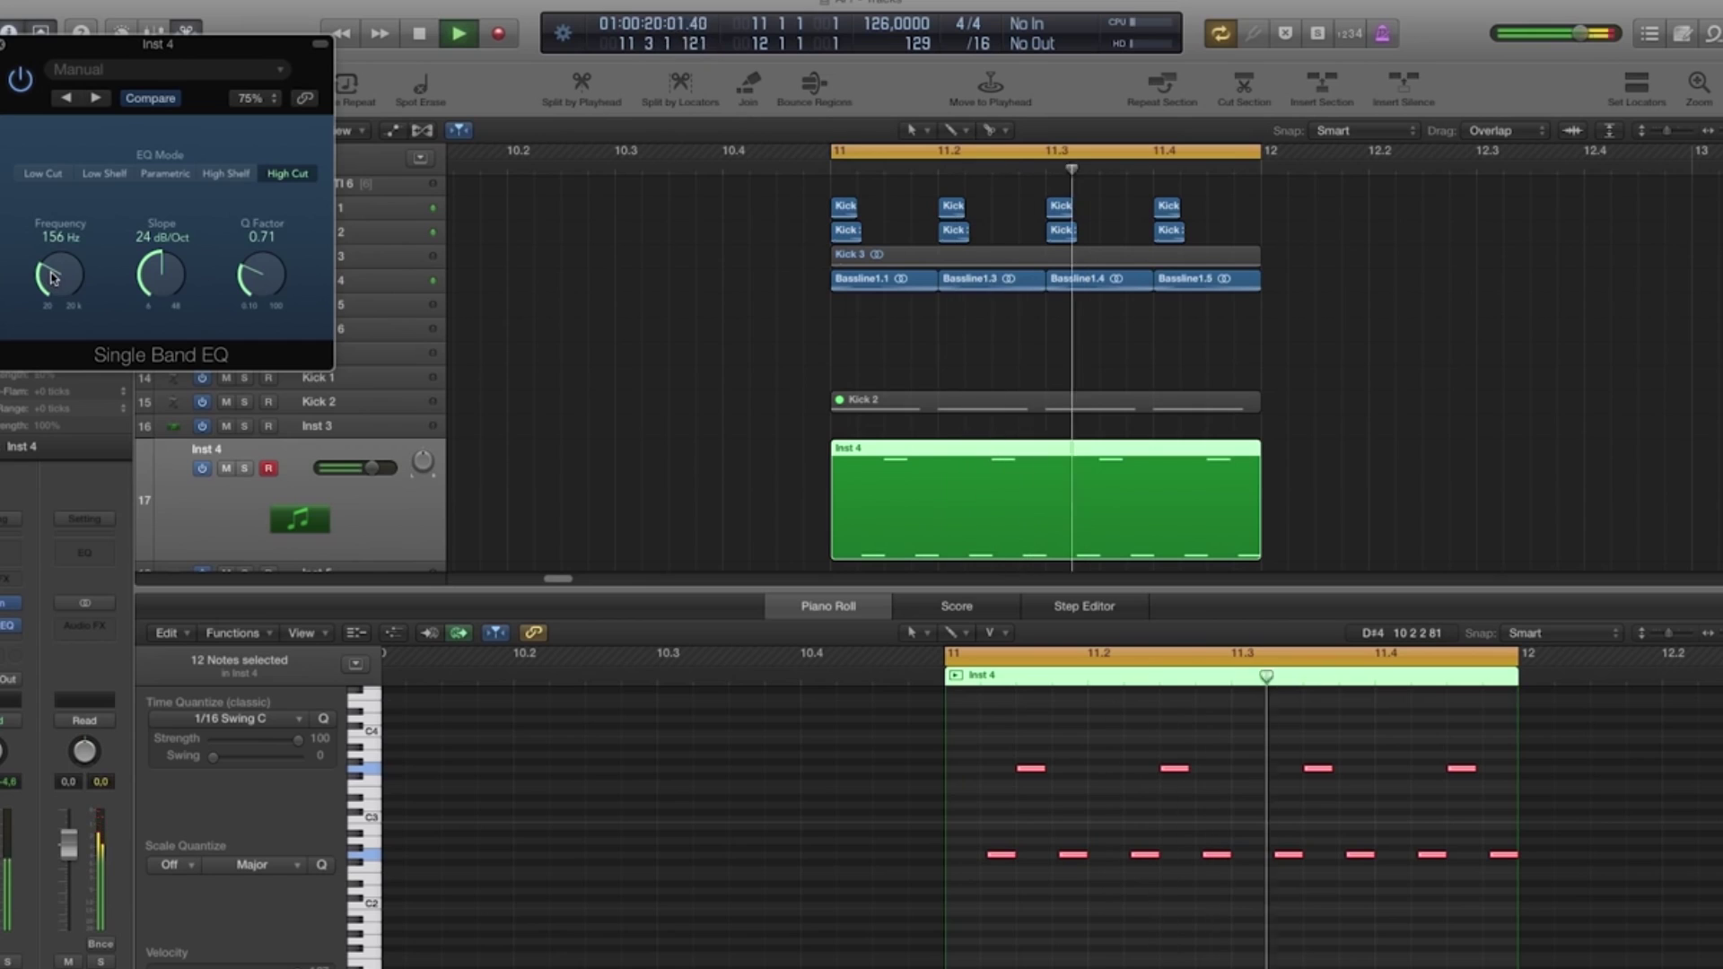
drag(49, 275, 50, 268)
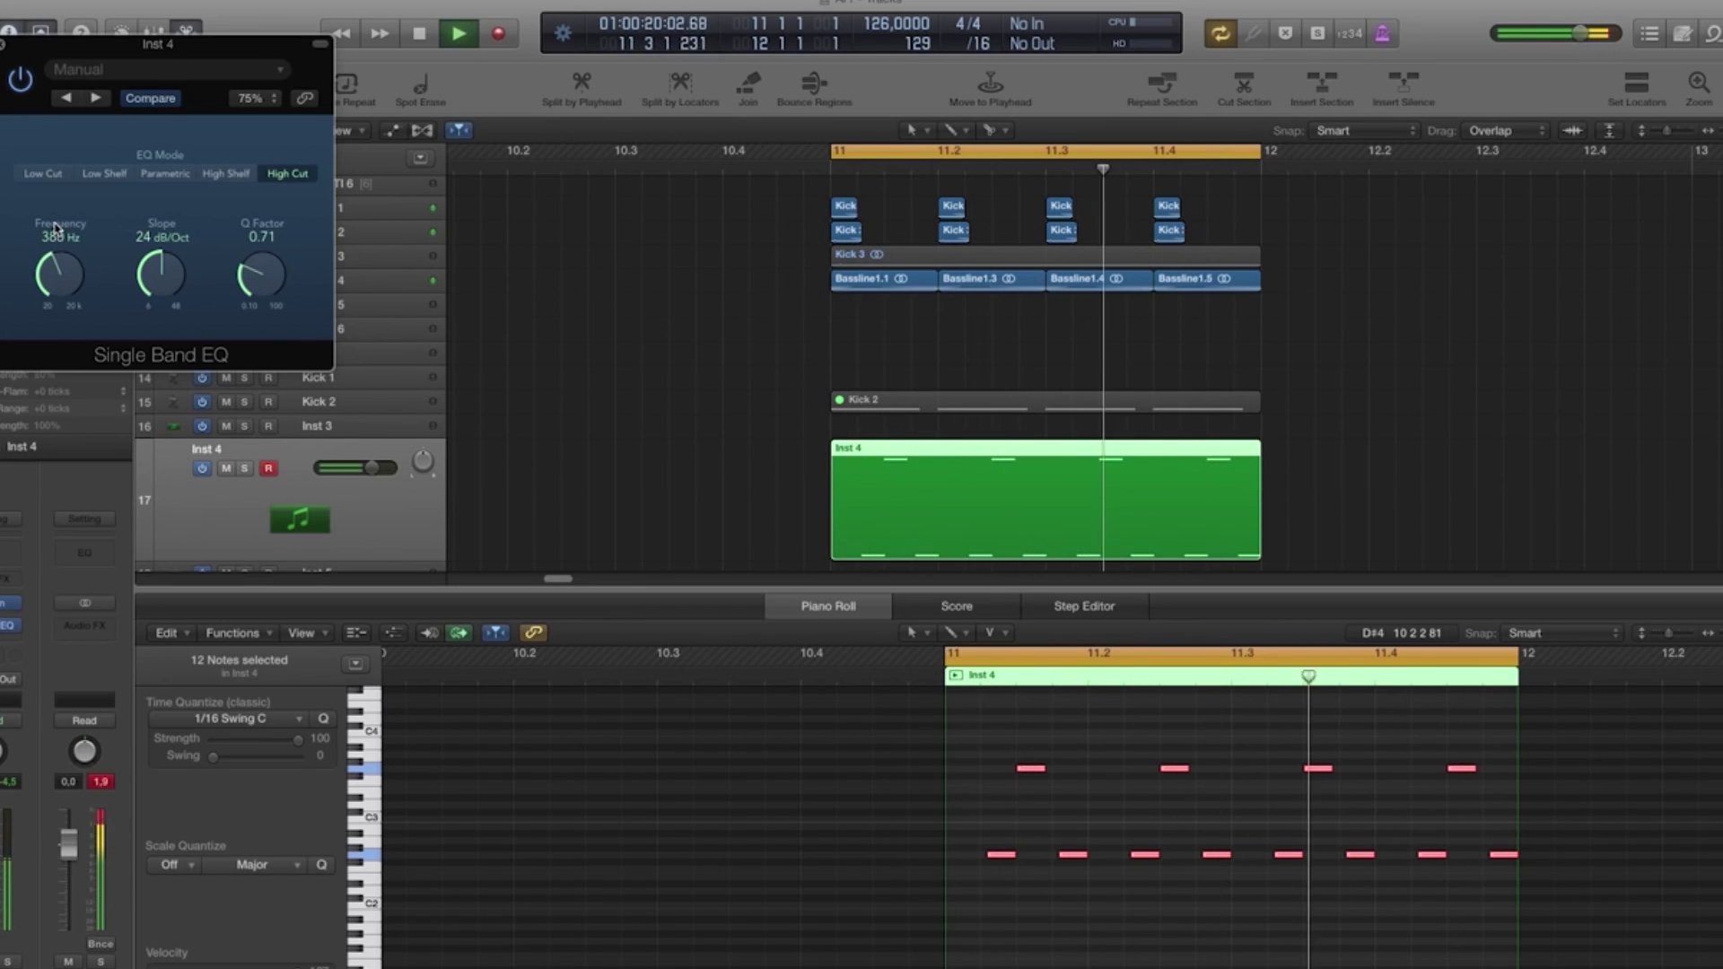
click(8, 37)
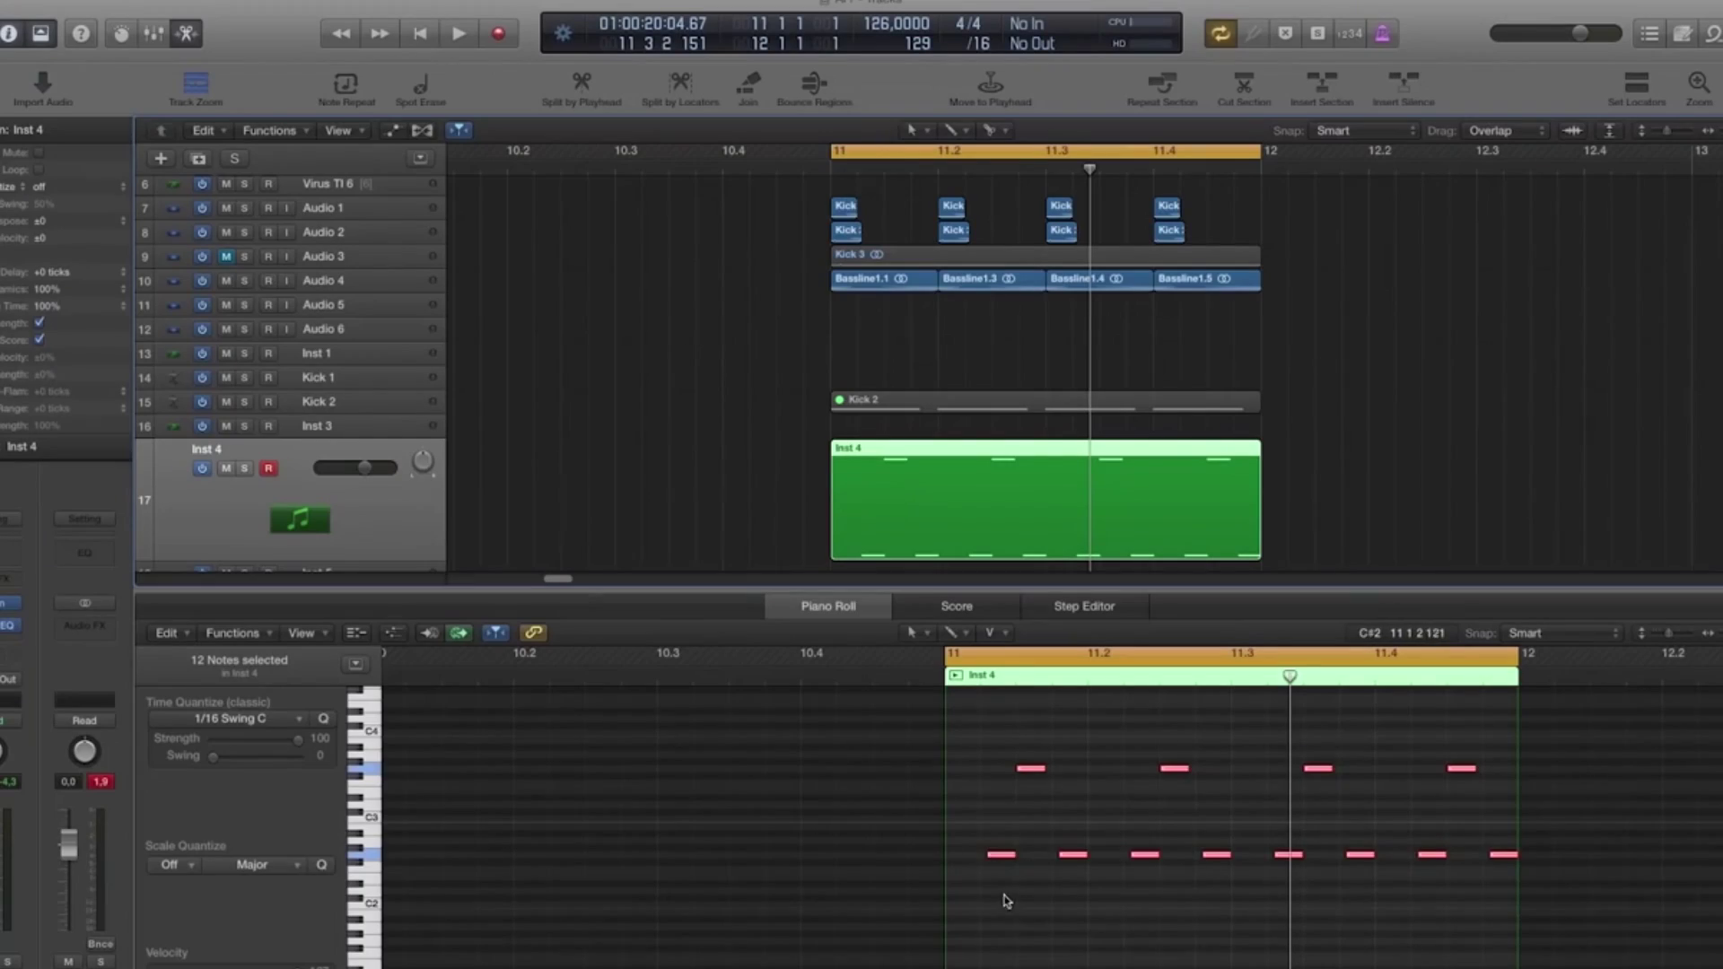
Mute the four high notes of the Inst 4 pattern and play the loop.
drag(998, 789, 1480, 765)
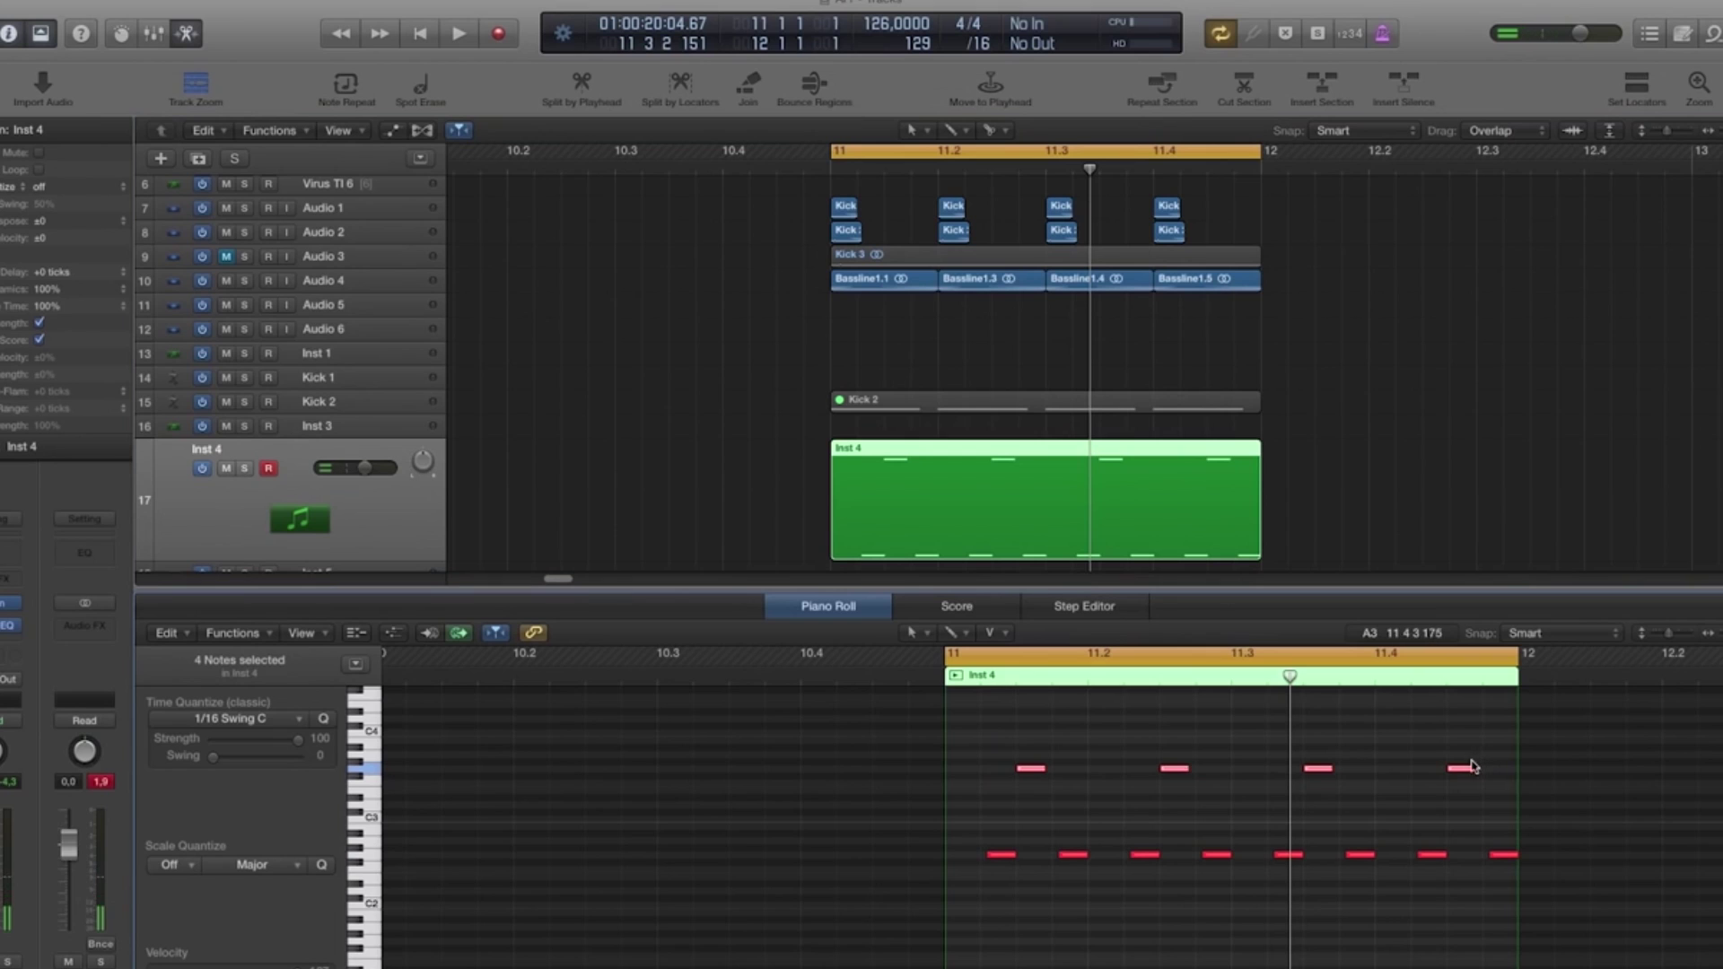
key(space)
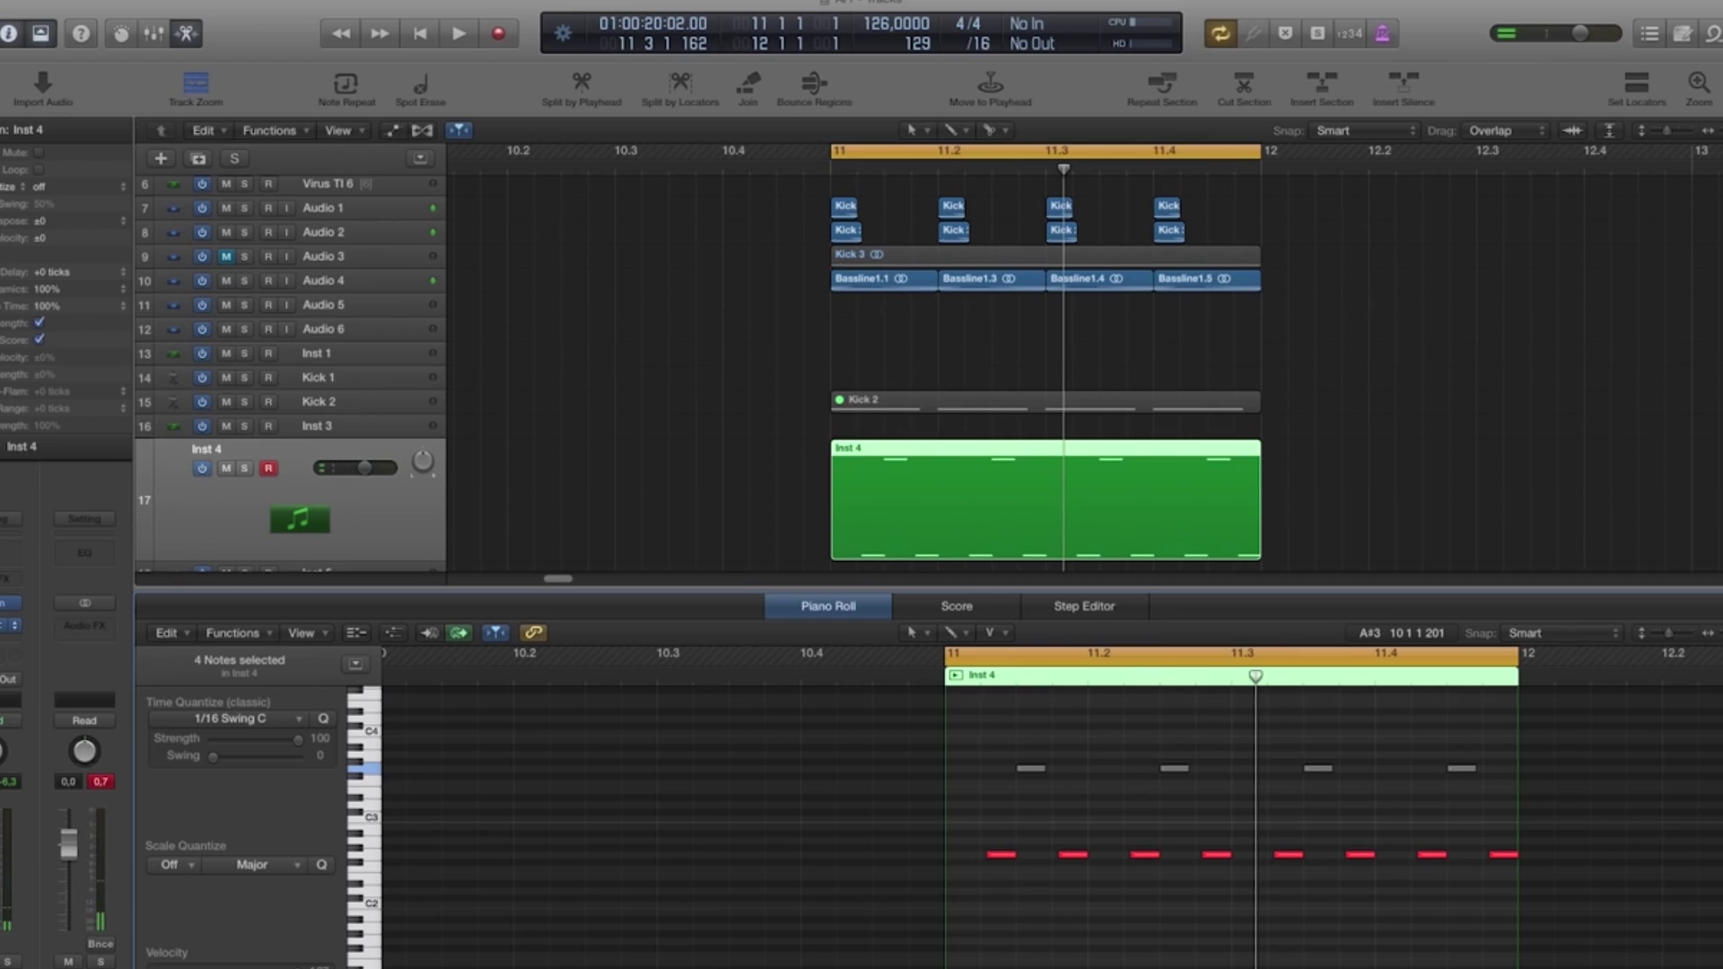
key(space)
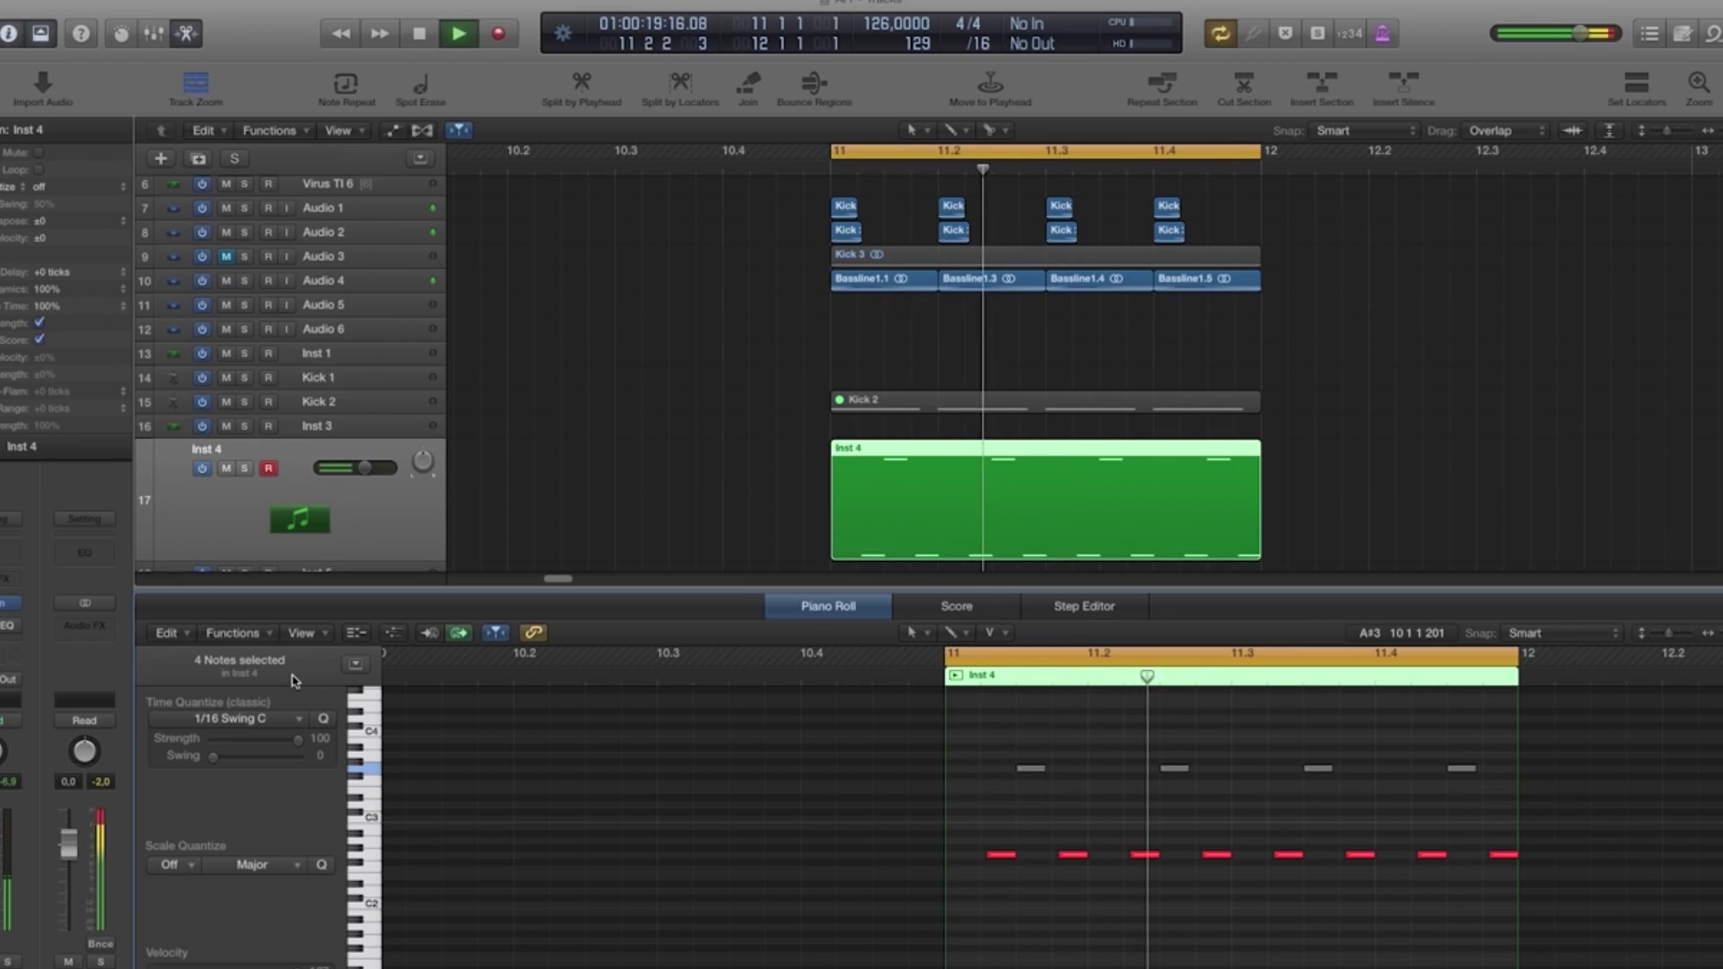
key(space)
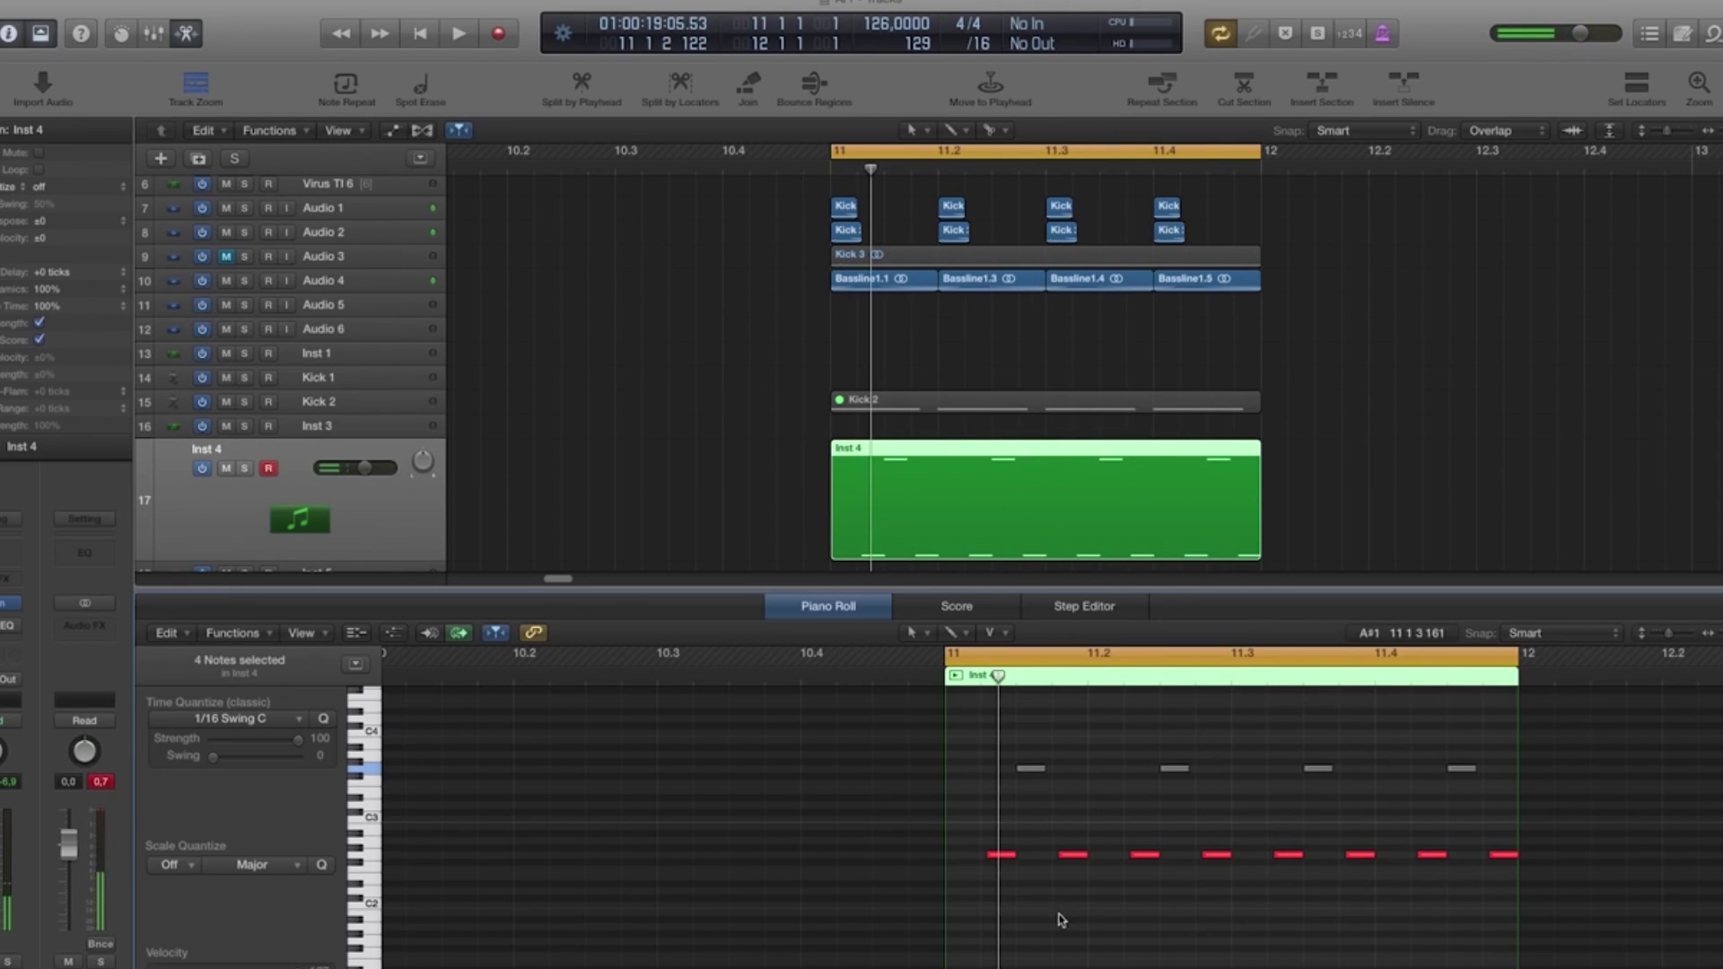
Rebuild the low line with notes on the second, third and fourth sixteenths, repeating the pattern over all four beats.
click(1000, 854)
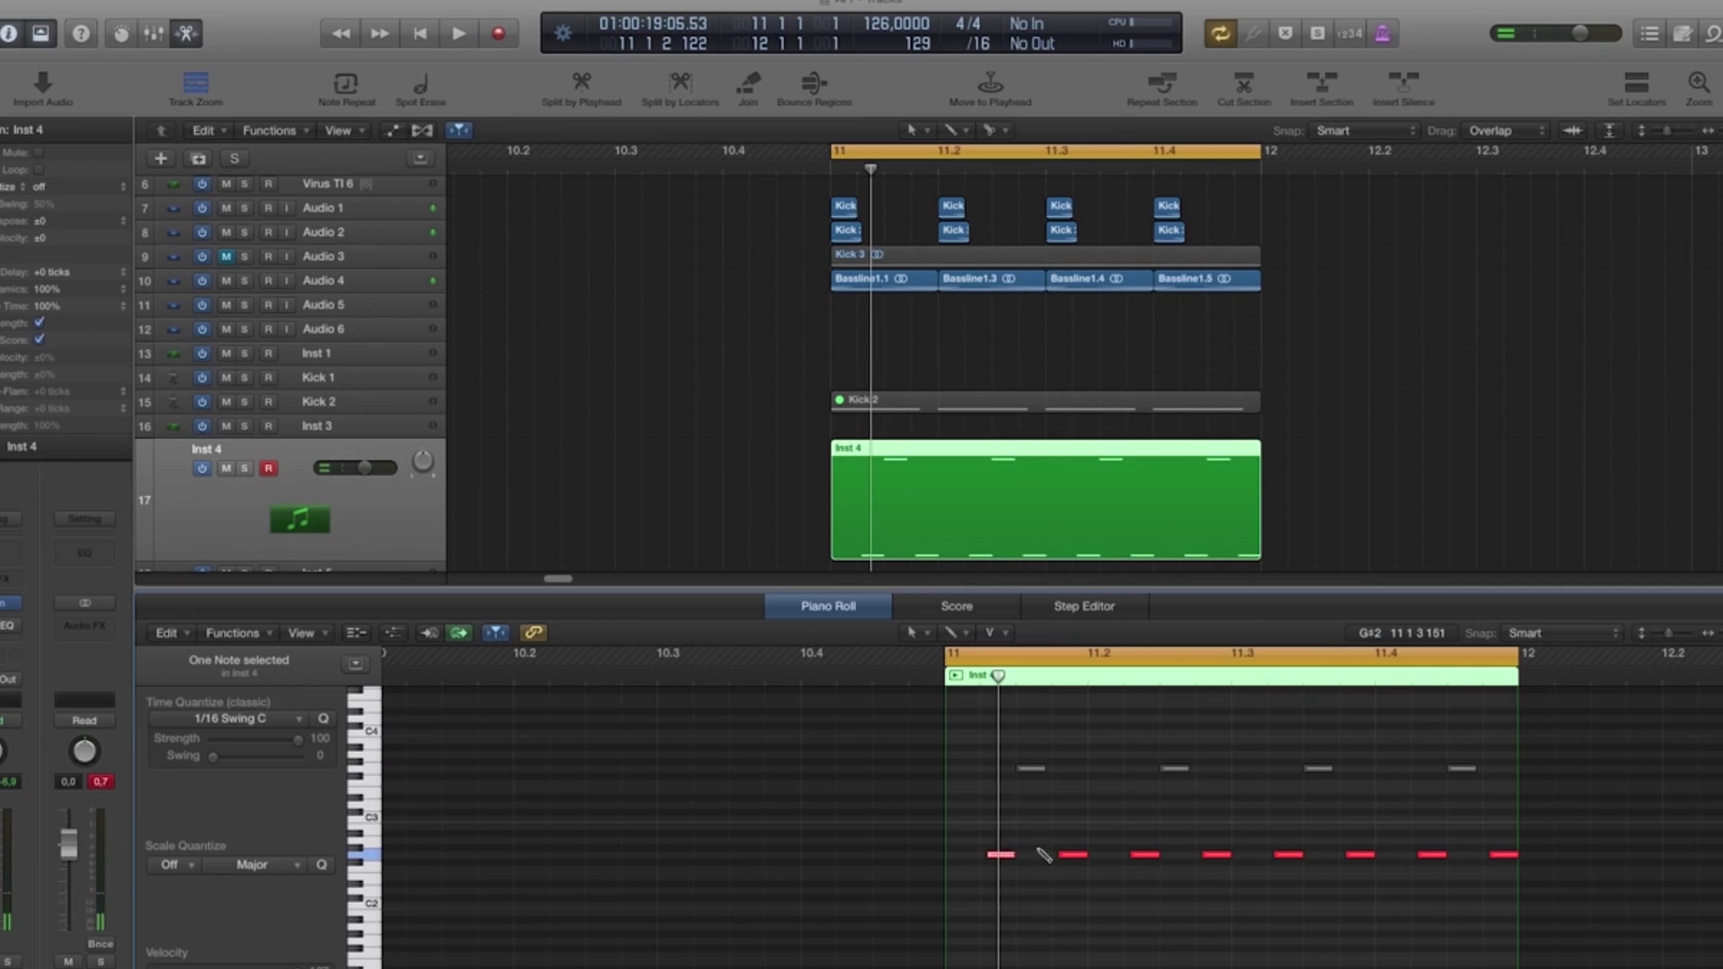
drag(1121, 891, 1546, 788)
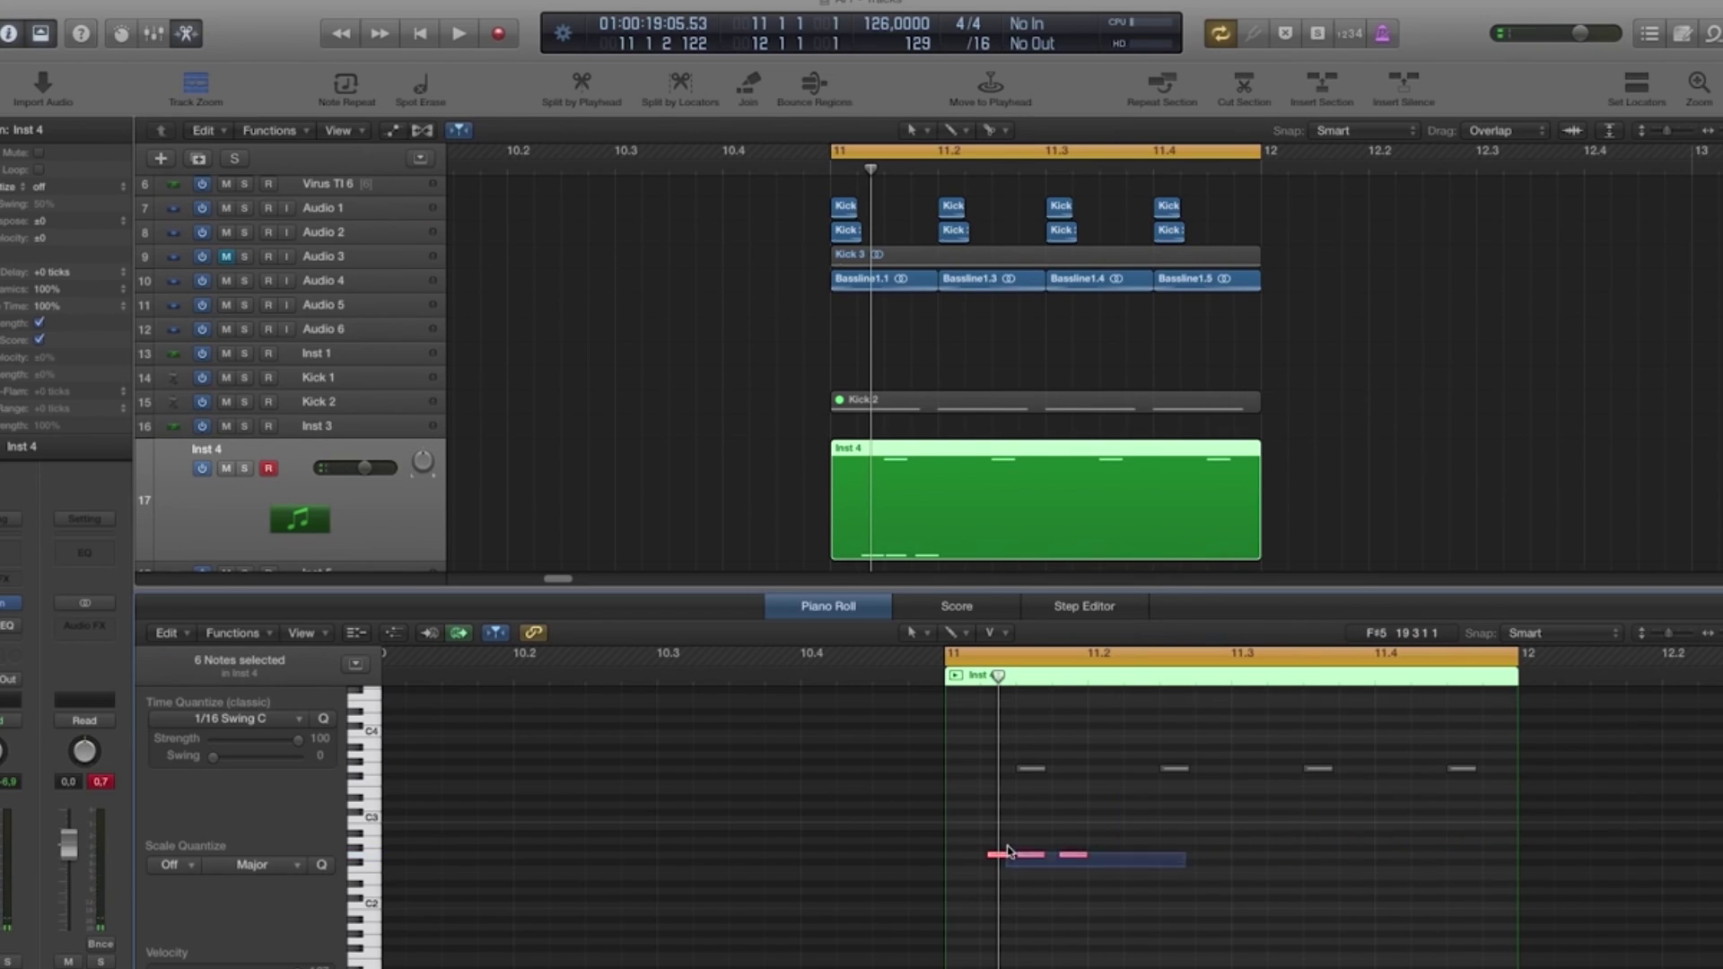
drag(1033, 854, 1460, 857)
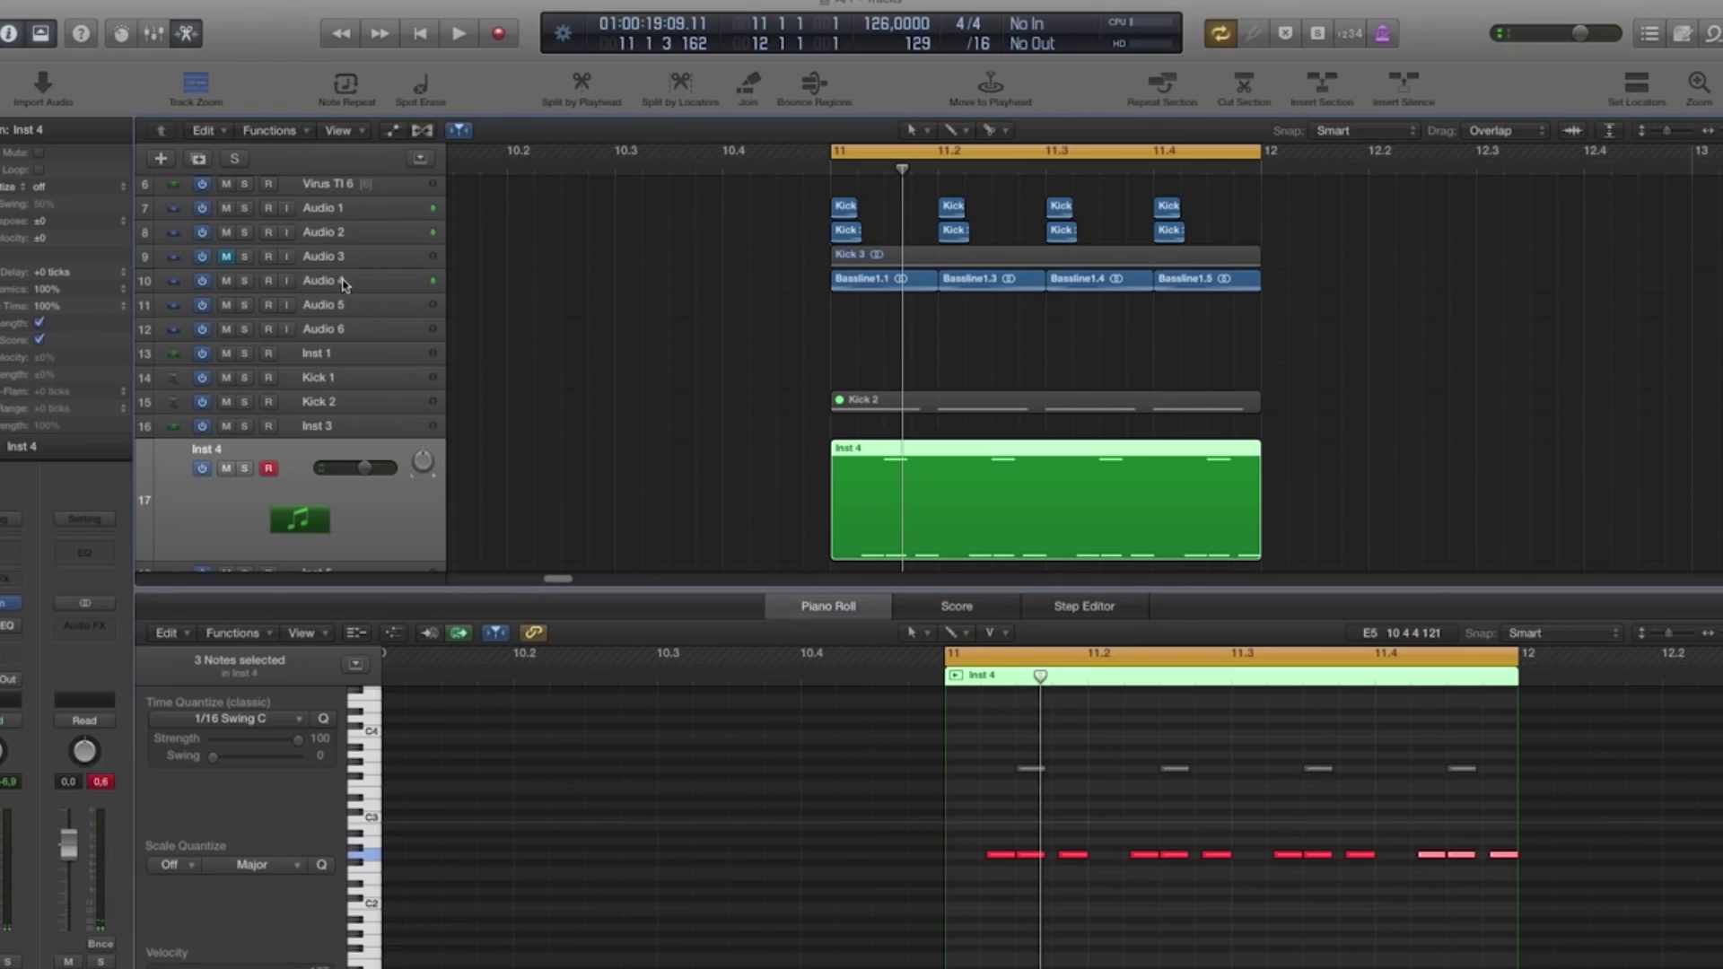
Compare the loop's playback with the Audio 4 bassline muted and unmuted.
click(344, 285)
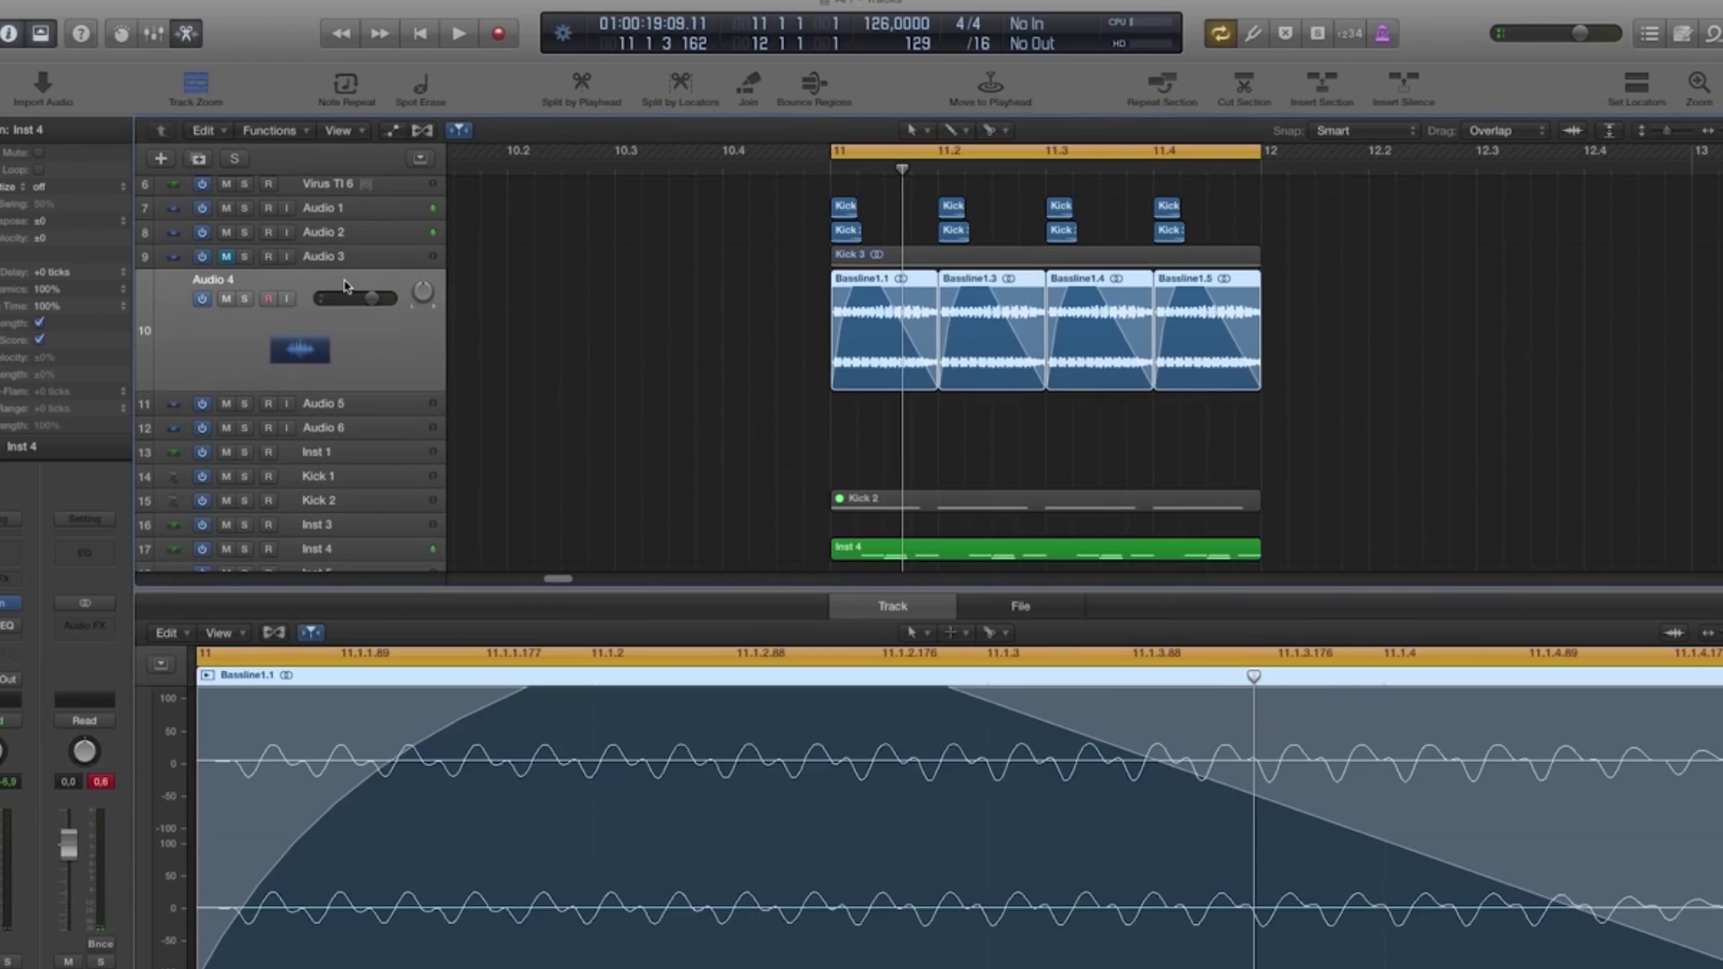
click(231, 301)
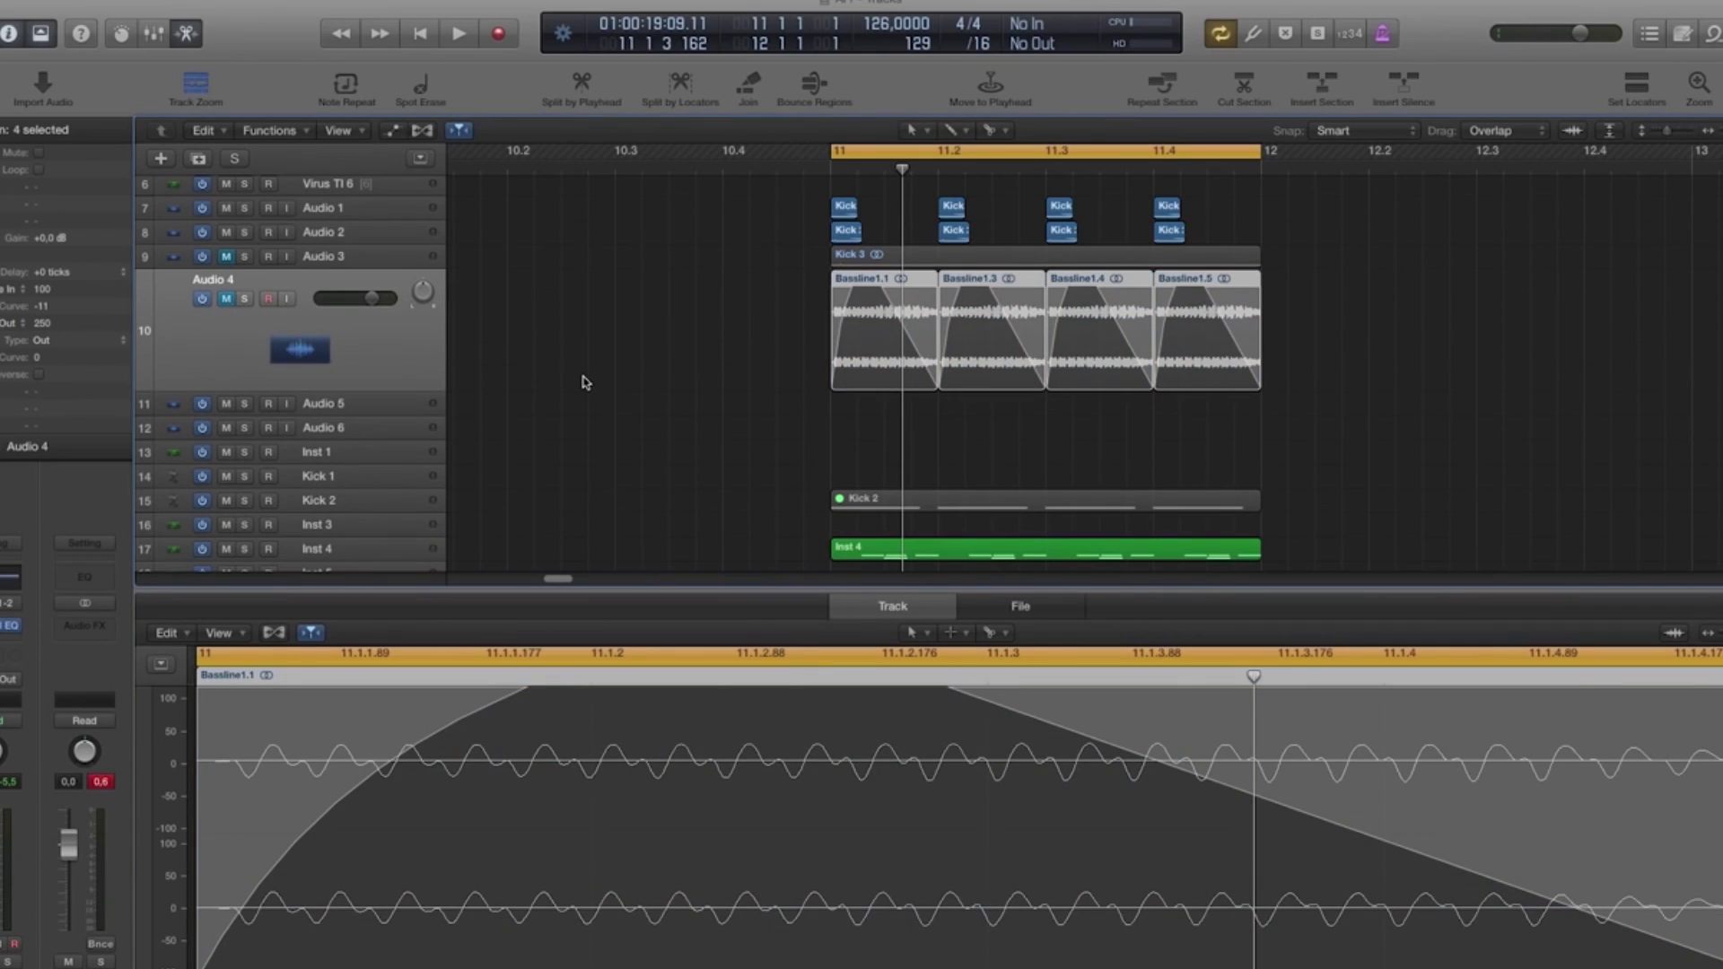
scroll(585, 383, down, 3)
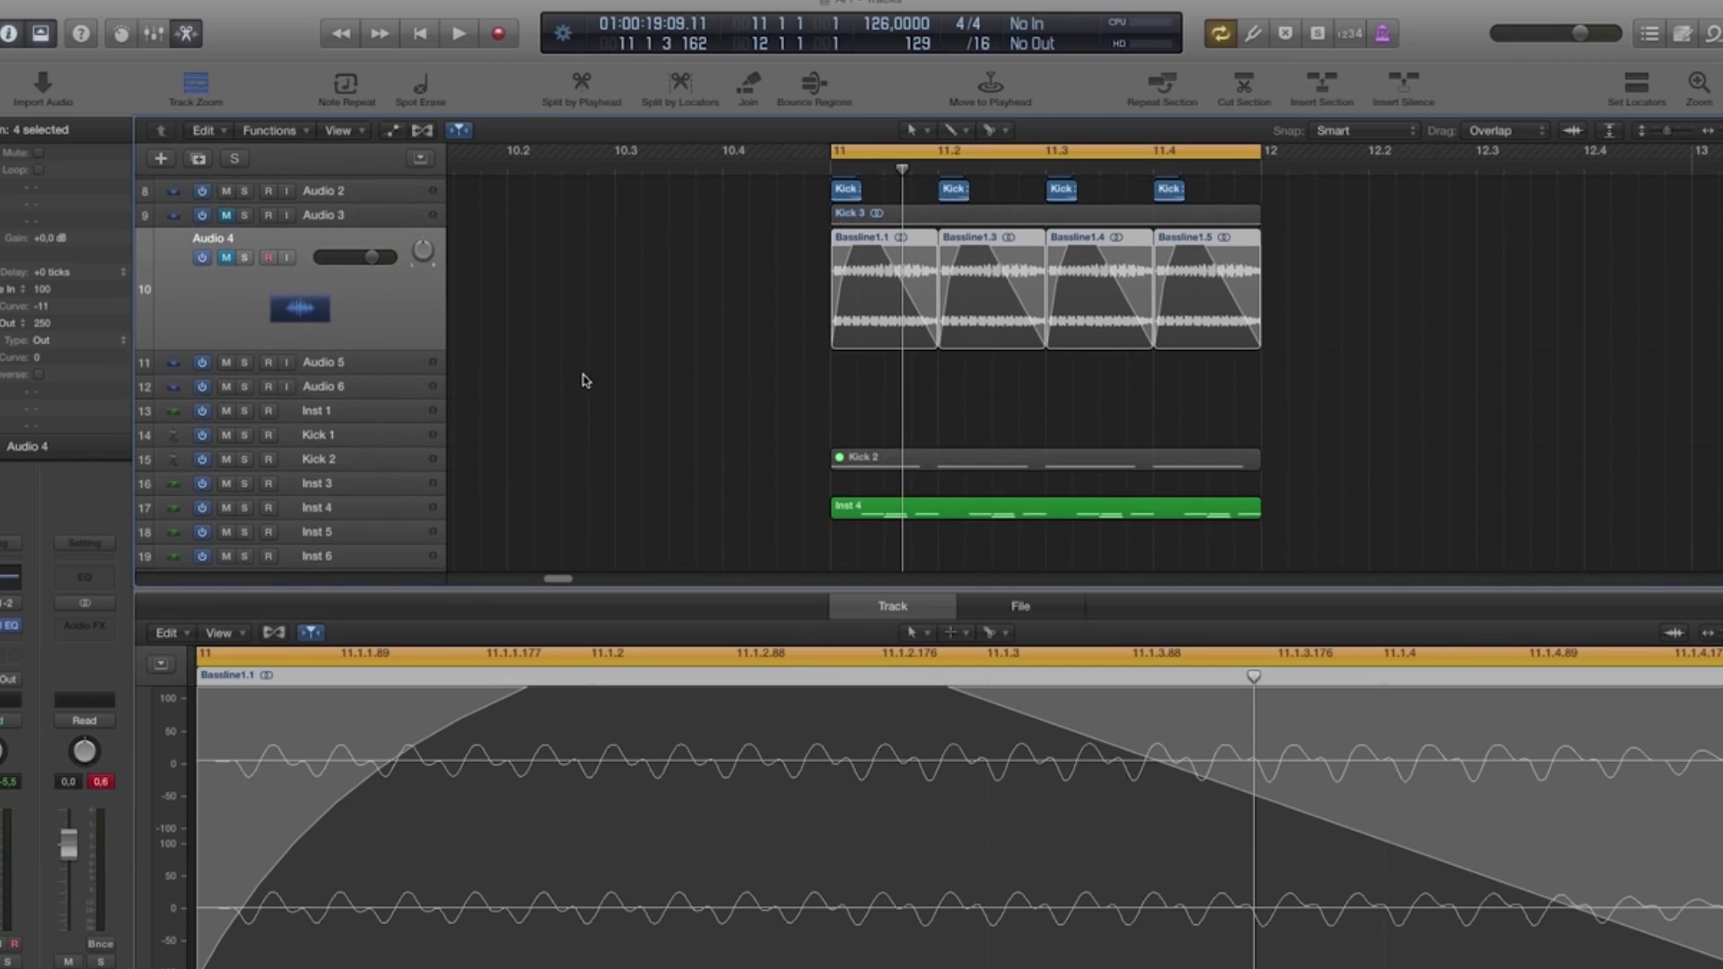
key(space)
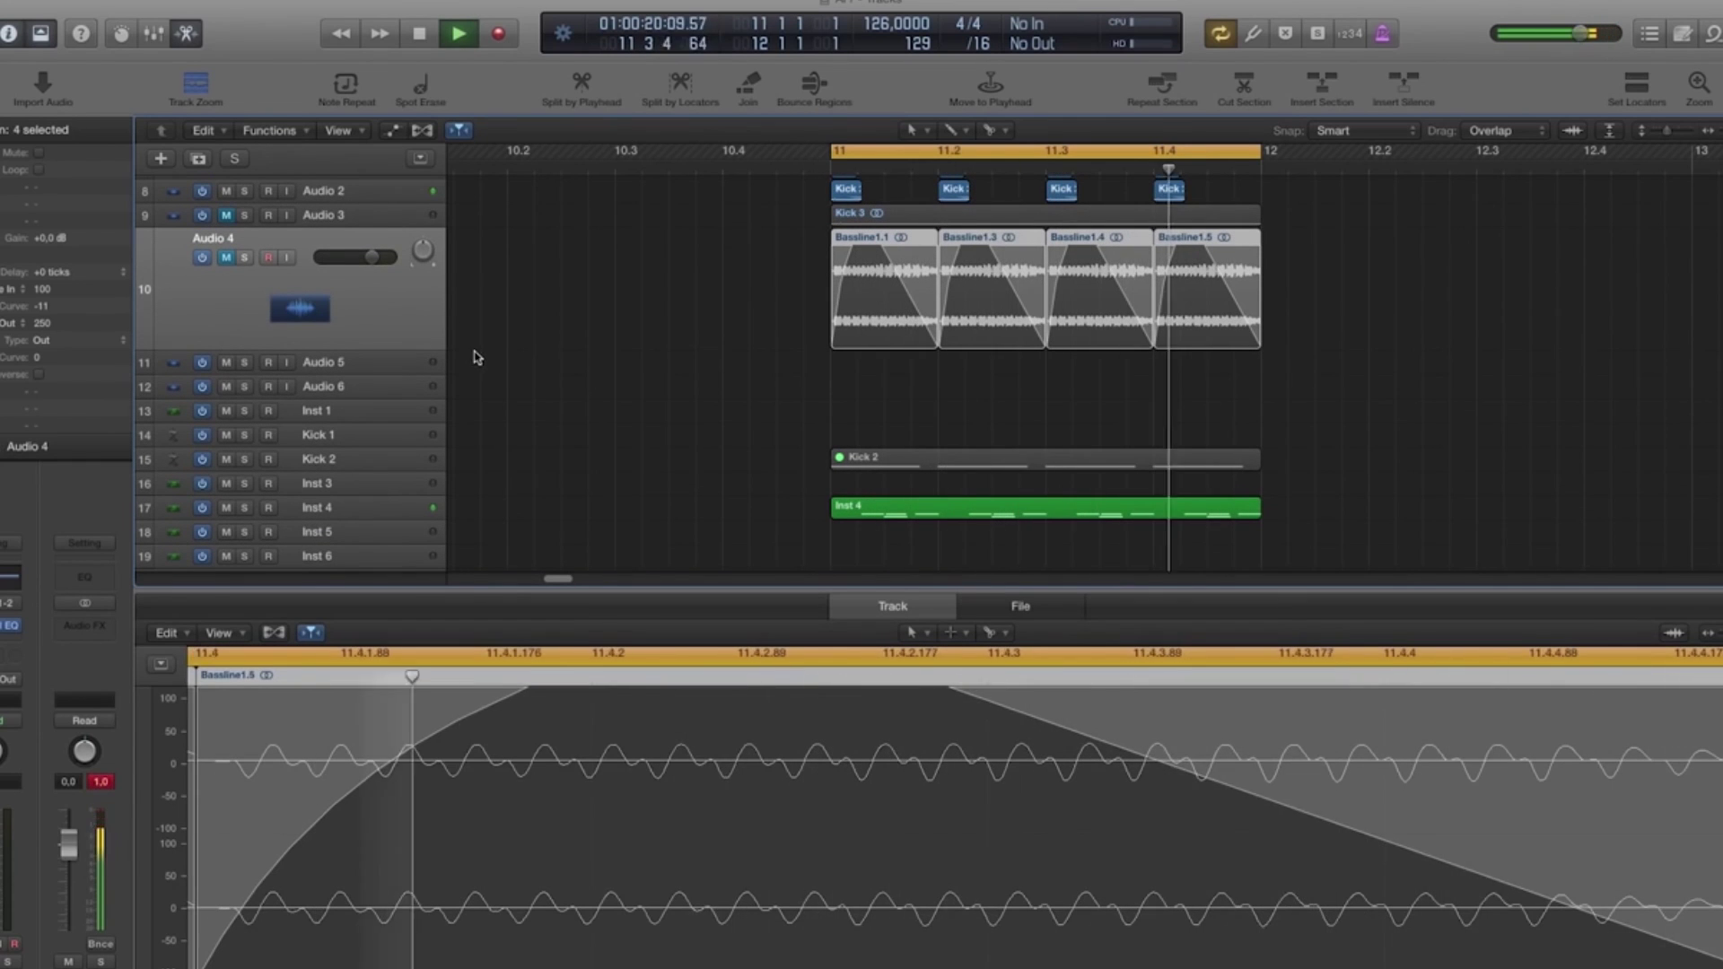
key(space)
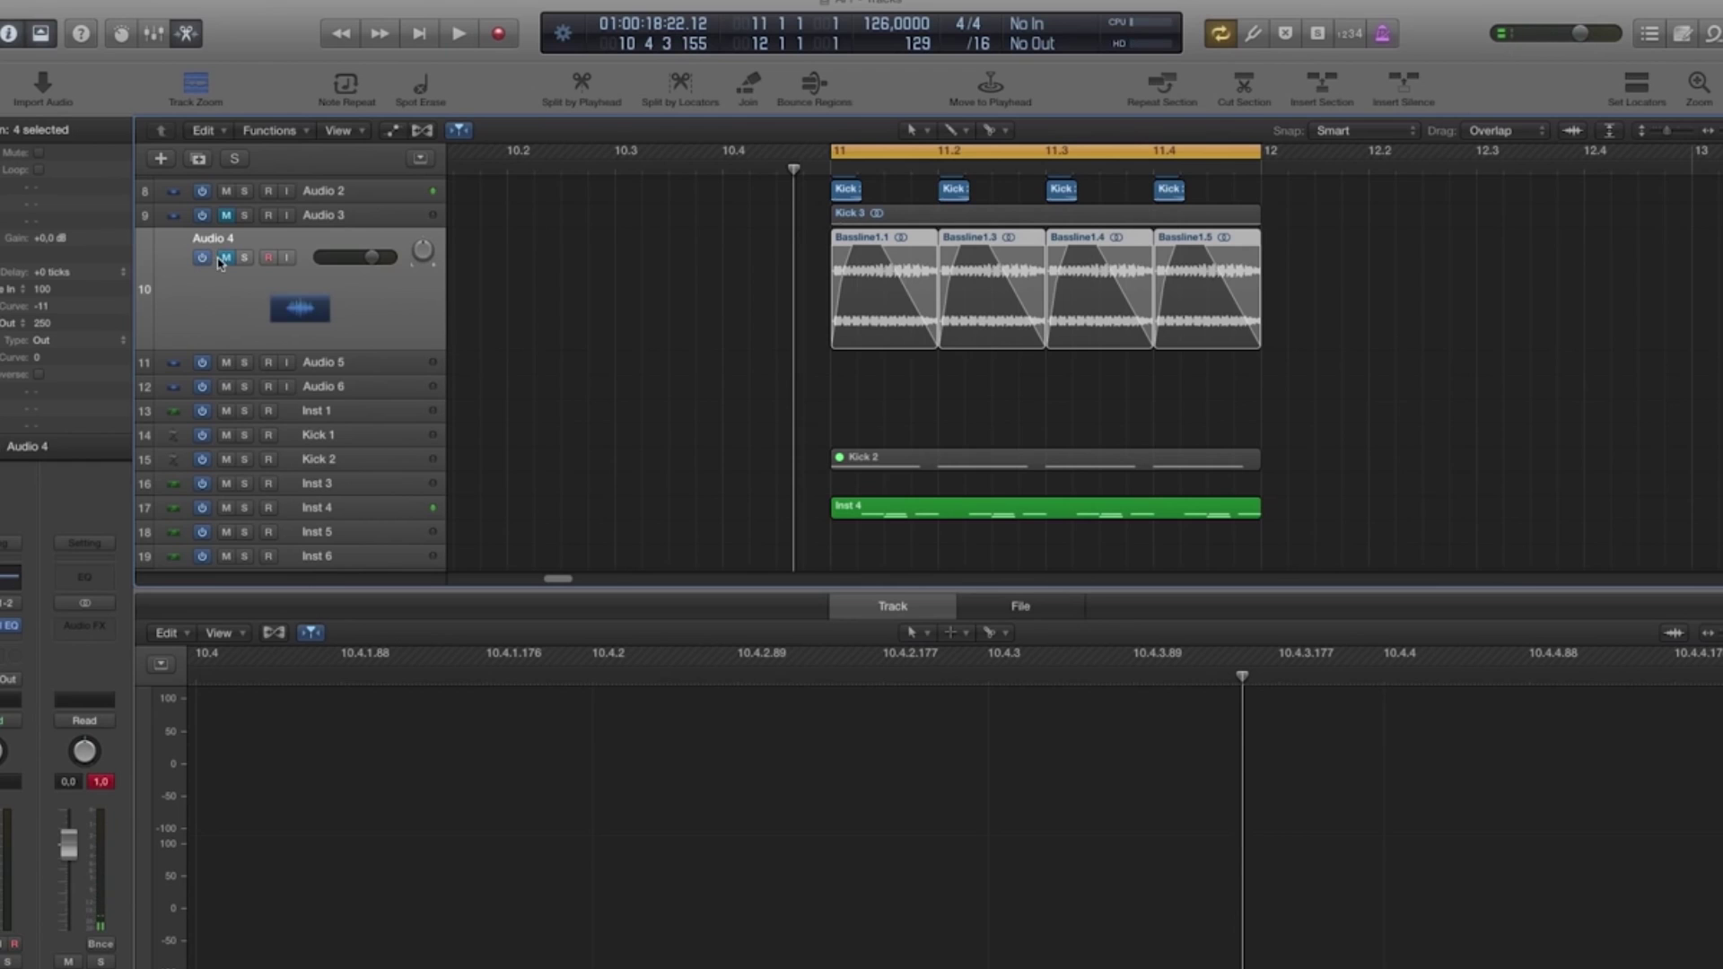
click(221, 259)
key(space)
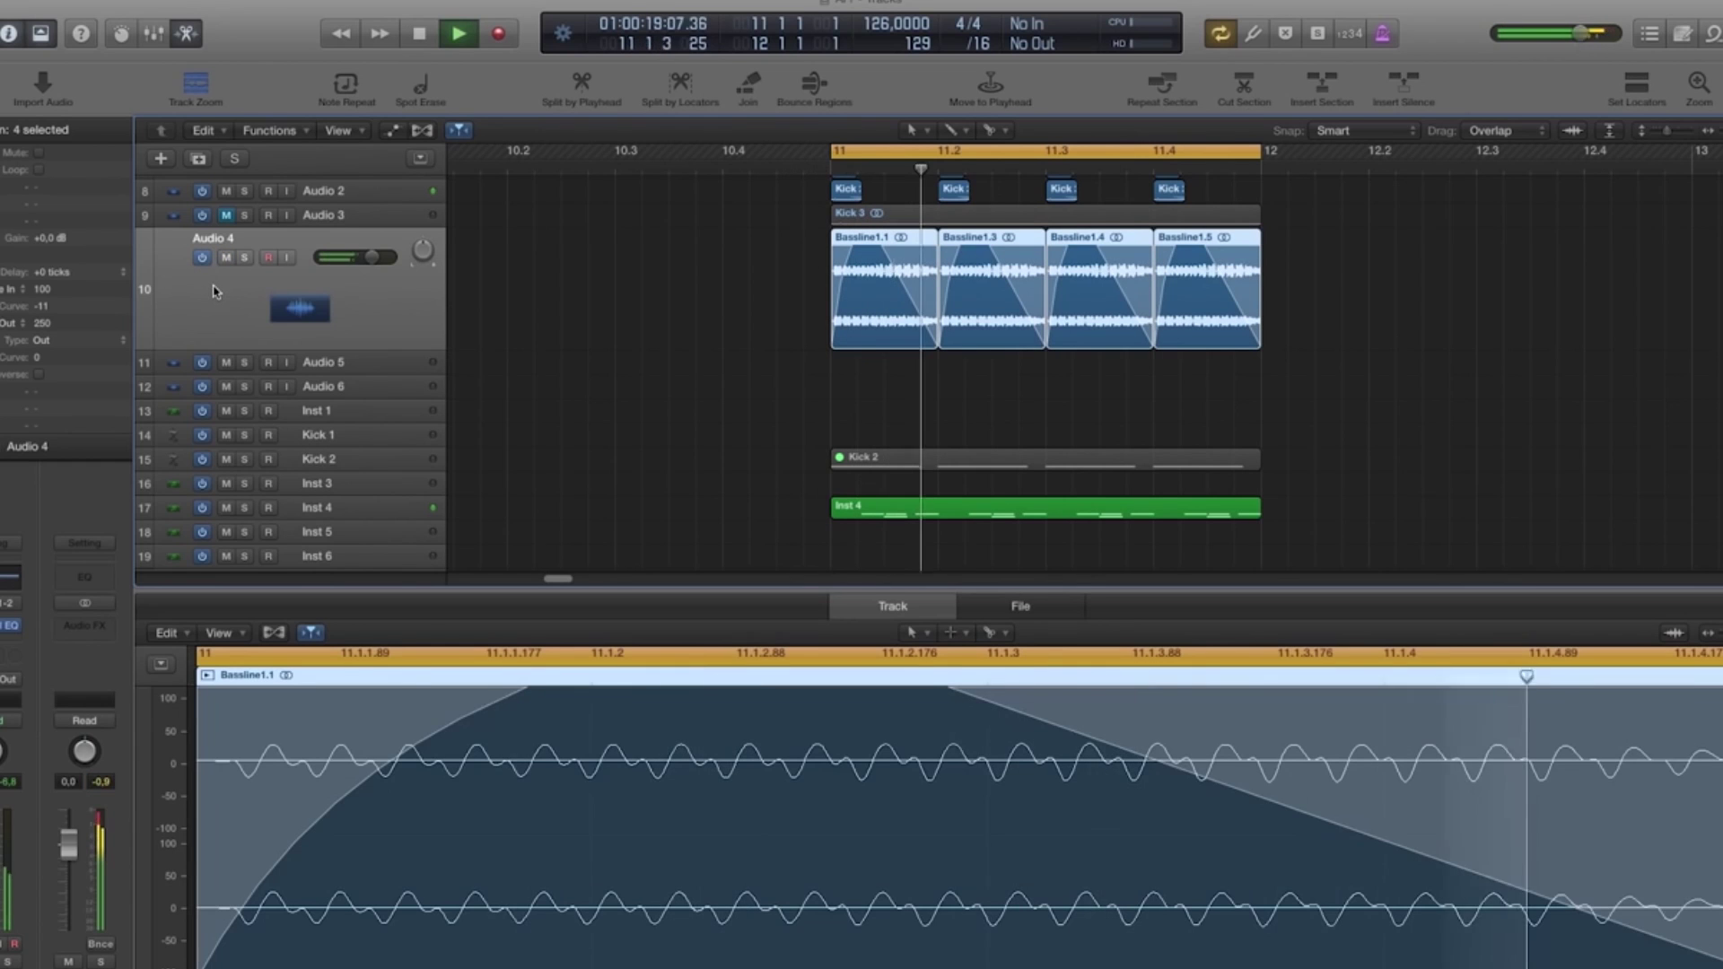
key(space)
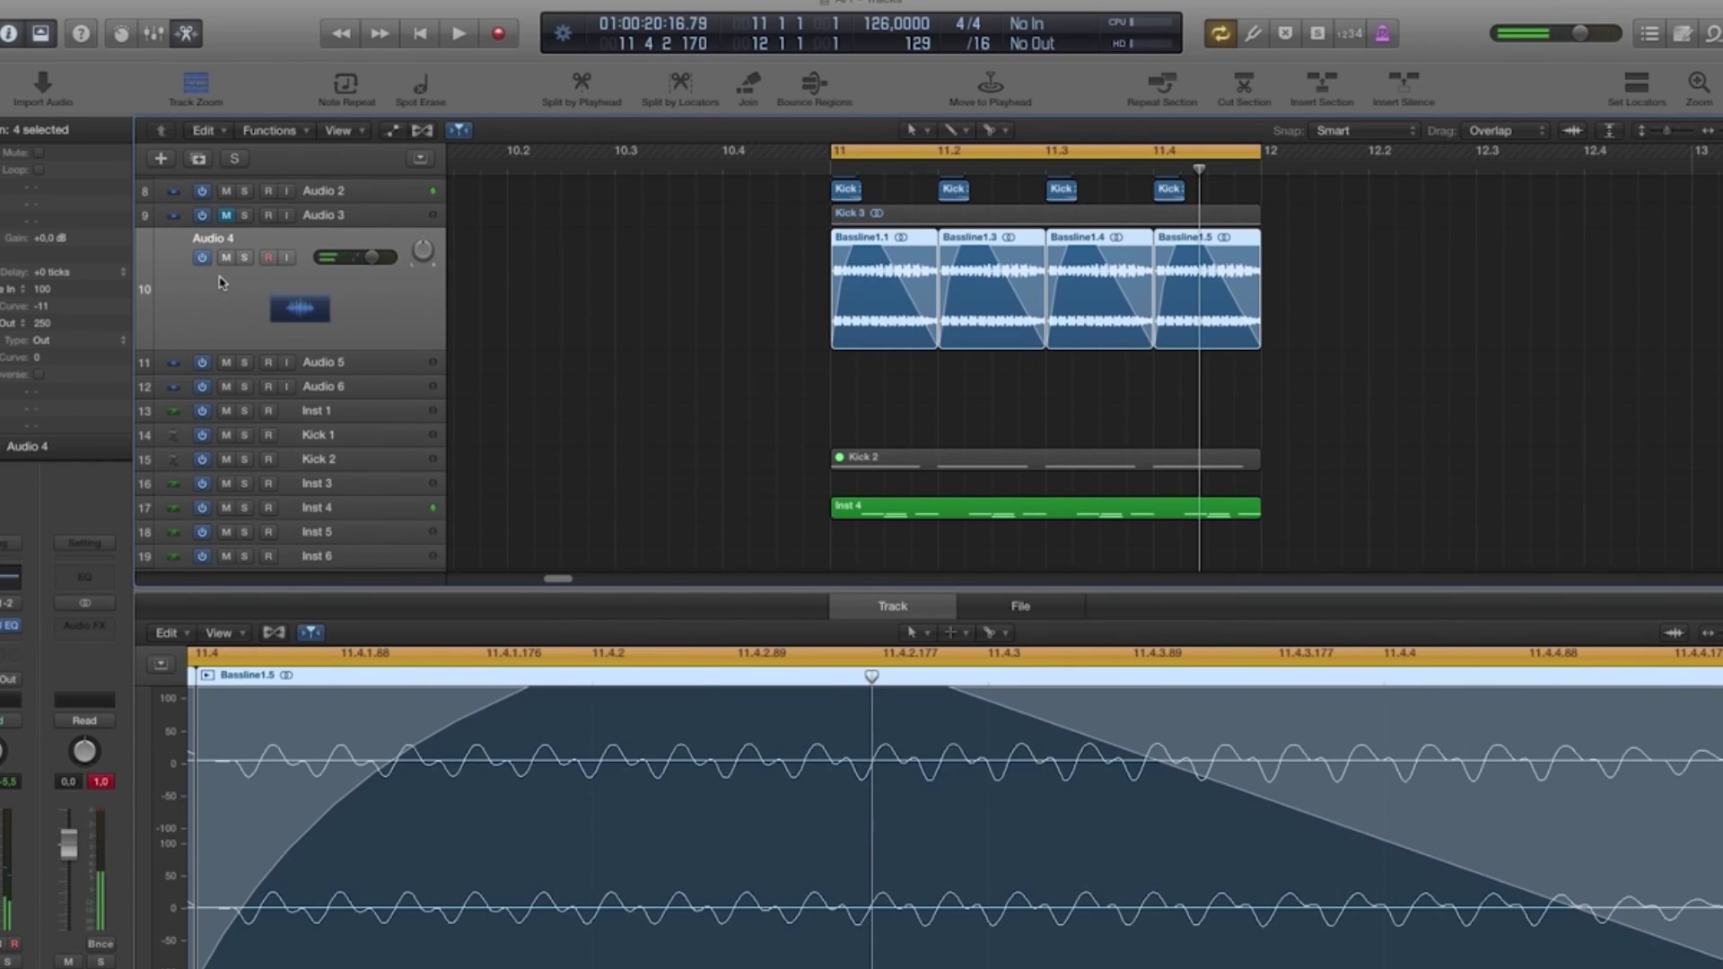